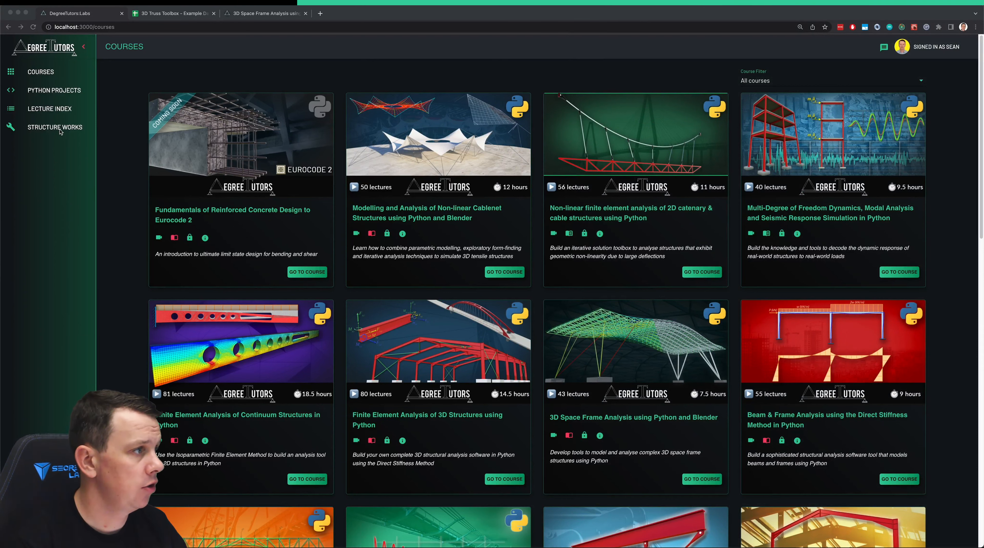
- Open the 2D Truss Analysis Toolbox from Structure Works, dismiss its disclaimer and view the getting-started tutorial window
click(52, 128)
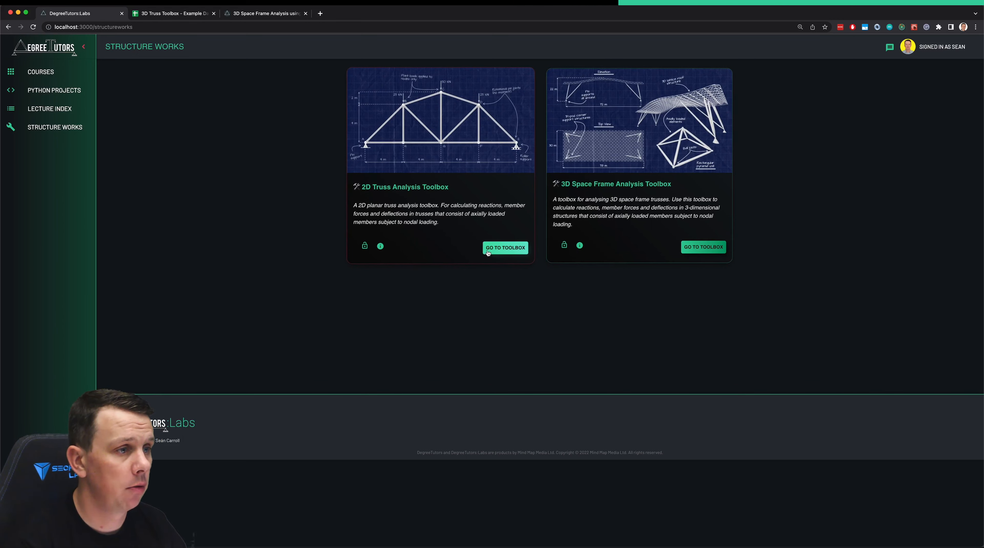
click(505, 248)
click(66, 268)
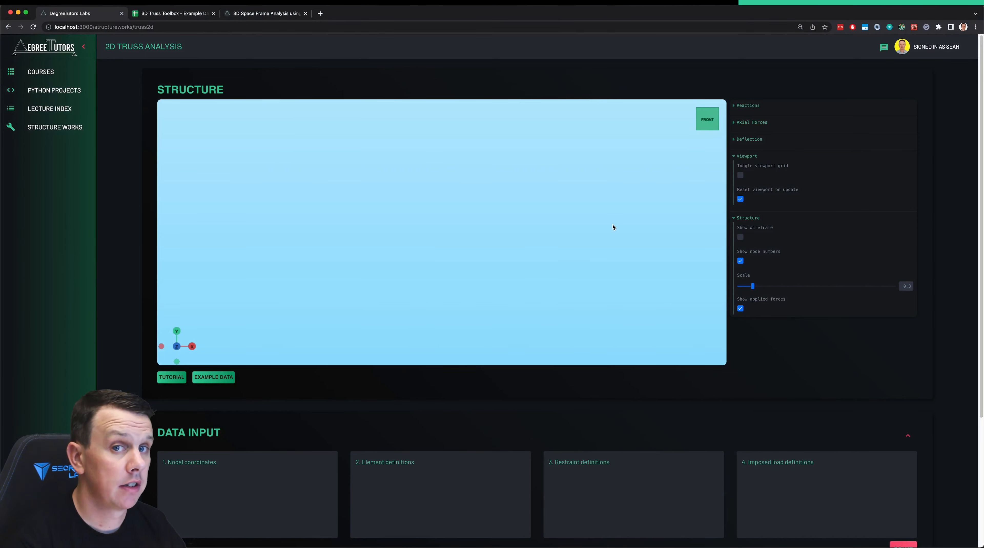
click(172, 381)
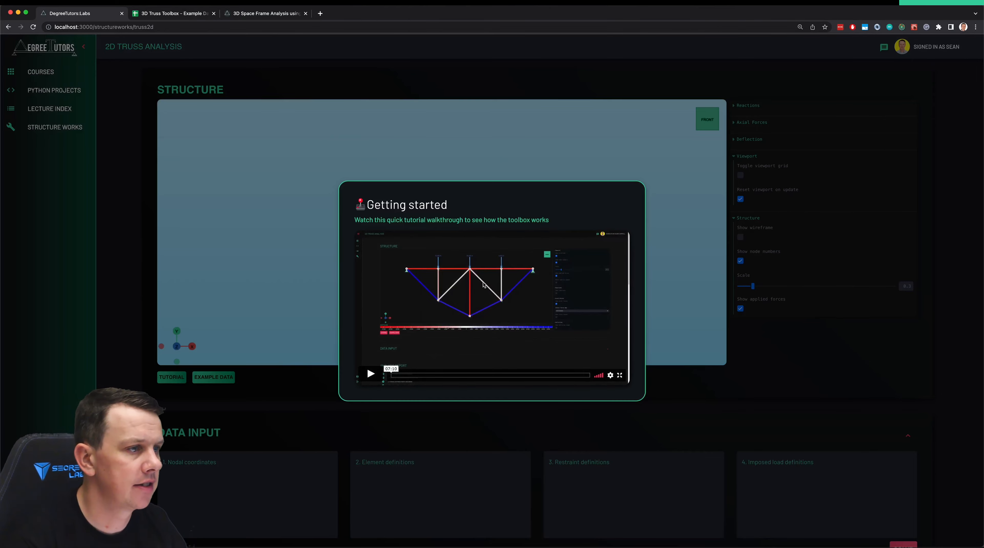
click(70, 141)
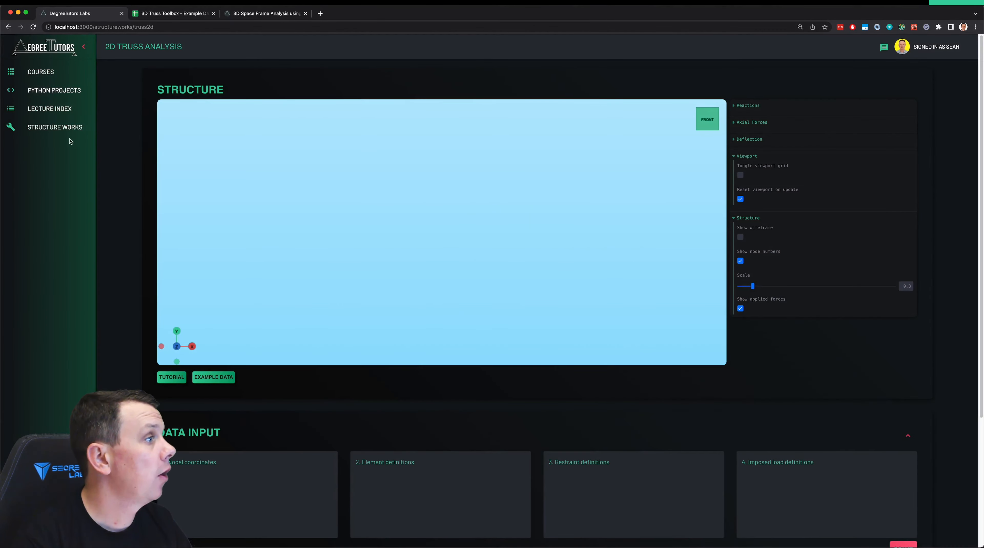
- Open the 3D Space Frame Analysis Toolbox from Structure Works and dismiss its disclaimer
click(55, 128)
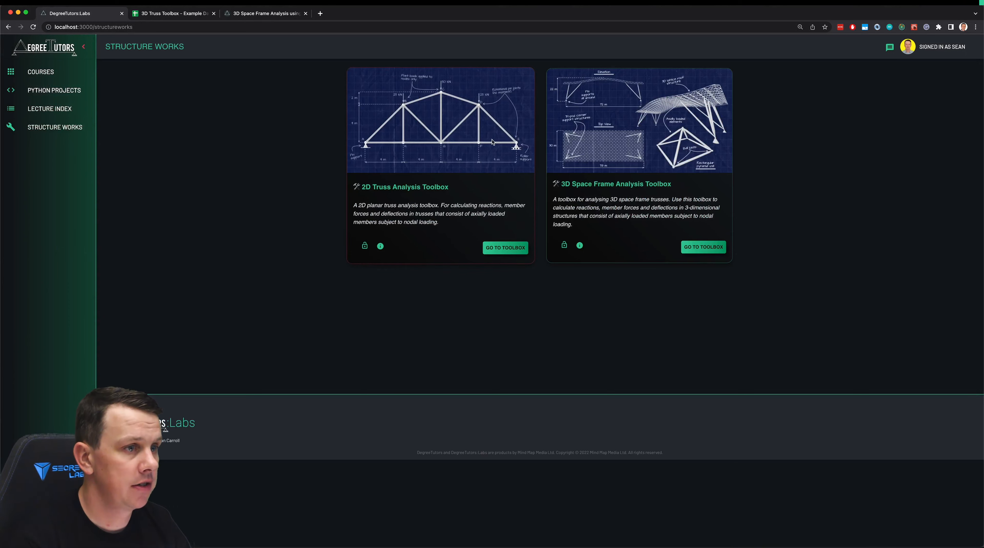
click(711, 247)
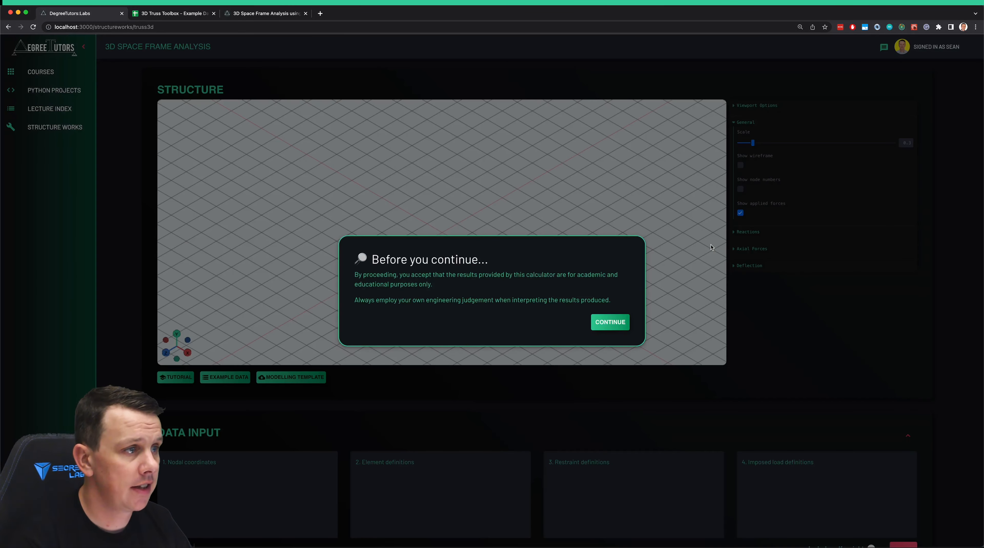
click(50, 251)
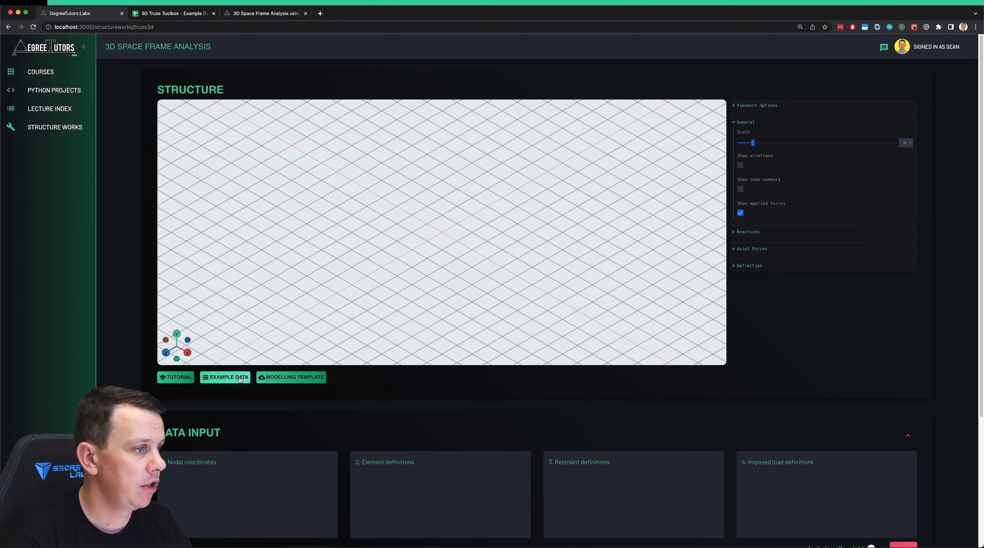
- Examine the expected input formats for nodal coordinates, element definitions, restraint definitions and imposed load definitions
scroll(481, 372, down, 5)
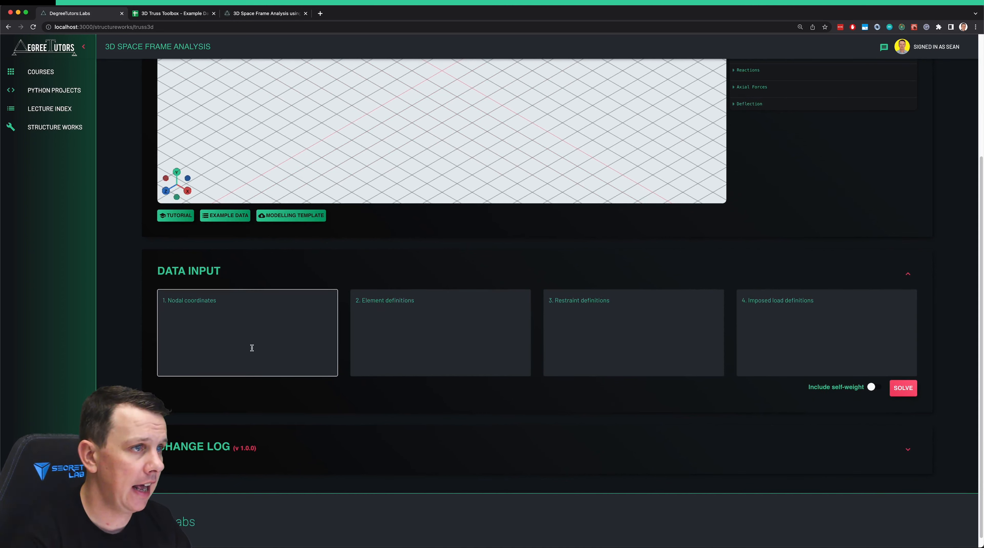
click(231, 323)
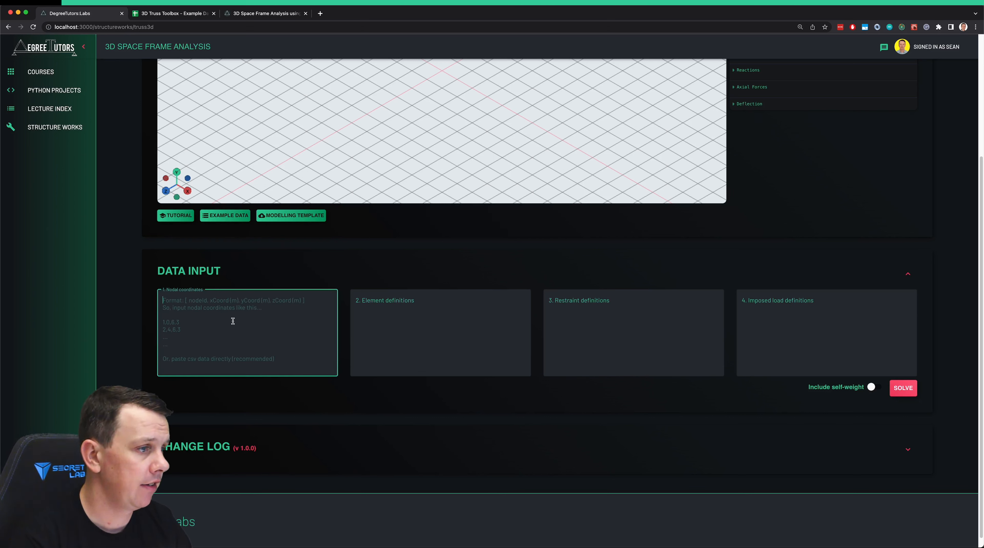
click(437, 335)
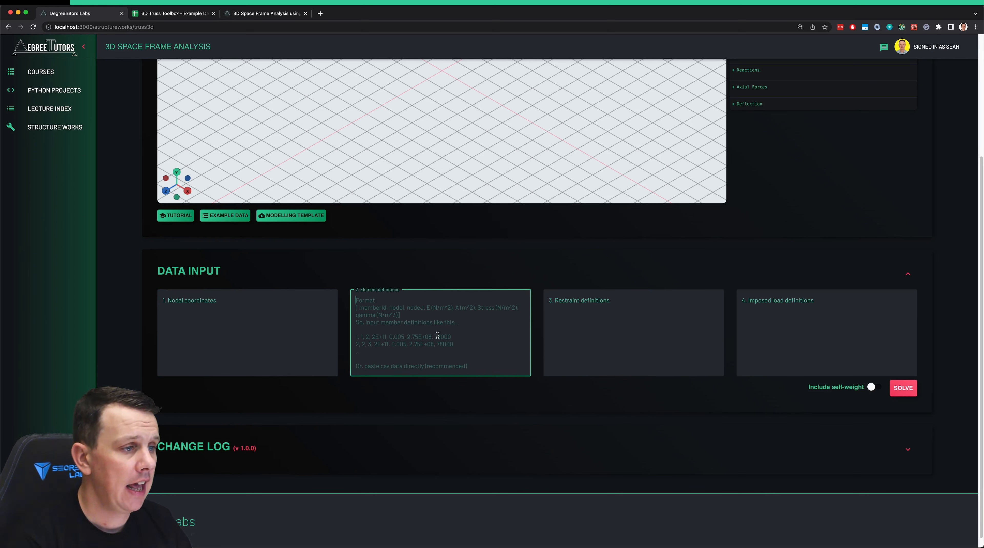
click(603, 333)
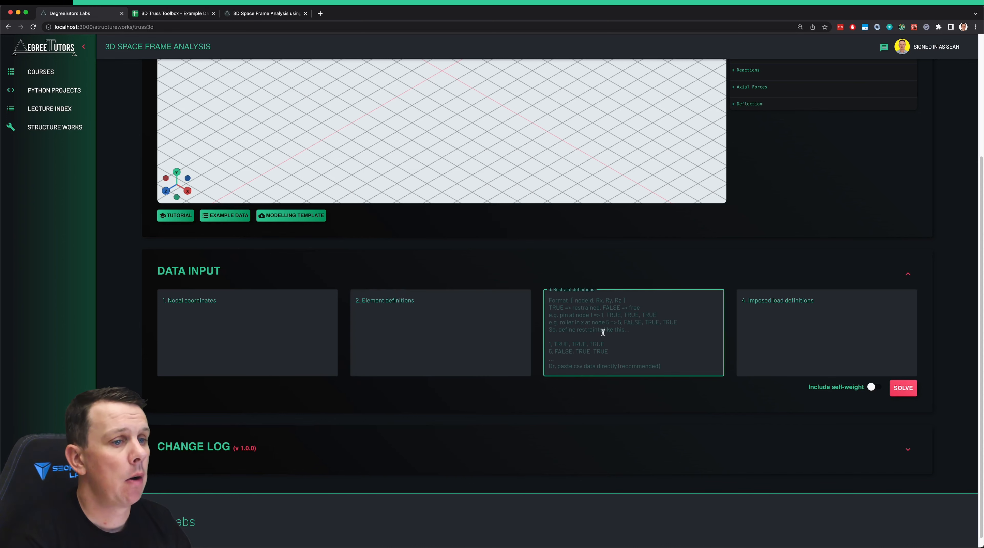
click(747, 320)
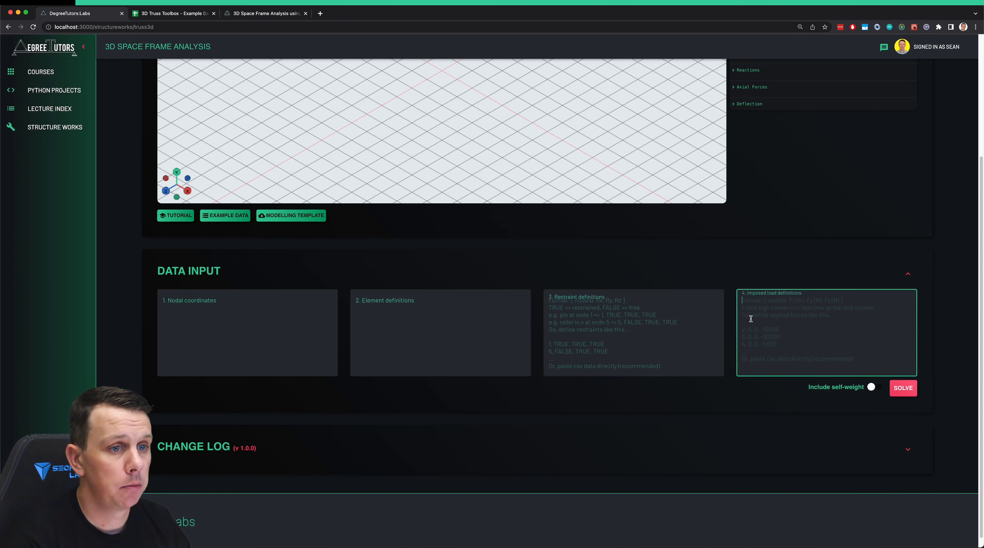
scroll(913, 341, up, 5)
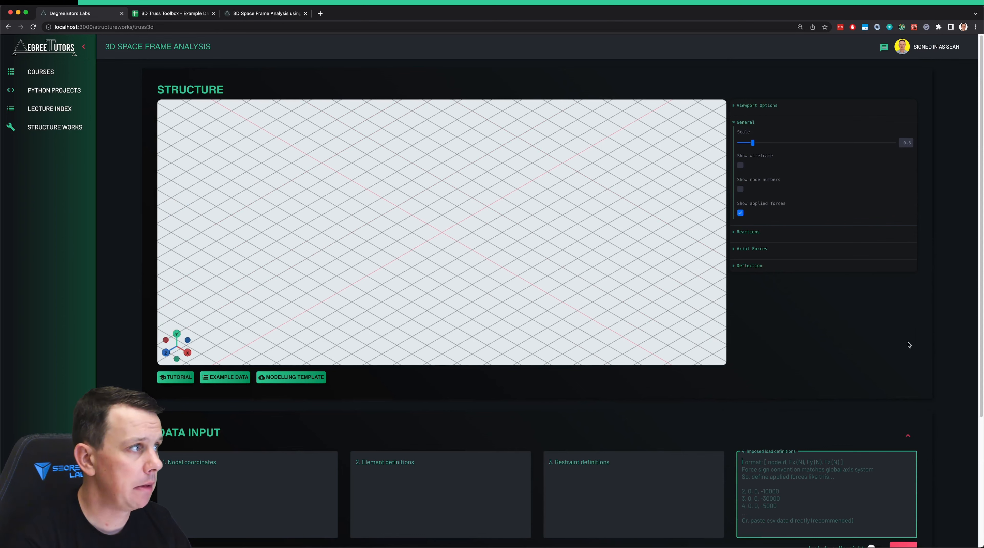
scroll(905, 342, down, 1)
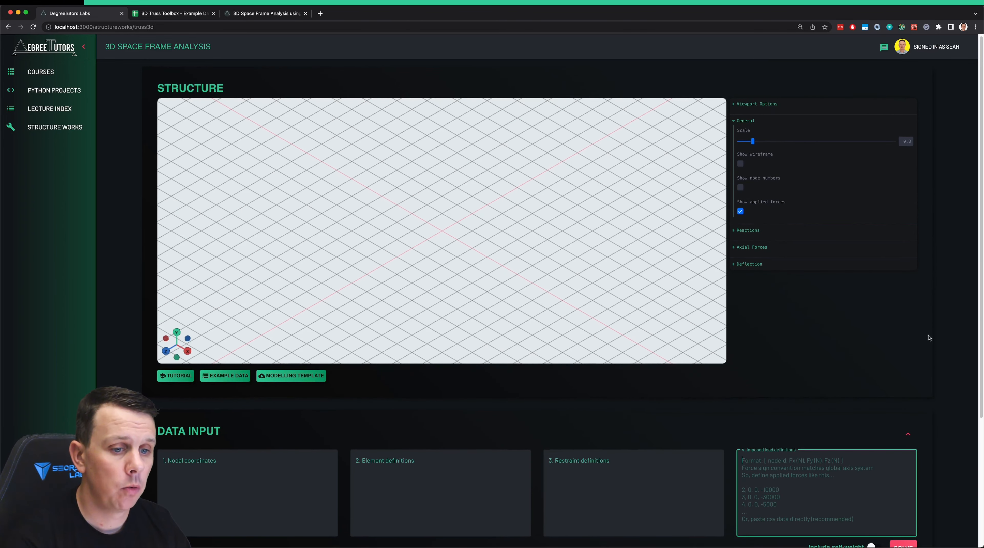
scroll(930, 339, down, 2)
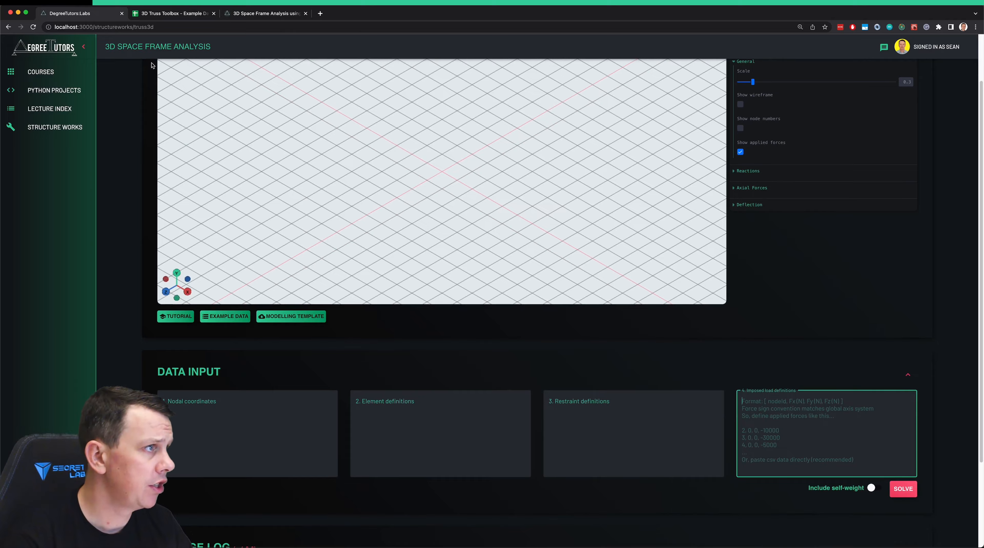
- Review the course page for 3D Space Frame Analysis using Python and Blender, from the introduction to the description
click(265, 13)
scroll(243, 246, up, 15)
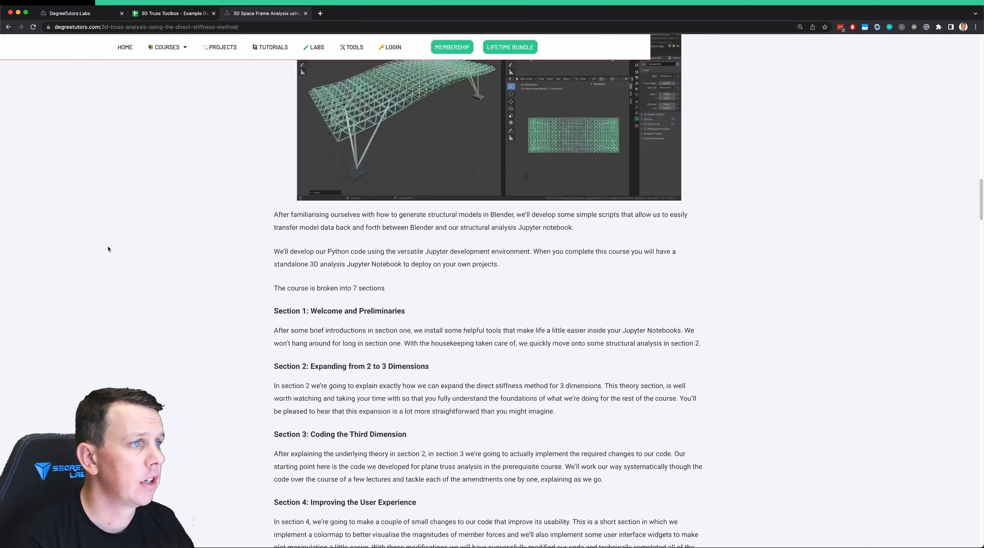
scroll(108, 249, up, 20)
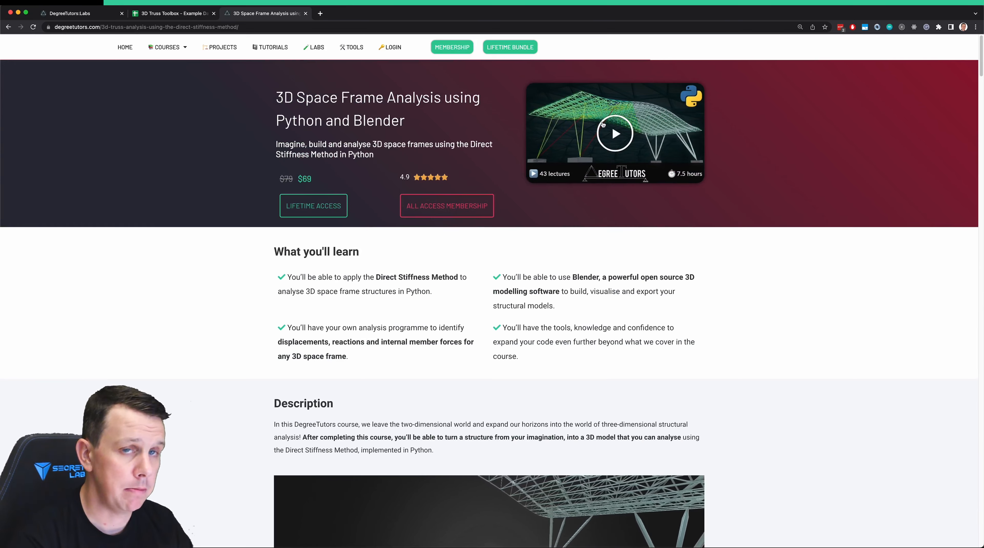
scroll(817, 305, down, 5)
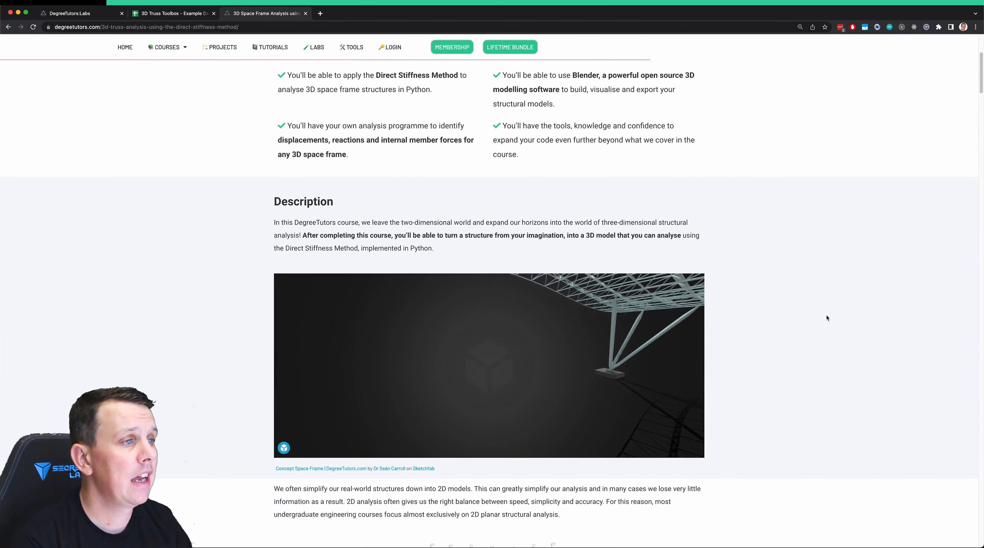
scroll(826, 315, down, 1)
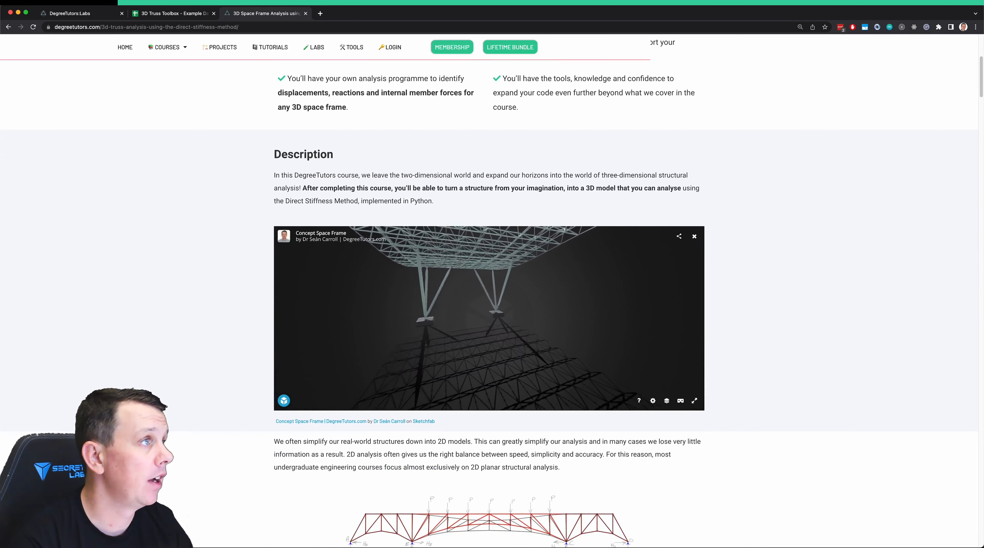
- Return to the 3D Space Frame toolbox and switch the self-weight option on and back off
click(68, 14)
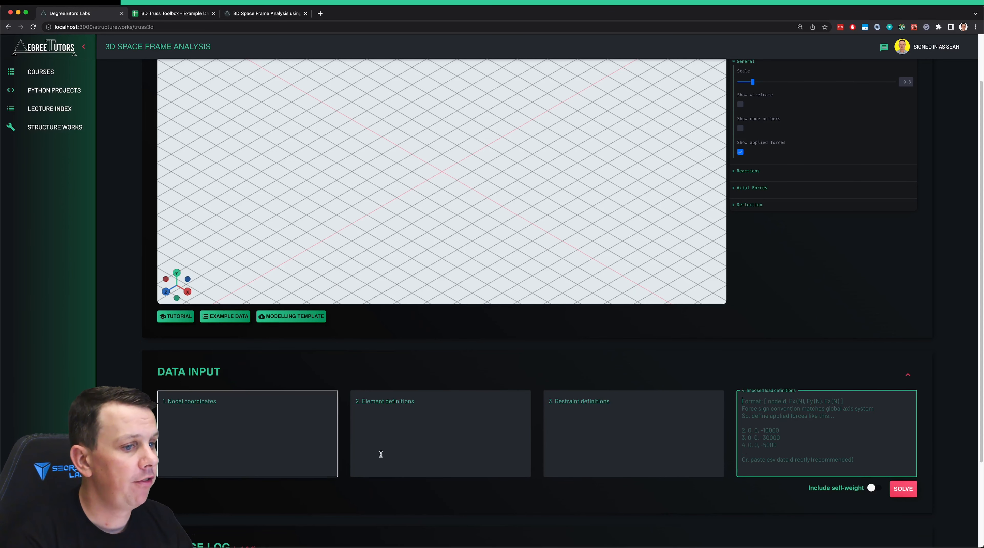
click(877, 489)
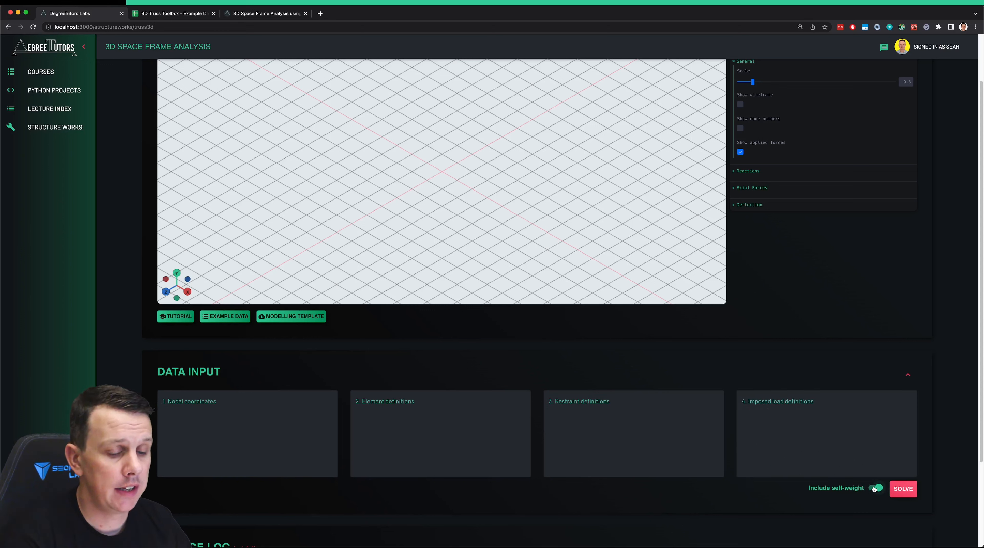
click(875, 489)
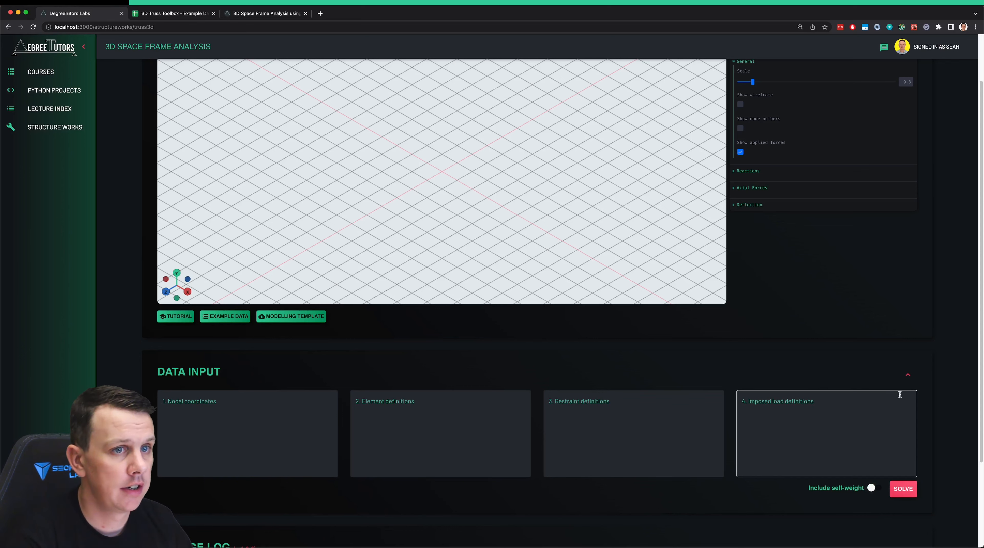
- Open the example data spreadsheet provided with the 3D Space Frame toolbox
scroll(900, 395, up, 3)
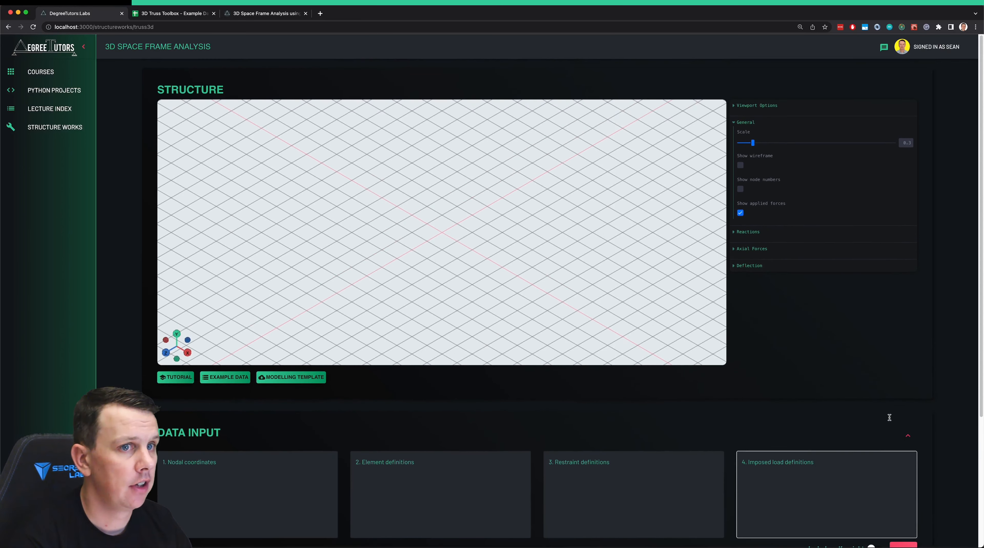
scroll(889, 421, down, 5)
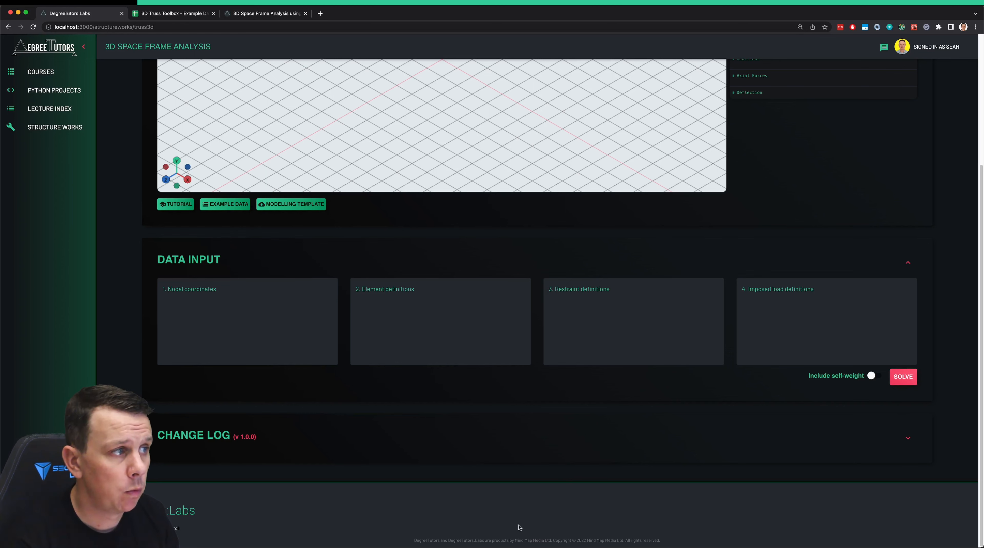
scroll(829, 336, up, 5)
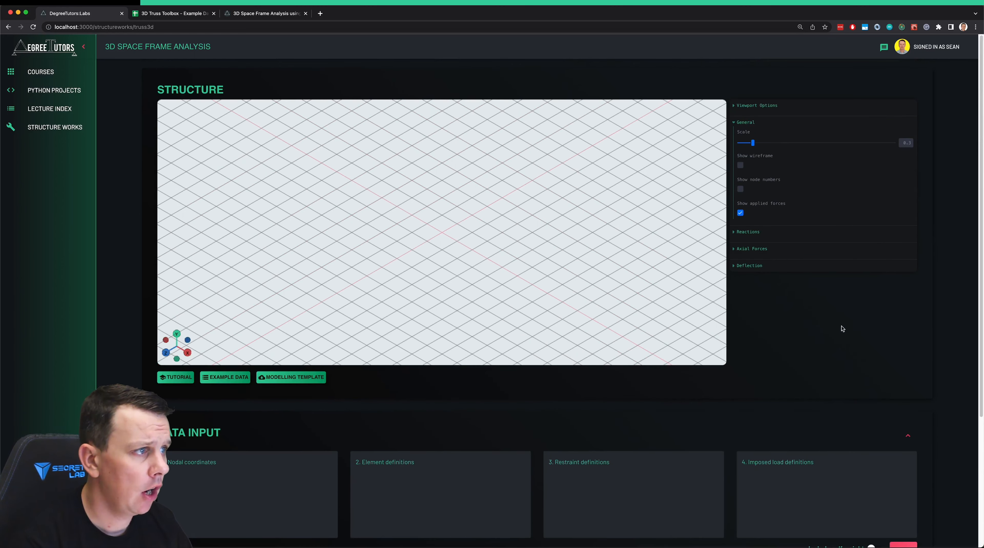
click(221, 379)
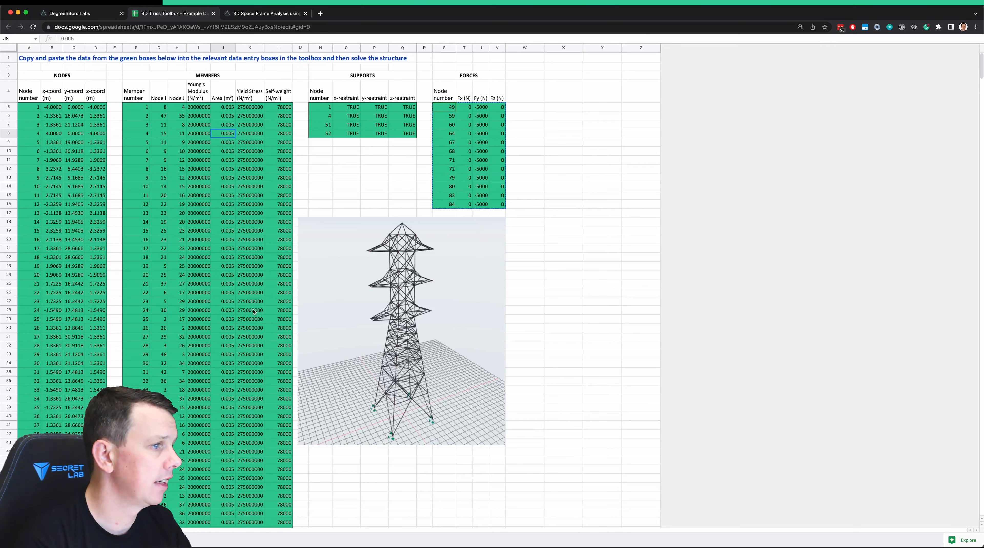
- Select the first node number in the example spreadsheet and look through the members table to its last row
click(29, 108)
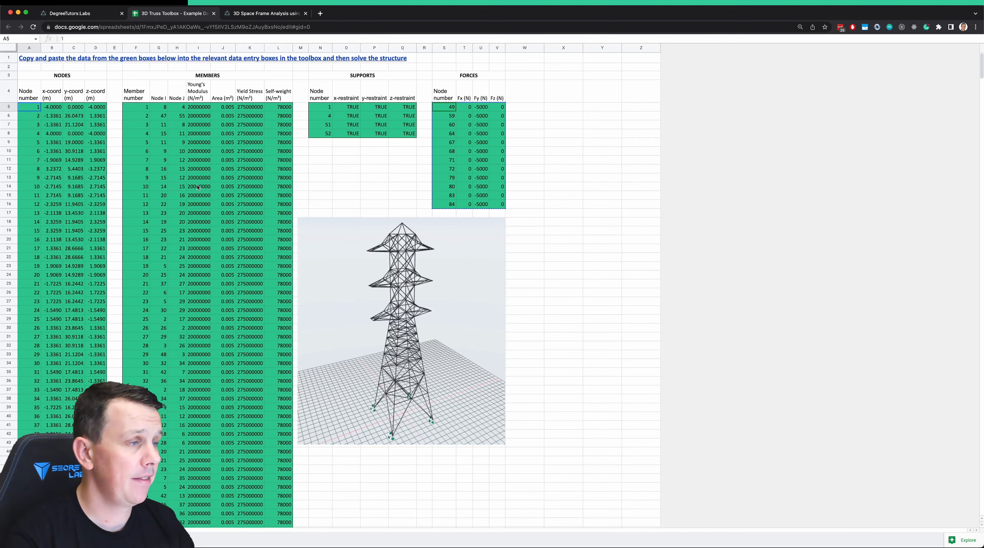
scroll(197, 187, down, 20)
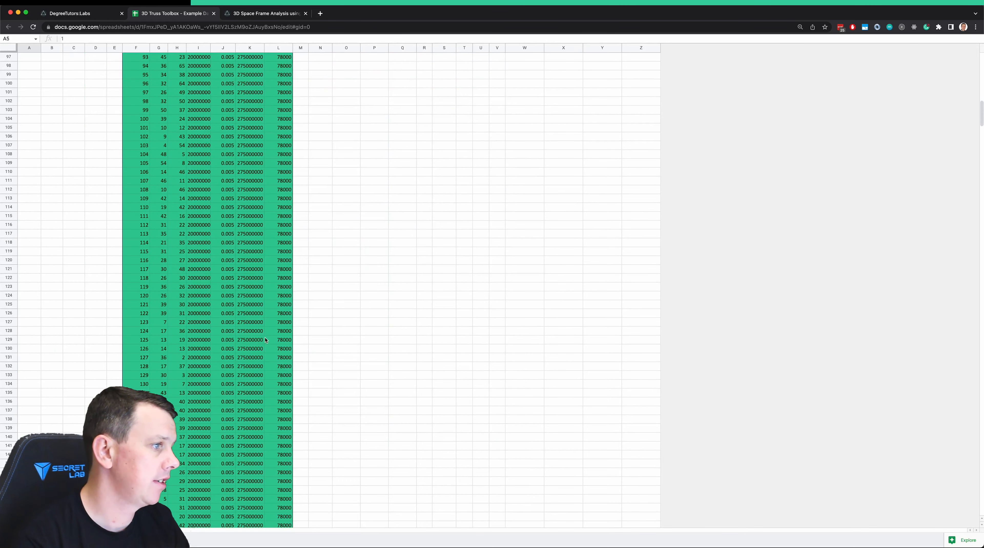
scroll(259, 365, down, 10)
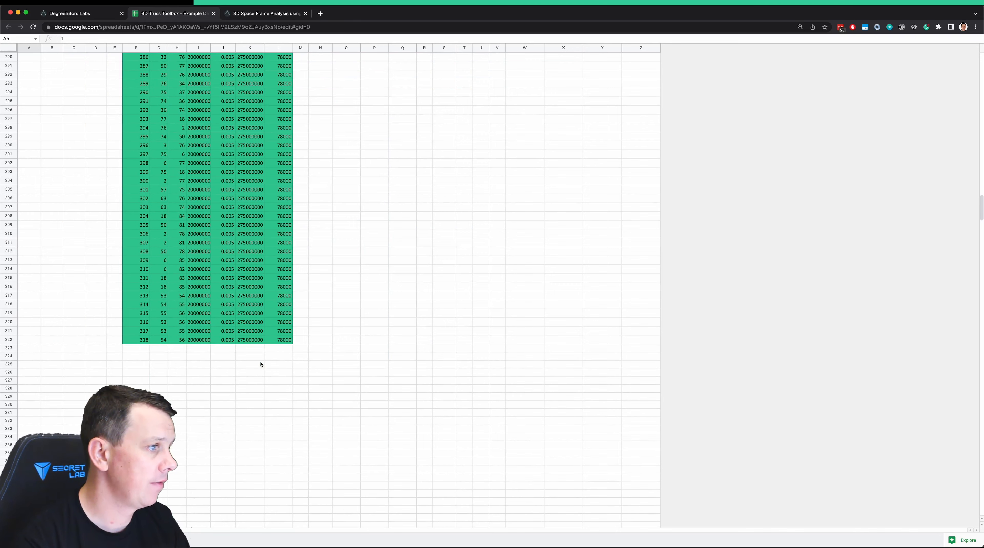
scroll(261, 363, up, 12)
scroll(268, 351, up, 20)
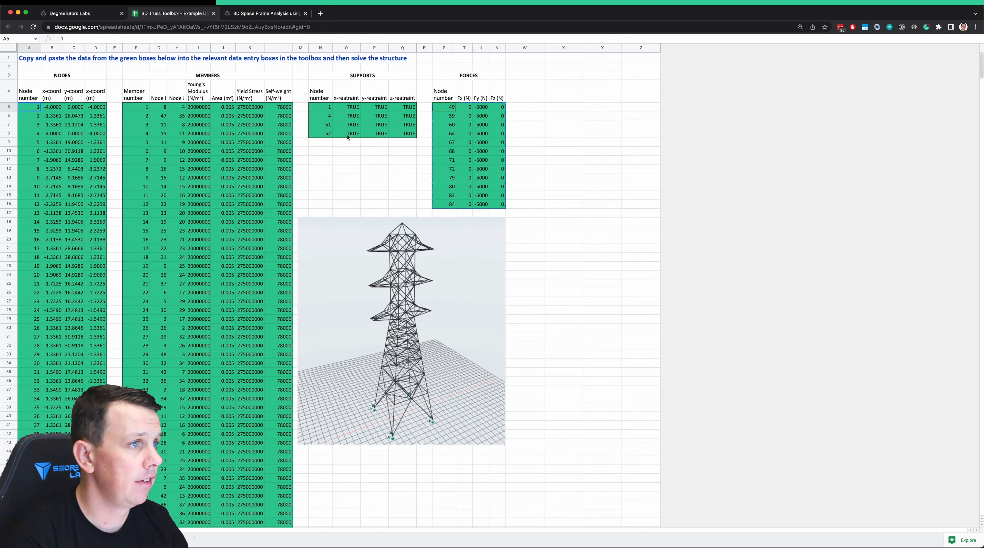
- Copy the complete nodes table A5:D89 from the spreadsheet and paste it into the toolbox's nodal coordinates box
click(95, 13)
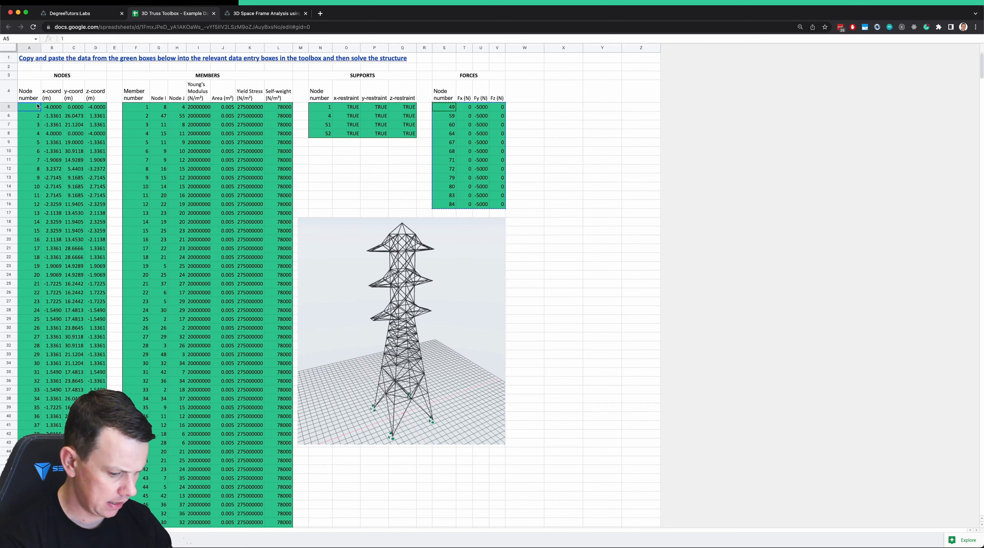
key(super+shift+Right)
key(super+shift+Down)
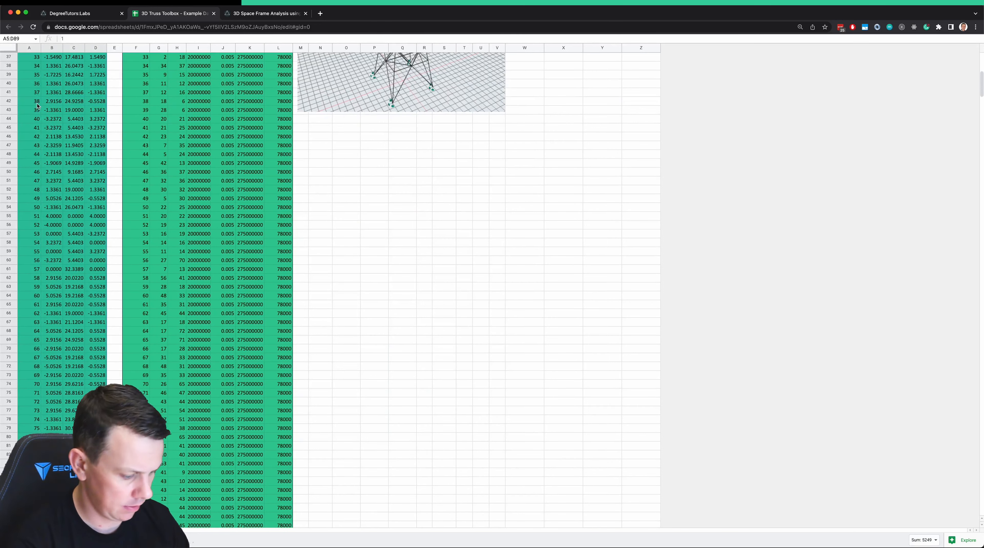
key(super+c)
key(super+Tab)
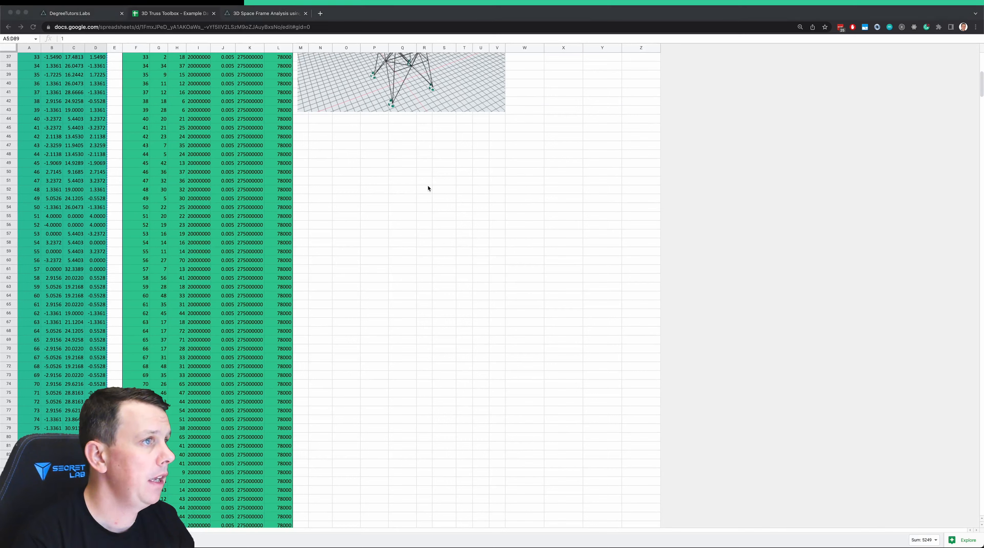
click(71, 14)
click(265, 472)
key(super+v)
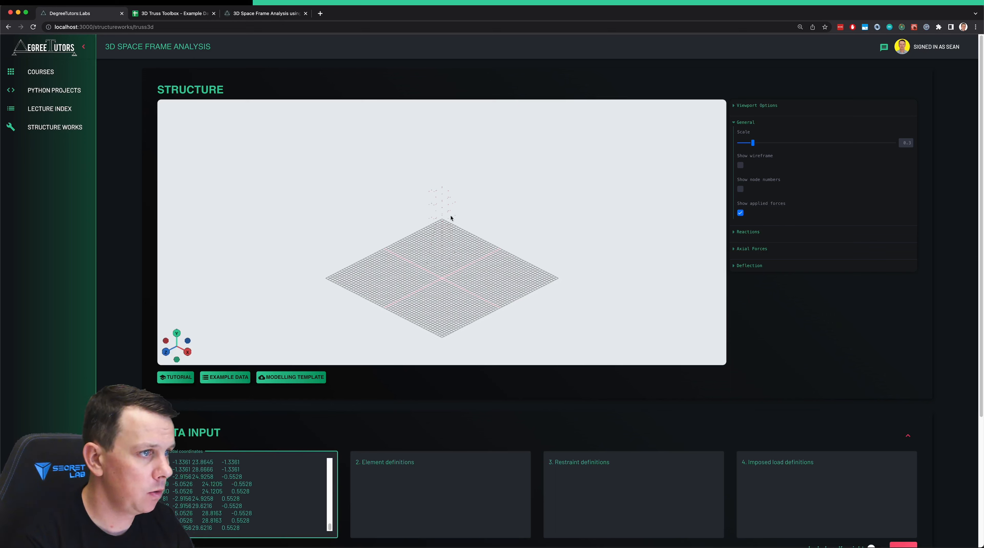
- Return to the example spreadsheet and examine the first member's row from its member number across to its self-weight value
click(175, 13)
scroll(222, 227, up, 10)
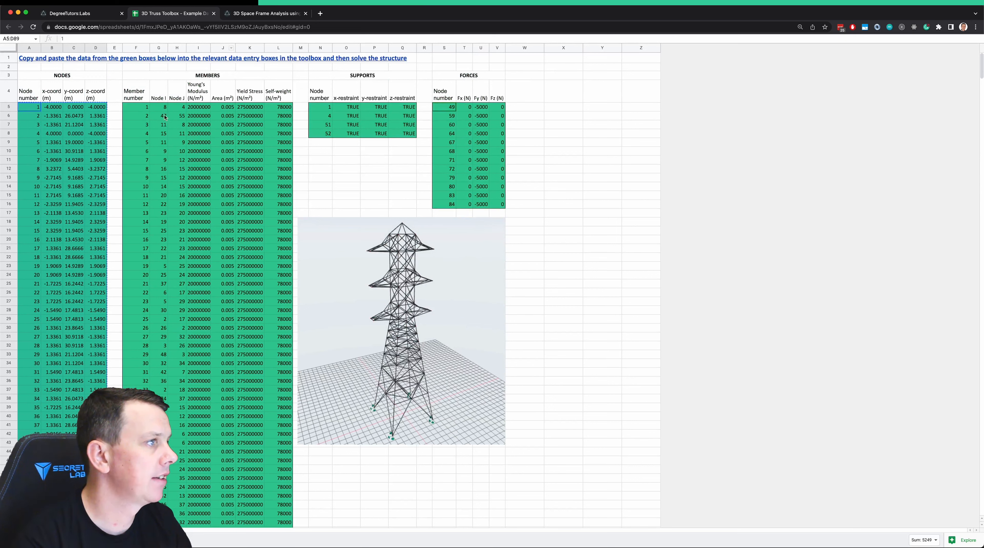
click(138, 107)
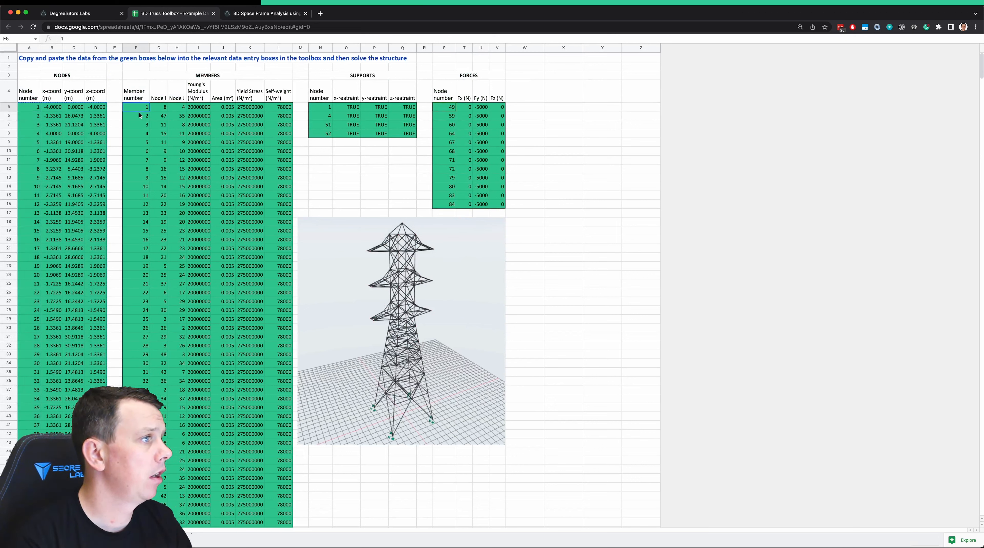
key(Right)
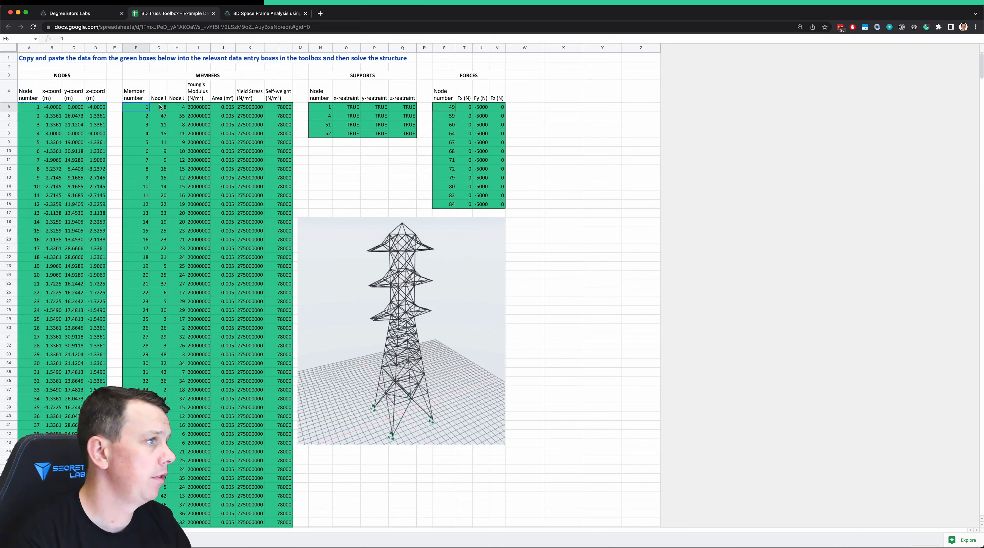
key(Right)
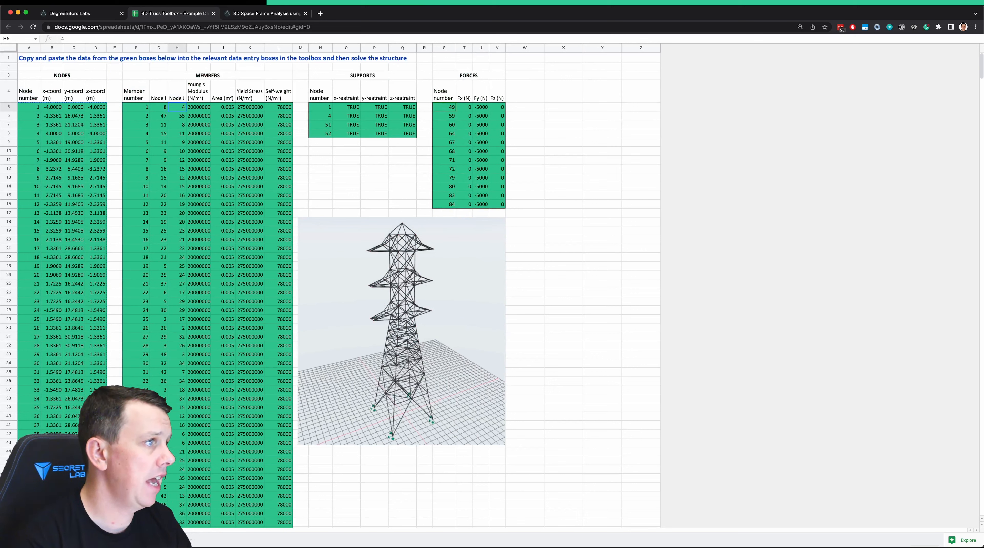
key(Right)
key(Right)
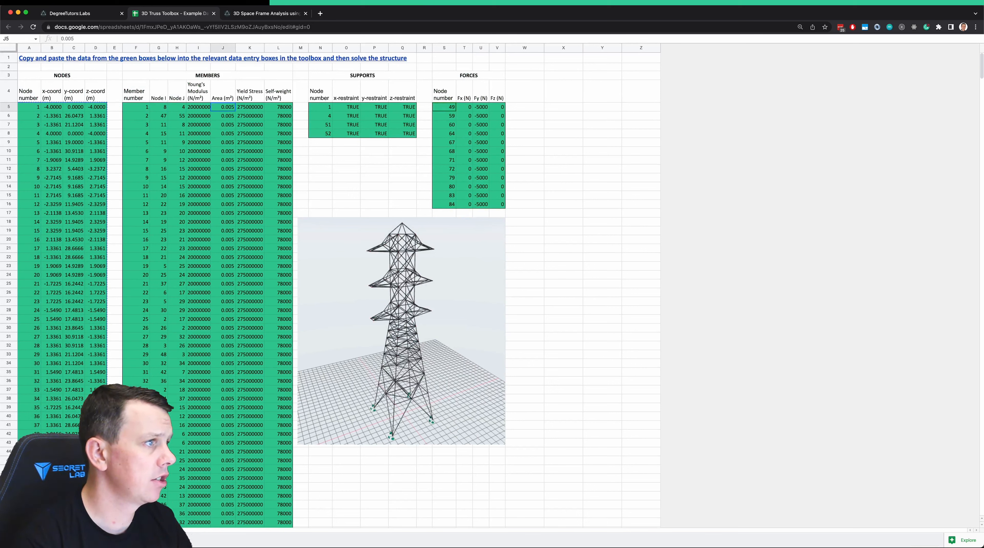
key(Right)
key(Right)
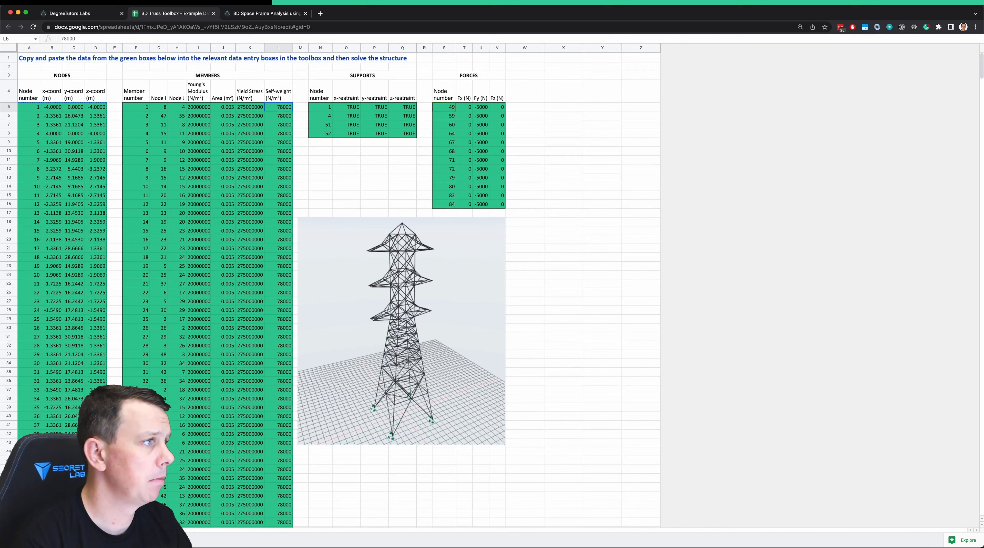
- Copy the complete members table F5:L322 from the spreadsheet and paste it into the toolbox's element definitions box
key(ctrl+shift+Left)
key(ctrl+shift+Down)
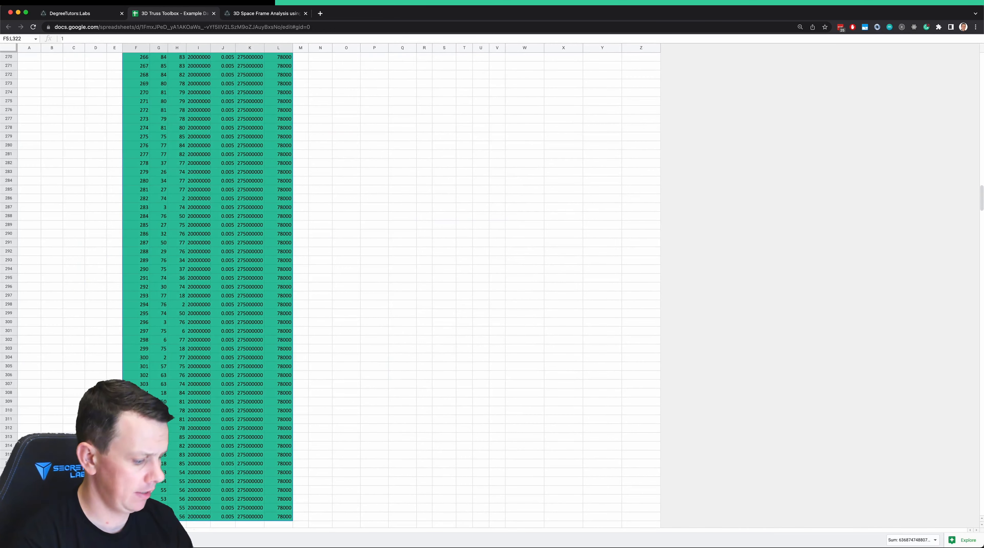
key(ctrl+c)
click(76, 14)
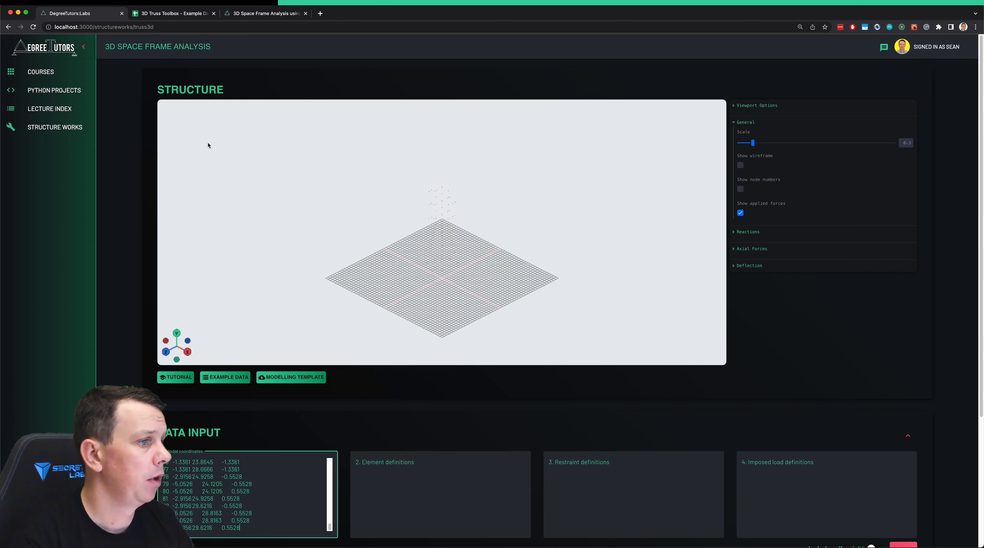
click(415, 478)
key(super+v)
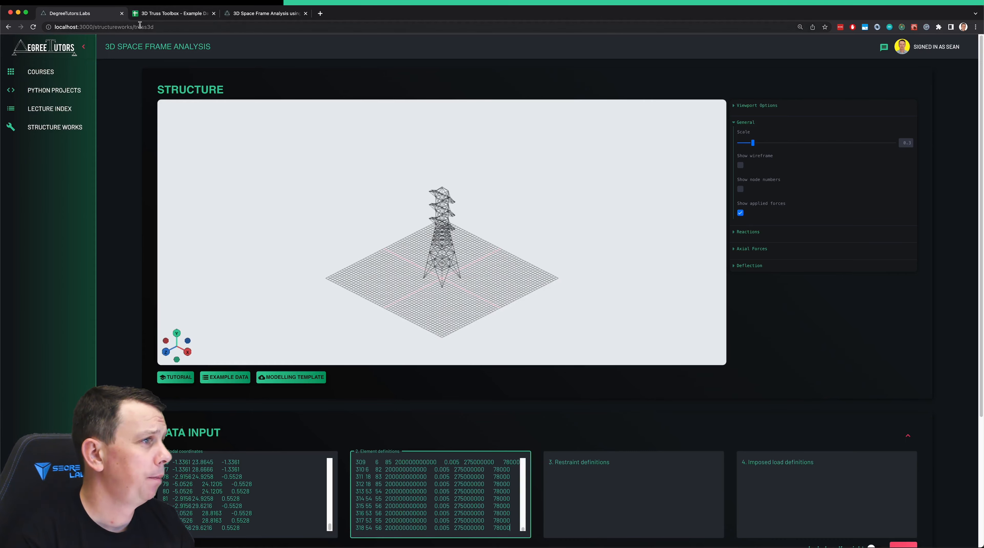
- Return to the spreadsheet and examine the supports table's node numbers and x, y and z restraint entries
click(169, 14)
scroll(328, 230, up, 20)
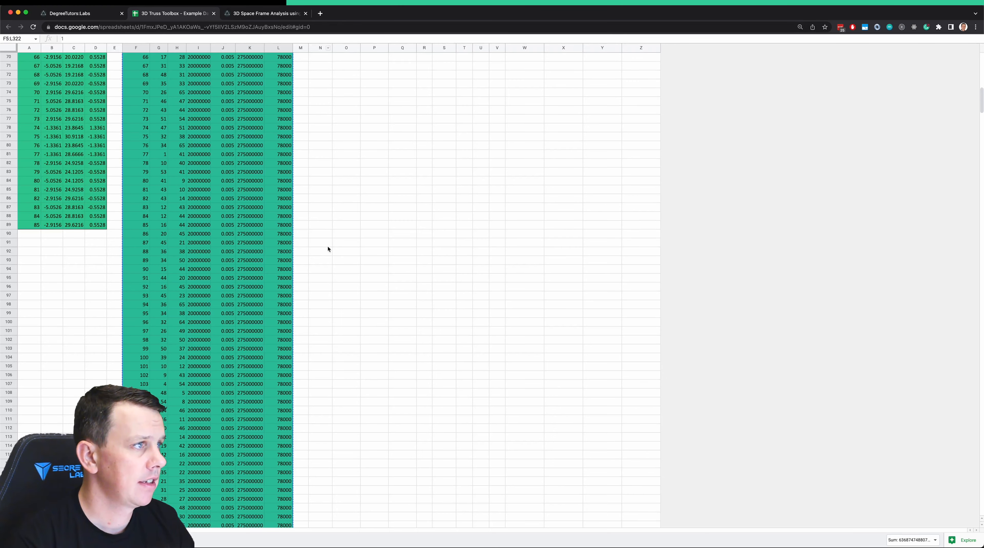
click(346, 159)
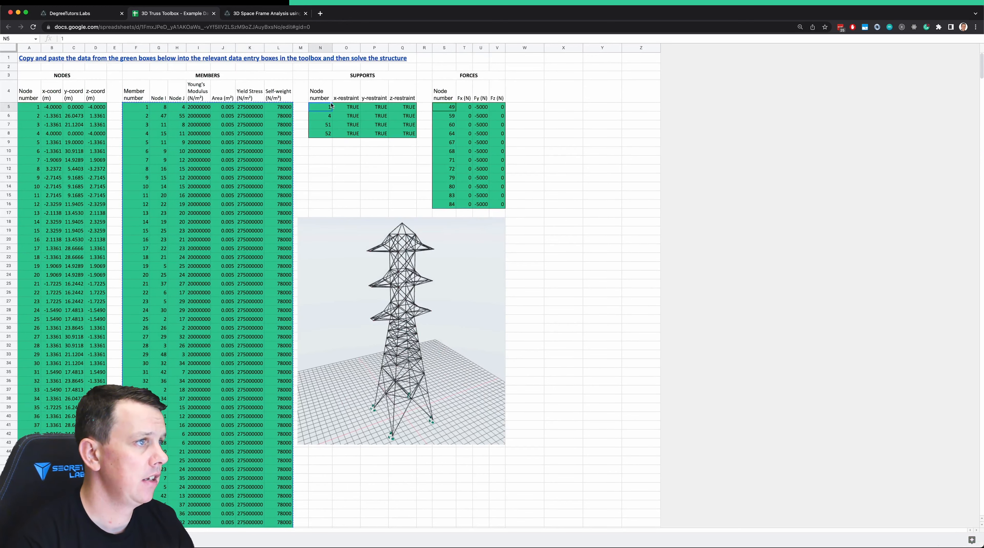
click(346, 107)
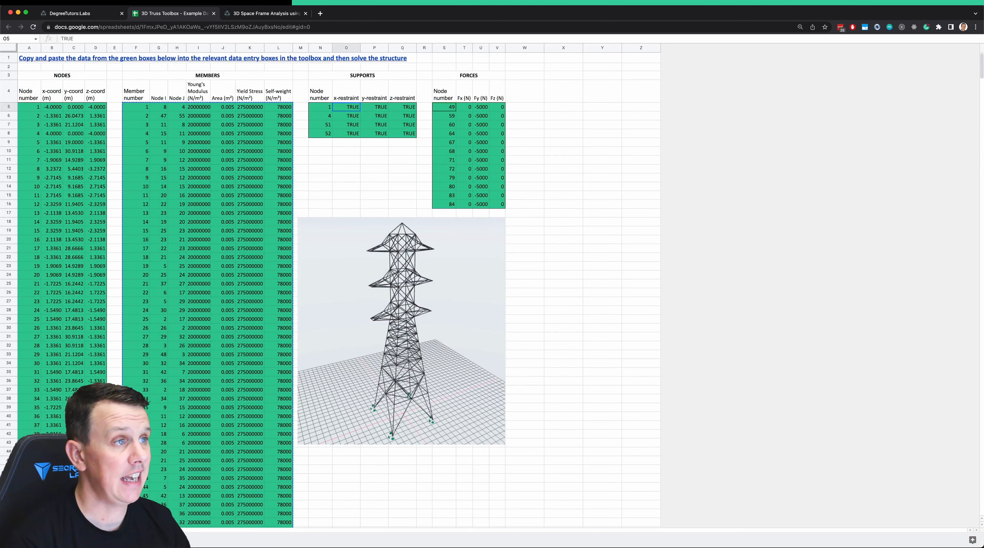
key(Right)
key(Right)
key(Left)
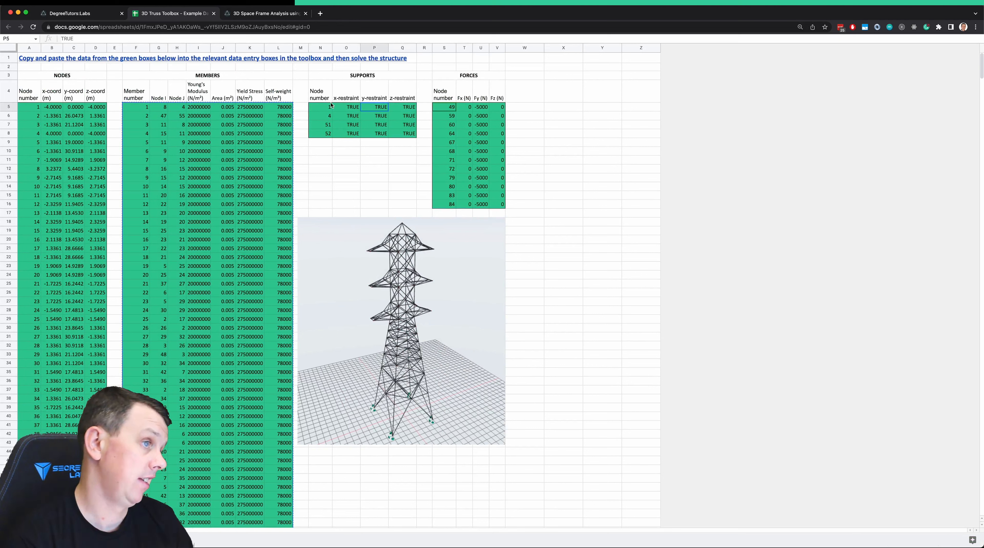
key(Down)
key(Left)
key(Left)
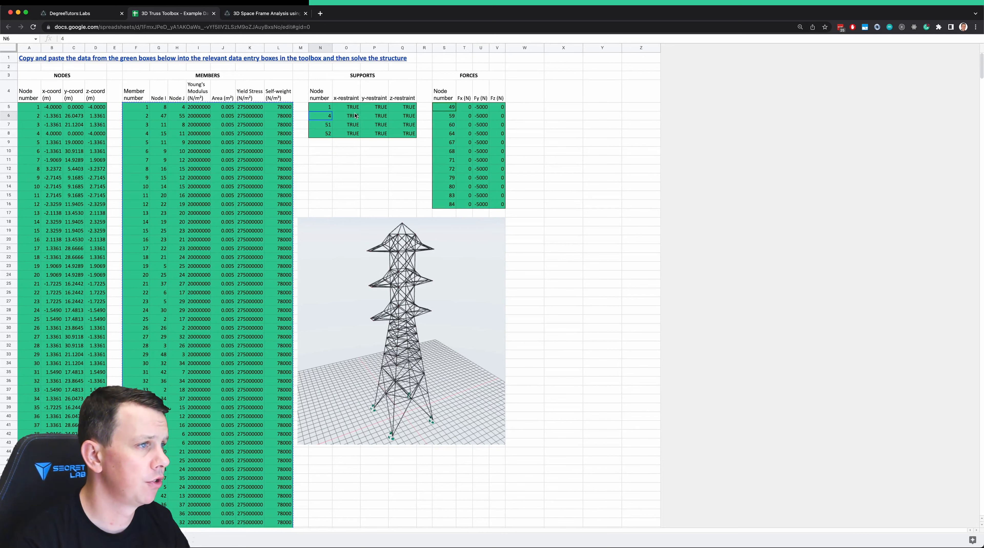
click(328, 106)
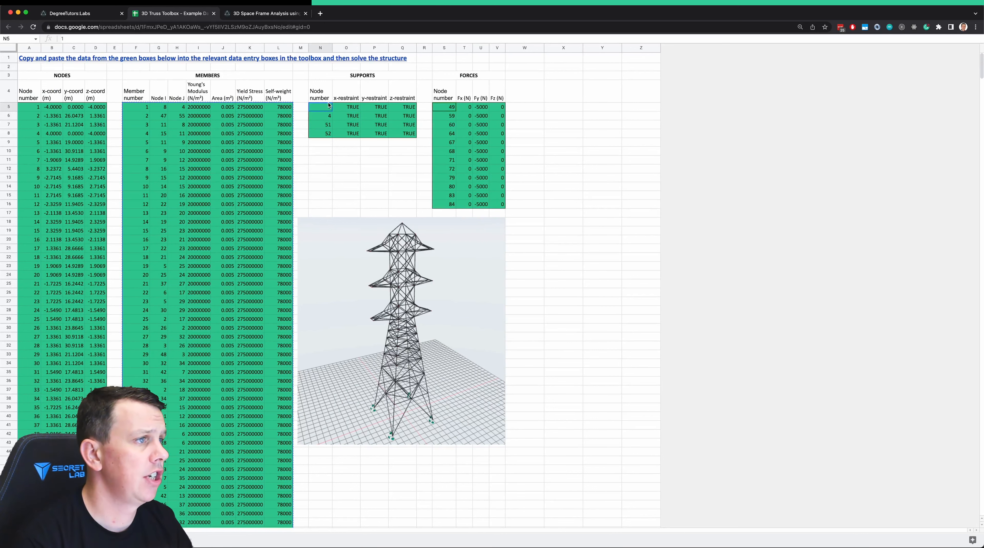
key(Right)
- Copy the supports table N5:Q8 from the spreadsheet and paste it into the toolbox's restraint definitions box
drag(329, 107, 407, 133)
key(ctrl+c)
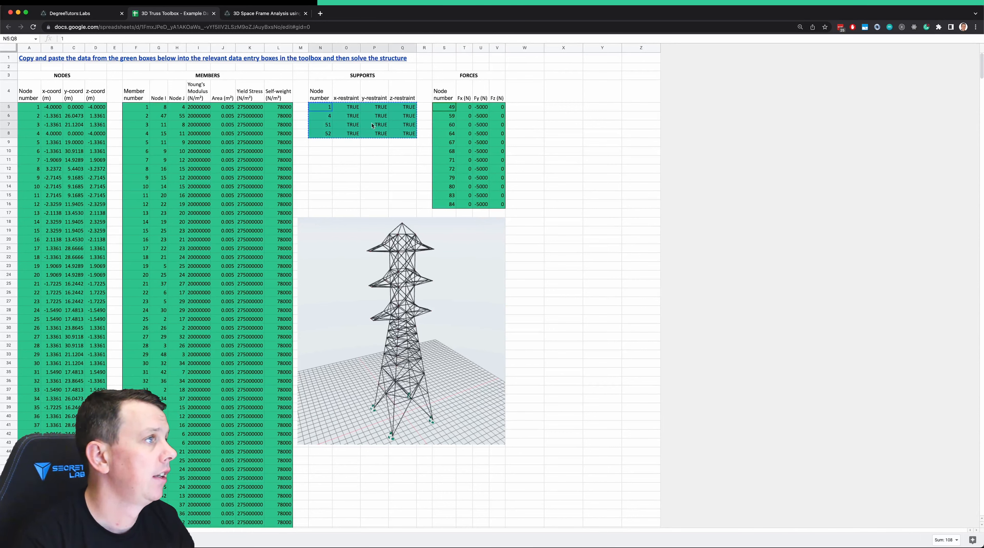
click(77, 13)
click(598, 502)
key(ctrl+v)
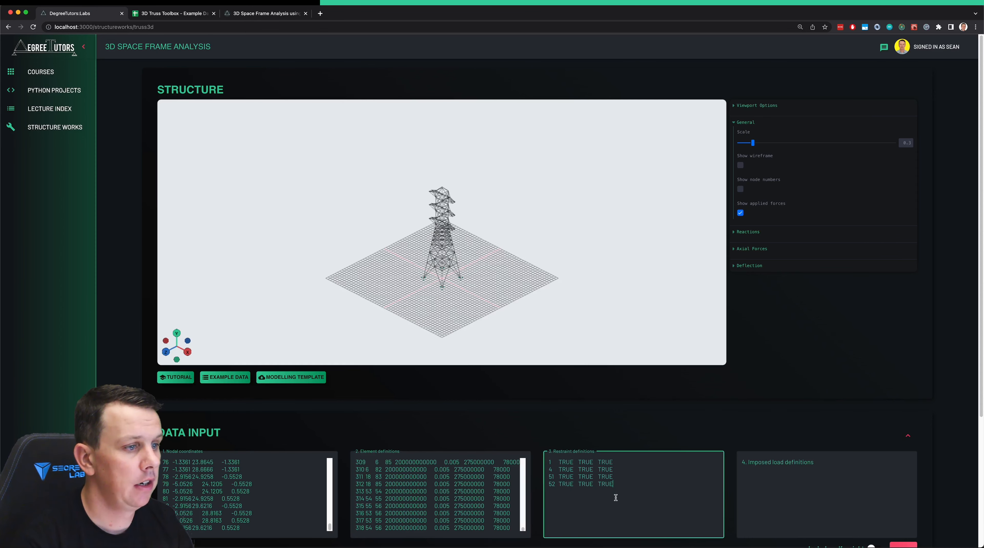
- Review the forces table in the spreadsheet, copy S5:V16 and paste it into the toolbox's imposed load definitions box
click(180, 13)
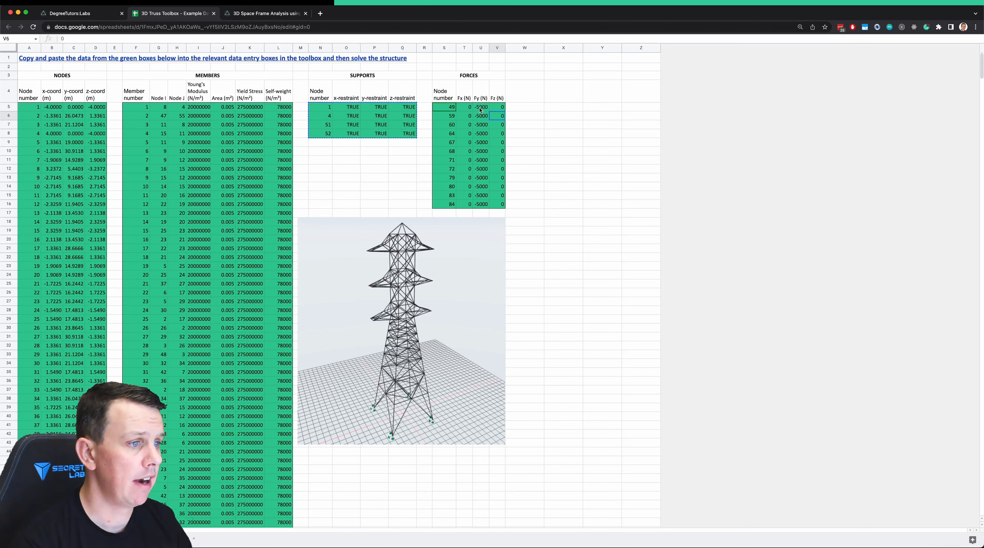
click(92, 13)
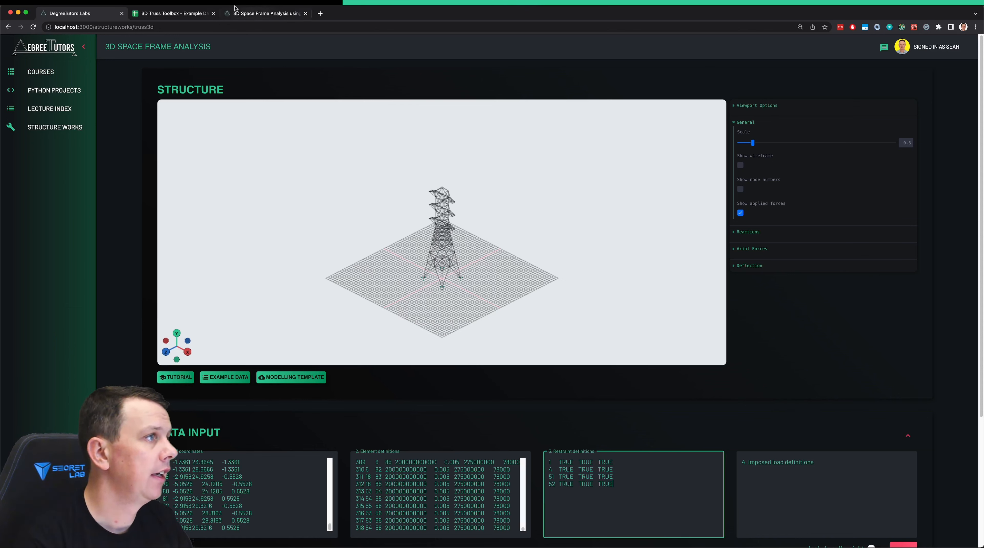
click(180, 14)
key(super+c)
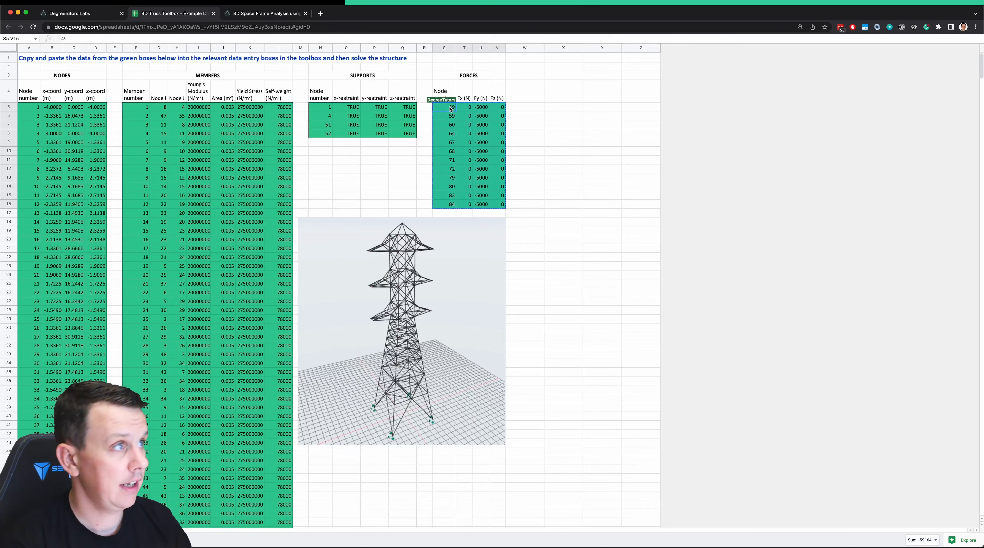
click(114, 14)
click(813, 526)
key(super+v)
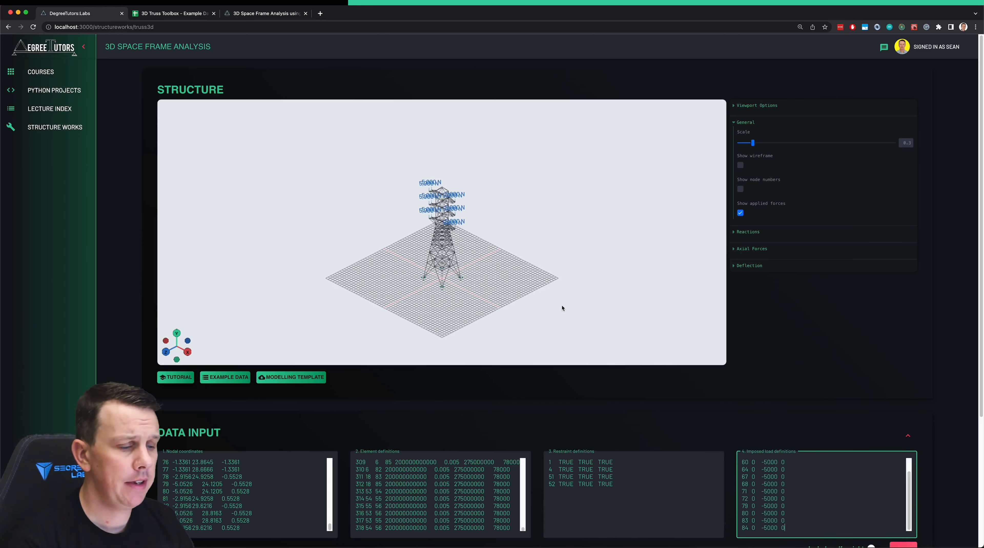
- Examine the self-weight and solve controls below the input boxes, and inspect the loaded transmission tower model up close
scroll(948, 468, down, 3)
click(881, 435)
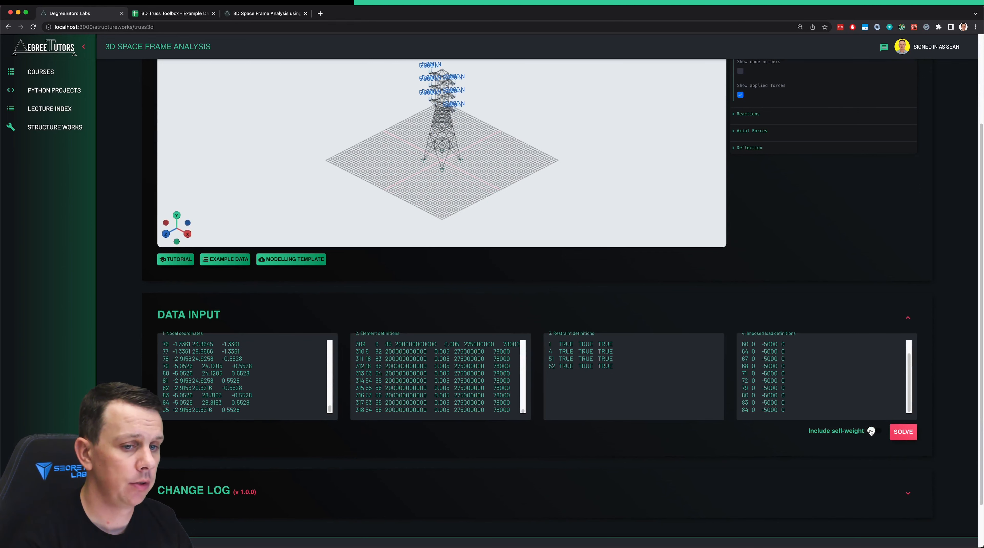
click(903, 432)
scroll(893, 303, up, 3)
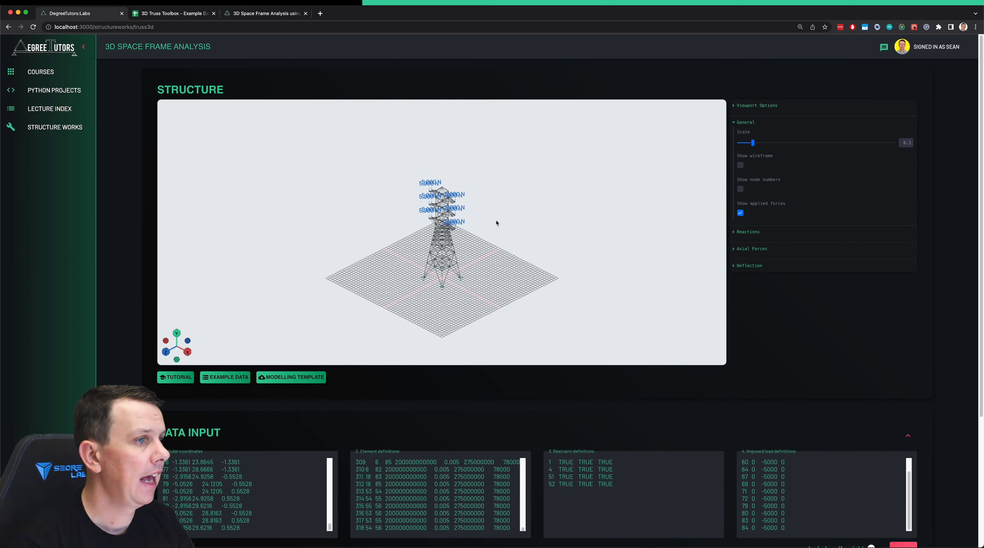
scroll(501, 214, up, 5)
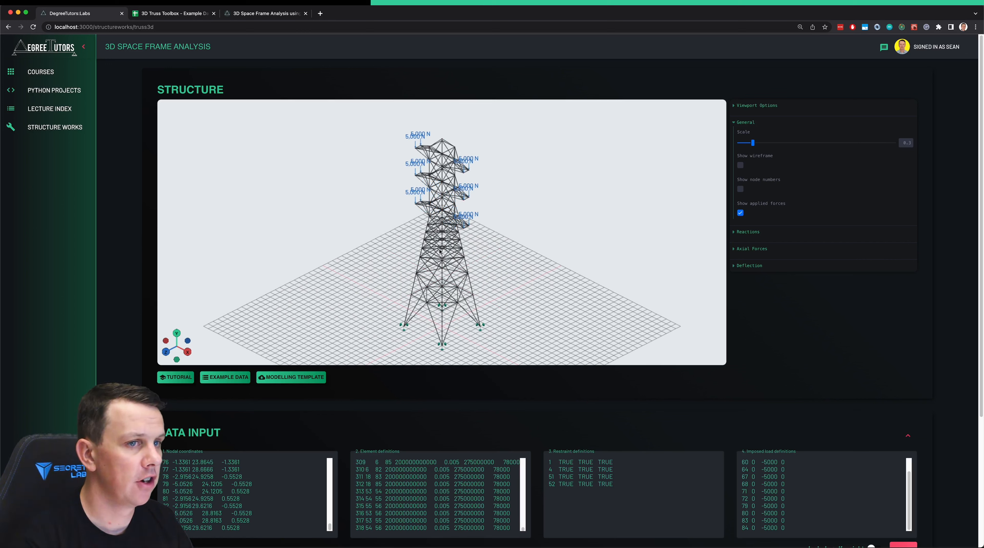
- Open the viewport options and increase the viewport's window height to about 1030
click(735, 106)
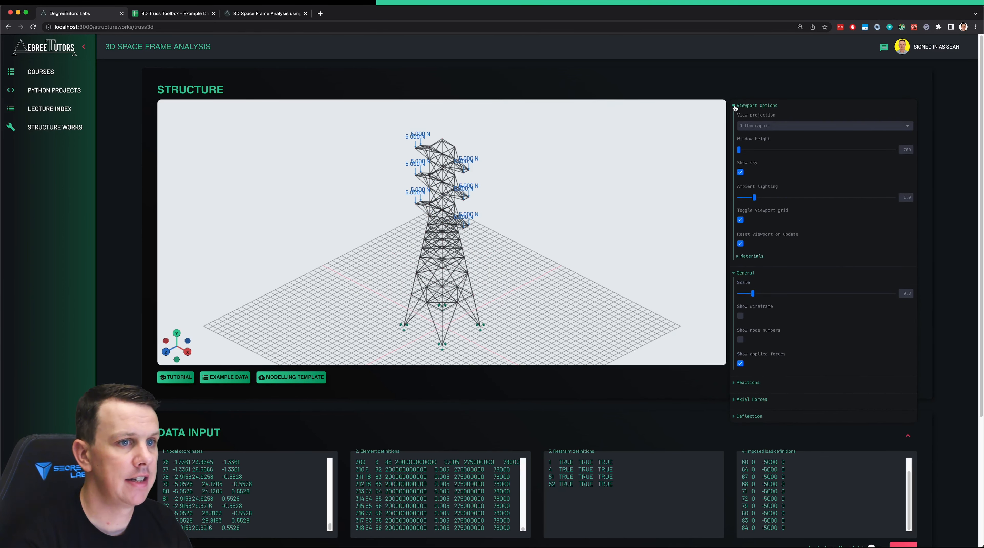
drag(744, 152, 804, 150)
scroll(486, 278, up, 5)
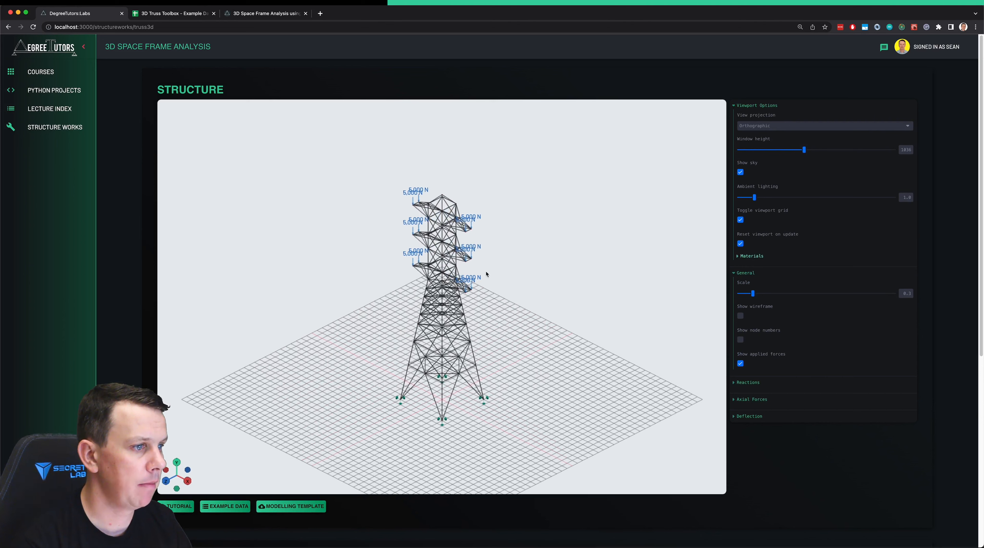
scroll(575, 239, up, 3)
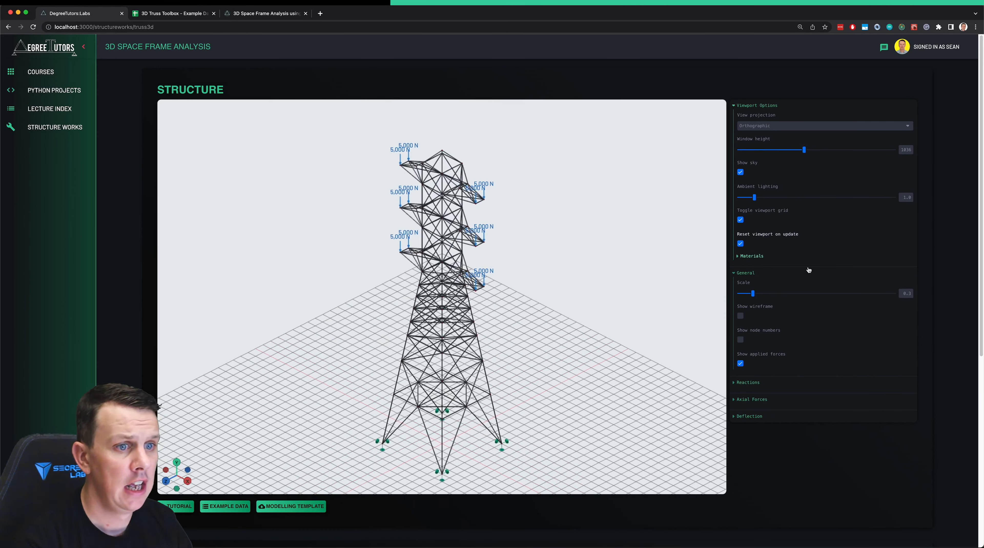
- Hide the applied forces and turn off resetting the viewport on update
click(740, 364)
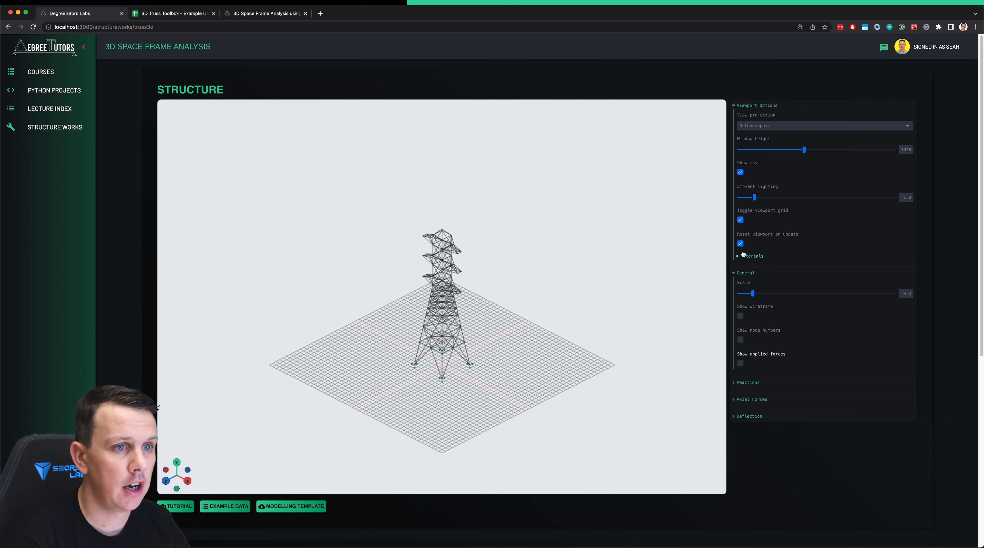
click(740, 245)
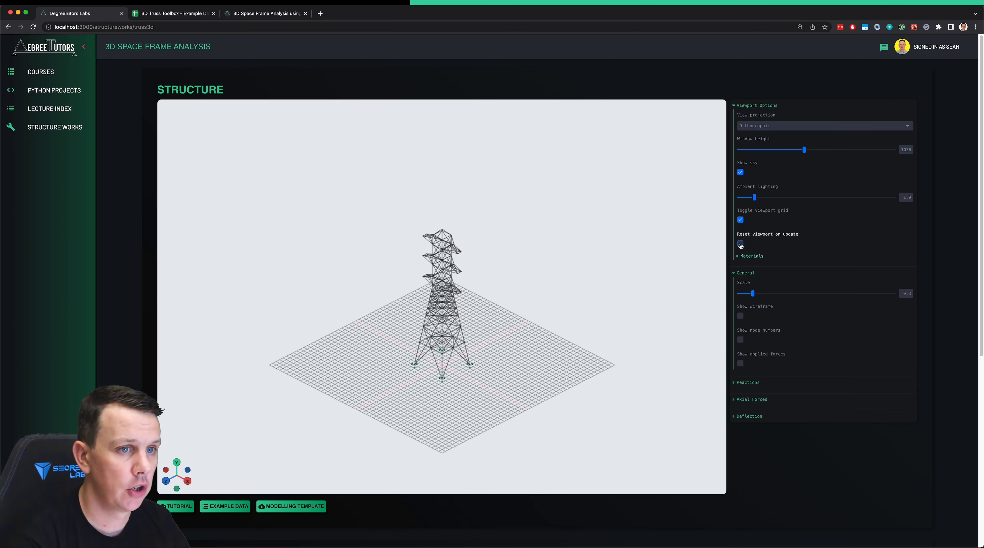
scroll(457, 298, down, 5)
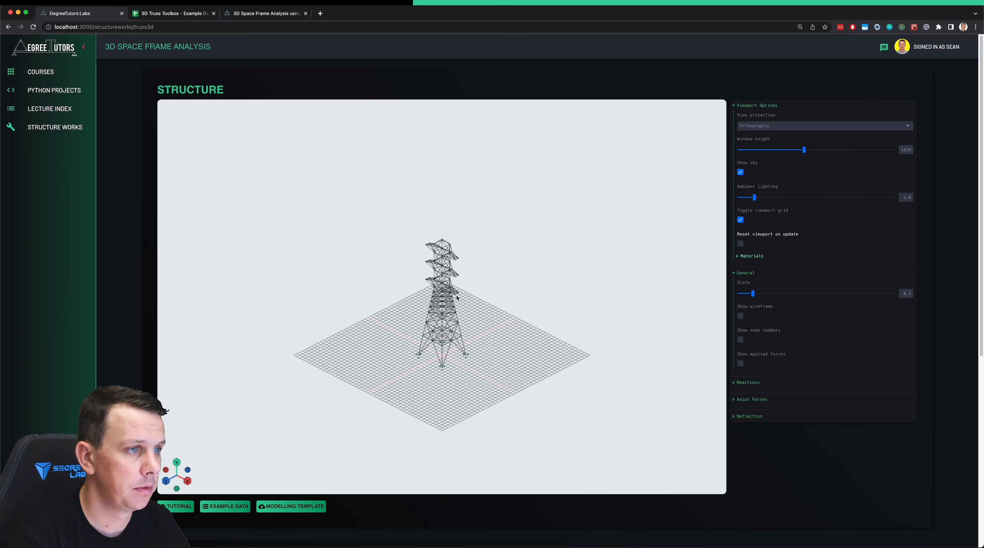
drag(468, 297, 536, 324)
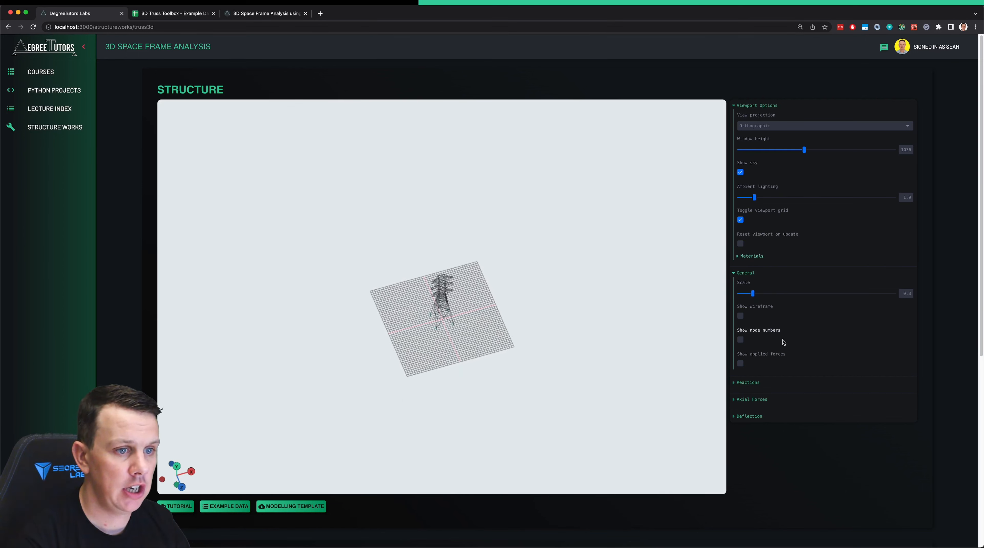
- Switch the node numbers and the applied forces on and back off to test whether the custom view is kept
click(740, 340)
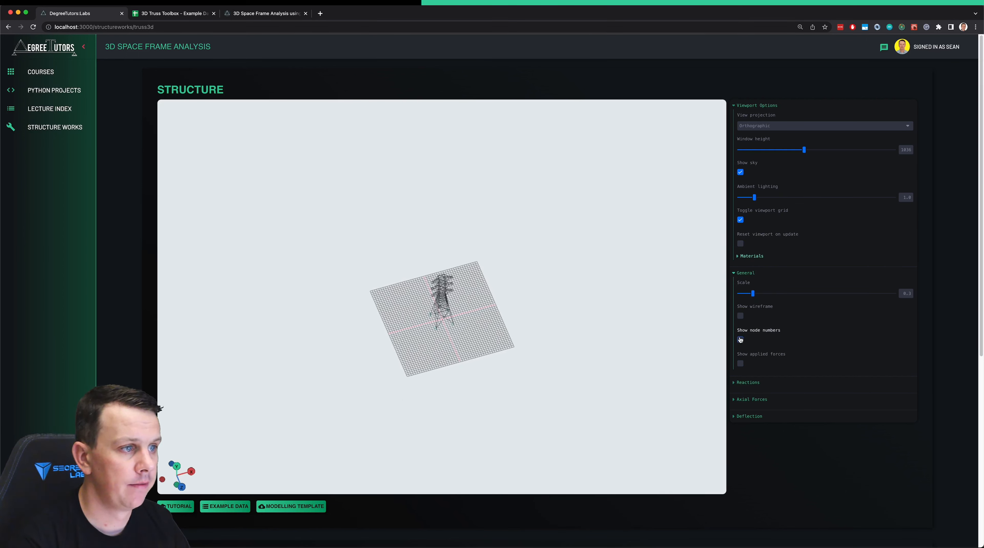
click(740, 340)
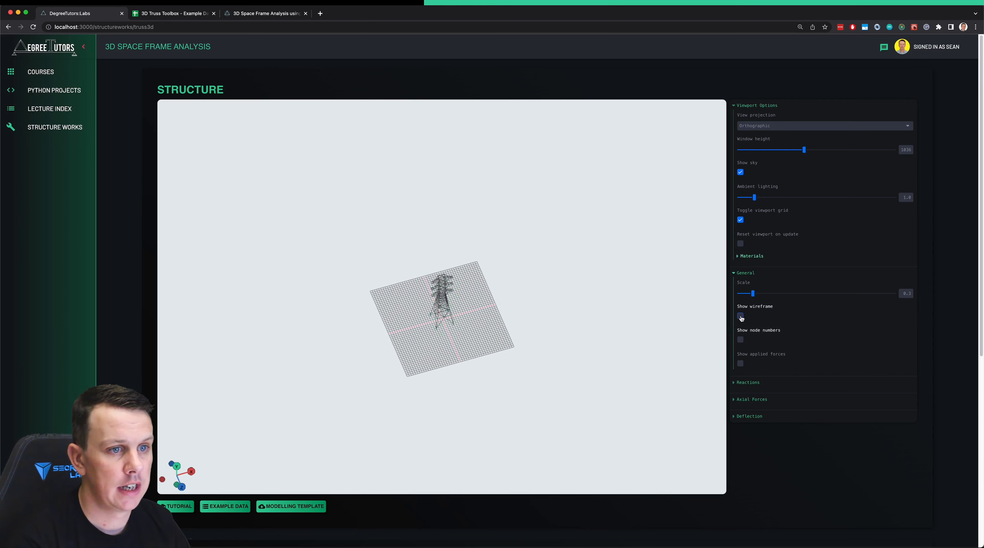
click(740, 363)
click(740, 363)
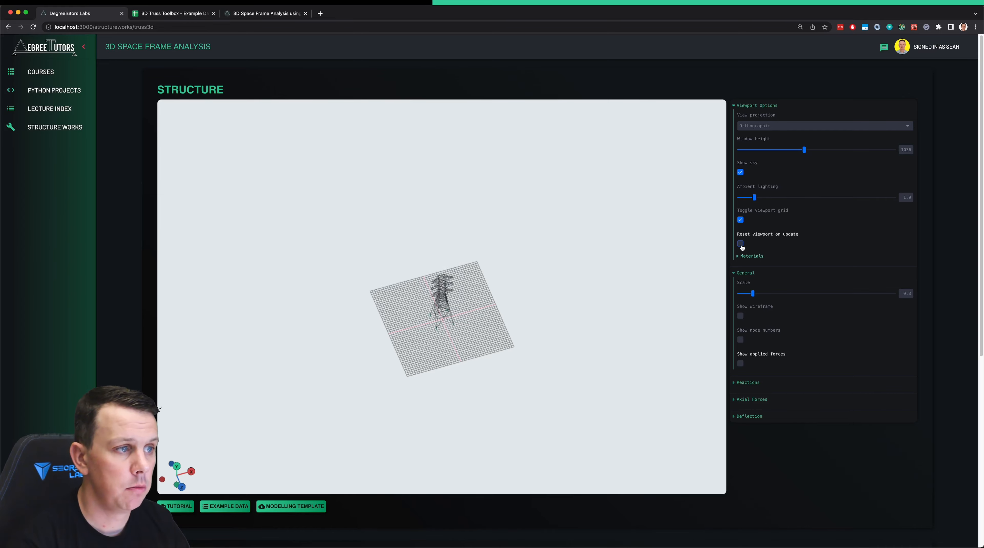
scroll(480, 312, up, 5)
scroll(482, 312, up, 3)
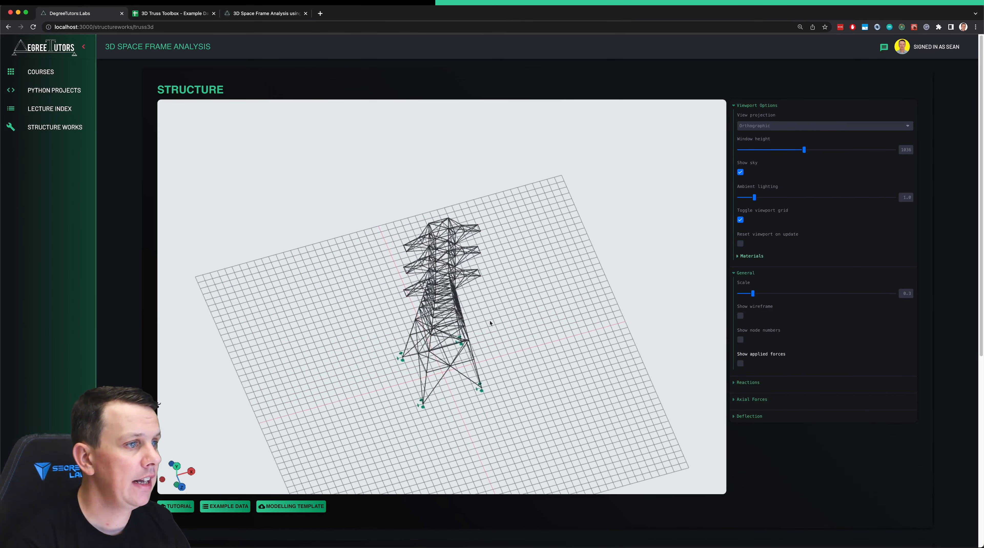
- Set the viewport's view projection to Perspective
scroll(584, 260, down, 5)
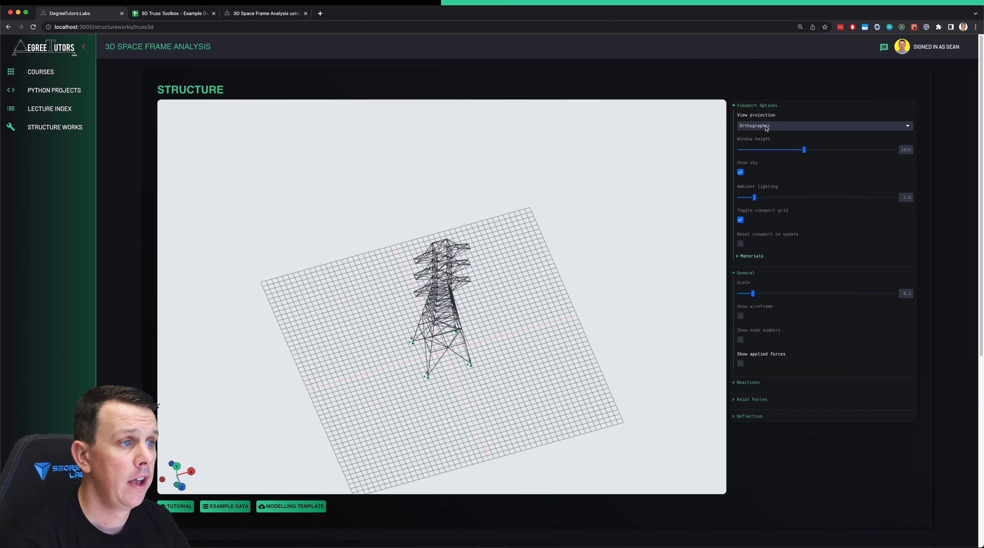
drag(552, 325, 503, 288)
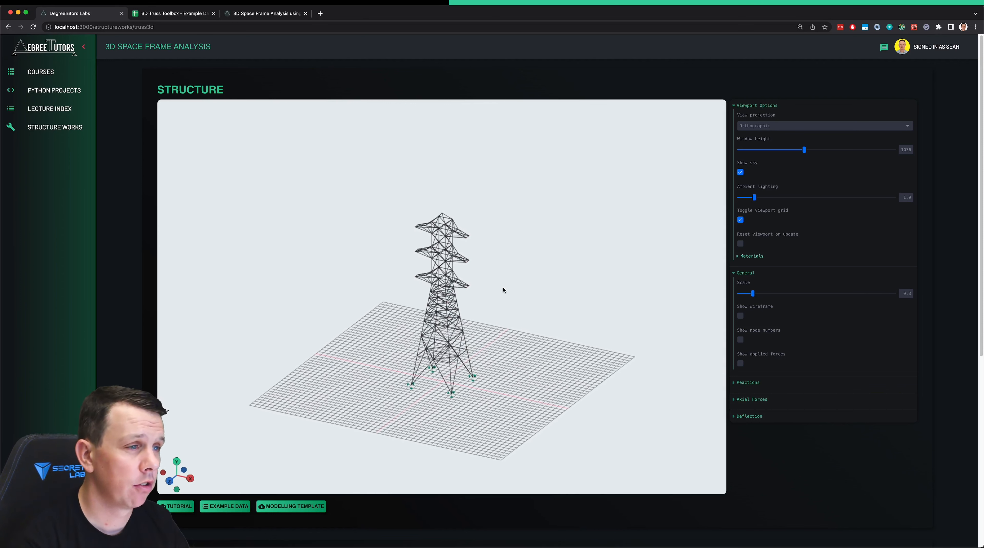
click(765, 126)
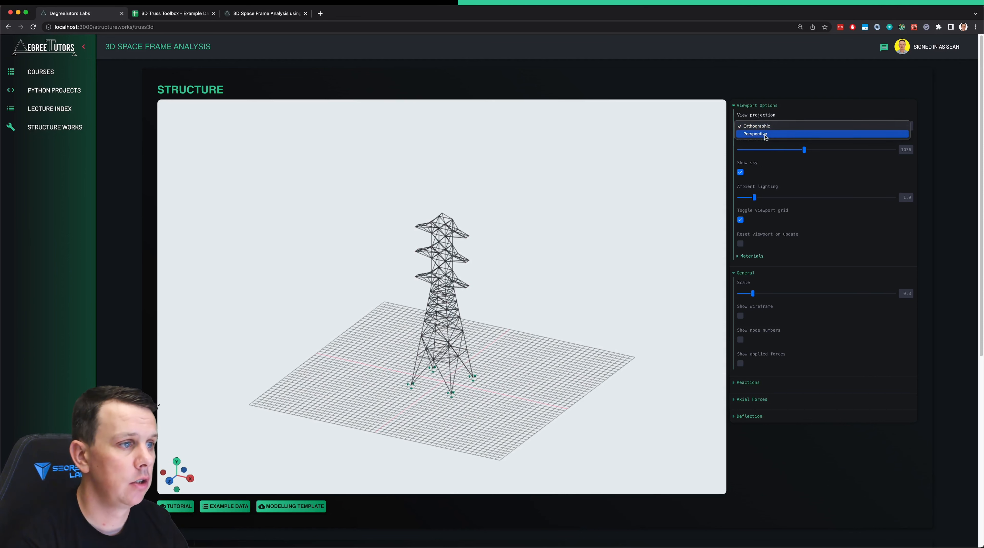
click(765, 135)
scroll(471, 344, up, 10)
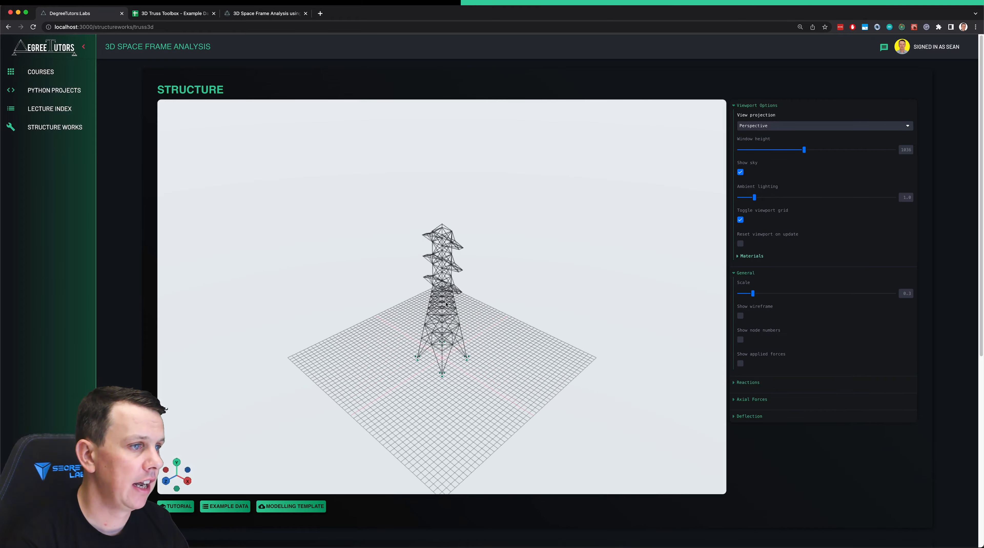
drag(462, 416, 513, 402)
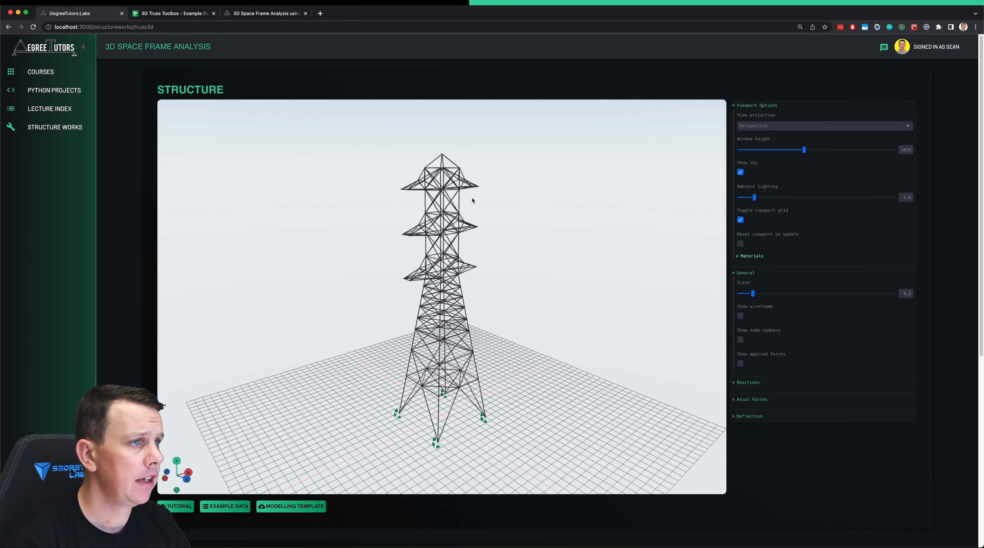
- Try the ambient lighting control and examine the tower's members and node connections up close
scroll(460, 279, up, 10)
scroll(460, 281, up, 15)
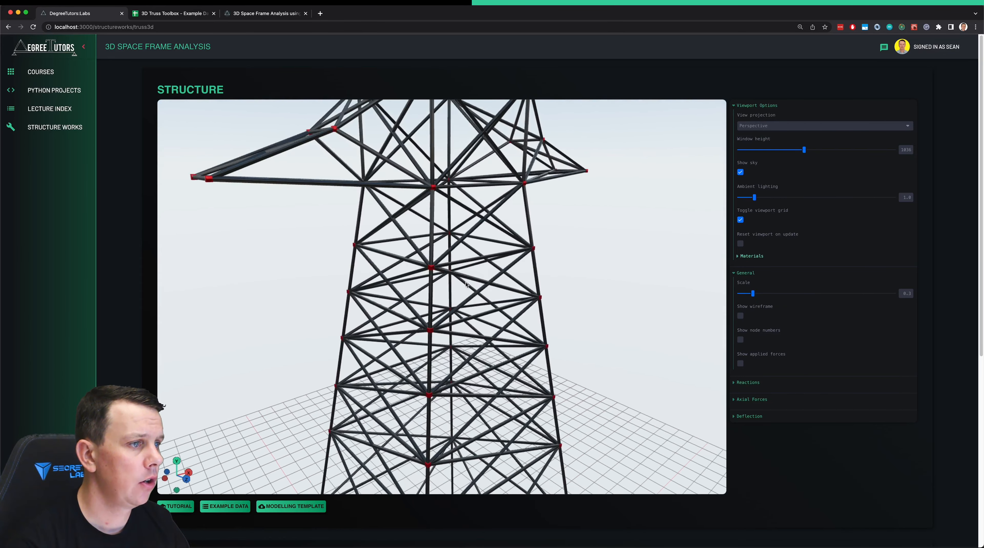
drag(469, 285, 460, 250)
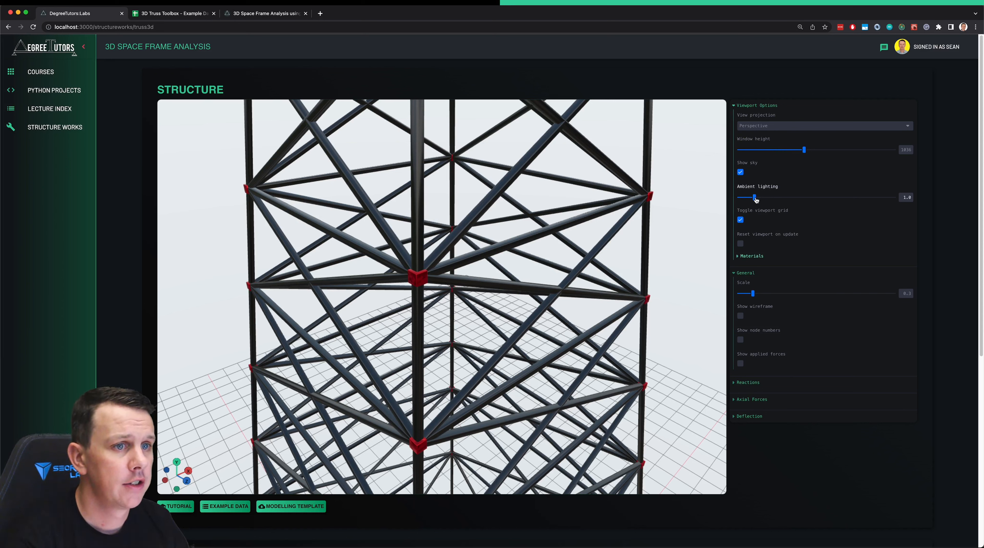
mouse_move(756, 199)
mouse_down()
mouse_move(890, 202)
mouse_move(747, 208)
mouse_up()
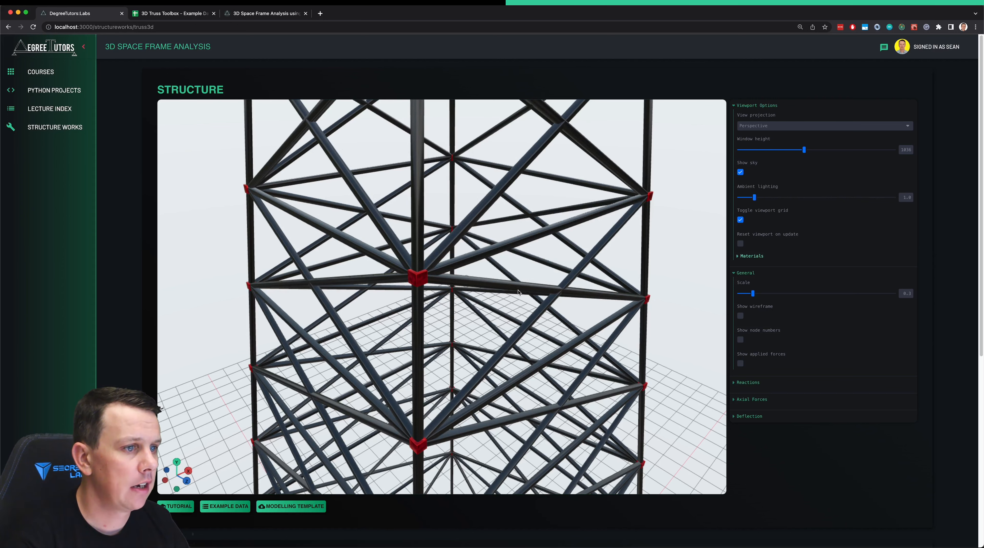
scroll(518, 292, up, 6)
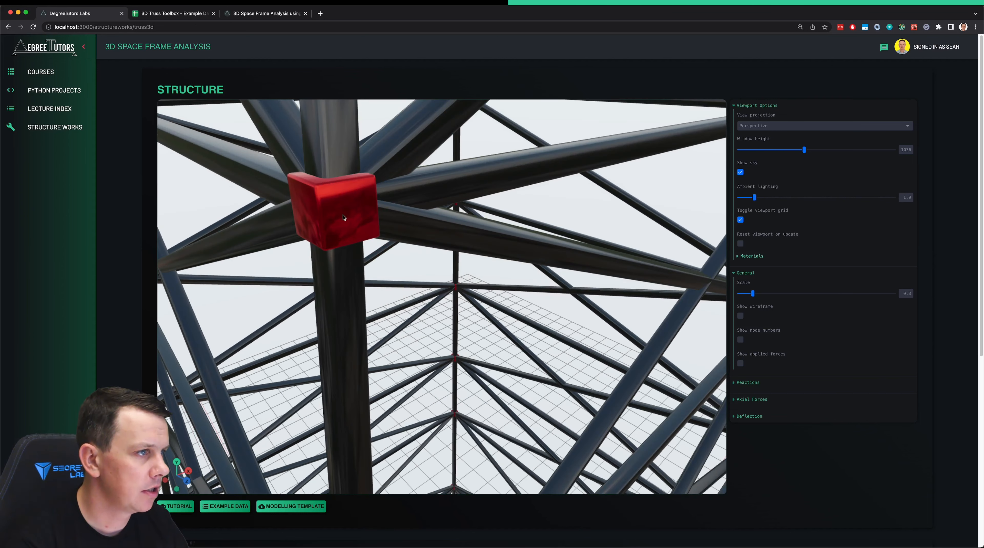
scroll(454, 315, down, 3)
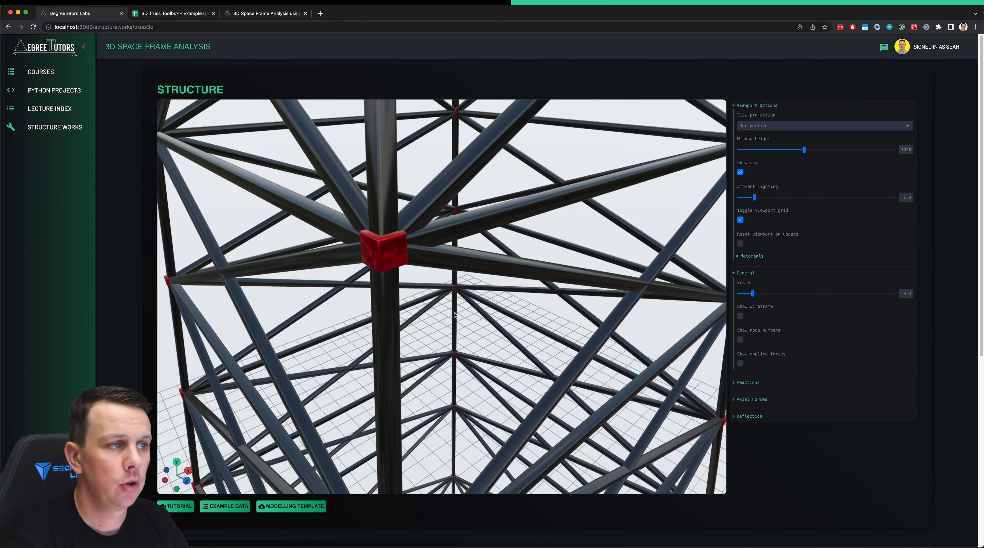
scroll(426, 269, down, 3)
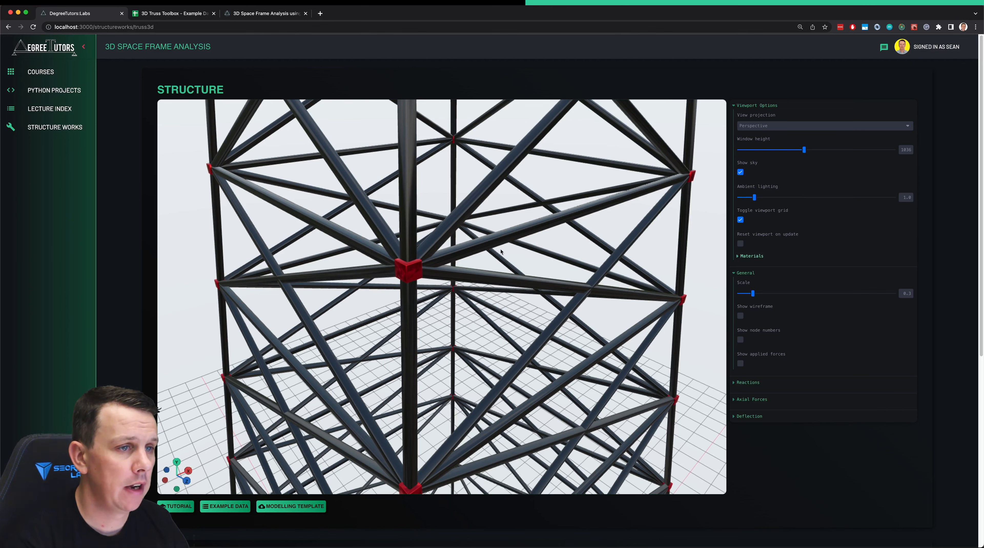
scroll(501, 251, down, 3)
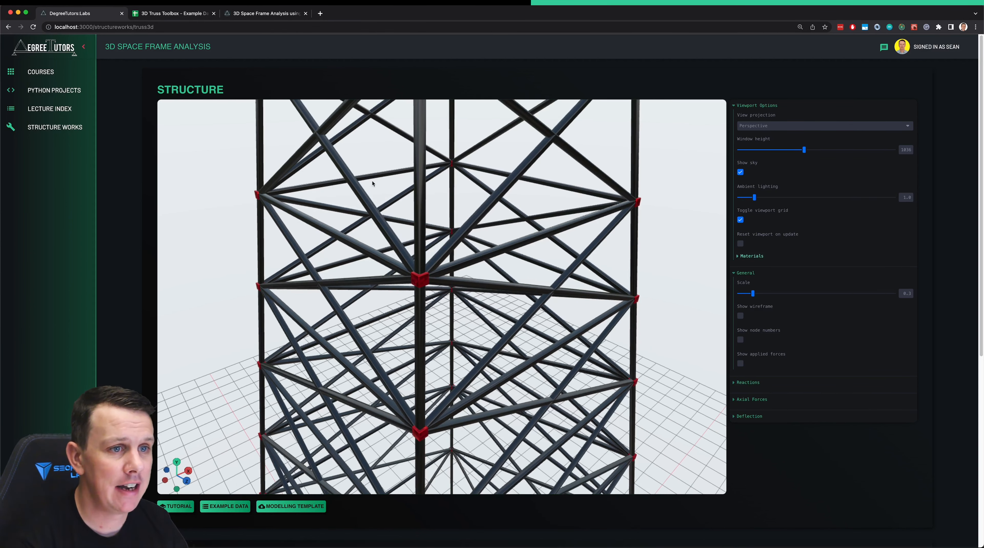
- Open the material settings, switch Better materials off and back on to compare the rendering, and collapse the settings
click(738, 259)
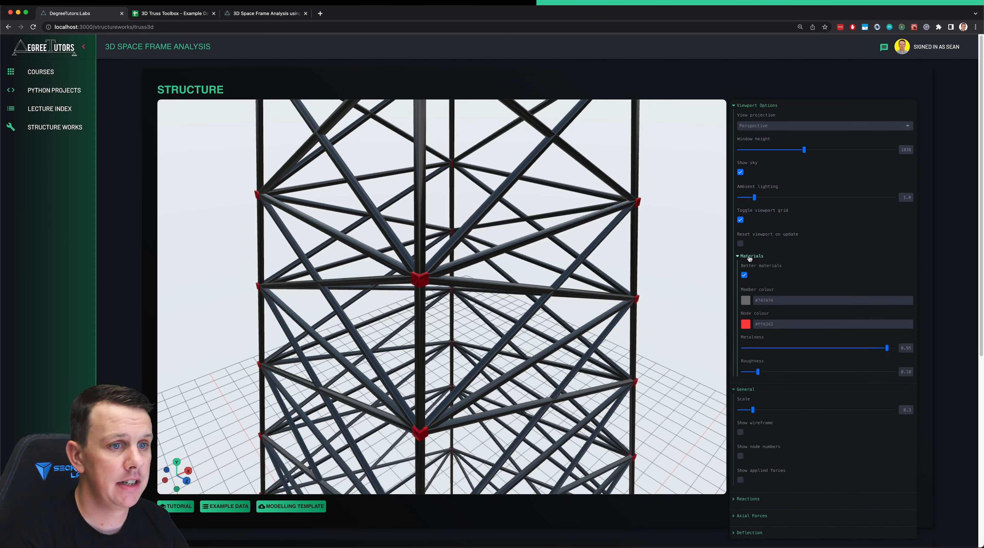
click(744, 275)
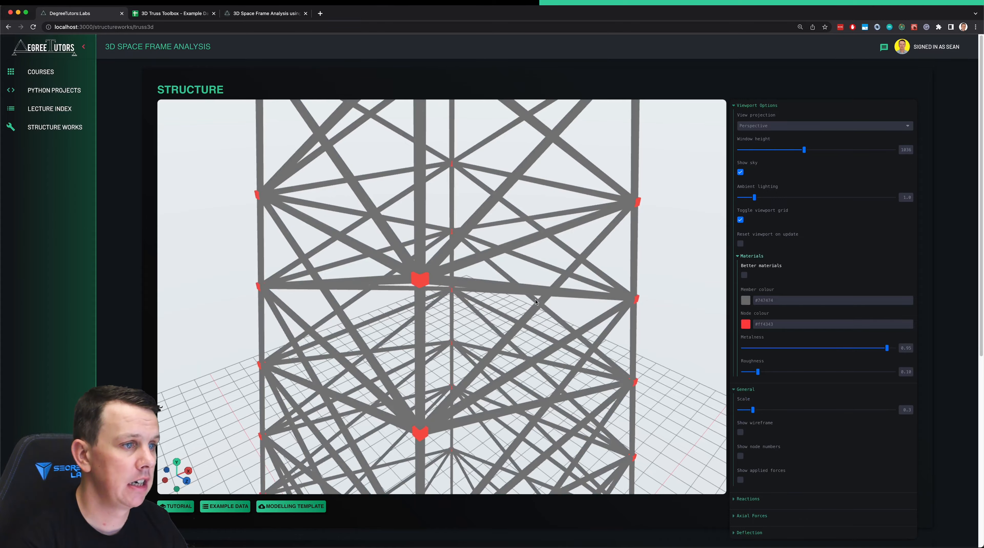
mouse_move(515, 303)
mouse_down()
mouse_move(534, 310)
mouse_move(499, 297)
mouse_up()
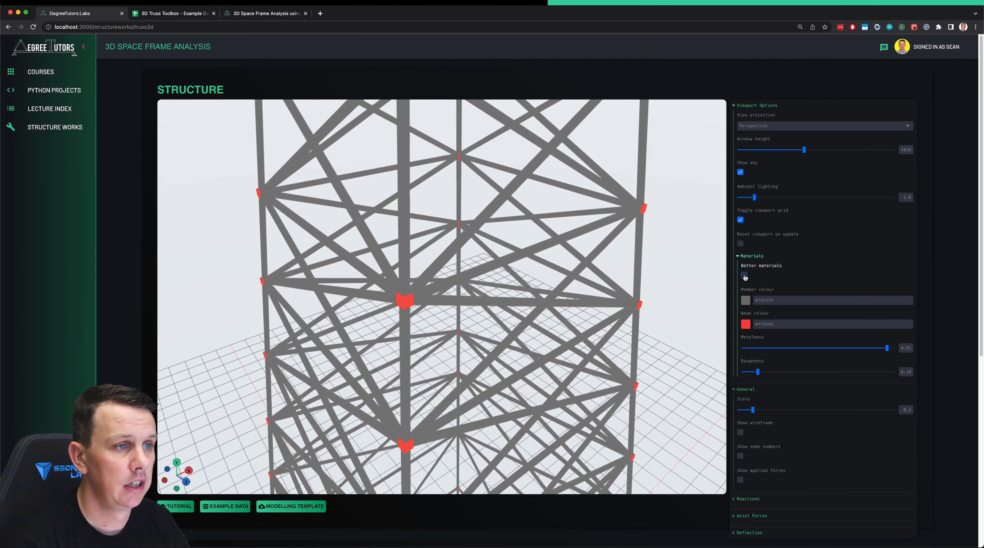
click(743, 275)
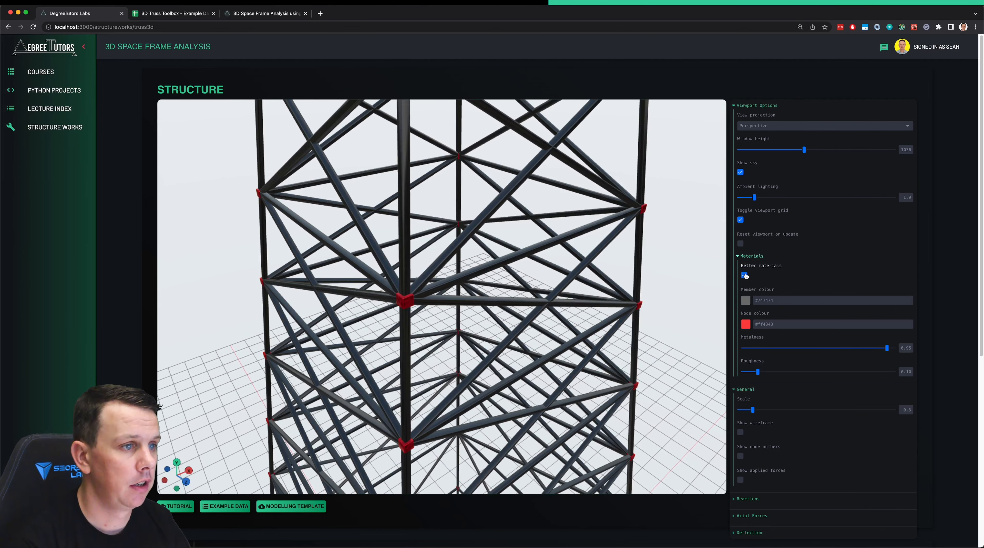
click(738, 256)
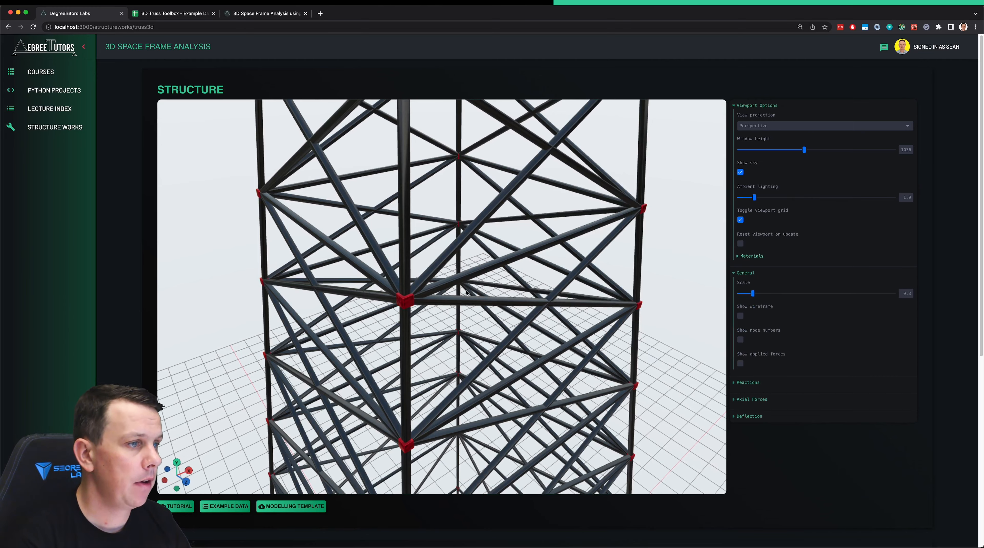
- Slightly increase the general display scale of the tower model
scroll(486, 326, down, 5)
scroll(485, 326, down, 2)
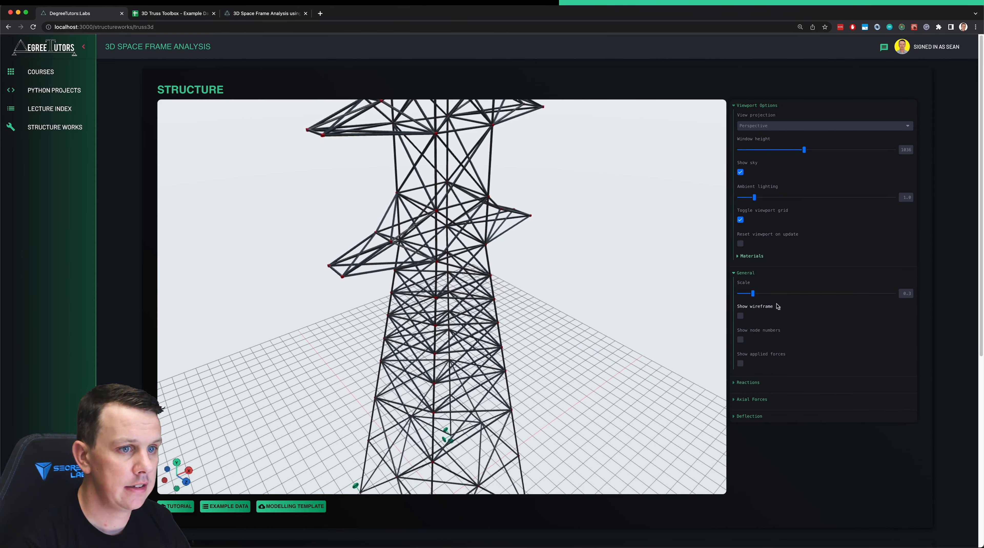
click(753, 294)
mouse_move(754, 294)
mouse_down()
mouse_move(791, 286)
mouse_move(759, 288)
mouse_up()
- Switch the wireframe display on and off, and do the same with the applied forces
click(741, 316)
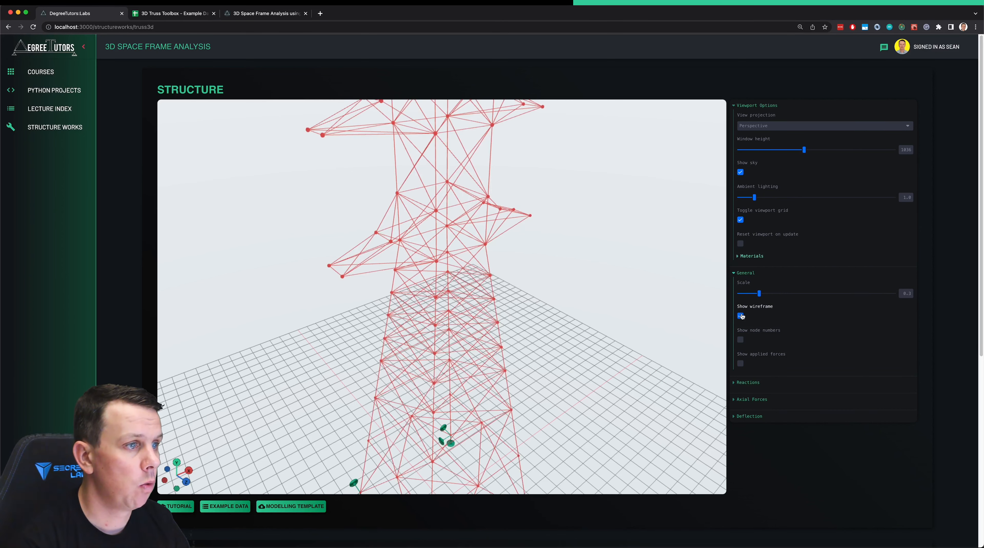
click(741, 316)
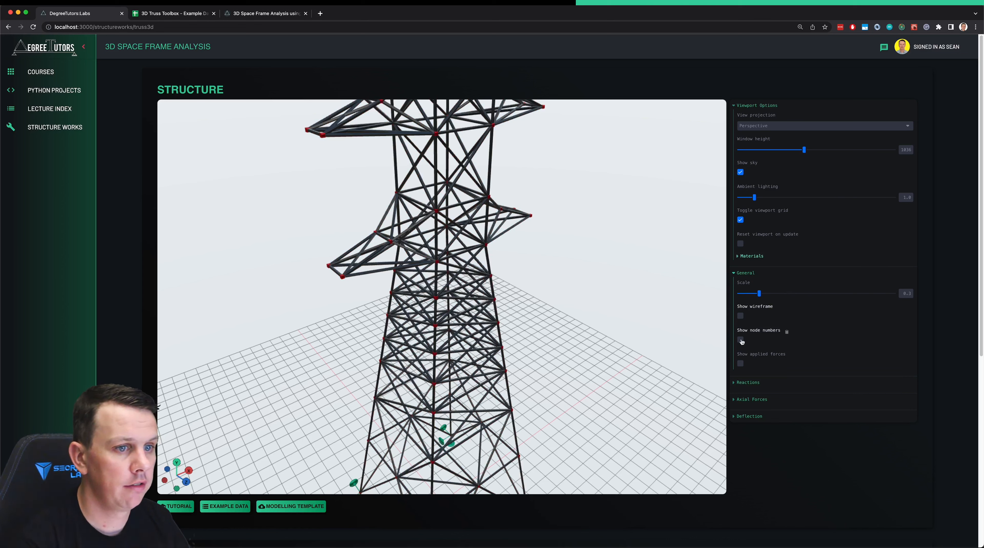
click(741, 363)
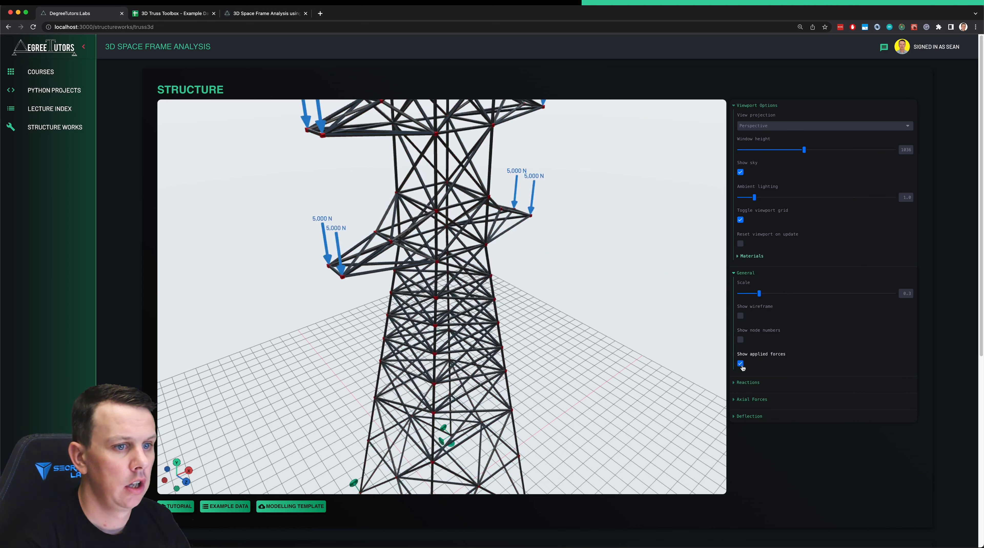
click(741, 365)
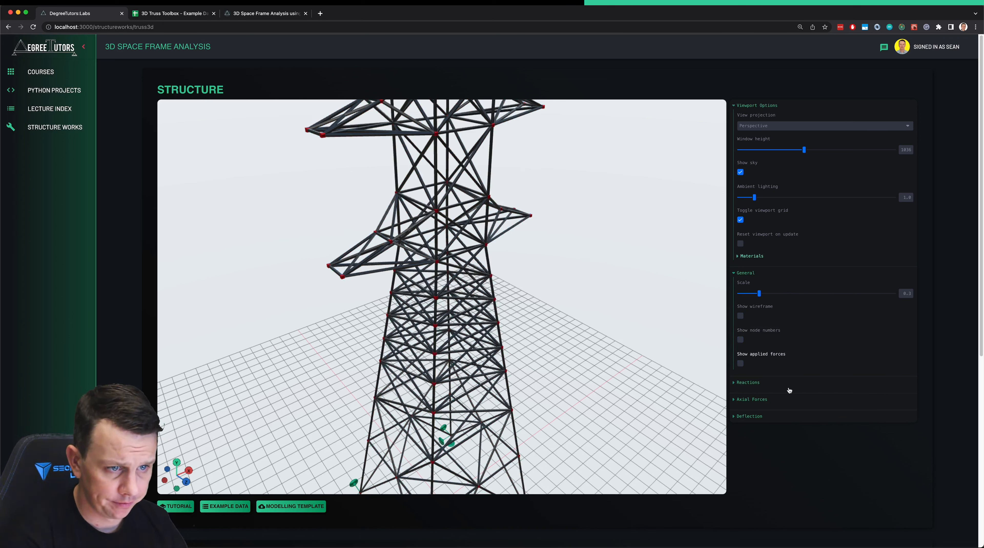
- Collapse the viewport options and solve the transmission tower model
click(734, 106)
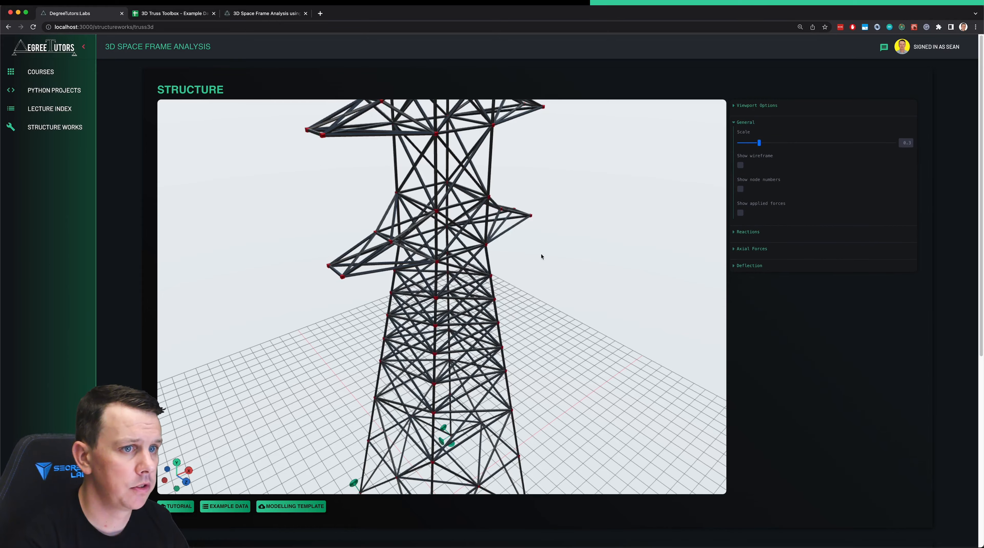
drag(541, 257, 544, 292)
scroll(569, 316, down, 3)
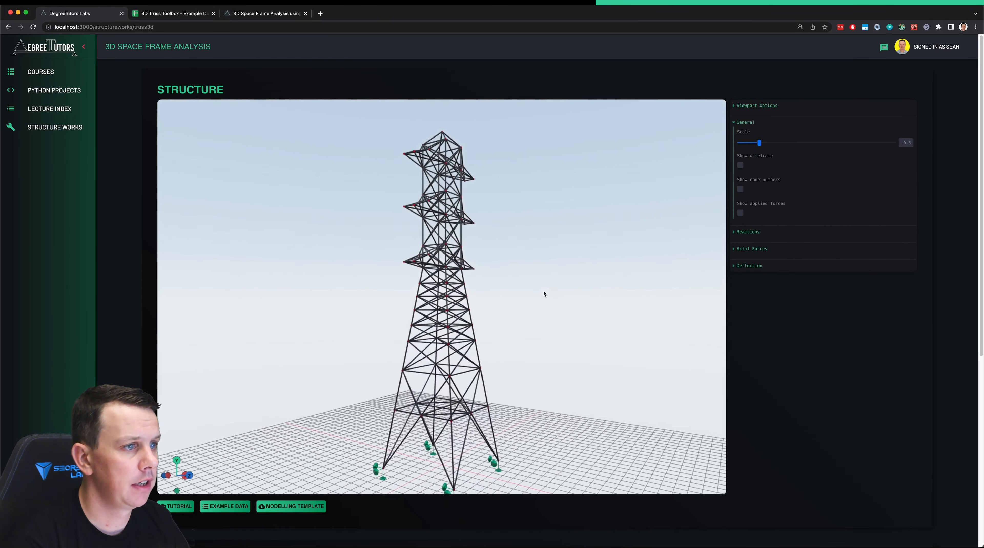
scroll(830, 396, down, 8)
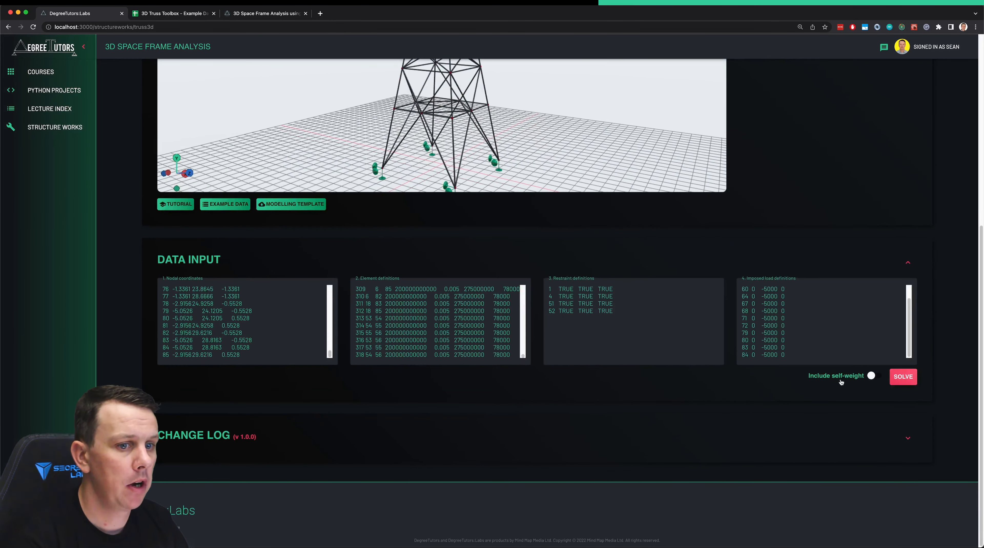
click(899, 379)
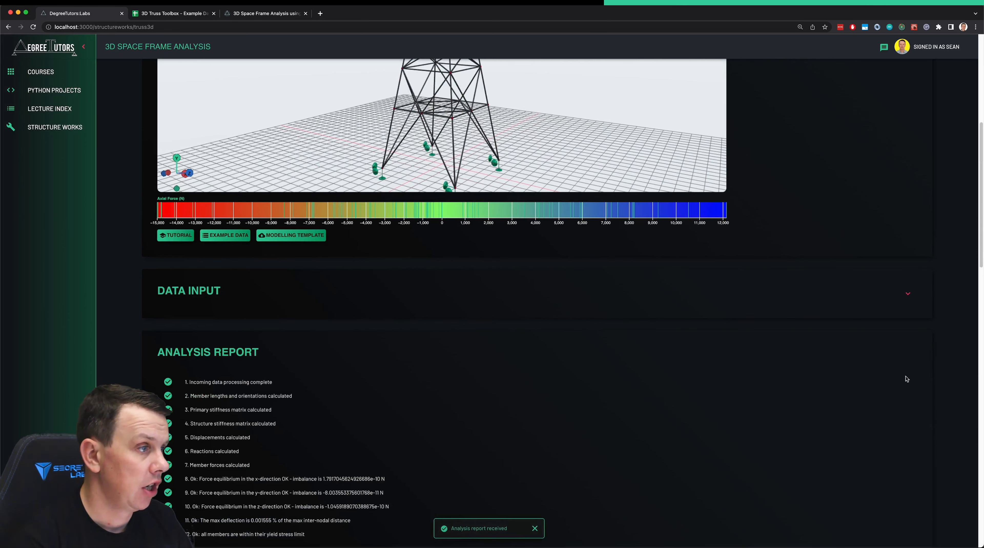
- Examine the axial force colour scale beneath the solved tower and the checks listed in the analysis report
scroll(629, 418, up, 5)
scroll(645, 436, up, 2)
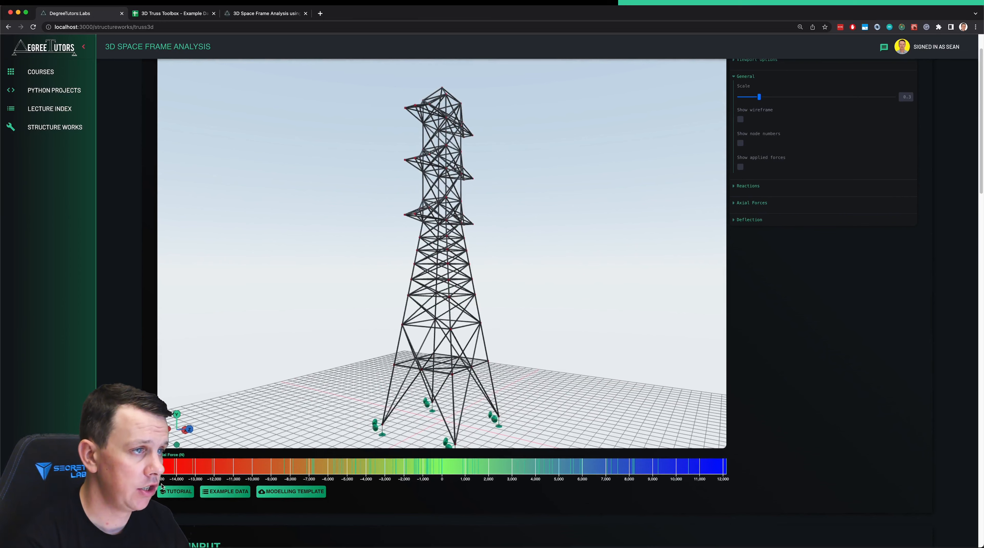
drag(502, 343, 521, 325)
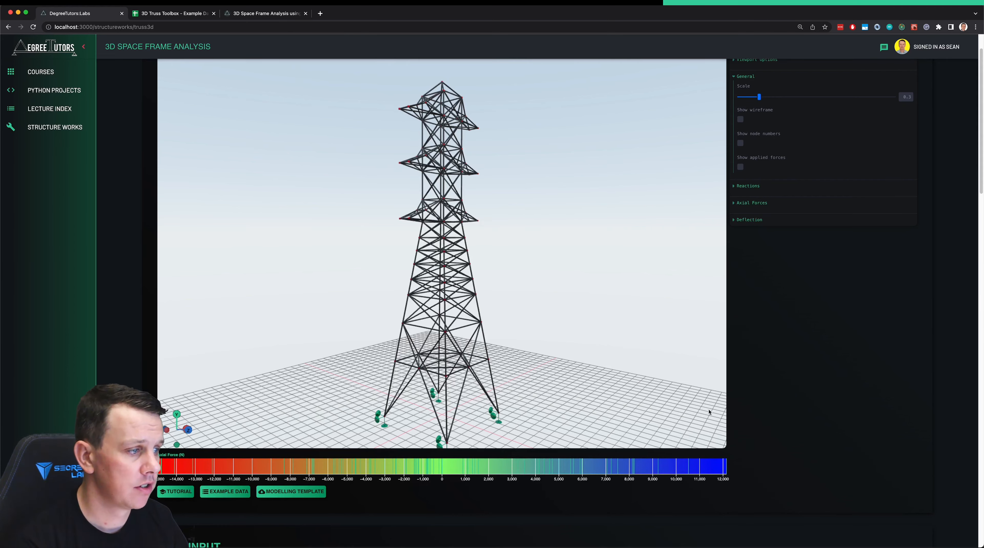
scroll(503, 292, down, 10)
scroll(503, 293, down, 2)
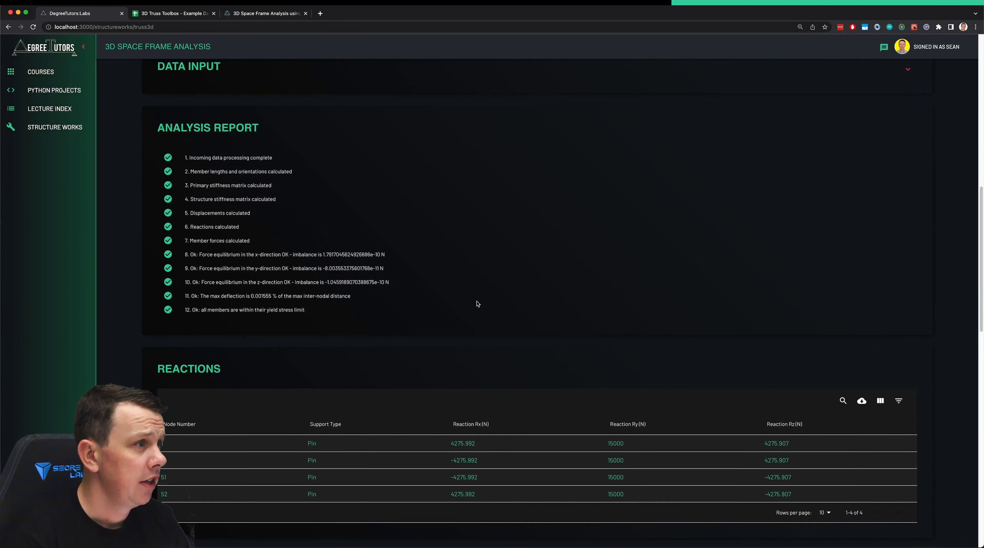
scroll(476, 302, up, 2)
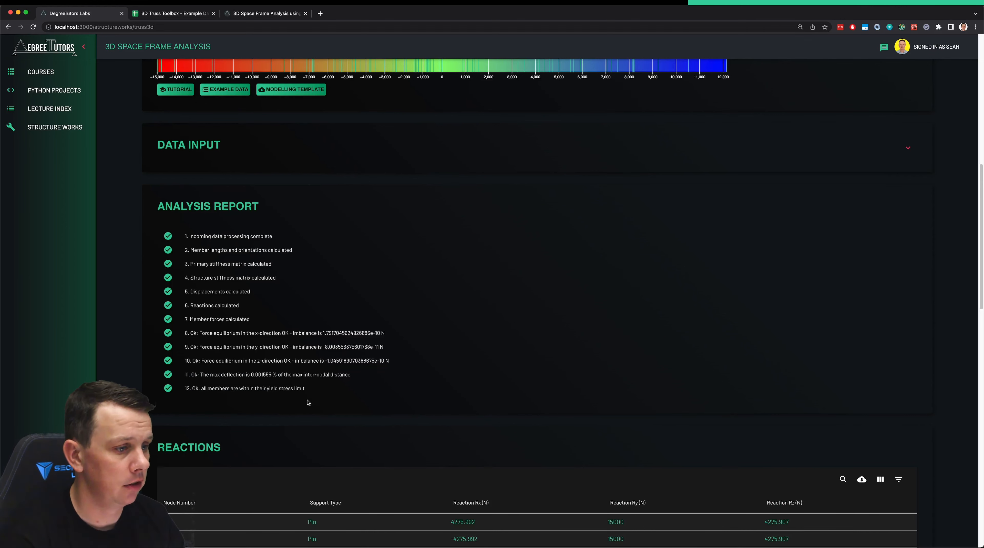
scroll(307, 403, down, 1)
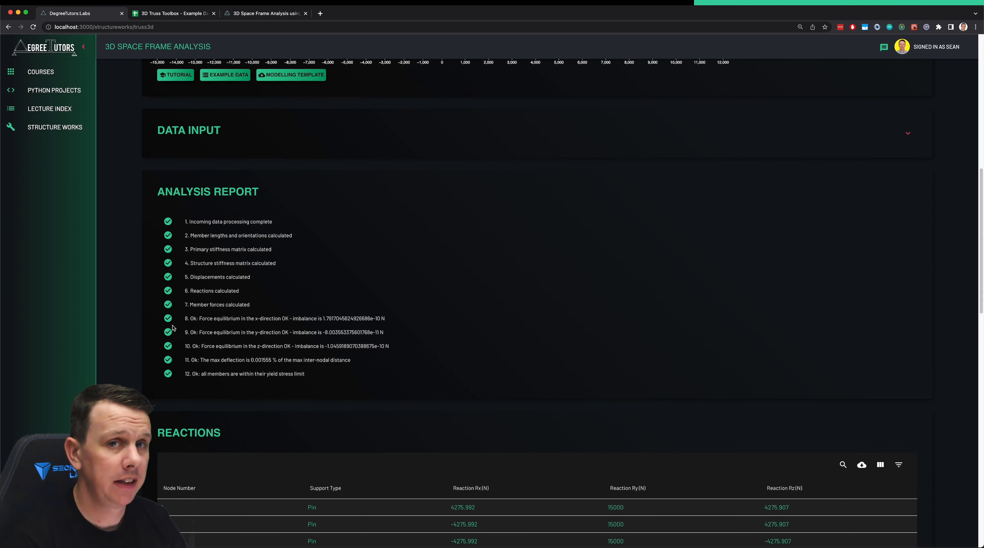
- Review the support reactions table and the member axial forces table below the analysis report
scroll(604, 407, down, 3)
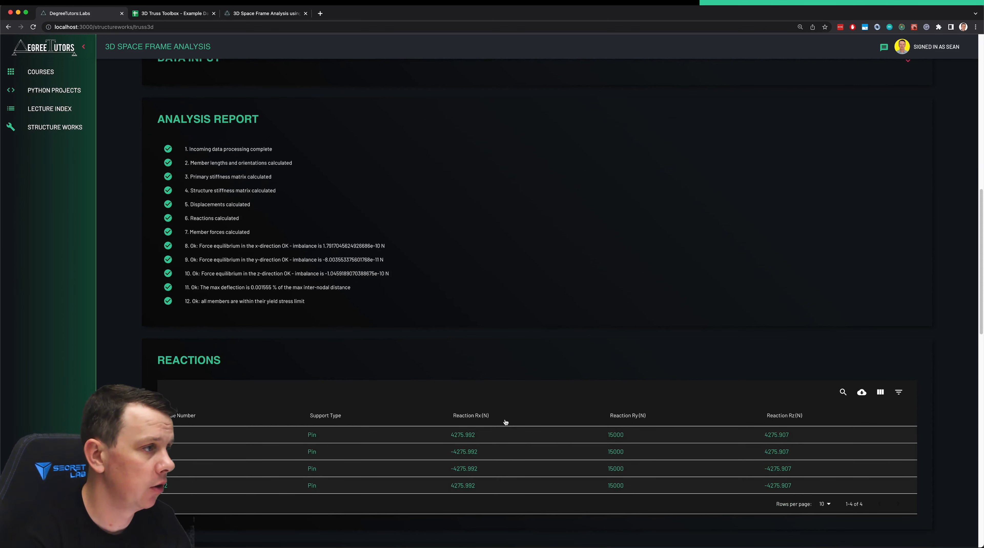
scroll(543, 399, down, 1)
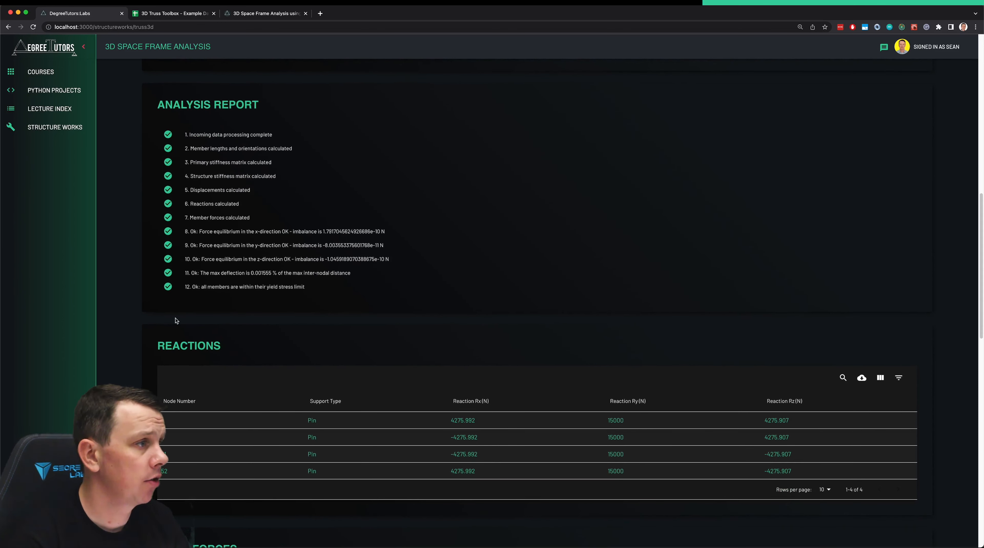
scroll(673, 358, down, 4)
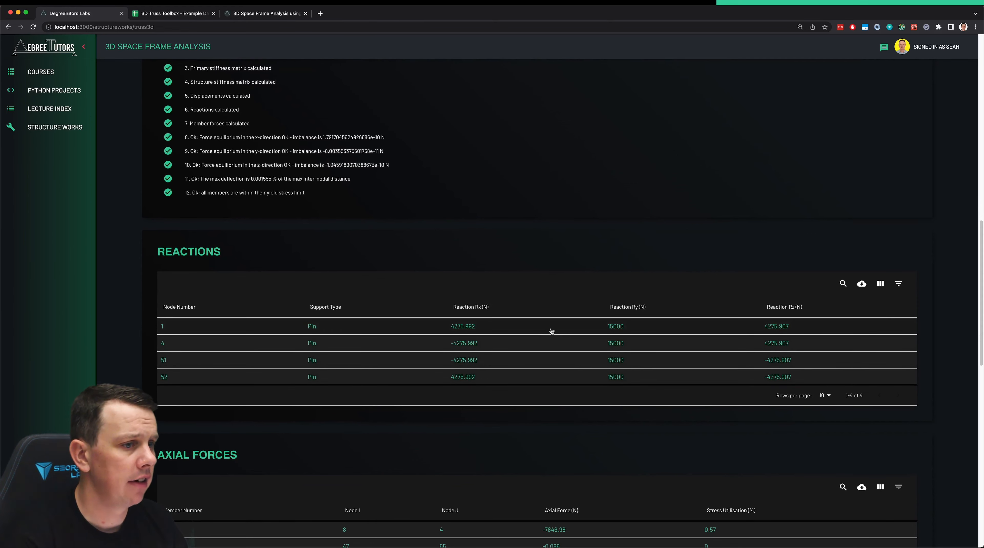
scroll(644, 329, down, 1)
scroll(792, 382, down, 10)
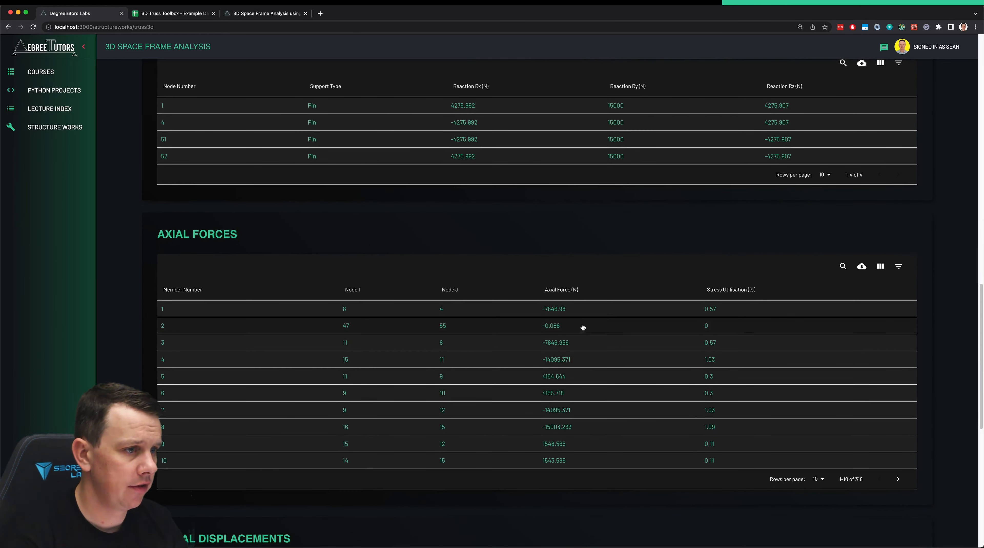
- Sort the member axial forces table by axial force and by stress utilisation
click(566, 294)
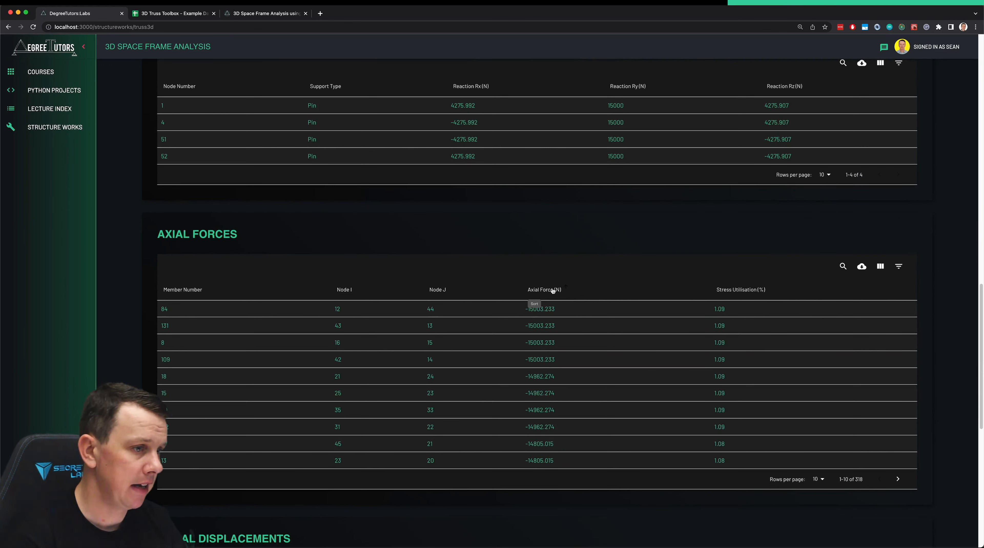
click(748, 292)
click(699, 290)
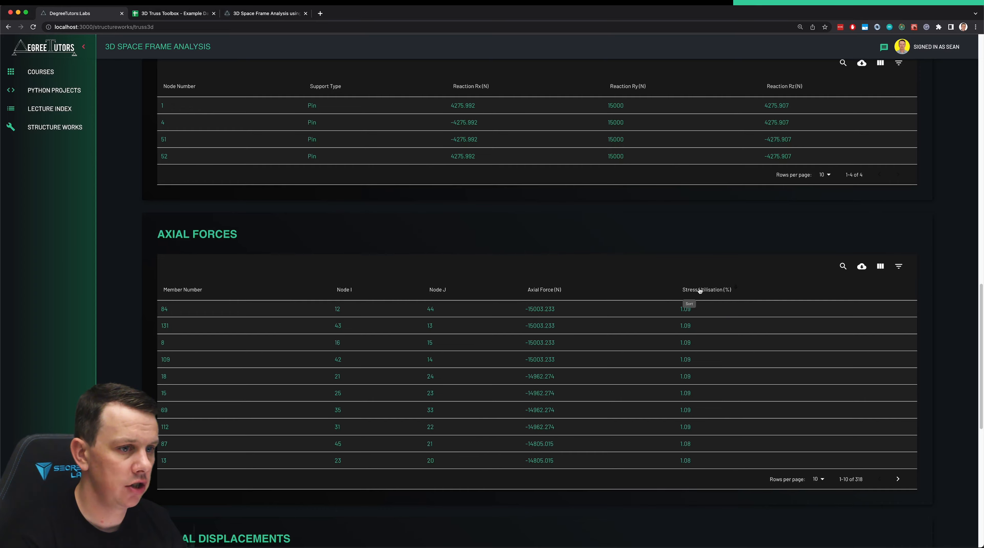
- Review the nodal displacements table beneath the axial forces results
scroll(744, 337, down, 5)
scroll(743, 337, down, 1)
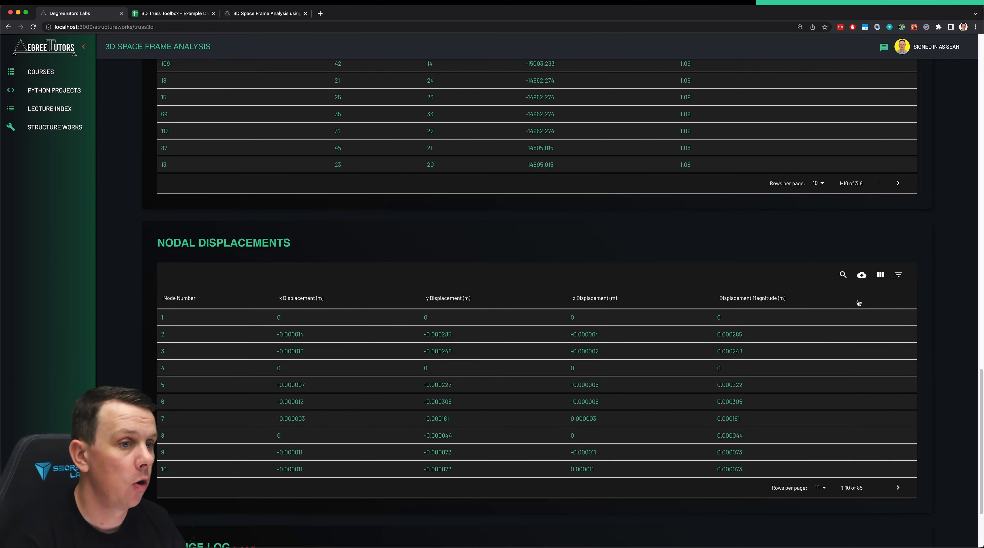
scroll(829, 366, down, 3)
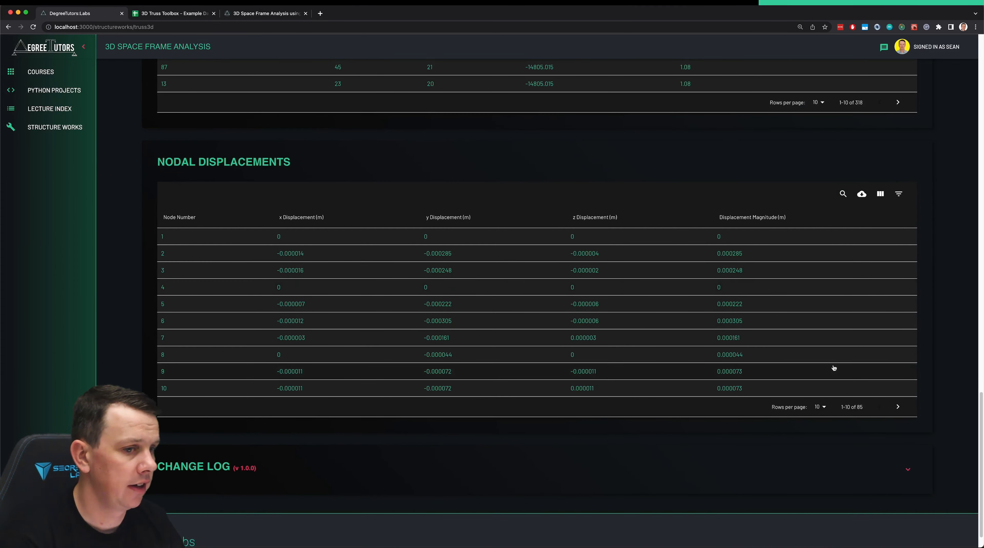
- Return to the structure view, expand the reactions options and switch the support reactions display on and off
scroll(834, 368, up, 20)
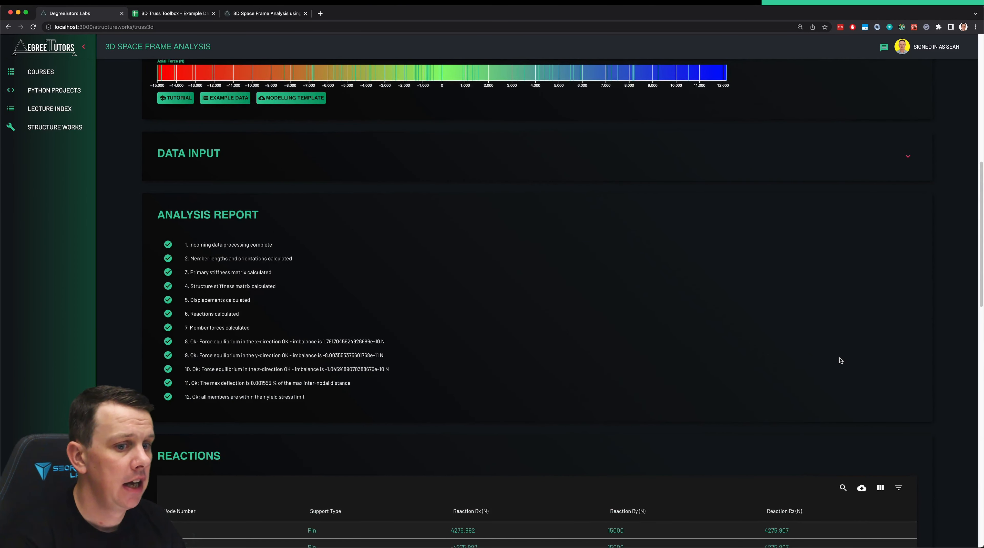
scroll(856, 342, up, 10)
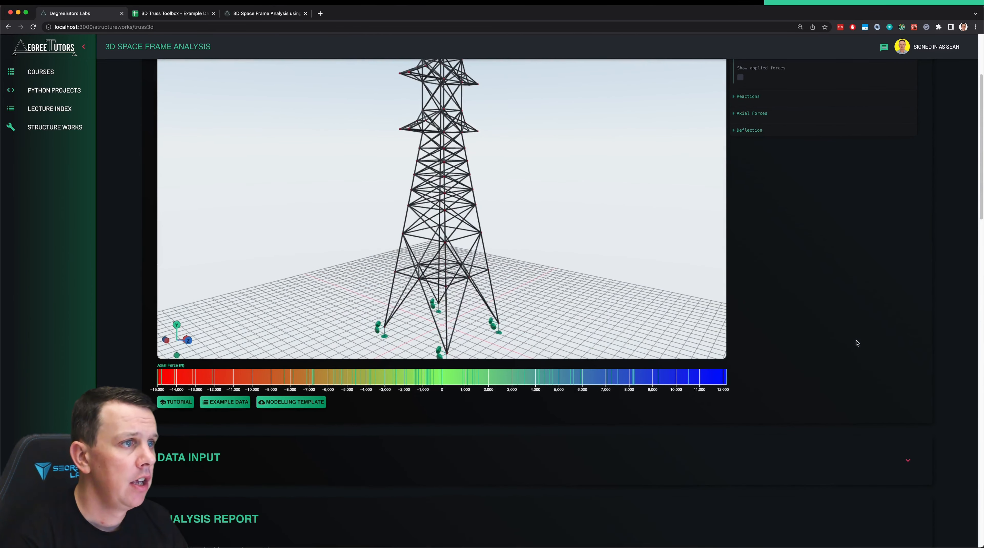
scroll(856, 342, up, 4)
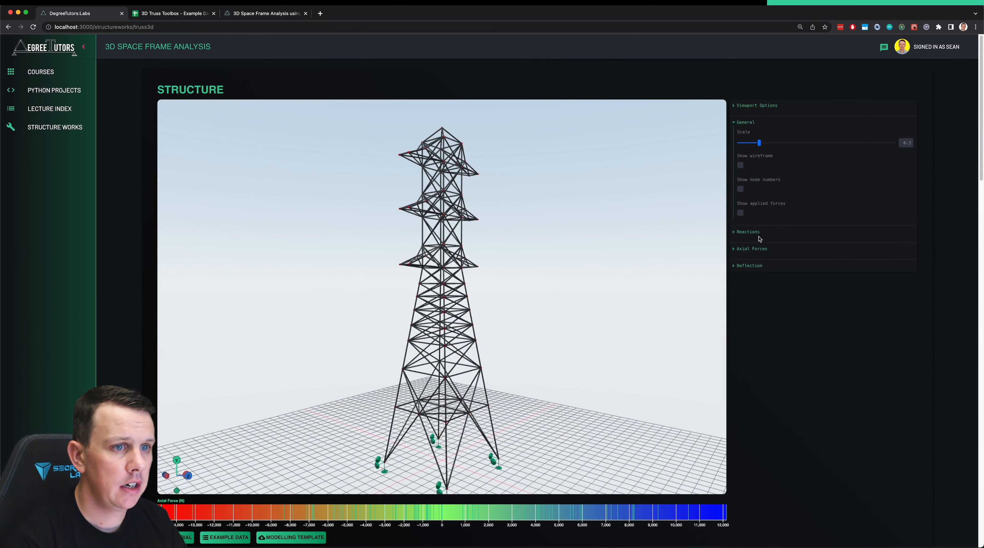
click(734, 233)
click(740, 252)
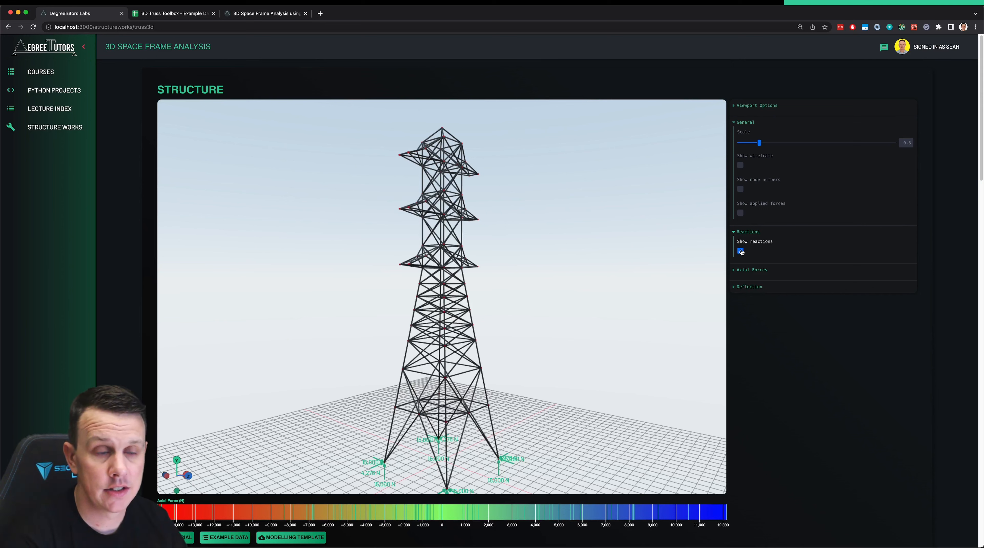
click(740, 251)
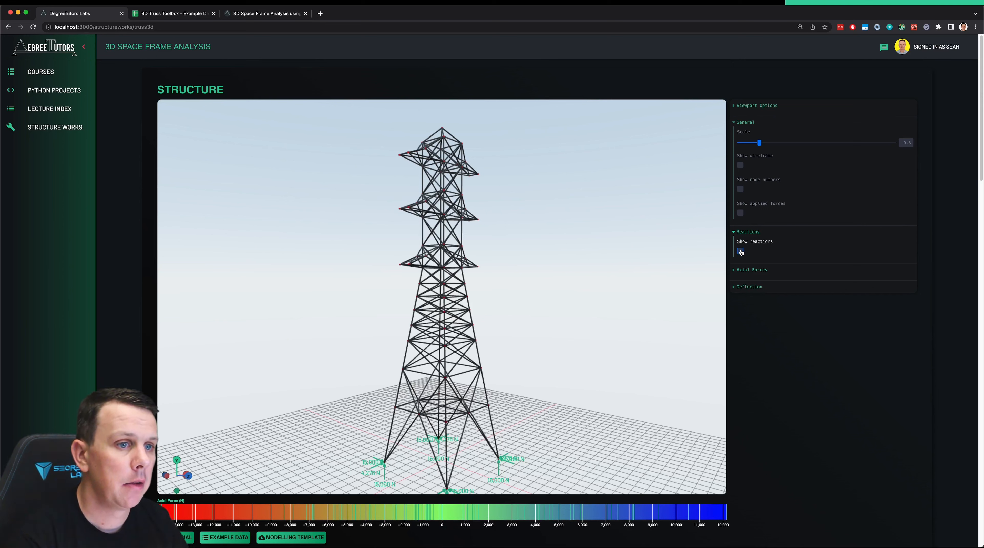
- Display the axial forces as a colour map on the tower and inspect the members around the crossarms
click(734, 271)
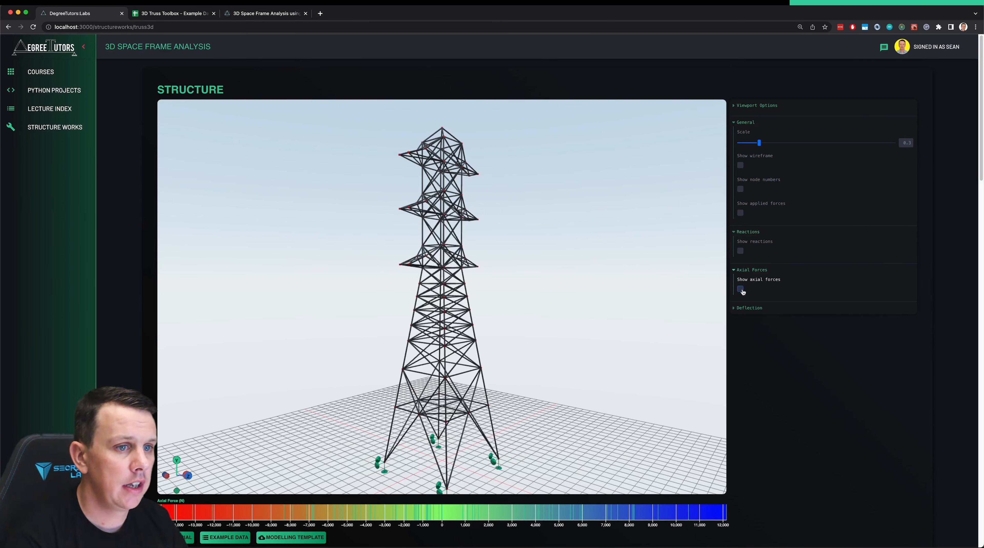
click(741, 289)
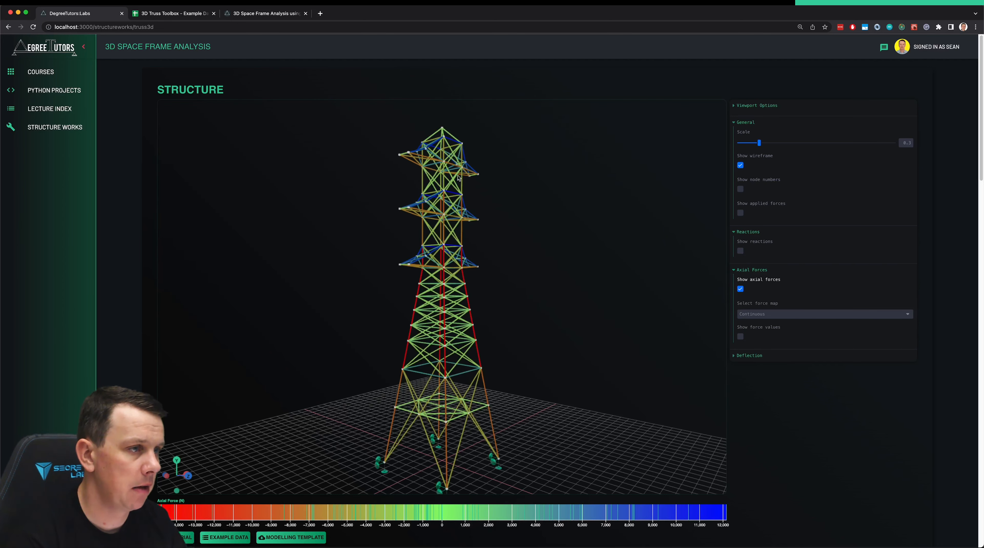
scroll(512, 190, down, 5)
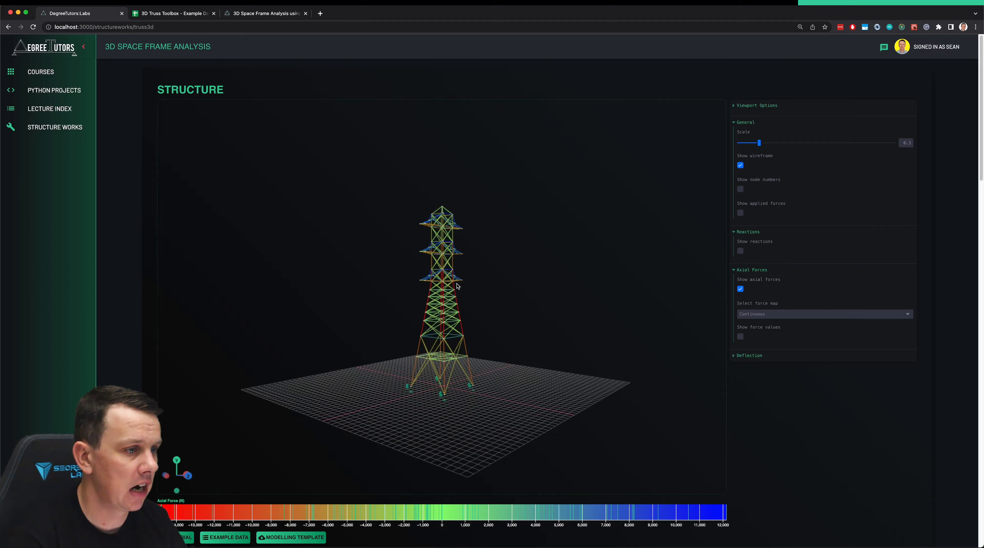
scroll(499, 258, up, 8)
mouse_move(522, 257)
mouse_down()
mouse_move(483, 268)
mouse_move(524, 264)
mouse_up()
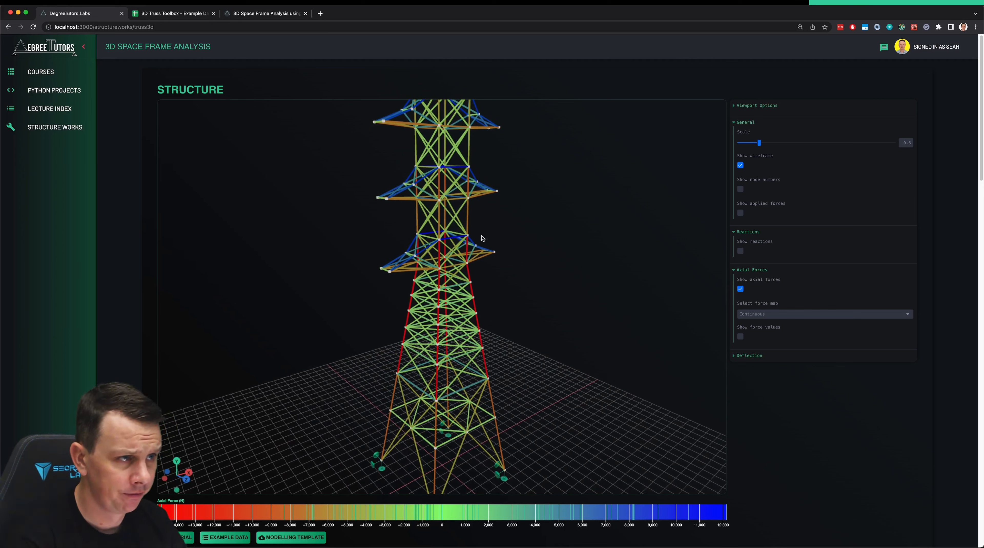
scroll(482, 238, up, 4)
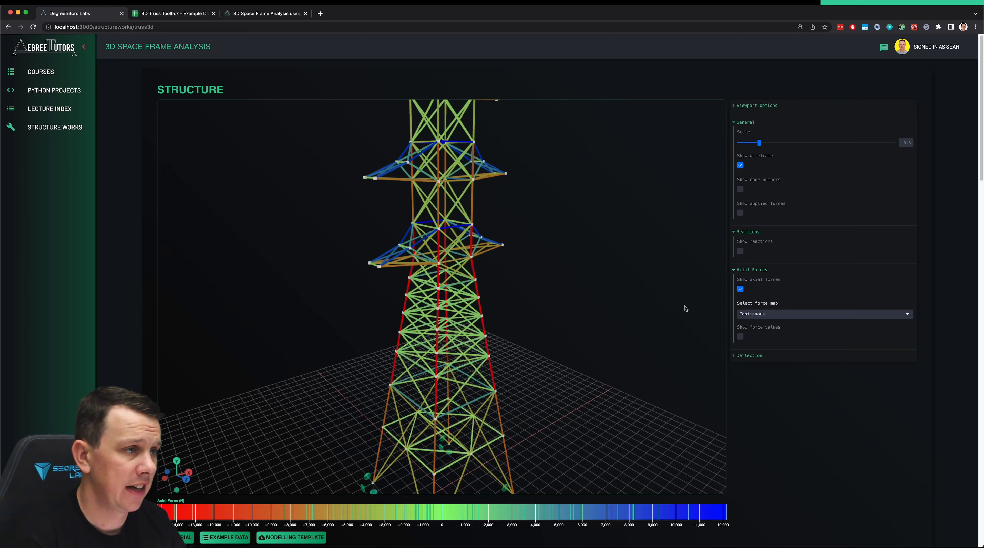
drag(568, 307, 501, 213)
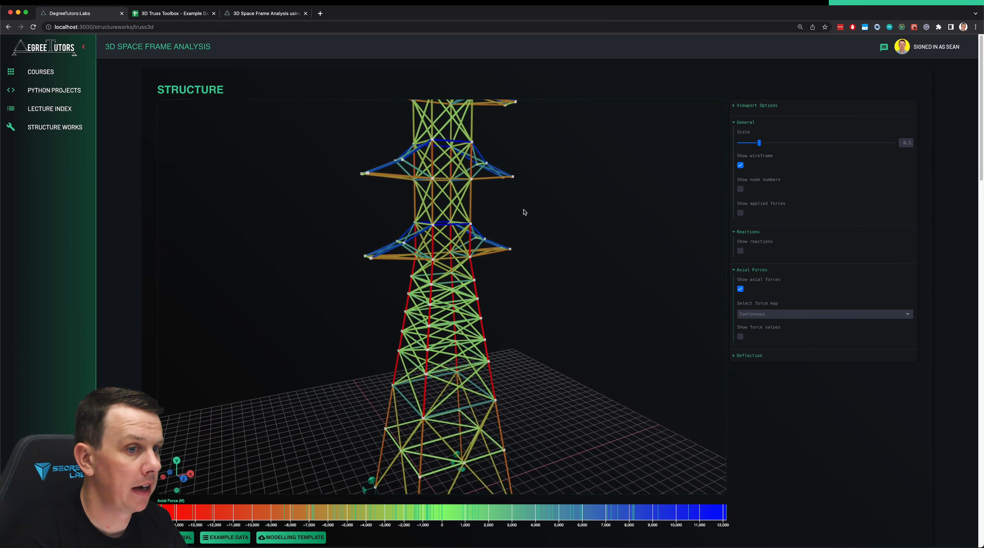
- Switch the axial force map to Binary and back to Continuous
click(754, 314)
click(754, 322)
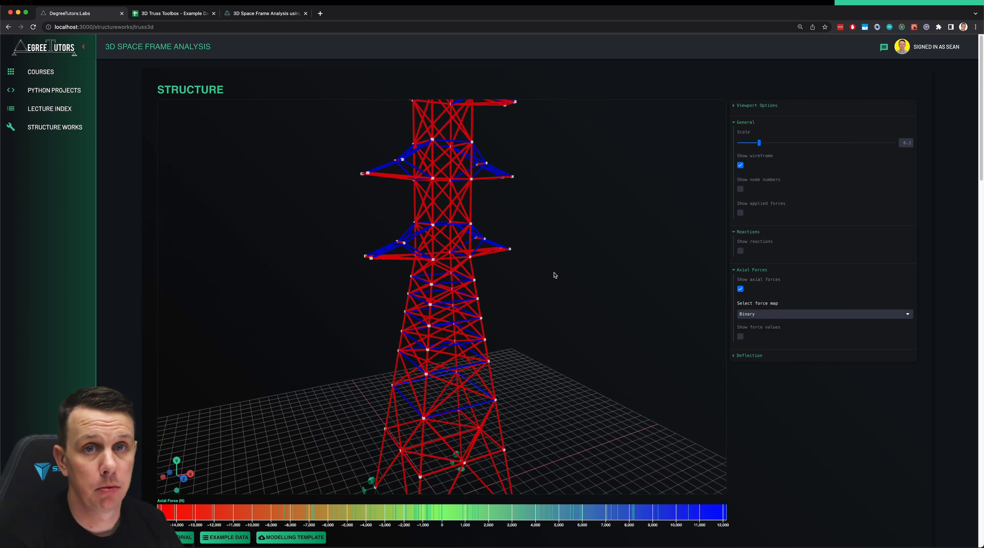
click(748, 314)
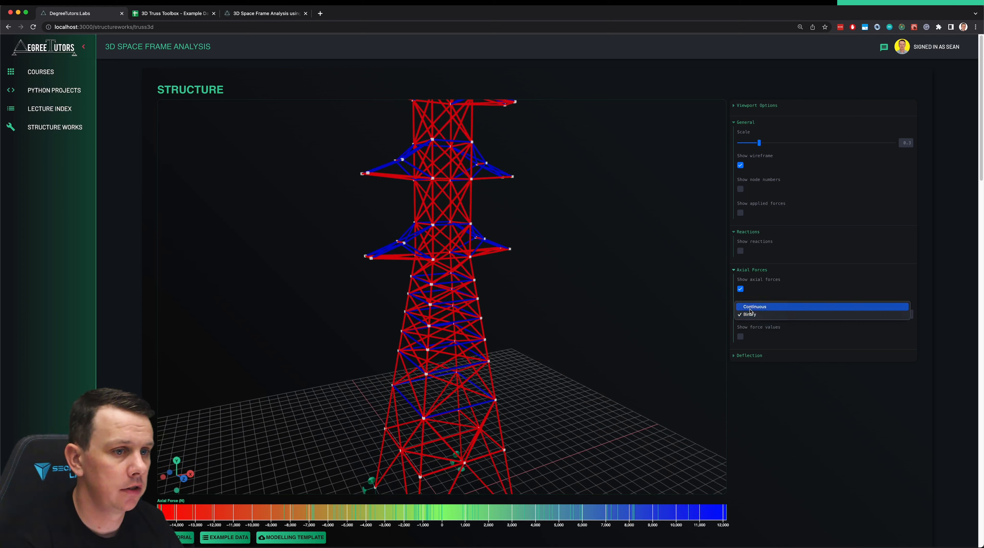
click(748, 306)
- Show the axial force values, inspect them close up on the members below the lowest crossarm, and hide them again
click(740, 336)
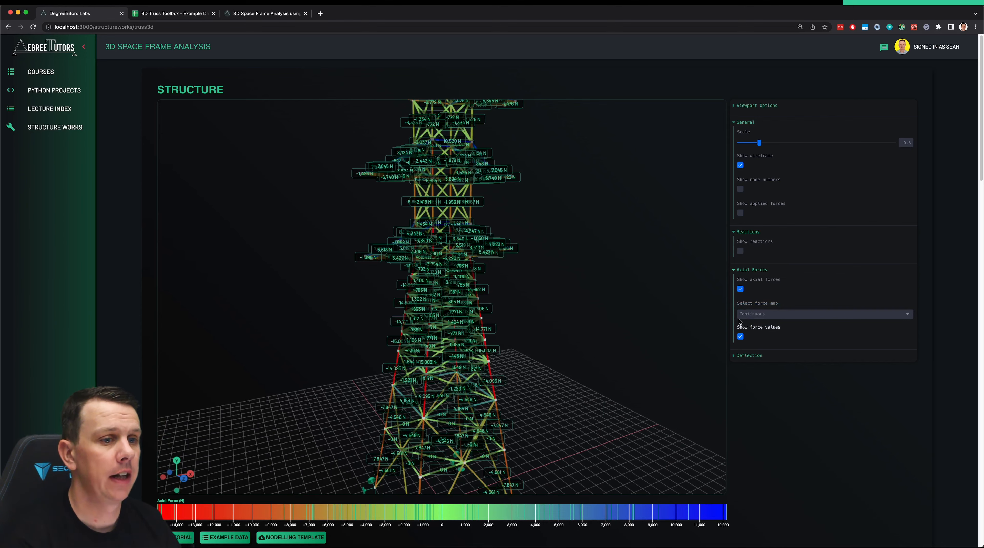
click(741, 337)
scroll(503, 353, up, 5)
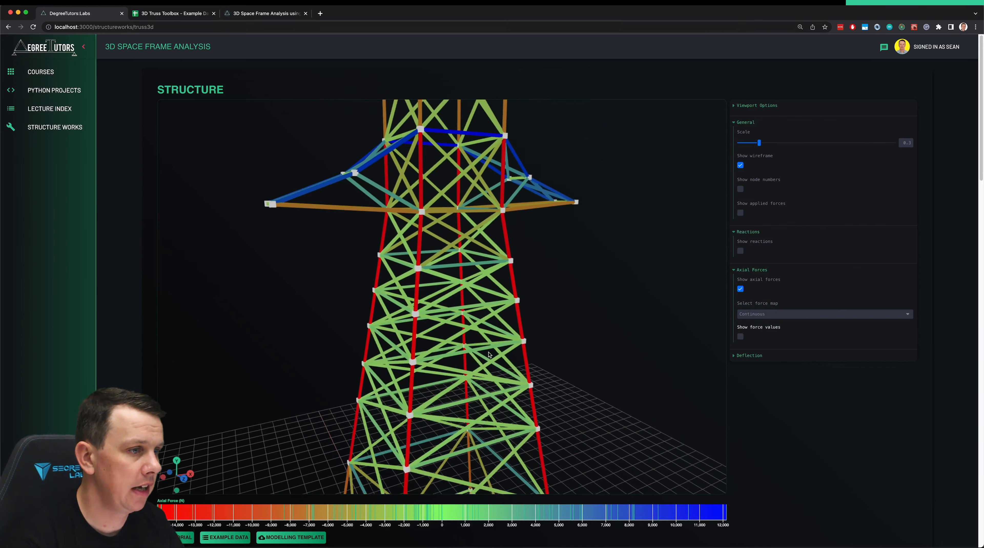
drag(503, 354, 578, 351)
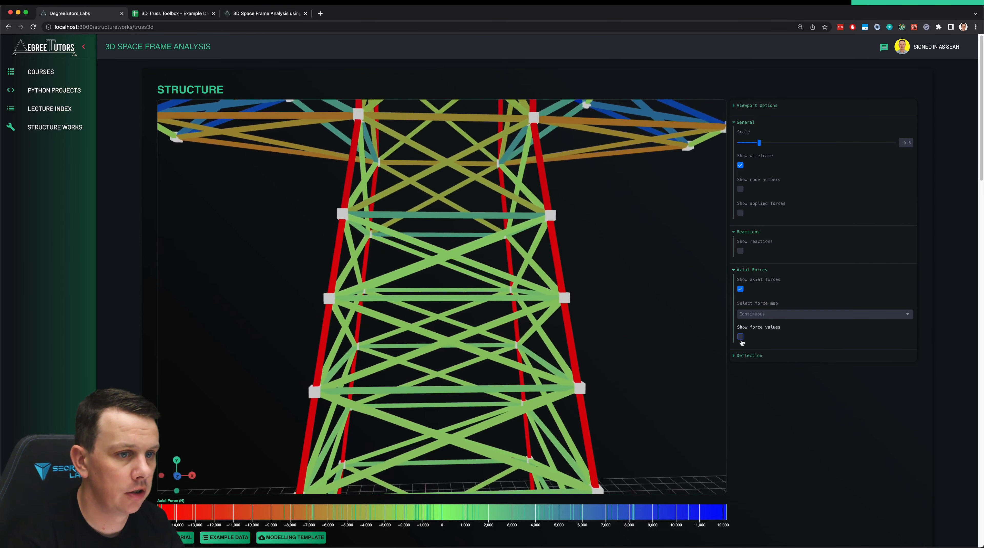
click(740, 337)
scroll(603, 351, up, 3)
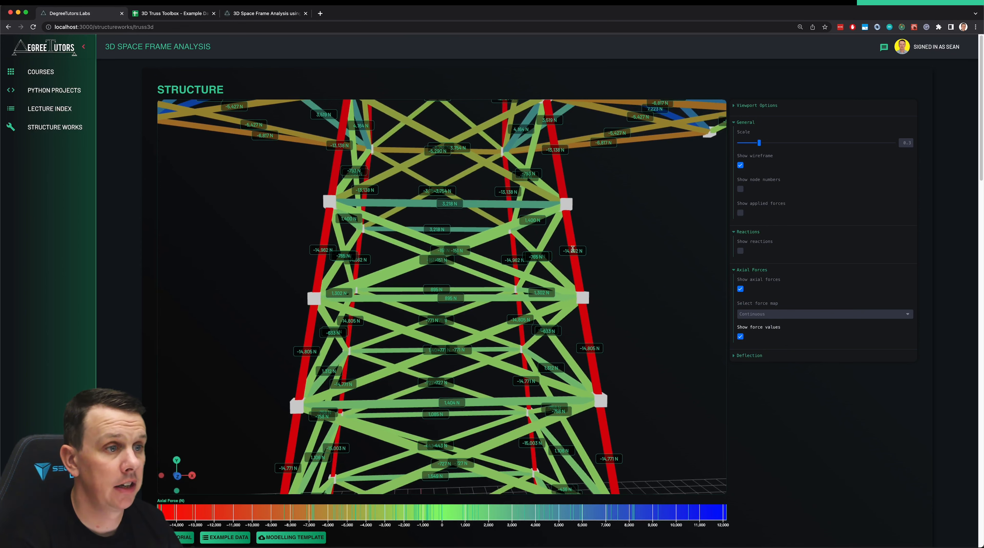
click(740, 336)
- Switch off the axial force display on the tower
scroll(621, 307, down, 5)
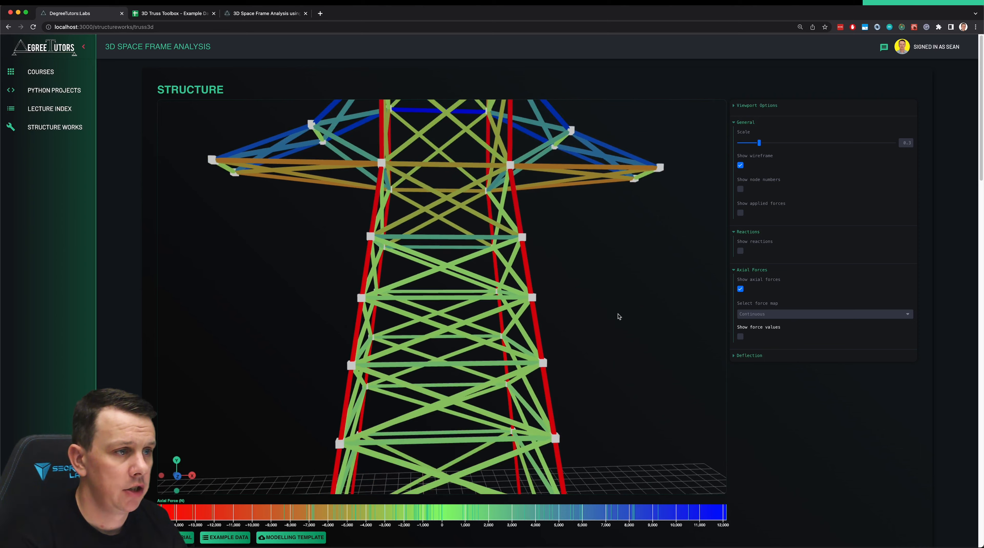
scroll(586, 332, down, 5)
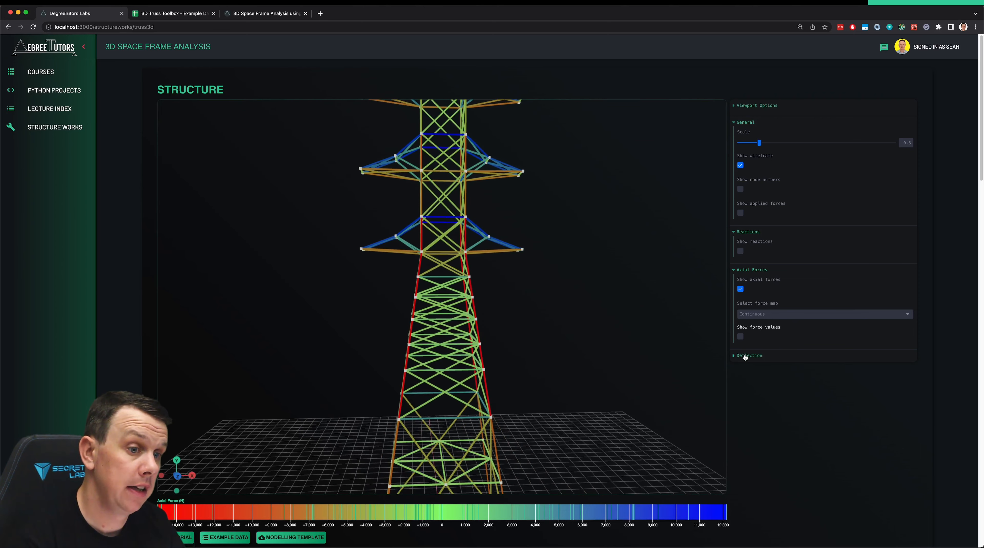
click(740, 289)
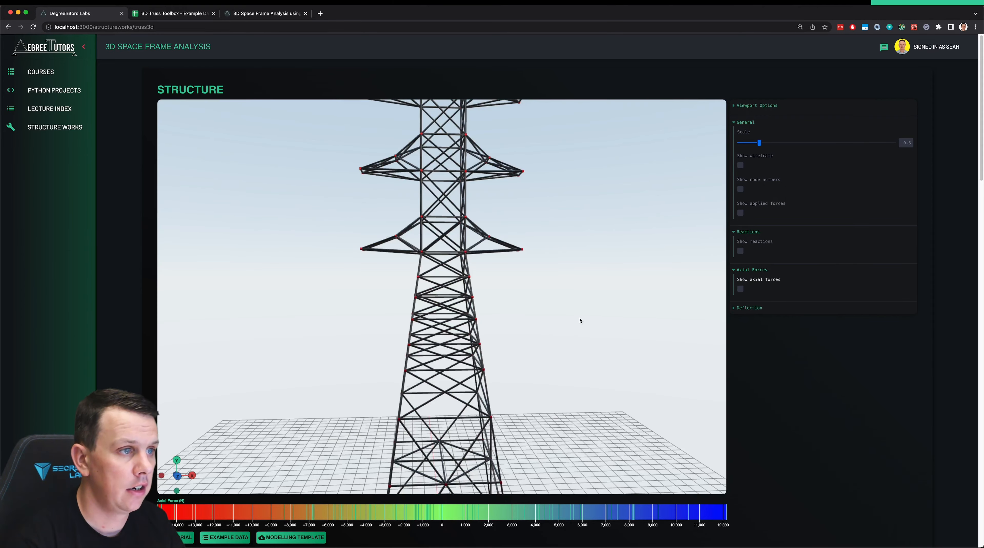
- Show the tower's deflected shape and increase the deflection scale to exaggerate the displacements
drag(544, 303, 562, 312)
click(735, 308)
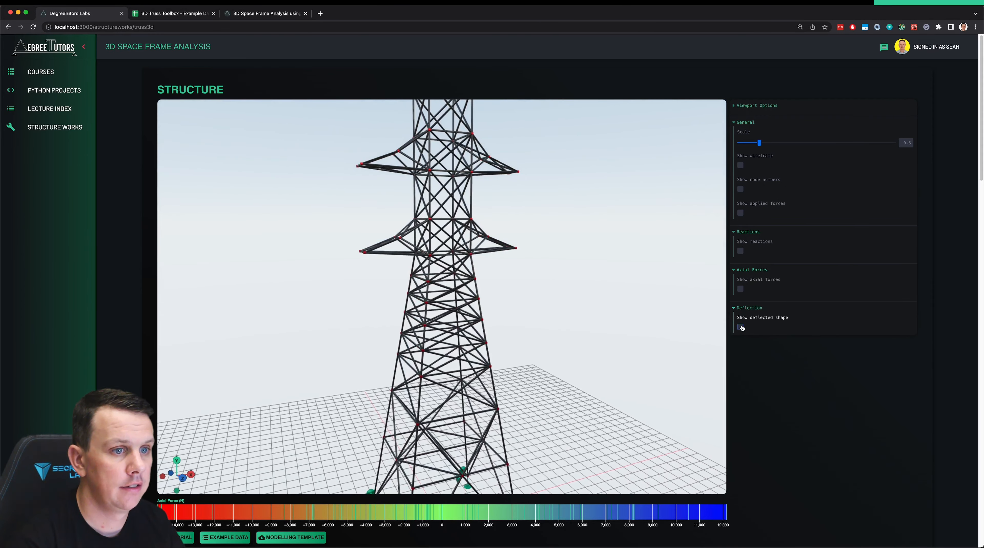
click(740, 327)
scroll(532, 306, down, 5)
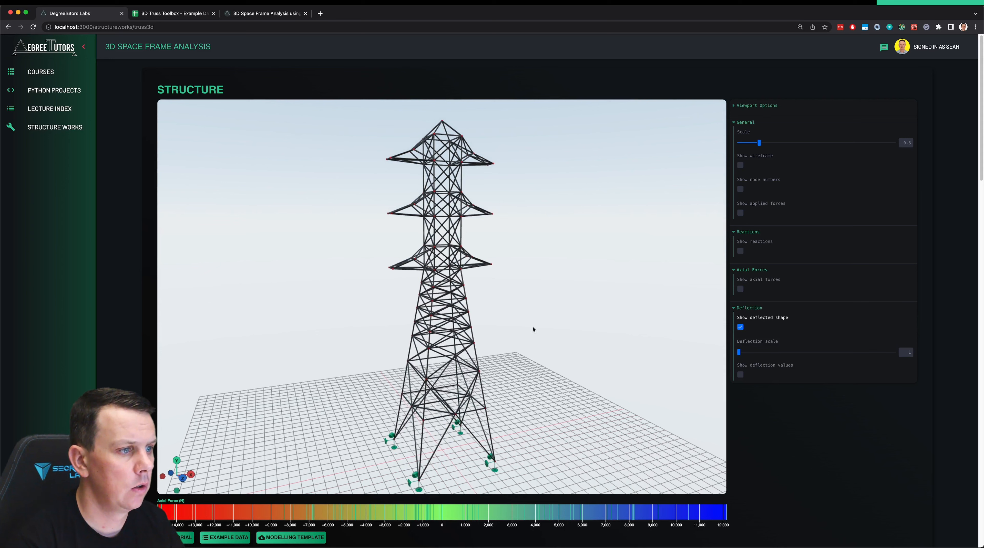
drag(740, 353, 768, 352)
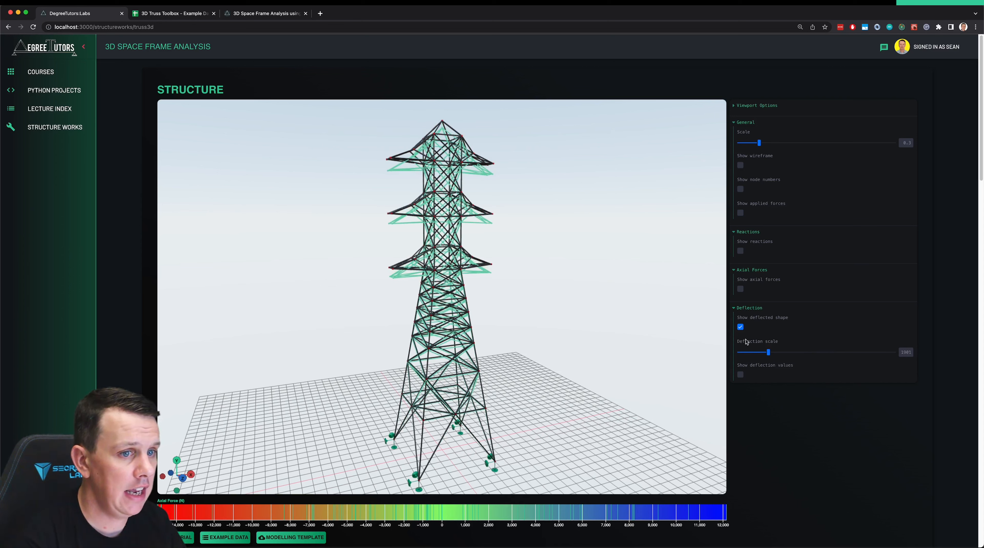
- Examine the deflected shape around the lowest crossarm and show the deflection values at its nodes
drag(522, 276, 493, 302)
scroll(446, 280, up, 10)
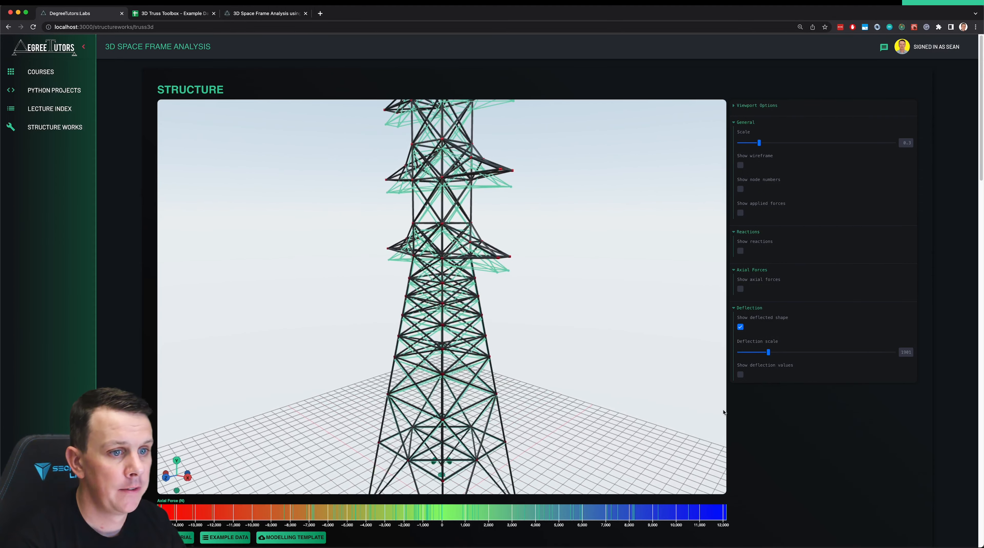
scroll(653, 350, up, 10)
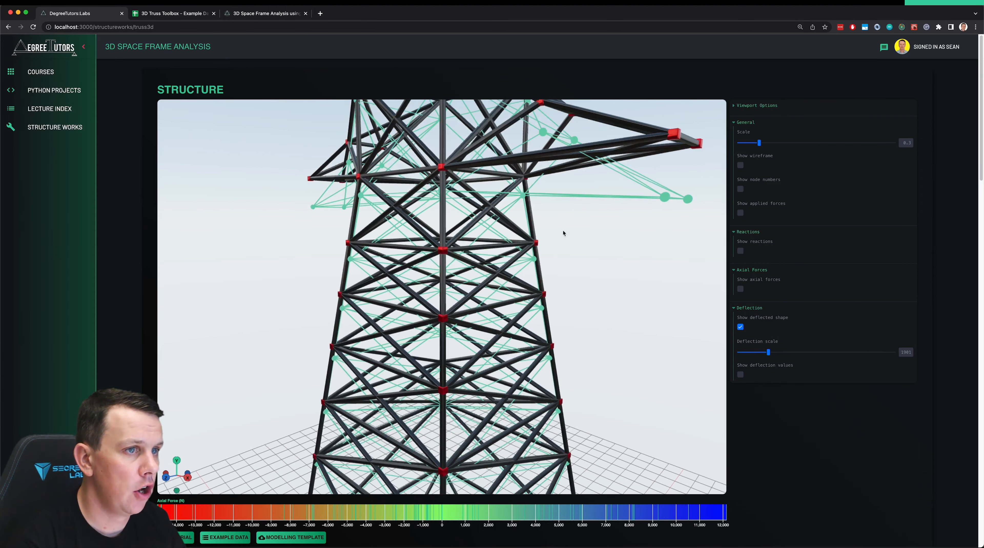
drag(573, 213, 552, 230)
scroll(634, 205, up, 5)
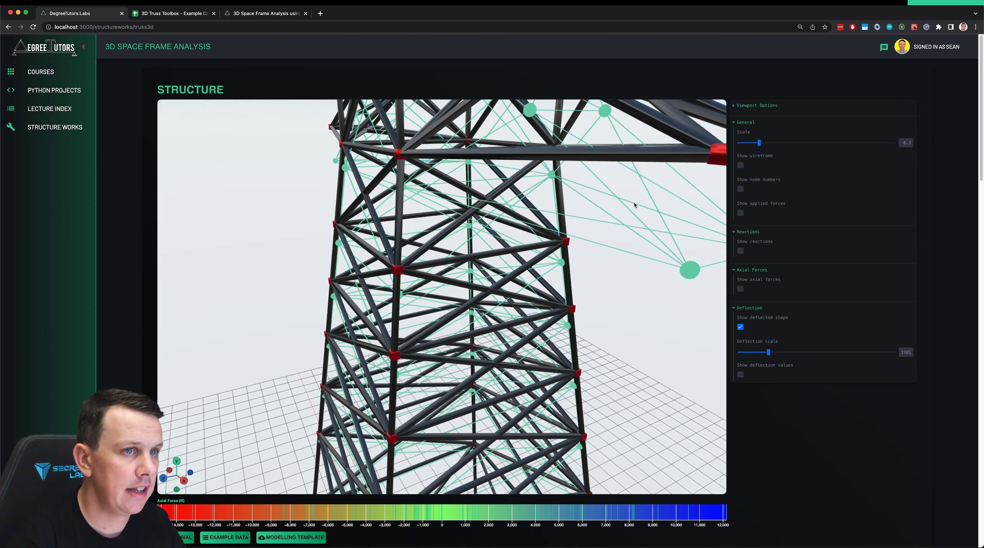
drag(634, 204, 614, 205)
click(740, 375)
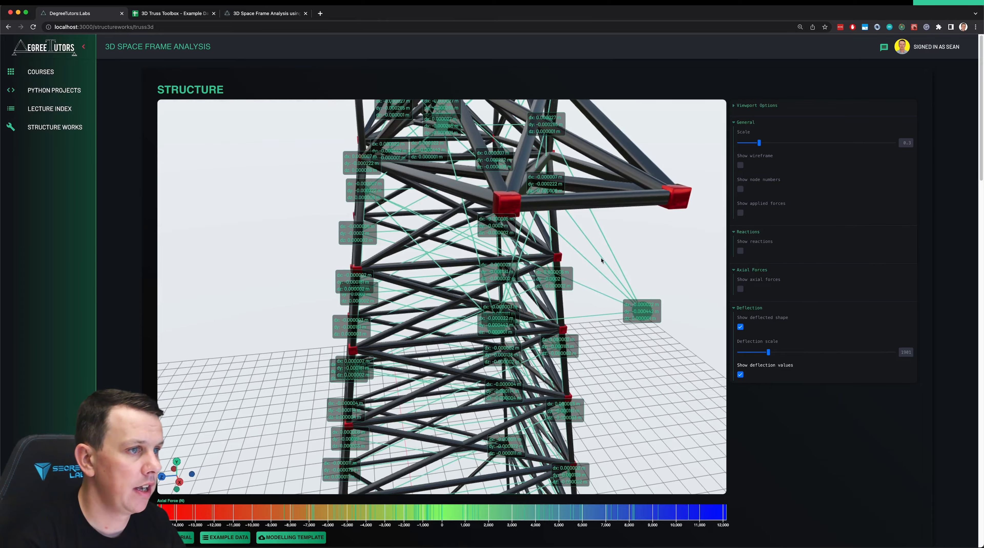
drag(574, 238, 538, 236)
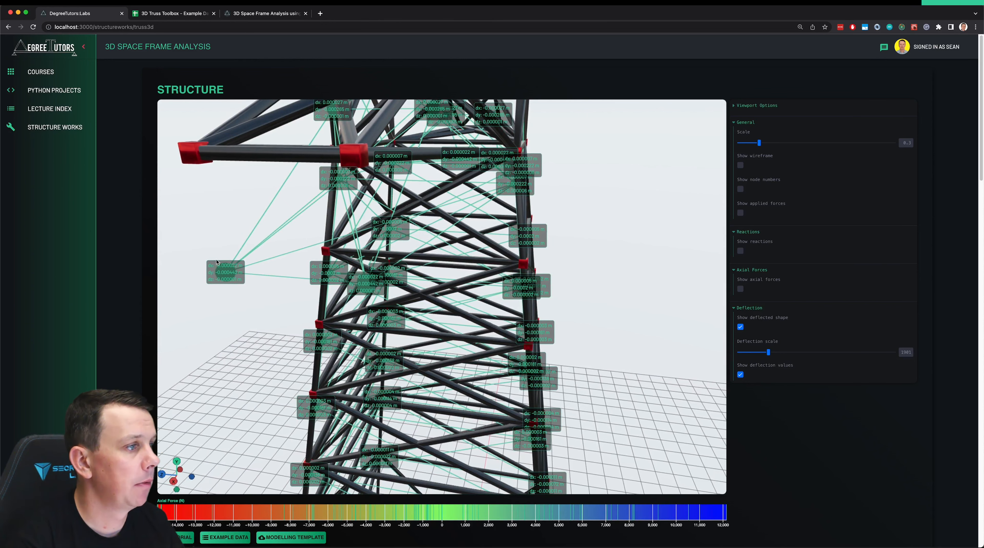
- Hide the deflection values and the deflected shape
scroll(387, 282, down, 1)
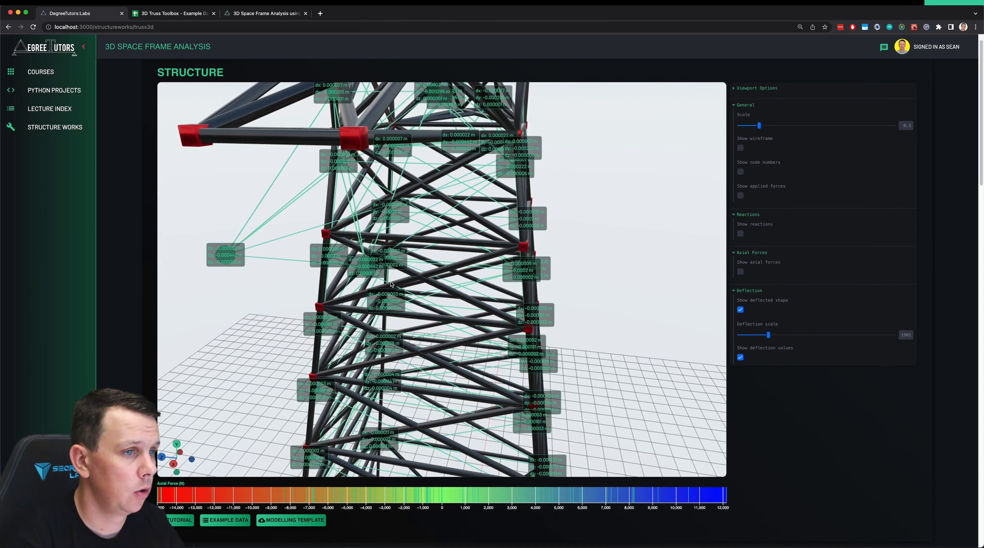
click(740, 358)
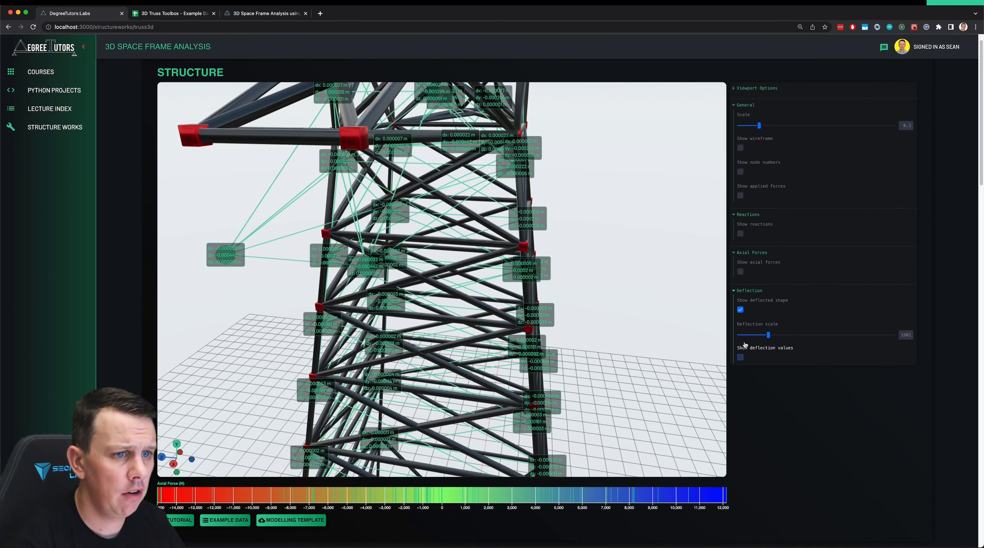
click(740, 309)
scroll(467, 322, down, 10)
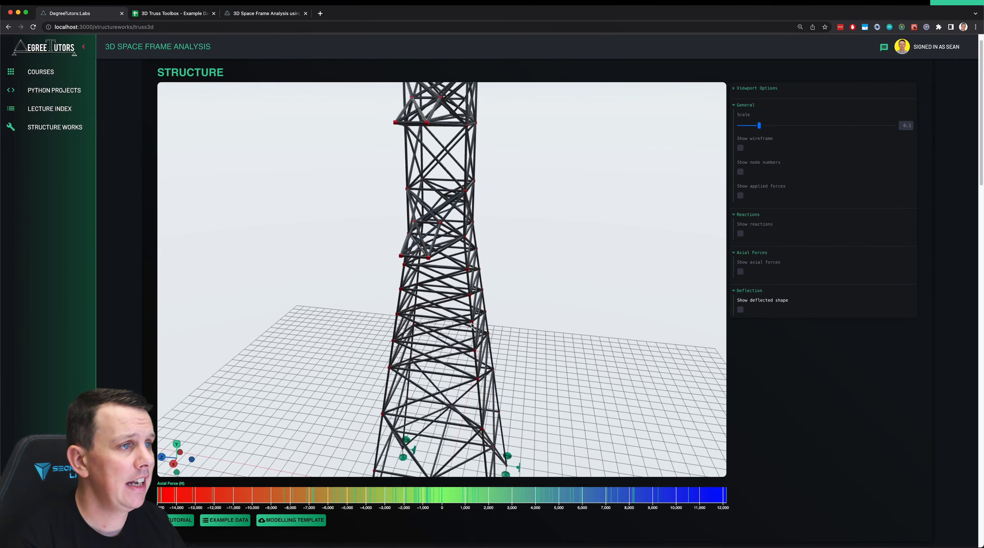
- Examine the whole undeformed tower and its supports from several angles, zoomed out to the full ground grid
scroll(481, 333, down, 3)
drag(481, 333, 579, 316)
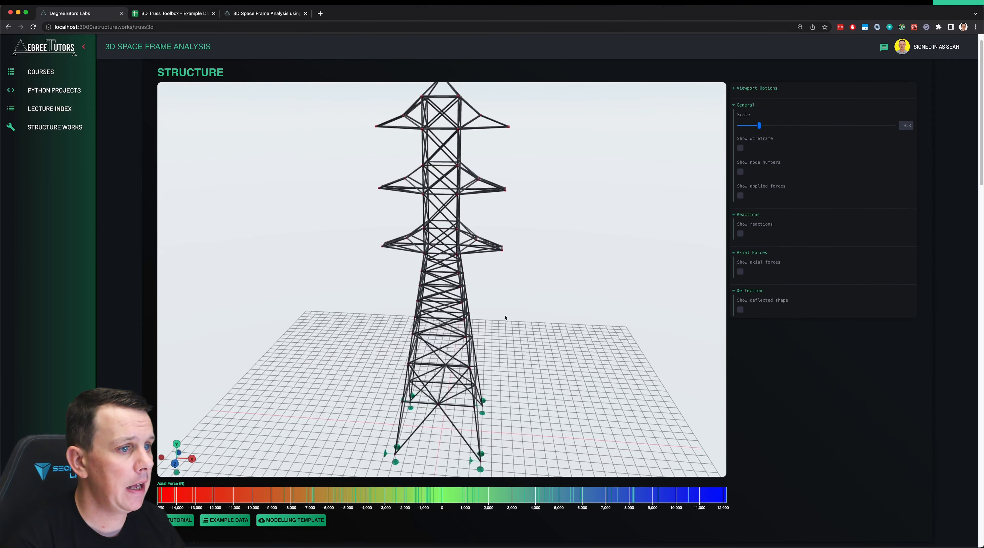
mouse_move(505, 319)
mouse_down()
mouse_move(542, 303)
mouse_move(492, 320)
mouse_up()
scroll(543, 302, down, 10)
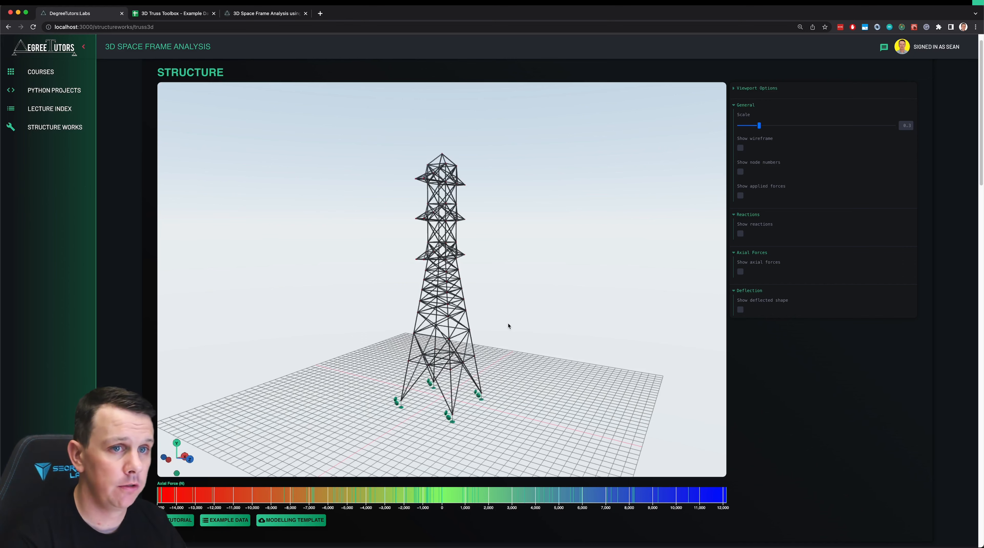
drag(531, 283, 516, 264)
drag(496, 312, 527, 363)
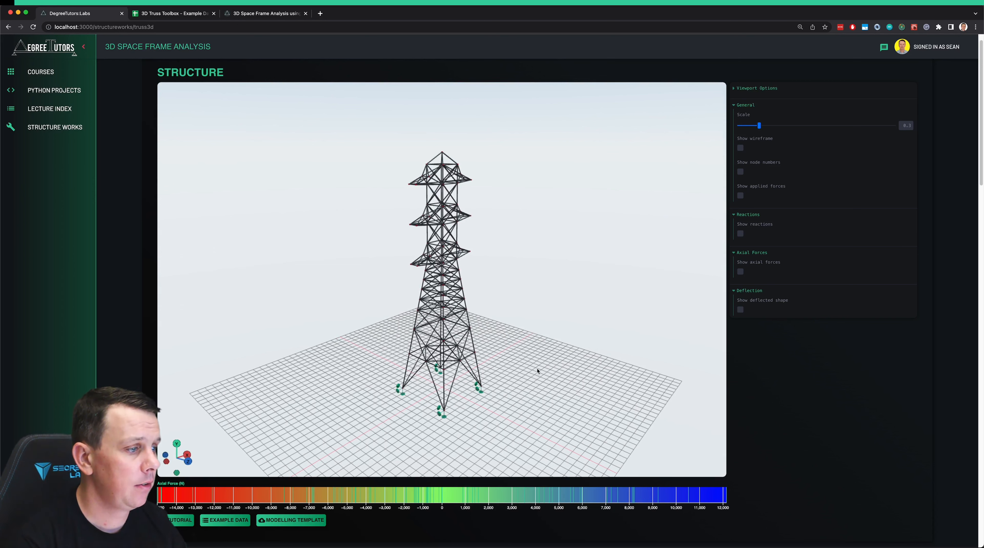
scroll(537, 371, down, 2)
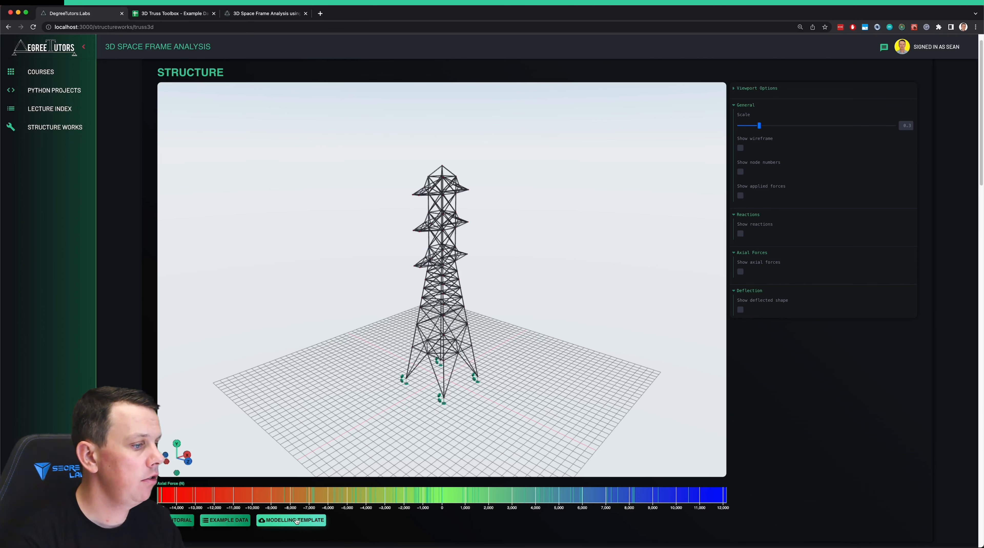
- Download the modelling template, switch to modelling_template_3DTruss.blend in Blender and select the tower
click(280, 525)
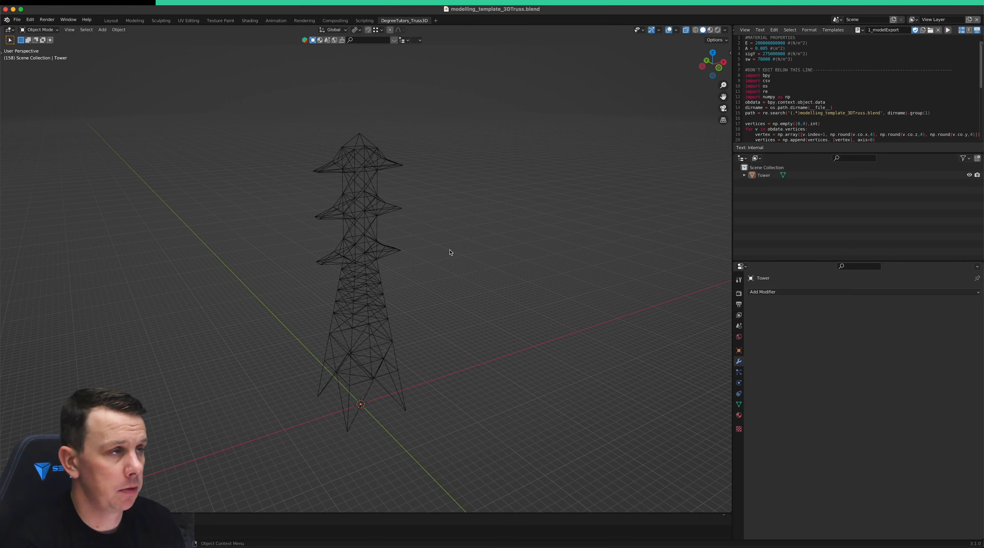
click(332, 217)
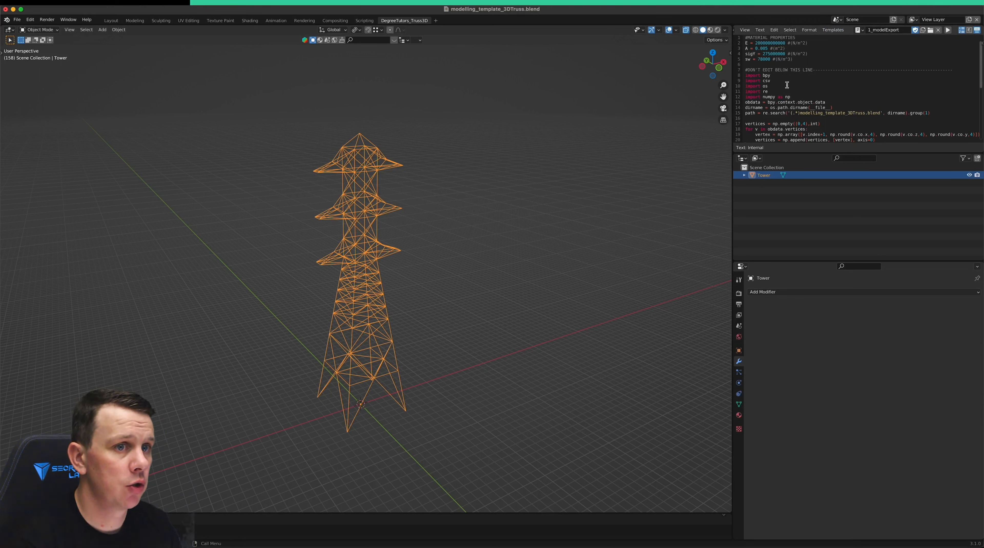
- Resize the script editor so it shows the material properties and the start of the 1_modelExport code
drag(822, 153, 823, 78)
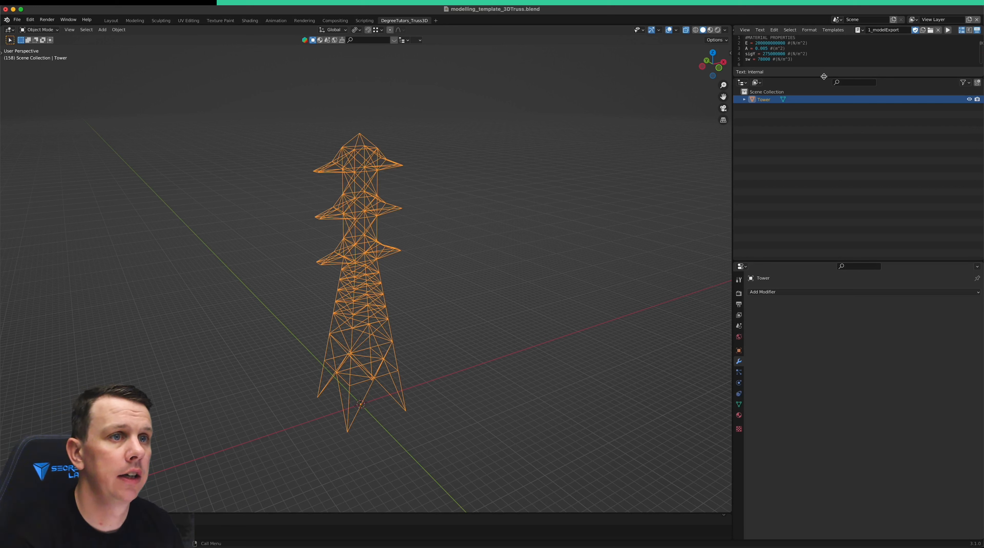
drag(824, 77, 825, 89)
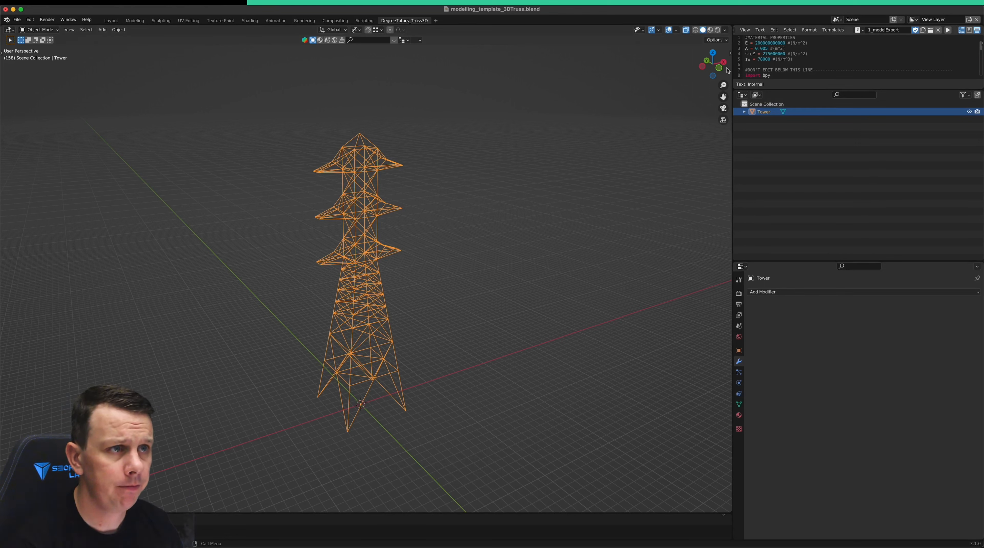
drag(825, 80, 829, 117)
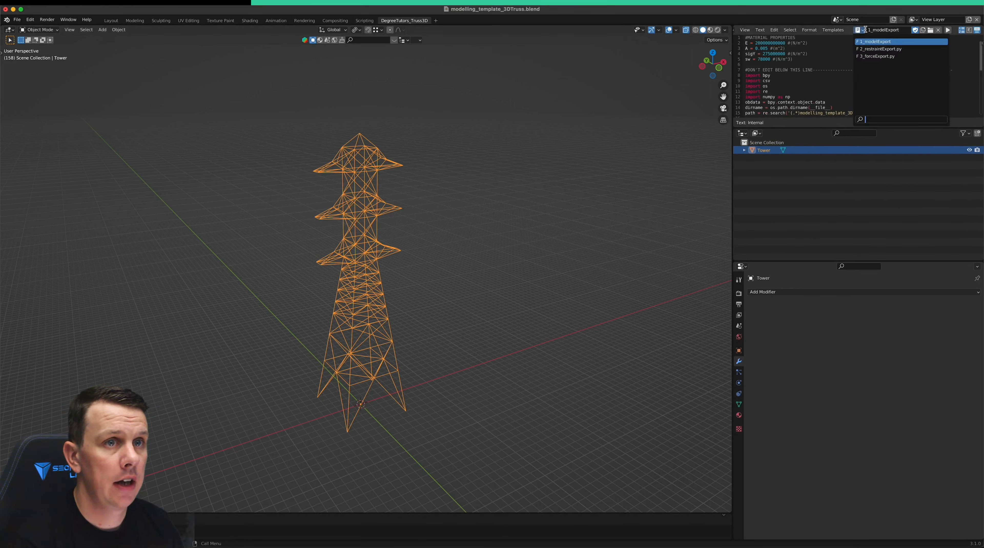
- Examine the do-not-edit section of the 1_modelExport script, highlighting the template's file name in the path line
drag(748, 71, 847, 70)
scroll(848, 70, down, 2)
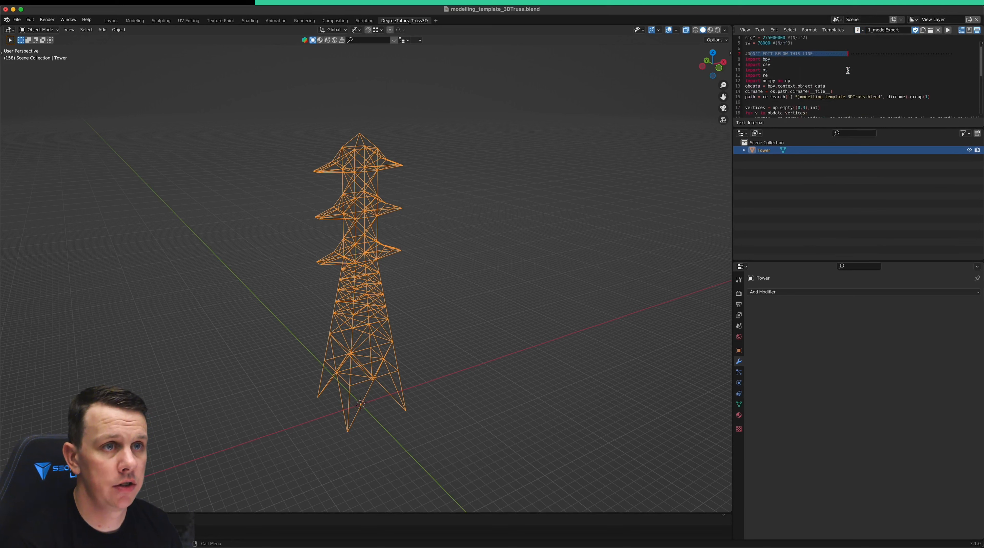
drag(783, 49, 797, 114)
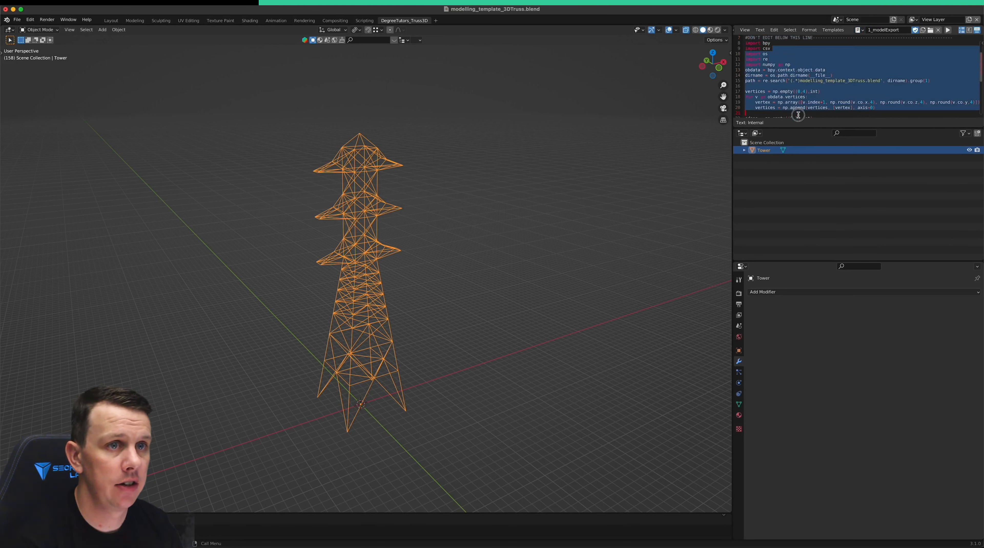
click(829, 91)
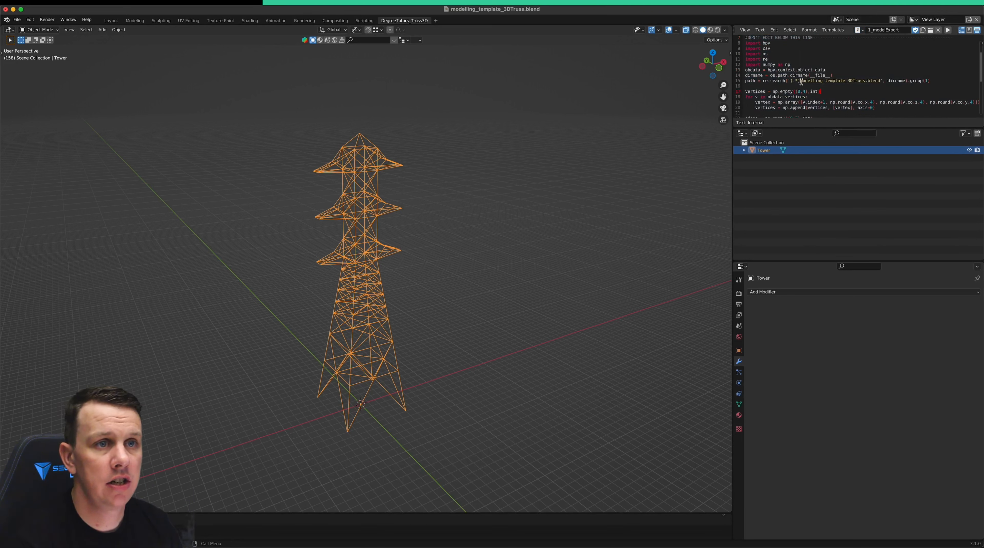
drag(801, 81, 876, 80)
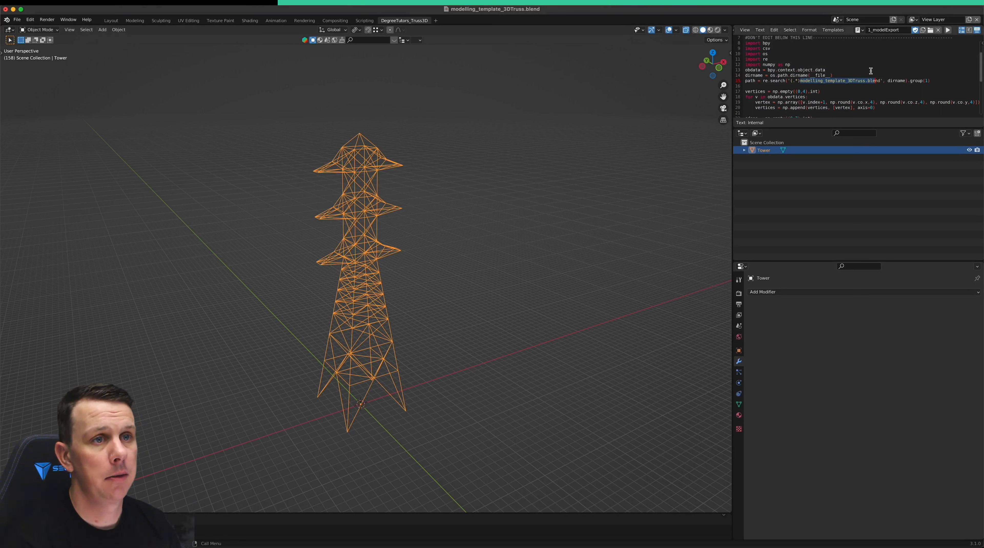
click(843, 82)
drag(800, 81, 852, 81)
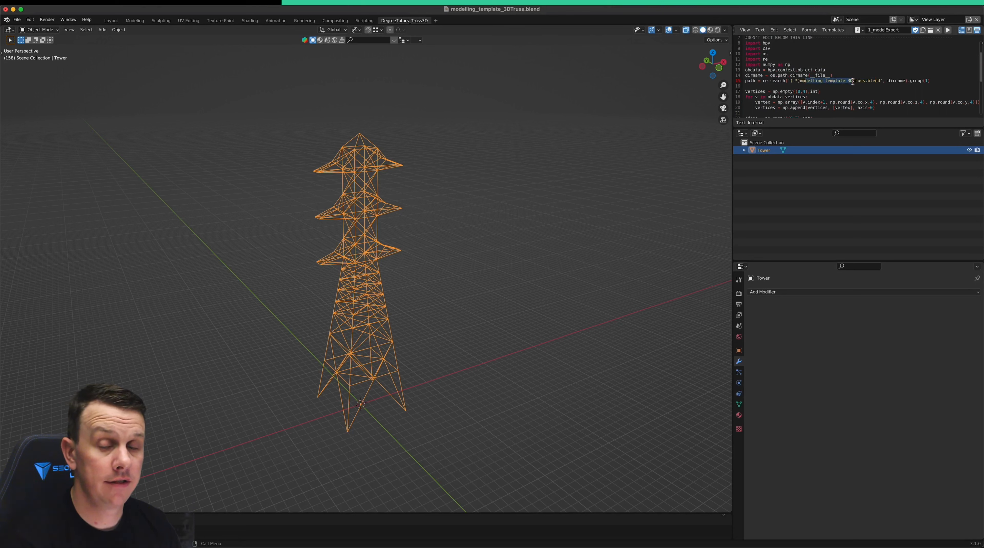
click(847, 76)
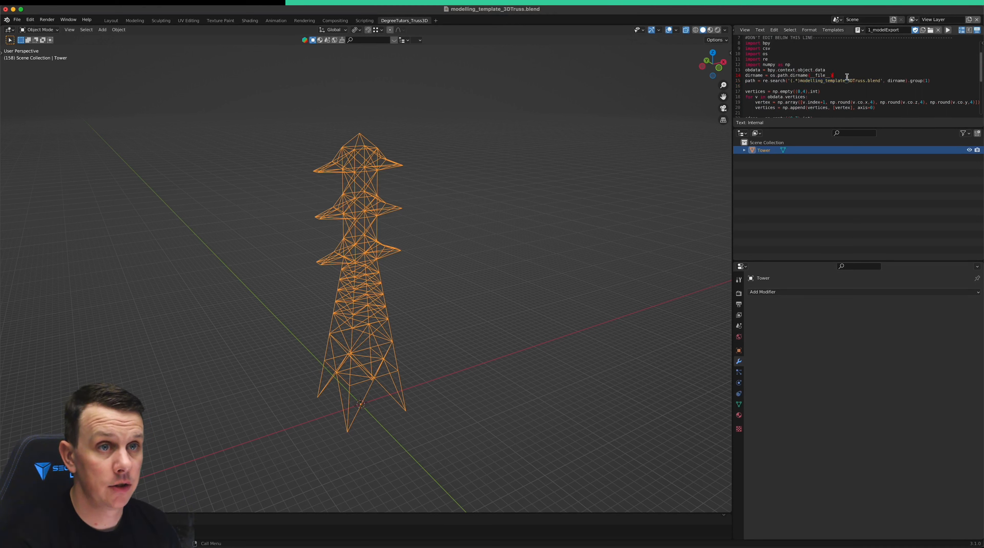
scroll(858, 84, up, 2)
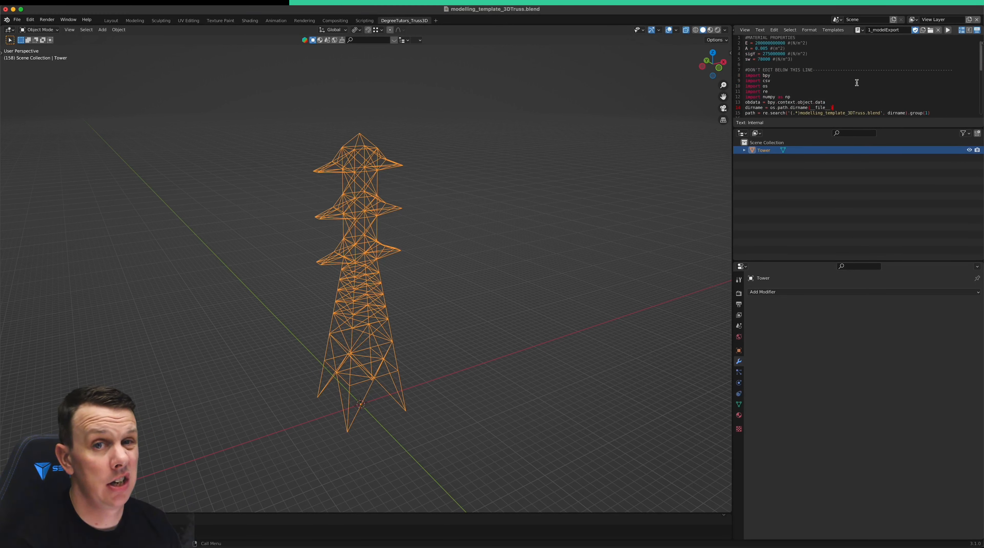
- Point out the editable material properties E, A, sigY and sw at the head of the model export script
click(793, 53)
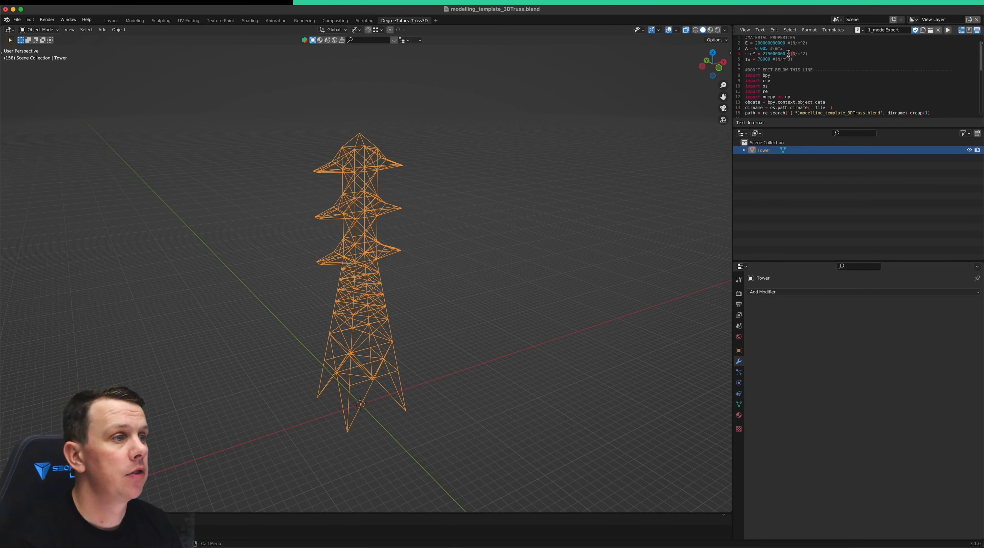
click(782, 43)
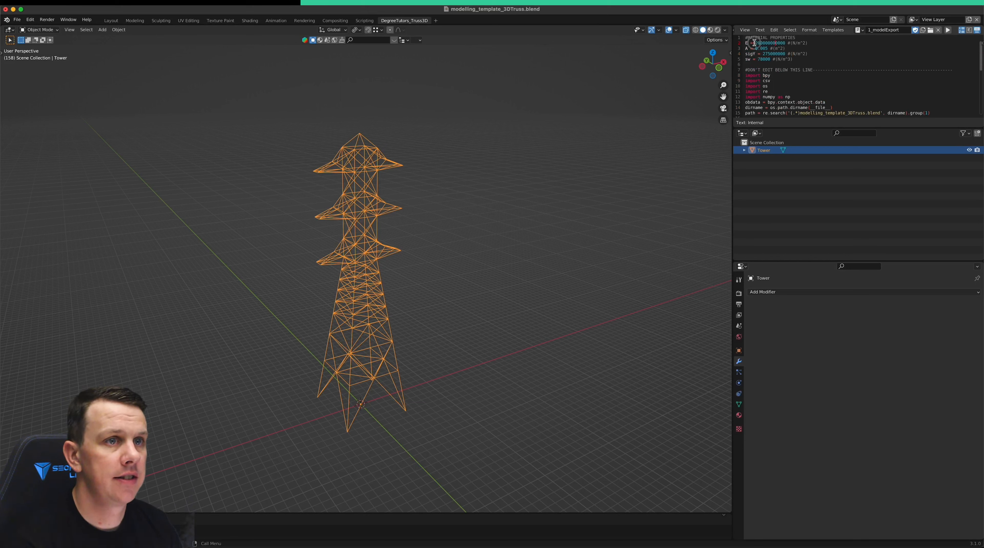
drag(754, 48, 775, 59)
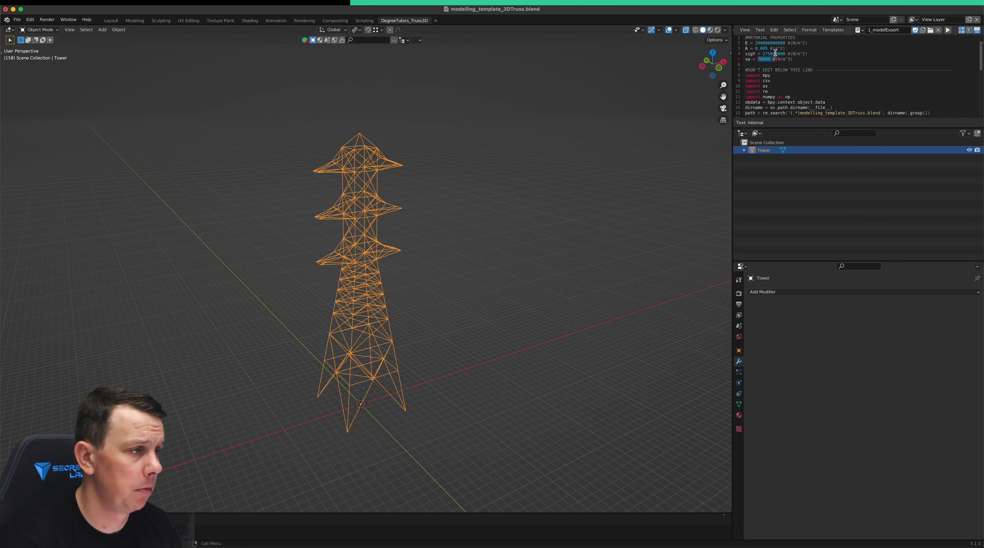
- Select the tower for the 1_modelExport script and preview the exported 1.0 Nodes.csv file in Finder
click(523, 171)
click(359, 228)
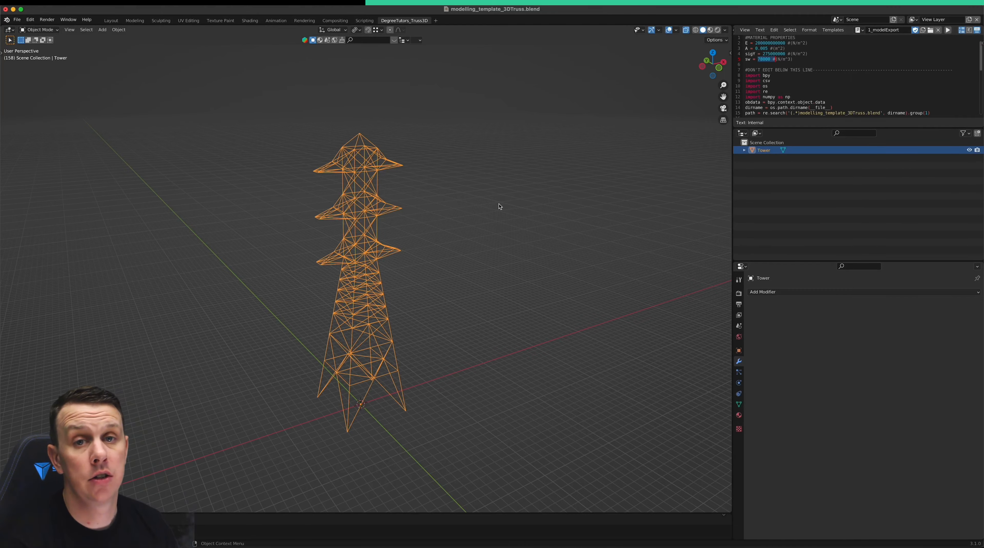
key(ctrl+Up)
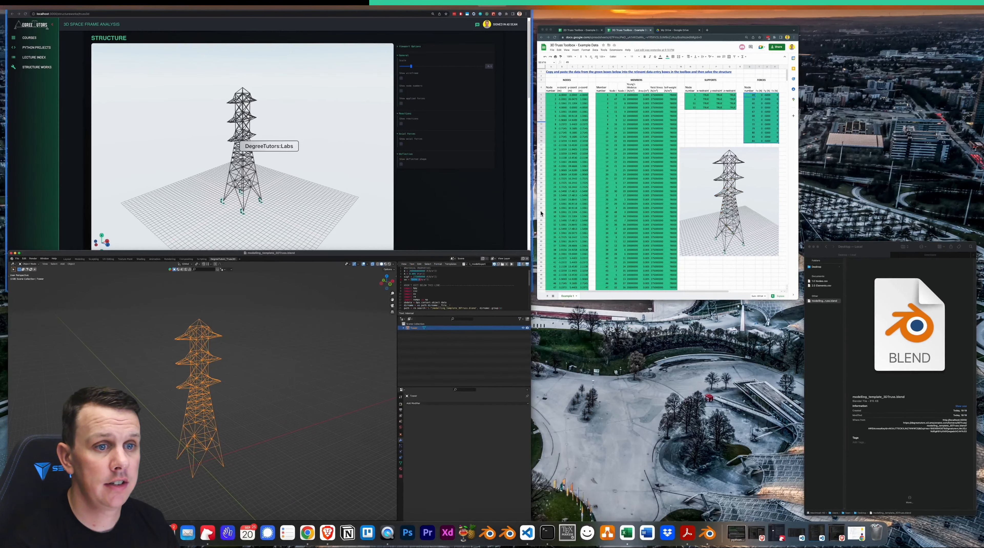
click(854, 359)
click(683, 79)
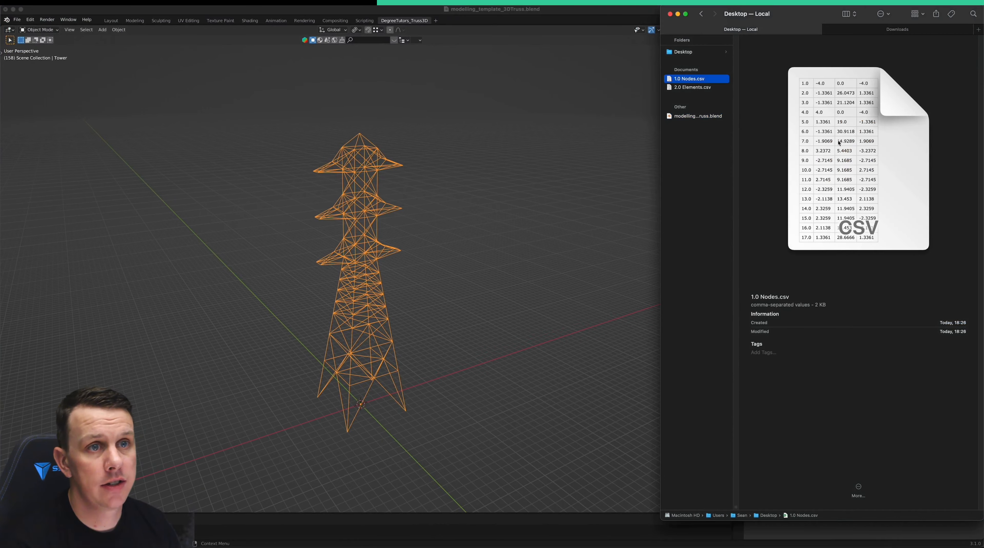
- Switch to the 3D Truss Toolbox example sheet and highlight the first rows of node coordinates for comparison
key(ctrl+Up)
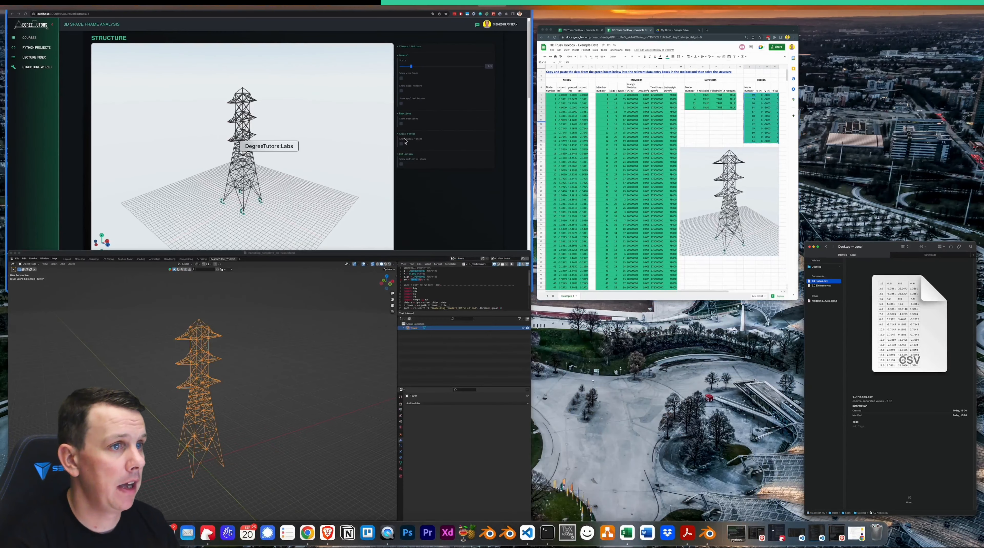
click(652, 163)
drag(519, 136, 582, 265)
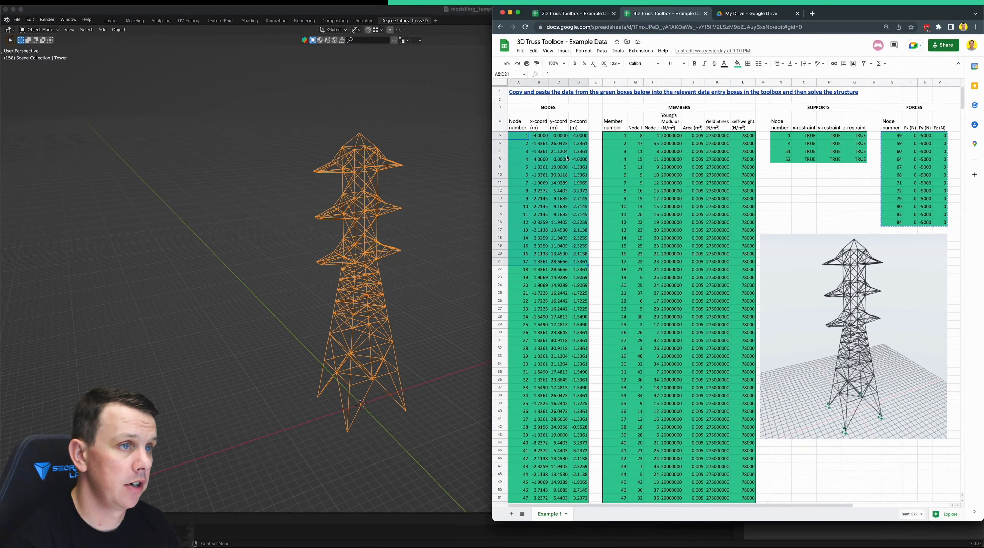
- Return to Finder and preview the exported 2.0 Elements.csv file
key(ctrl+Up)
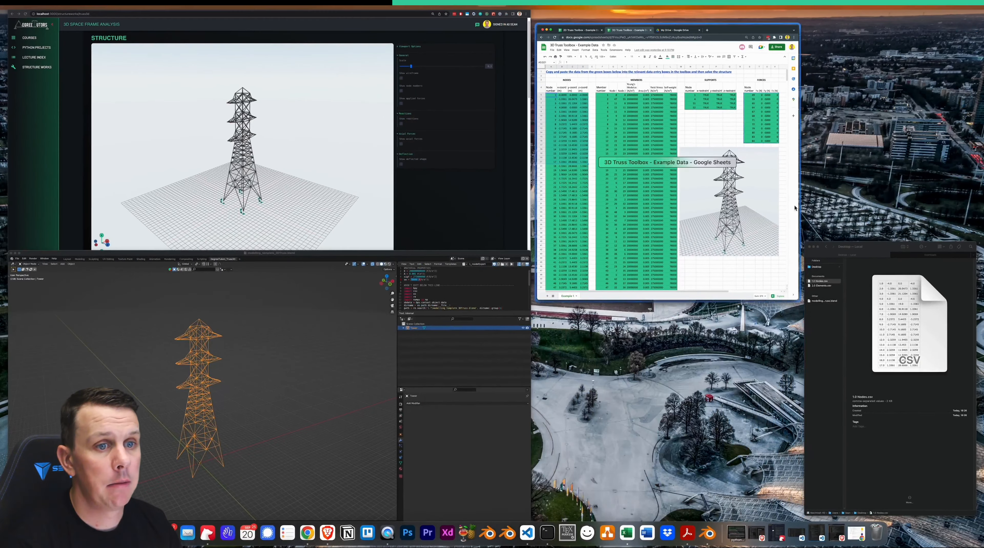
click(840, 312)
click(690, 86)
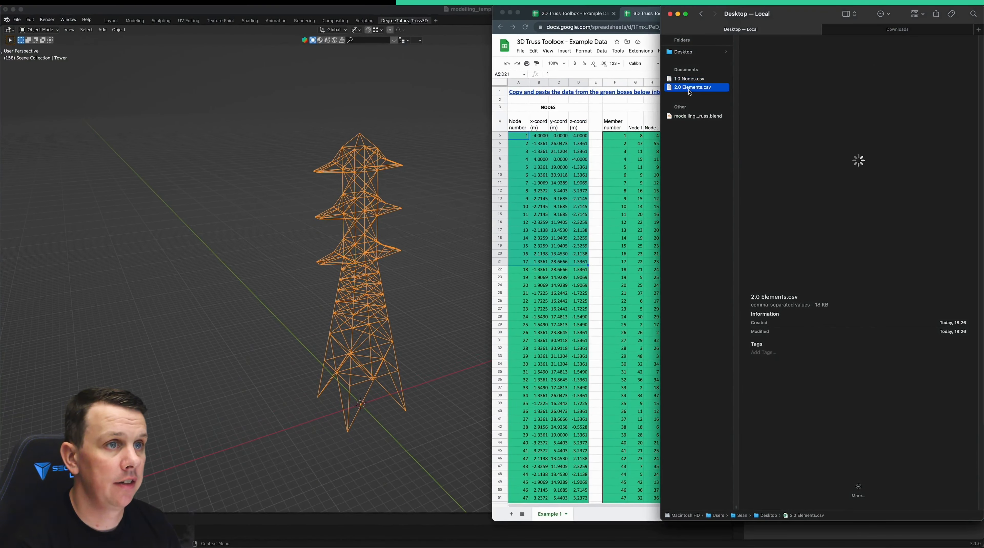
- Open 1.0 Nodes.csv in Excel and copy all its node data
click(689, 79)
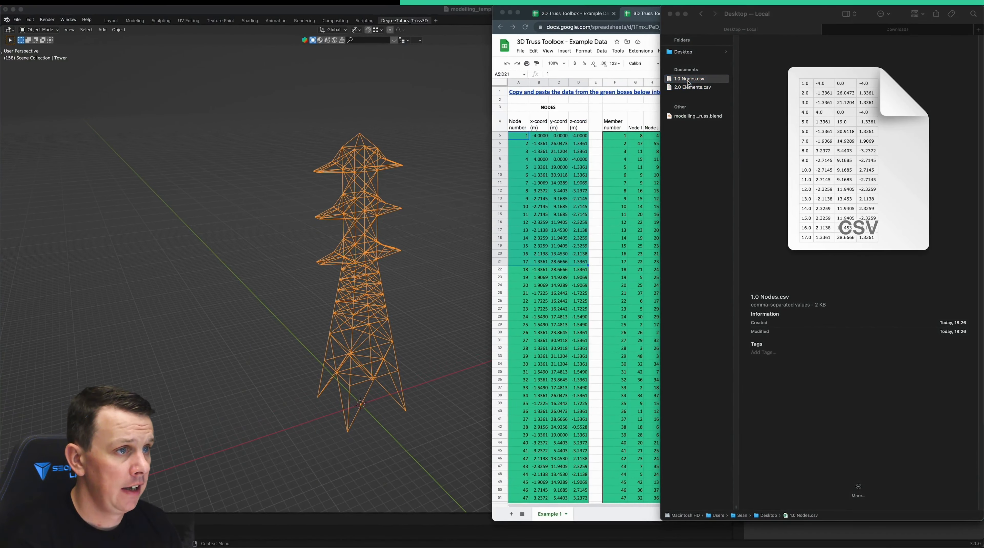
key(shift+super+Right)
key(shift+super+Down)
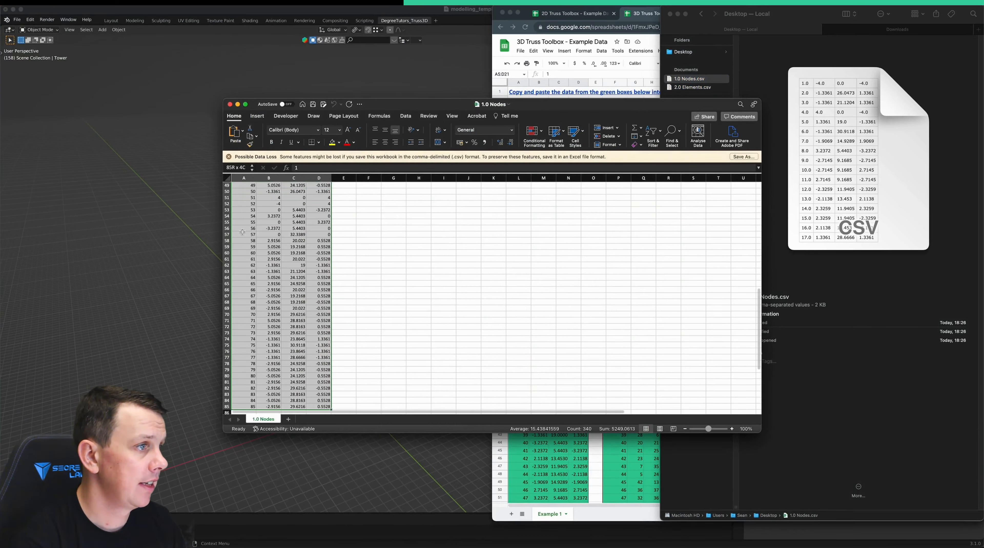
key(super+c)
- Switch to the 3D Space Frame Analysis page, expand the data input section and place the cursor in the nodal coordinates box
key(ctrl+Up)
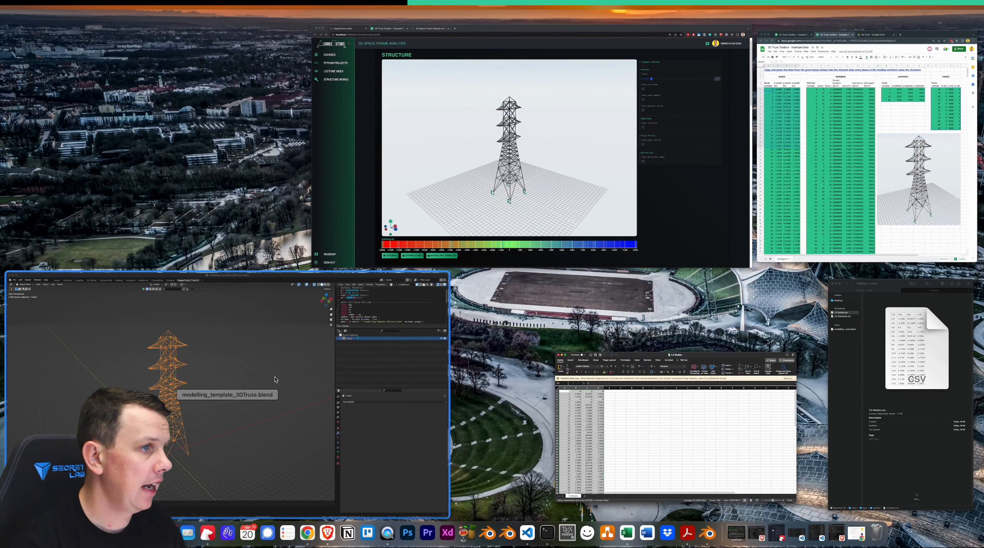
click(472, 139)
scroll(811, 411, down, 3)
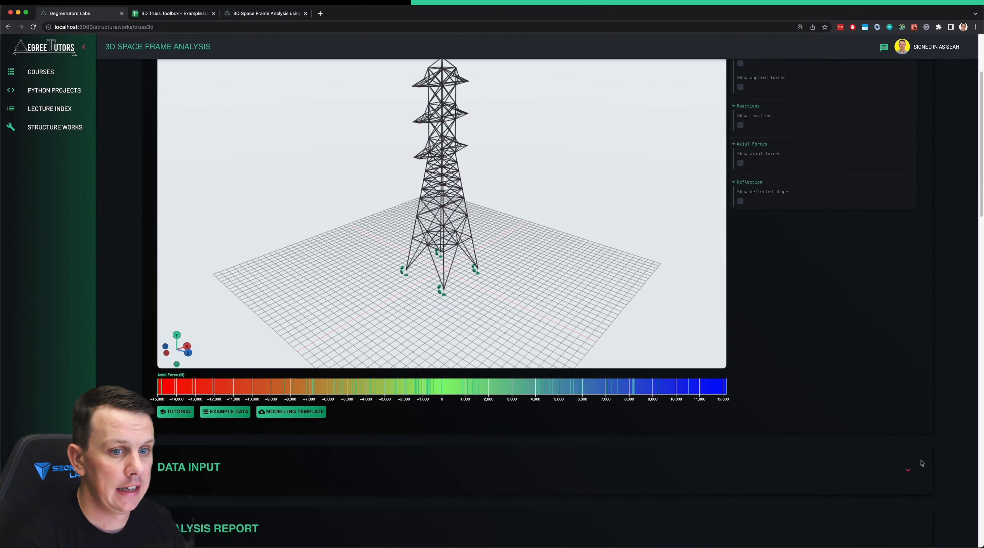
scroll(906, 472, down, 5)
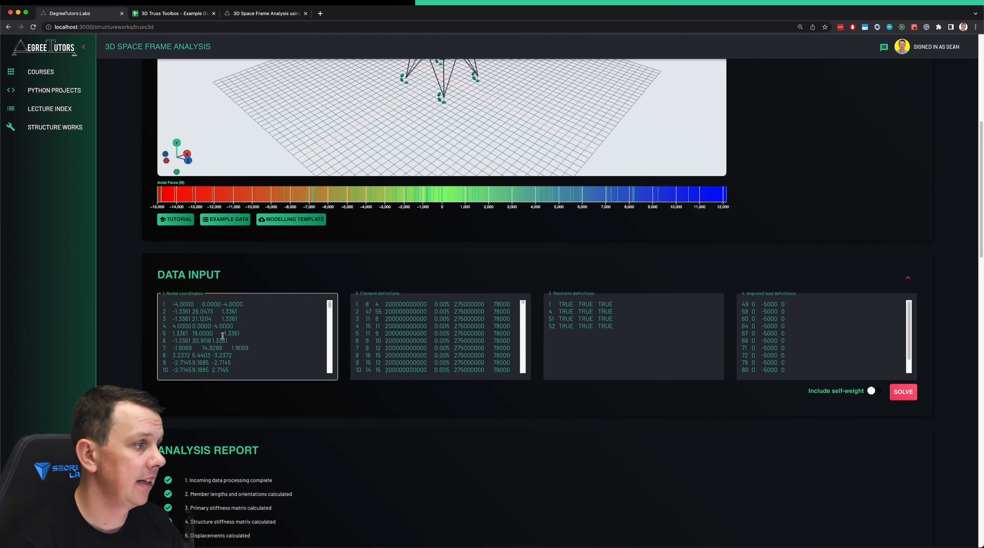
click(222, 337)
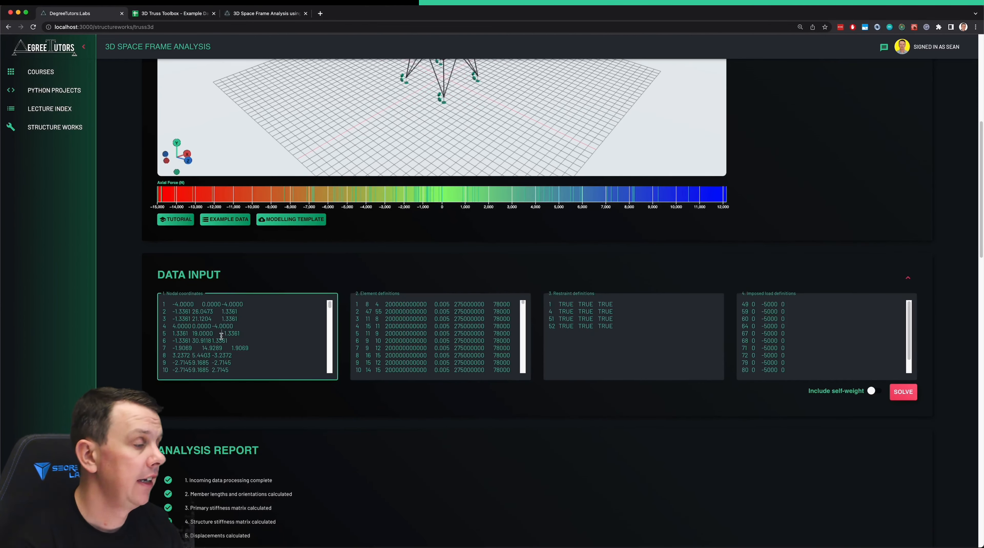
- Switch back to Blender and load the 2_restraintExport.py script in the script editor
key(ctrl+Up)
click(137, 341)
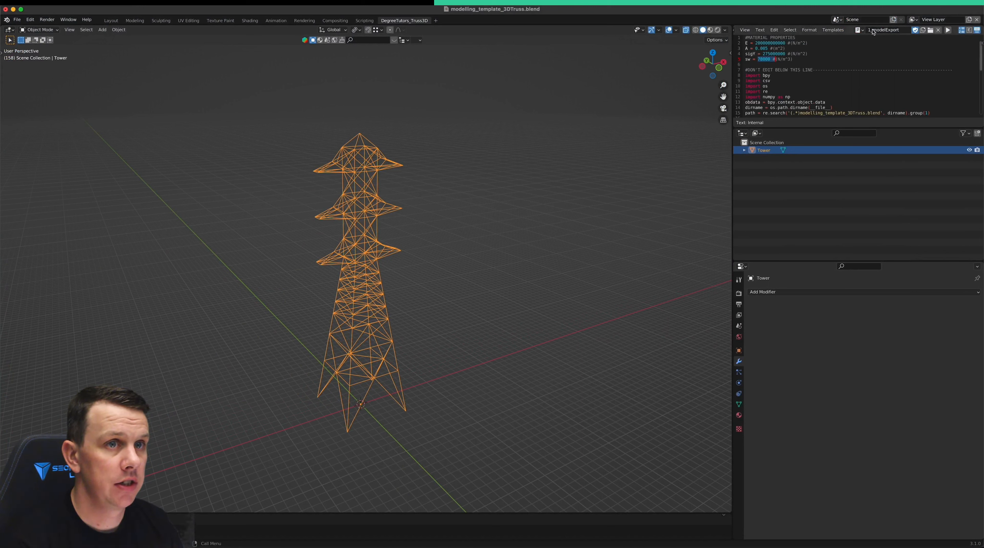
click(860, 29)
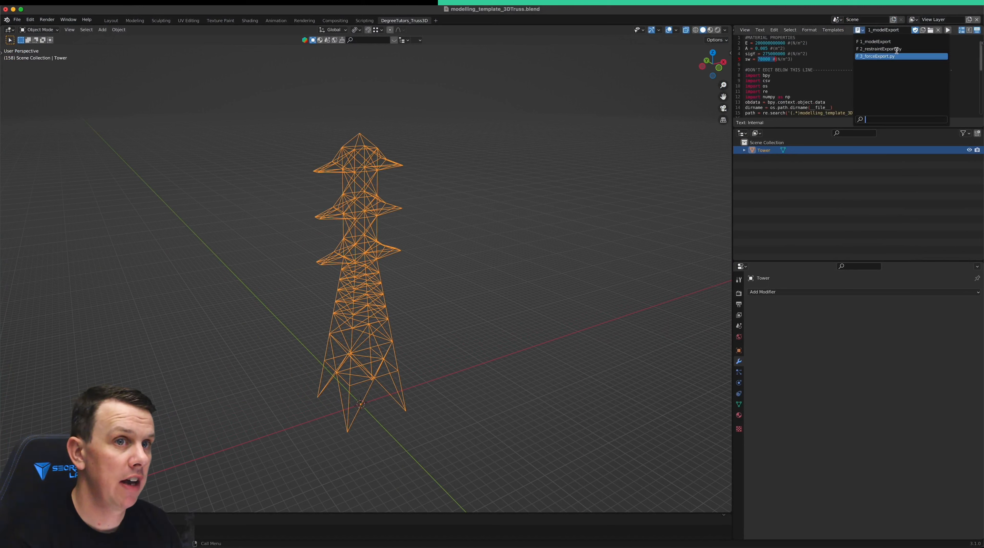
click(886, 48)
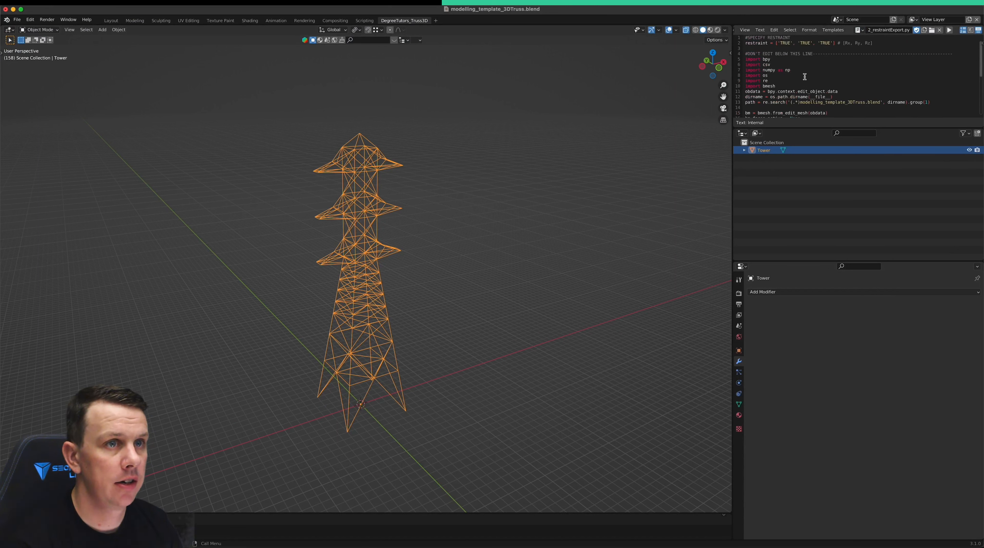
- Examine the restraint definition line and the comment below it in 2_restraintExport.py
drag(757, 50, 825, 56)
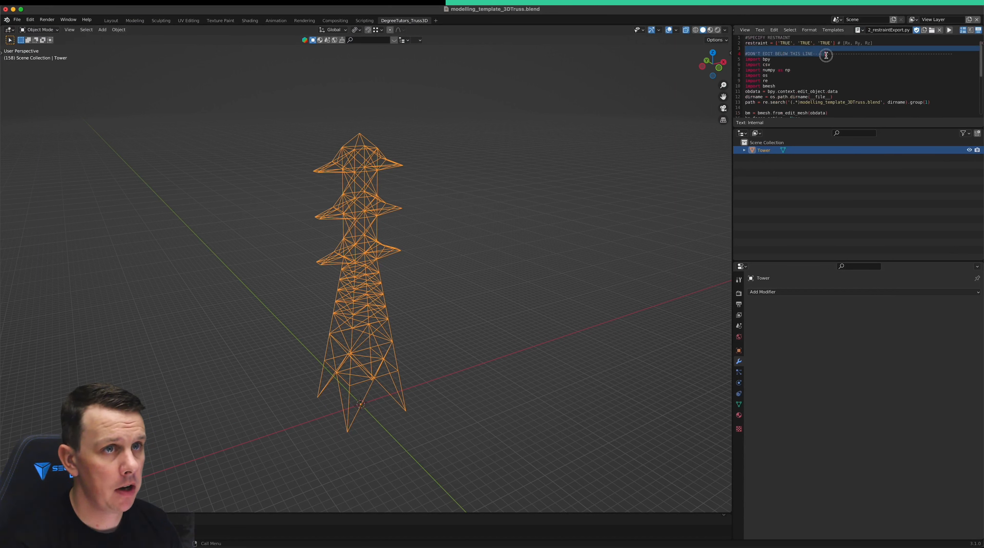
click(834, 79)
click(803, 42)
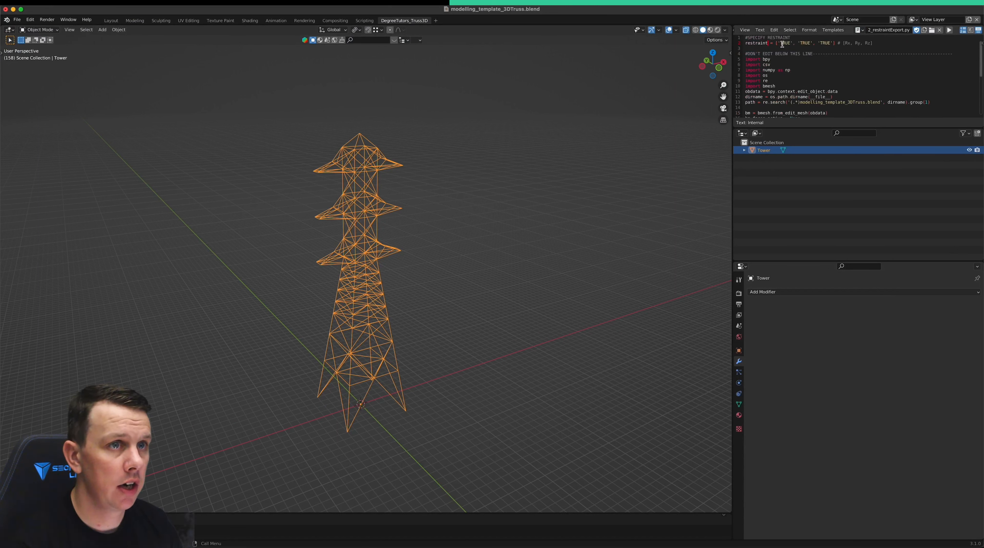
double_click(787, 42)
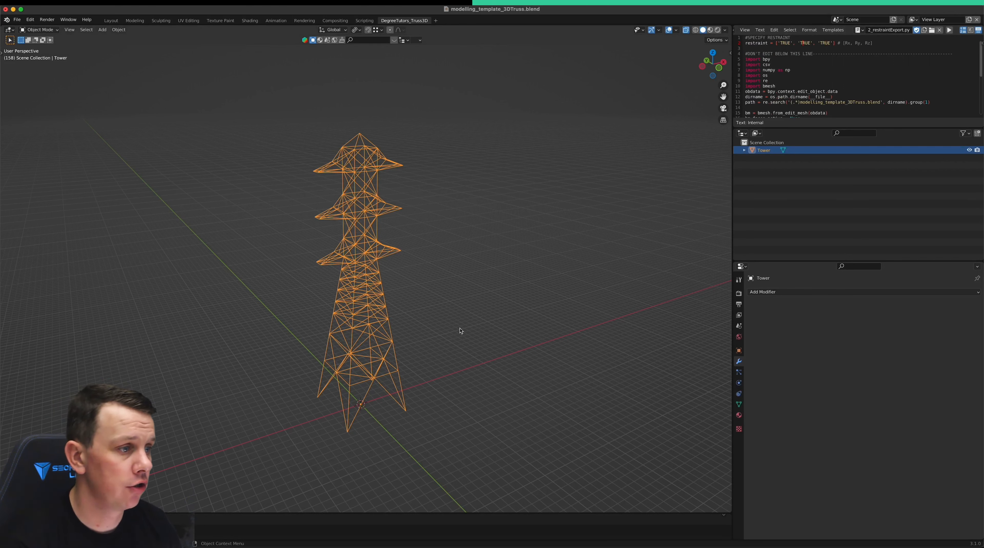
- Switch the Tower object into Edit Mode and frame its base
click(407, 473)
middle_drag(372, 437, 379, 422)
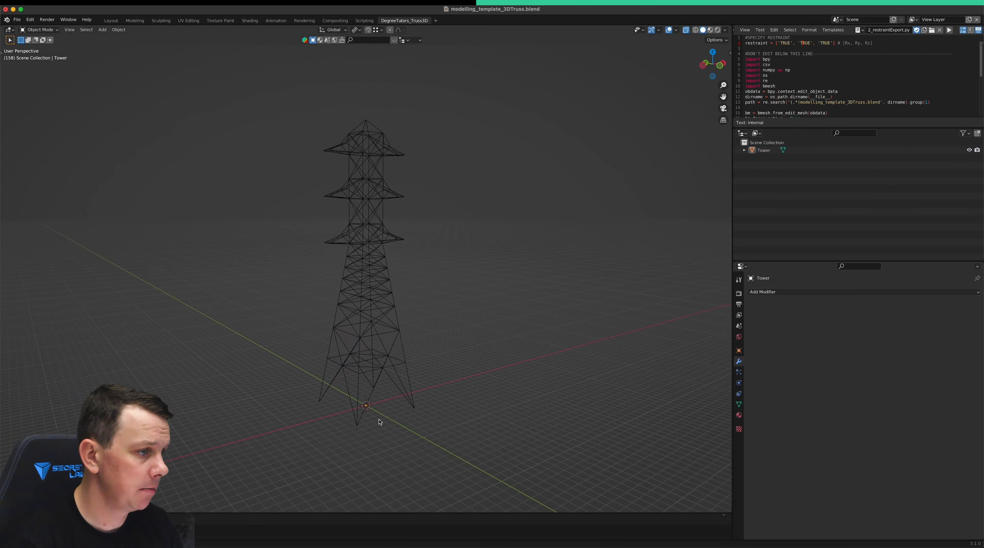
scroll(344, 420, up, 5)
key(Tab)
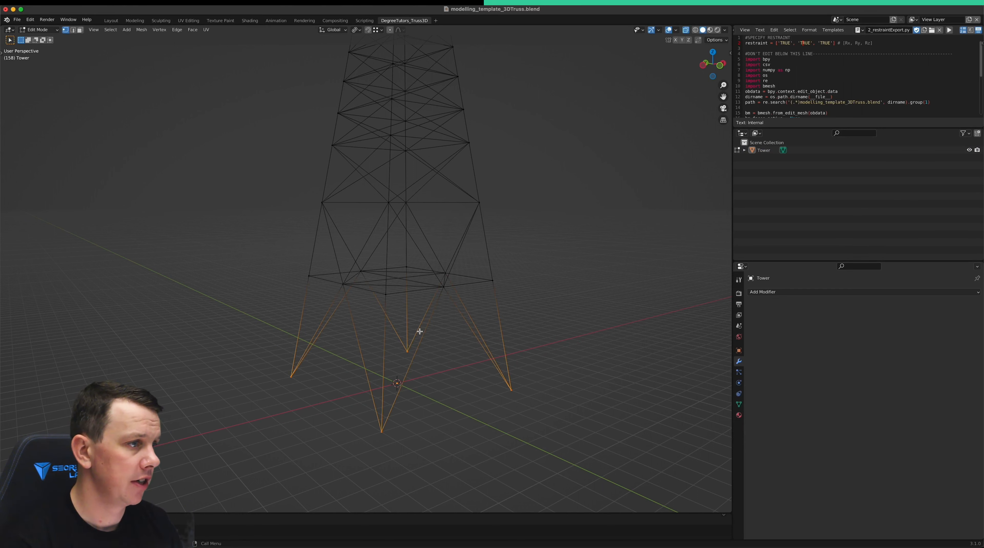
scroll(417, 334, down, 7)
scroll(434, 322, up, 5)
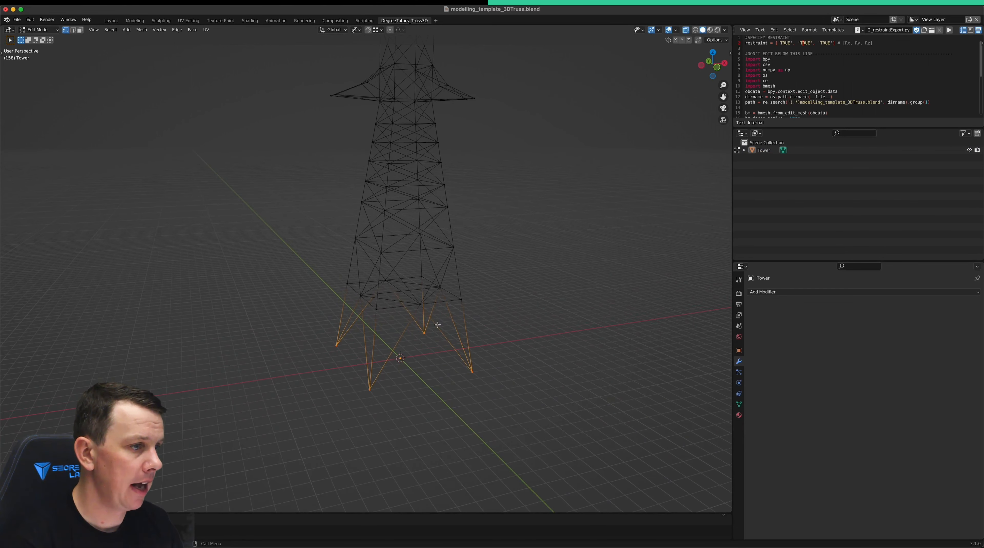
- Select the four foot vertices of the tower legs and export their restraints with the TRUE, TRUE, TRUE setting
click(425, 337)
shift+click(369, 390)
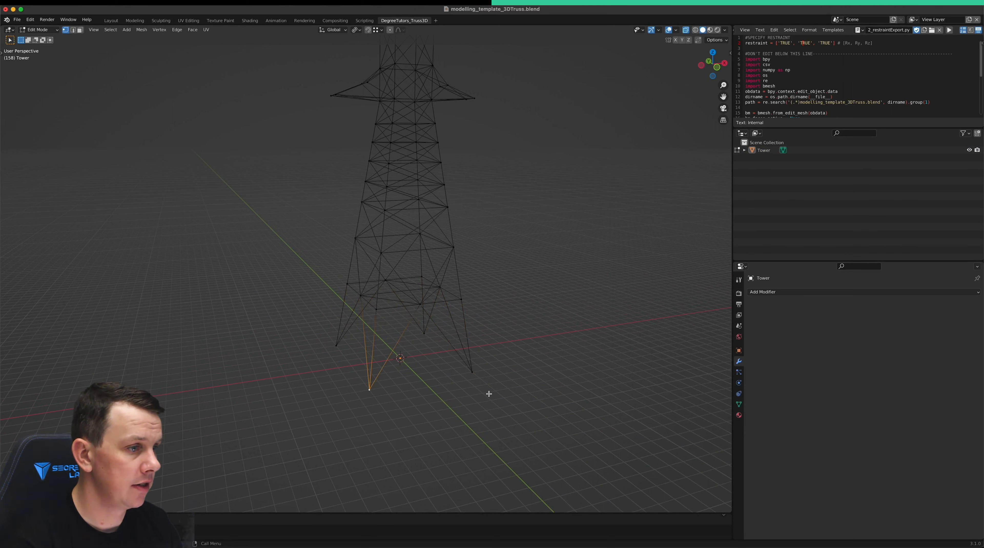
shift+click(473, 372)
shift+click(336, 345)
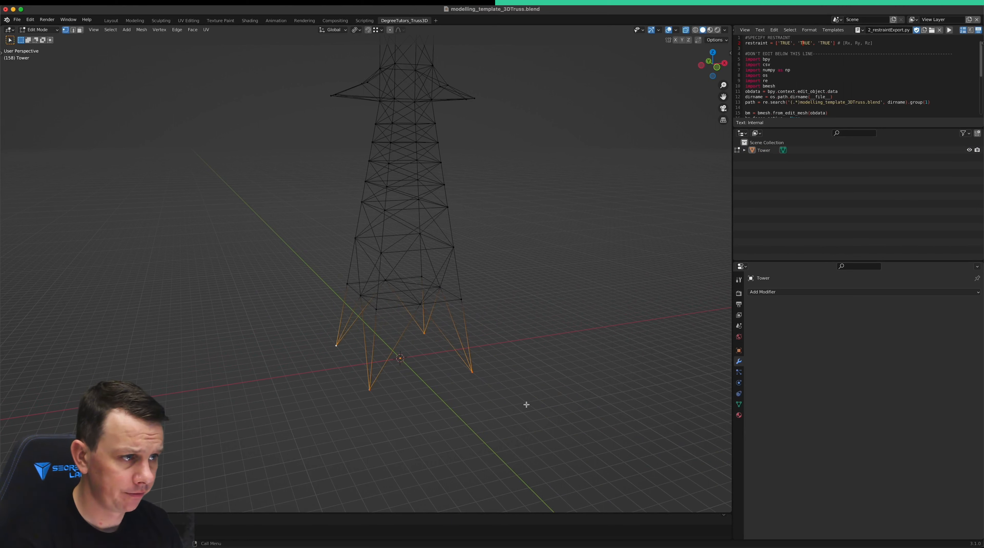
middle_drag(525, 403, 565, 410)
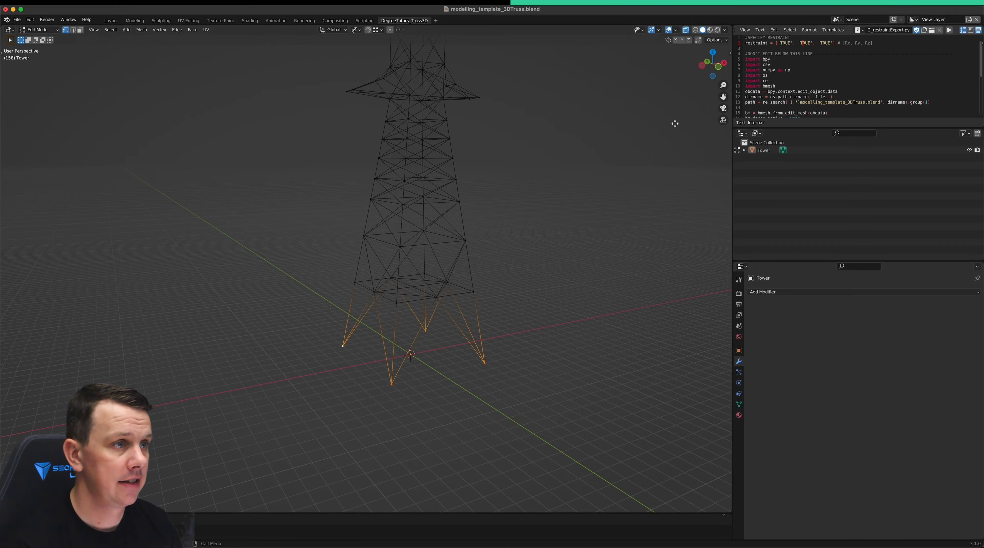
- Switch to Finder and preview the exported 3.0 Restraint-Data.csv file
key(ctrl+Up)
click(887, 157)
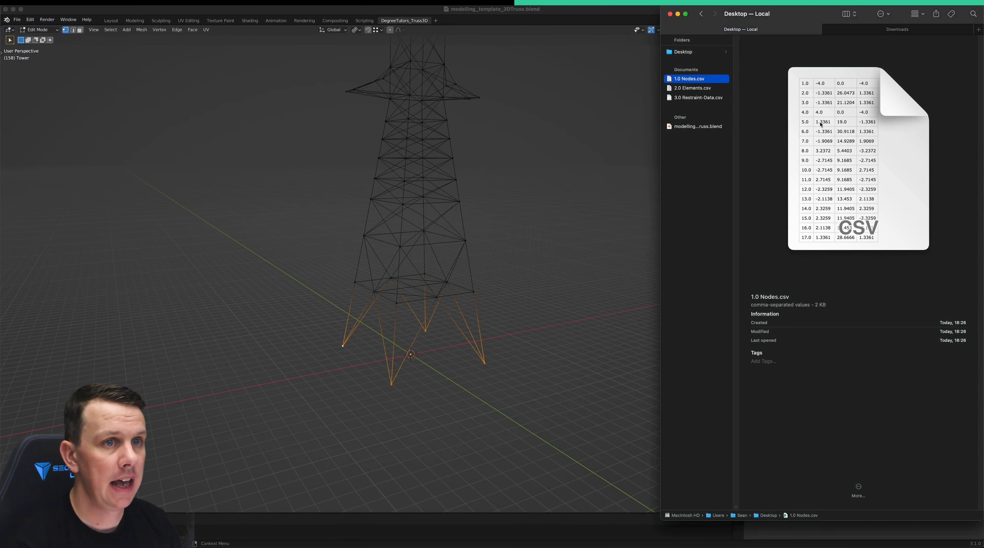
click(706, 100)
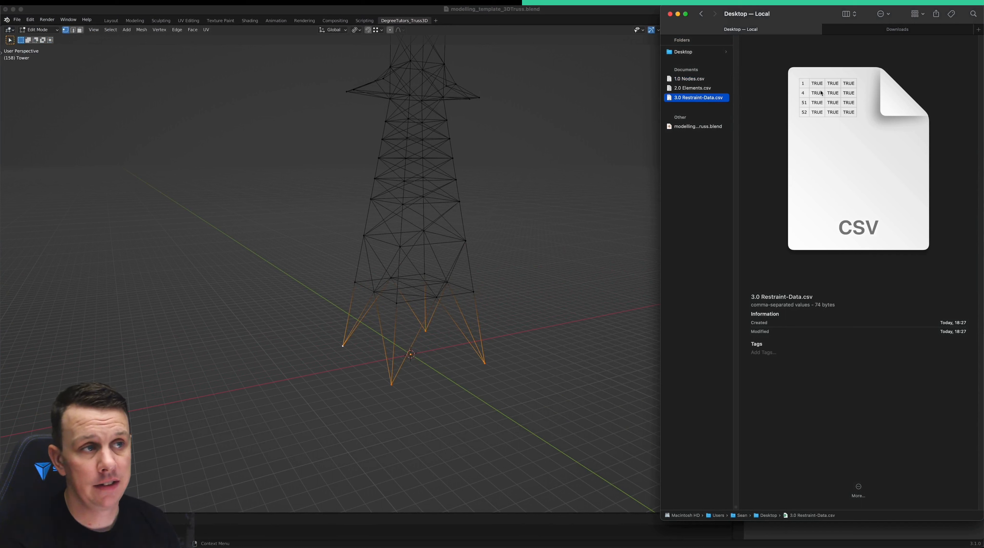
- Return to Blender, pick several foot vertices one by one, then clear them and select only the leftmost foot vertex
click(426, 389)
click(426, 330)
shift+click(391, 385)
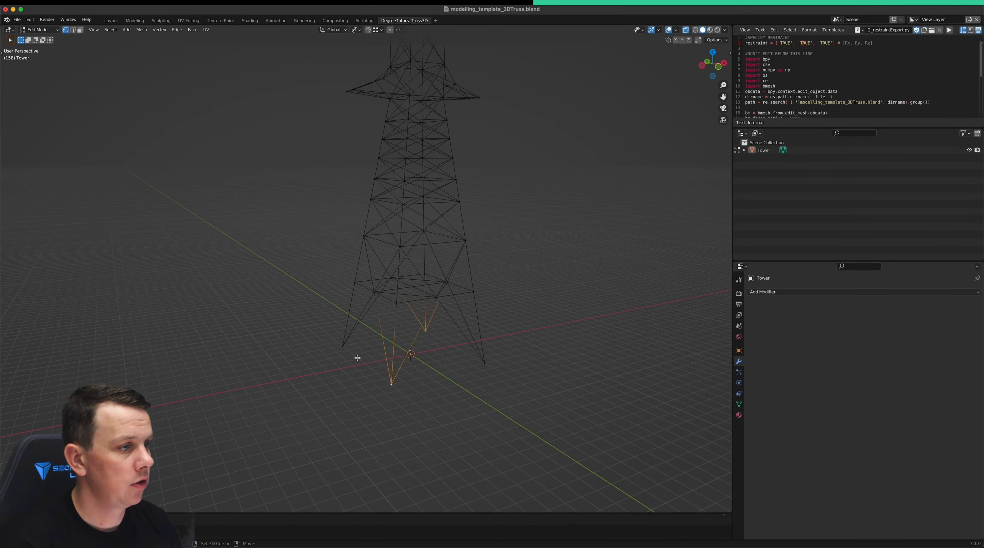
shift+click(343, 344)
key(alt+a)
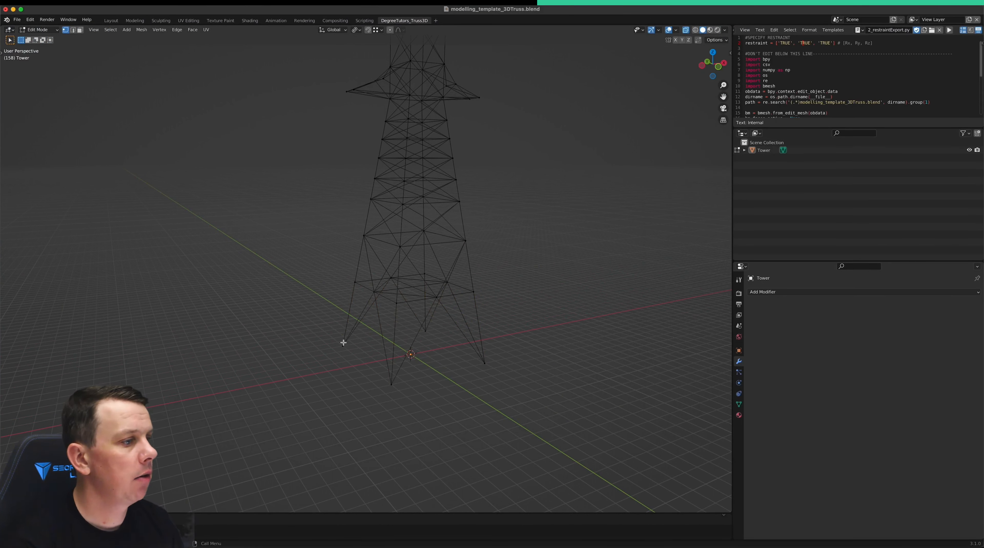
click(343, 345)
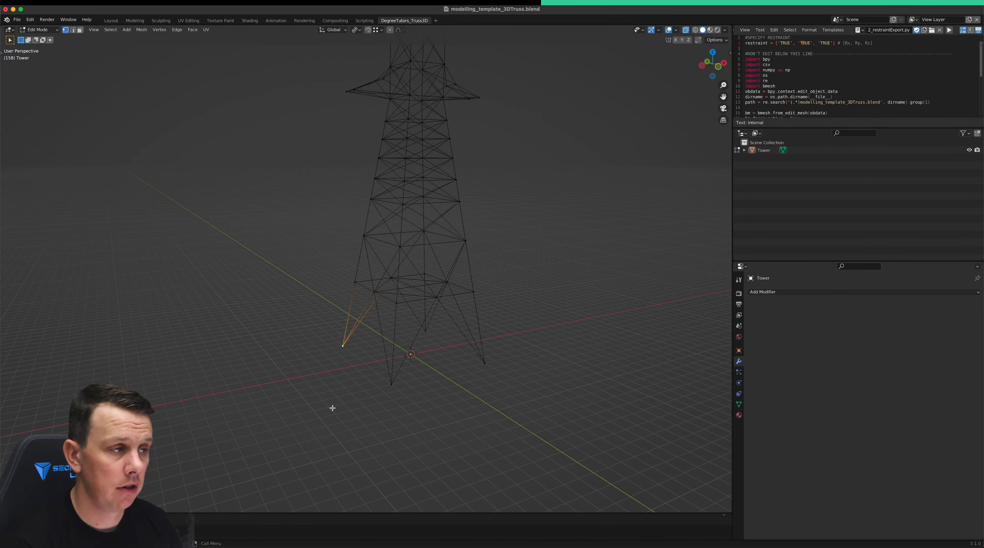
- Switch to Finder and delete 3.0 Restraint-Data.csv from the Desktop
key(ctrl+Up)
click(859, 176)
click(699, 173)
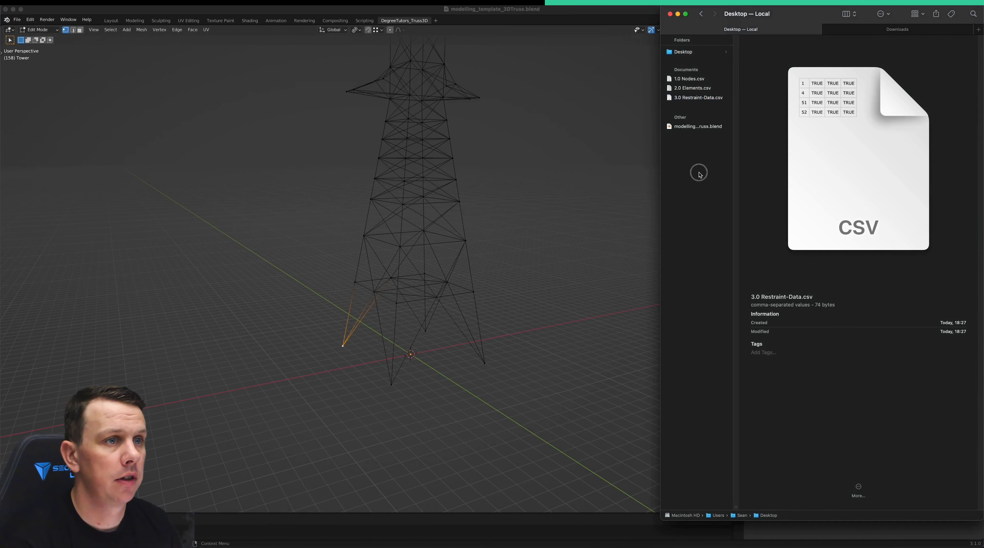
click(700, 100)
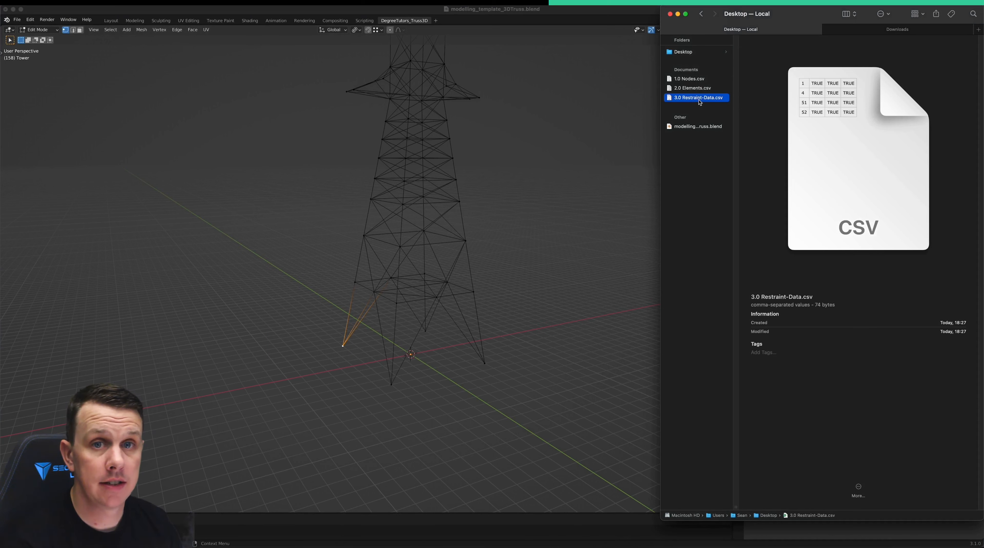
key(super+BackSpace)
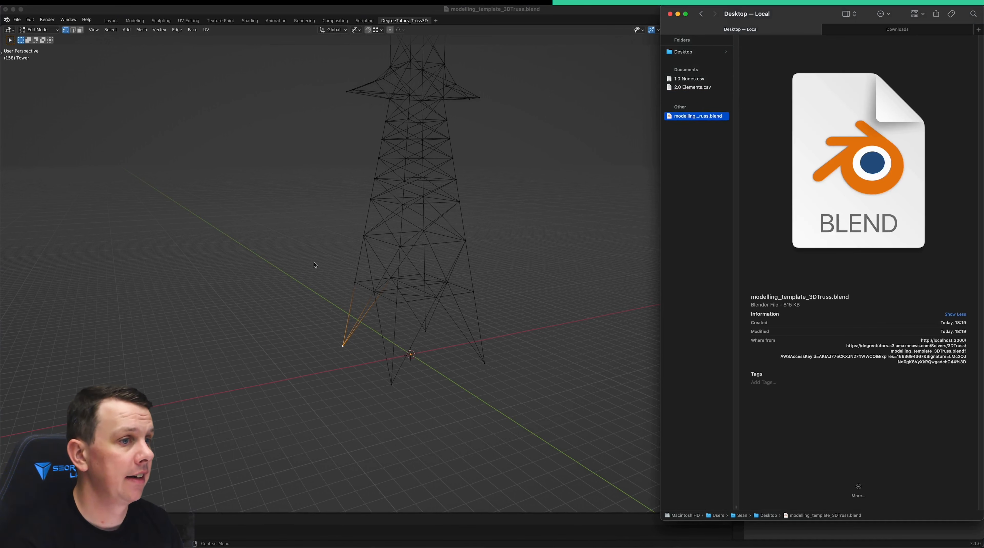
- Back in Blender, select only the tower's leftmost foot vertex and export its restraint data
click(264, 240)
click(261, 232)
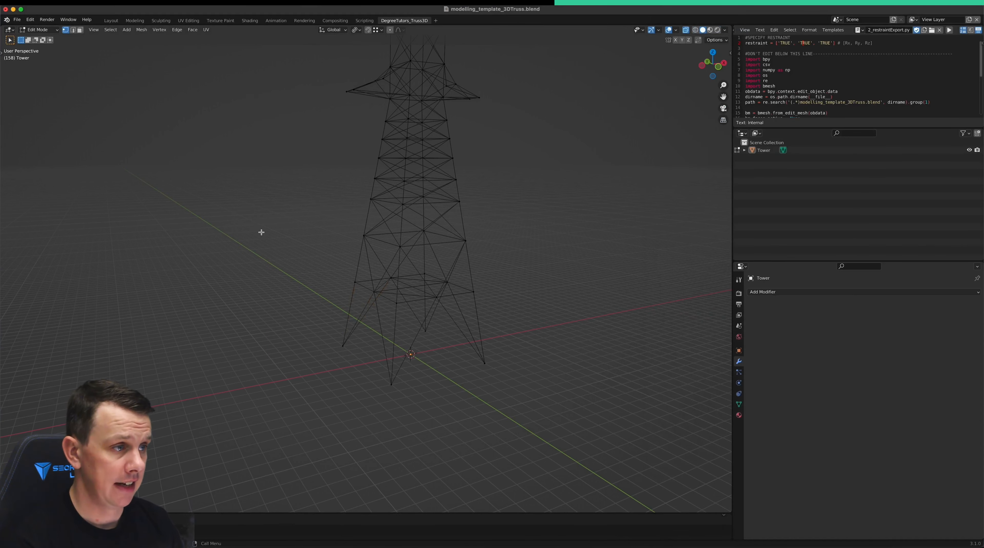
click(343, 348)
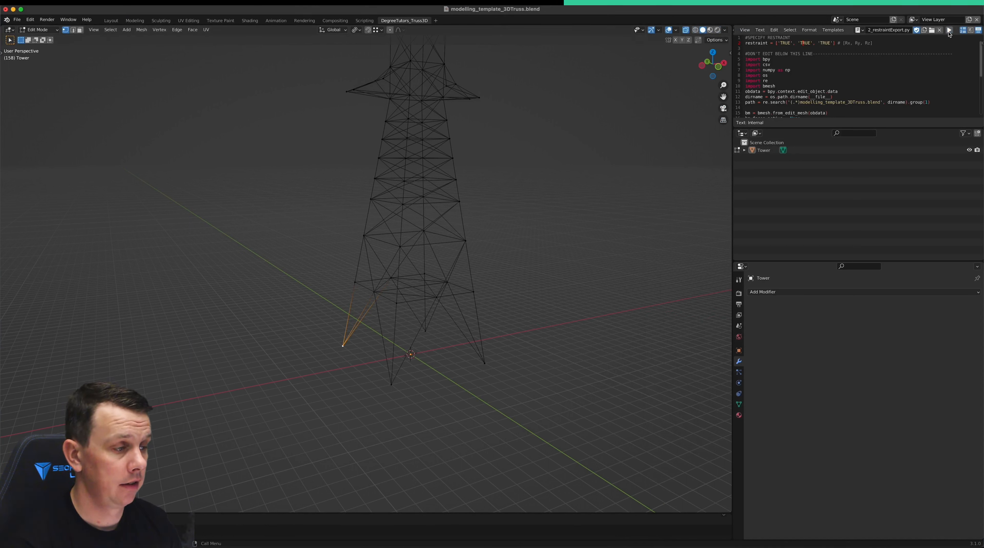
- Open the newly exported 3.0 Restraint-Data.csv in Excel and copy all its data
key(ctrl+Up)
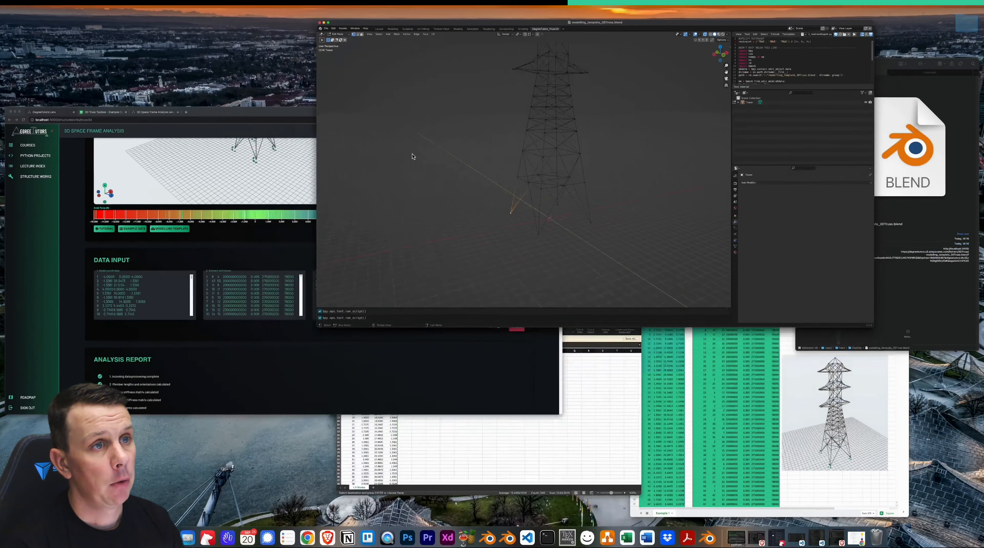
click(910, 185)
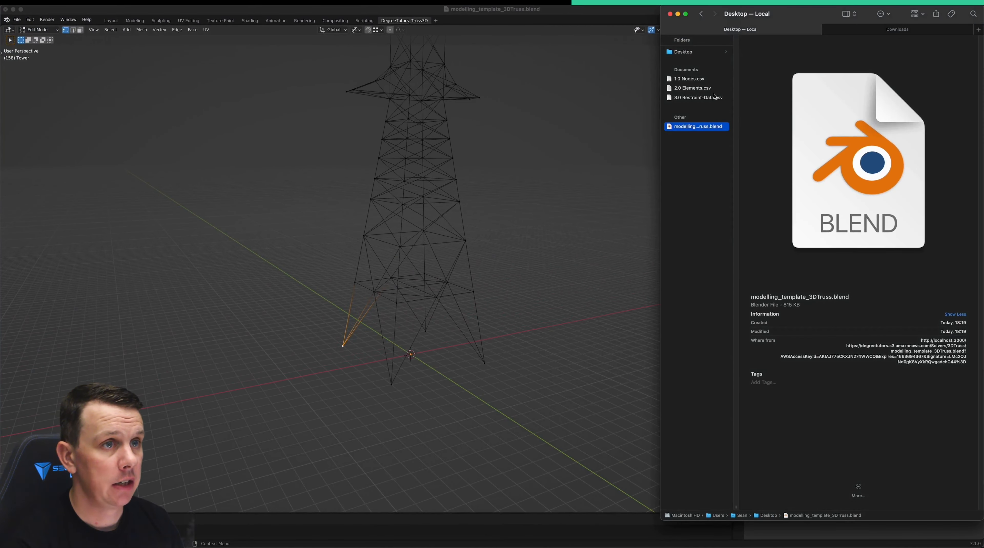
double_click(715, 97)
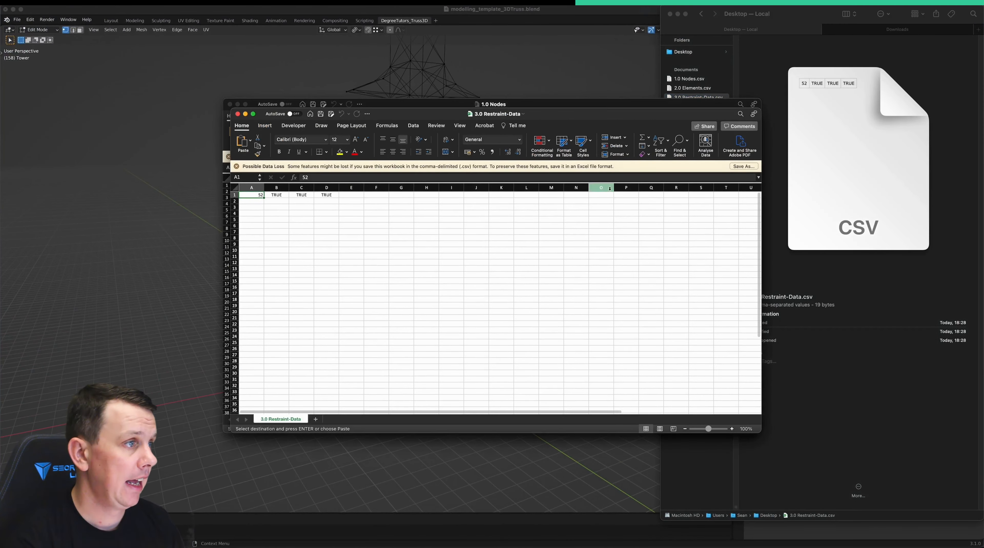
key(super+a)
key(super+c)
- Switch to the 3D Space Frame Analysis page and replace all restraint definitions with the copied restraint row
key(ctrl+Up)
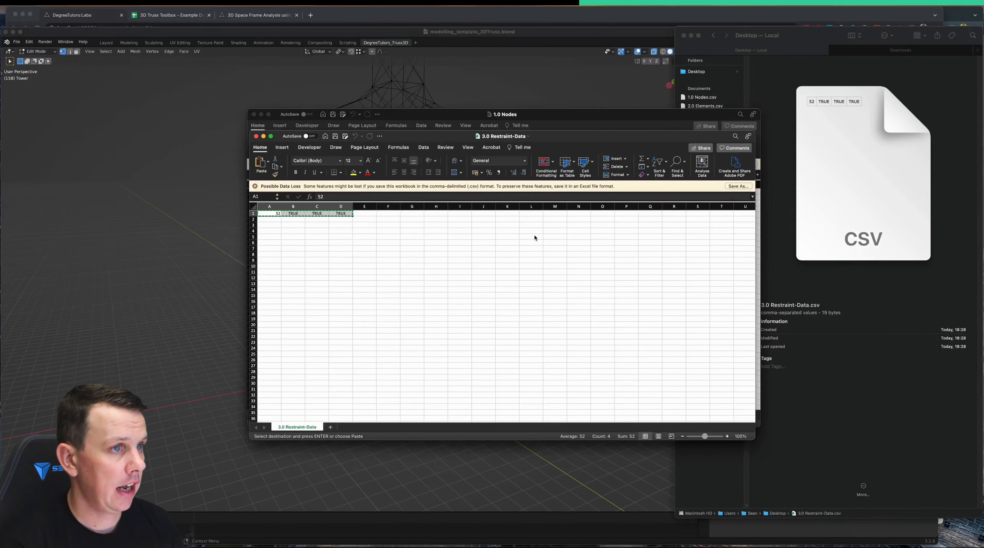
click(388, 191)
click(623, 329)
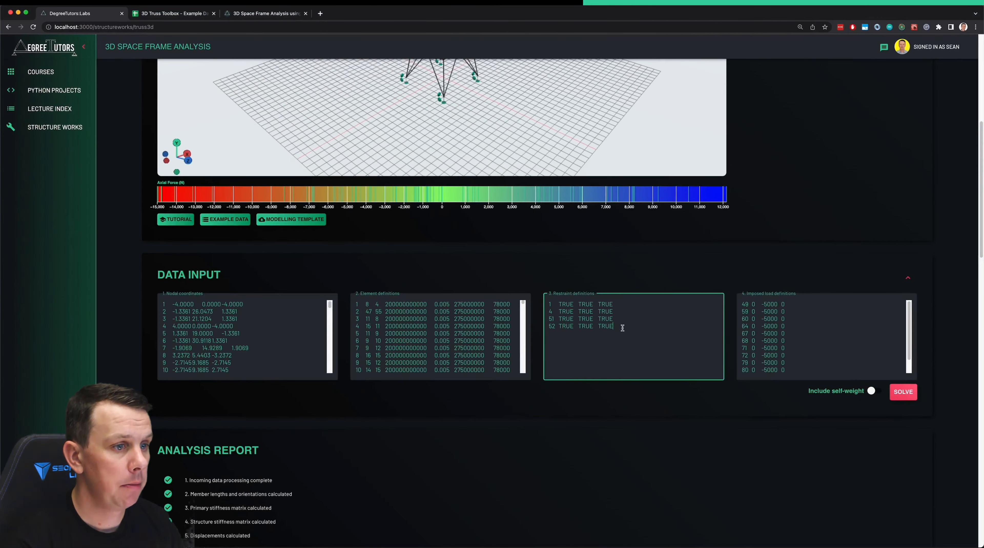
drag(622, 329, 545, 302)
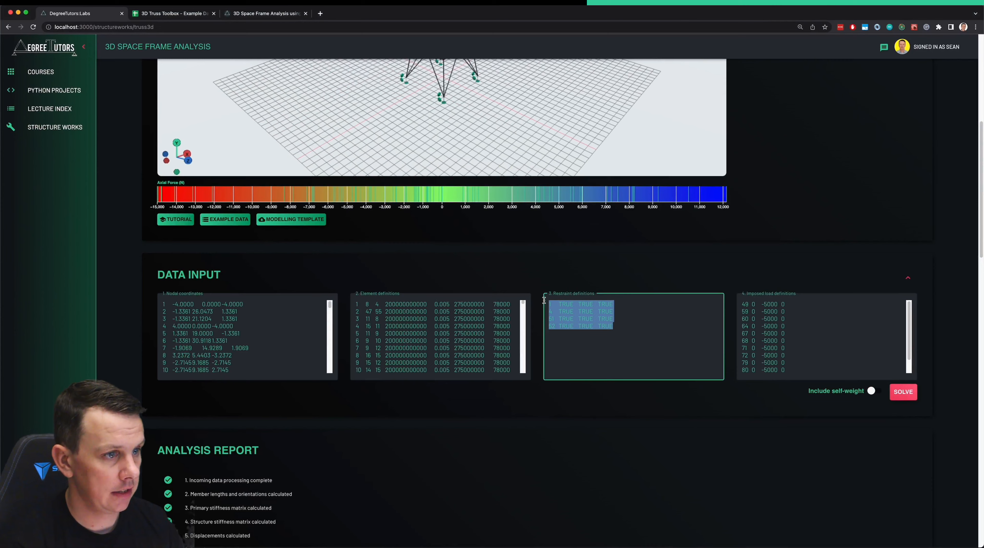
key(super+v)
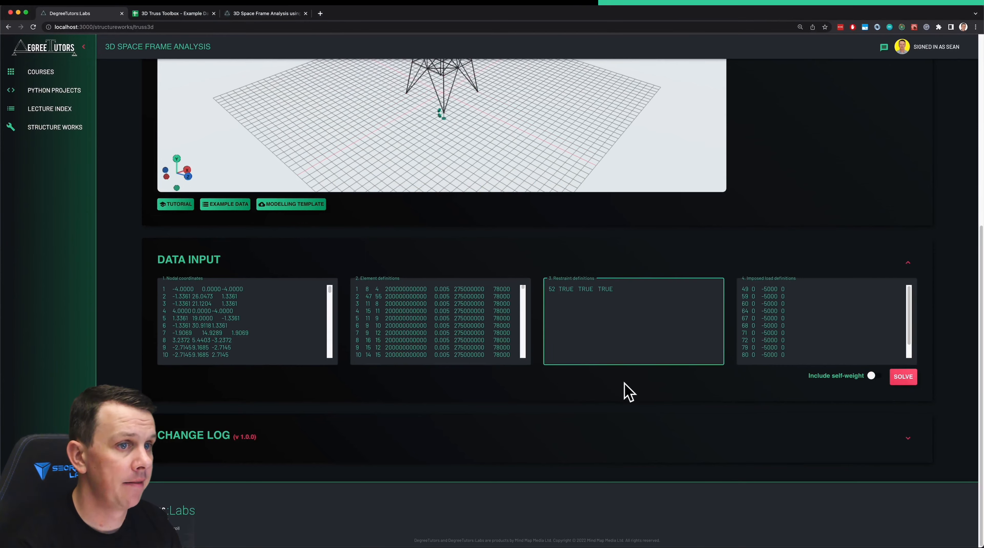
scroll(785, 213, up, 5)
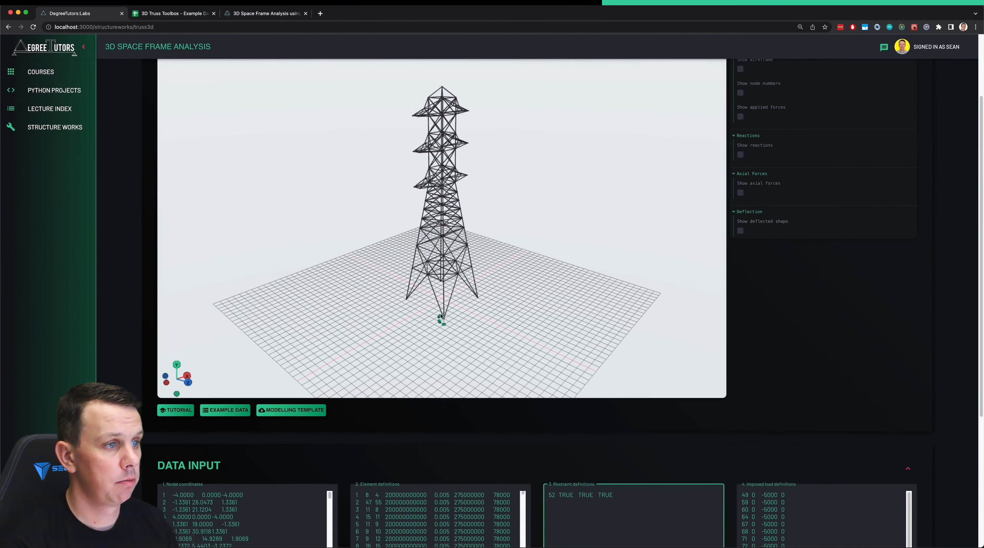
- Return to Blender, clear the selection and select the three other foot vertices of the tower
key(ctrl+Up)
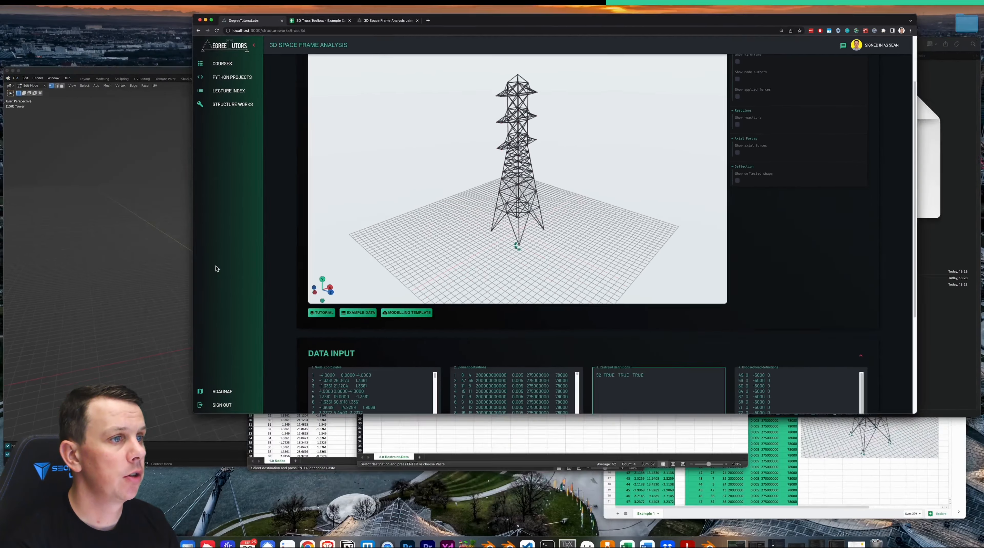
click(217, 273)
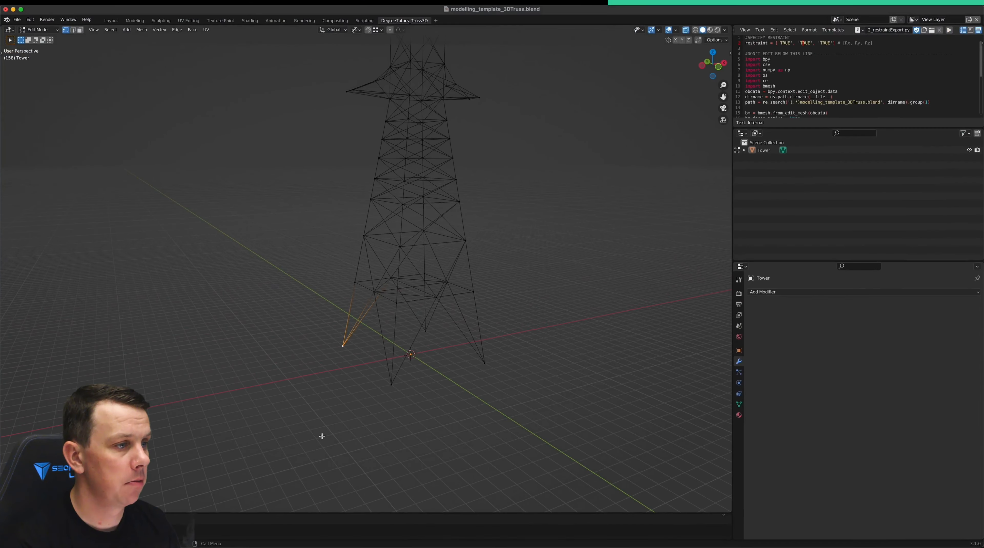
key(alt+a)
click(393, 392)
shift+click(427, 333)
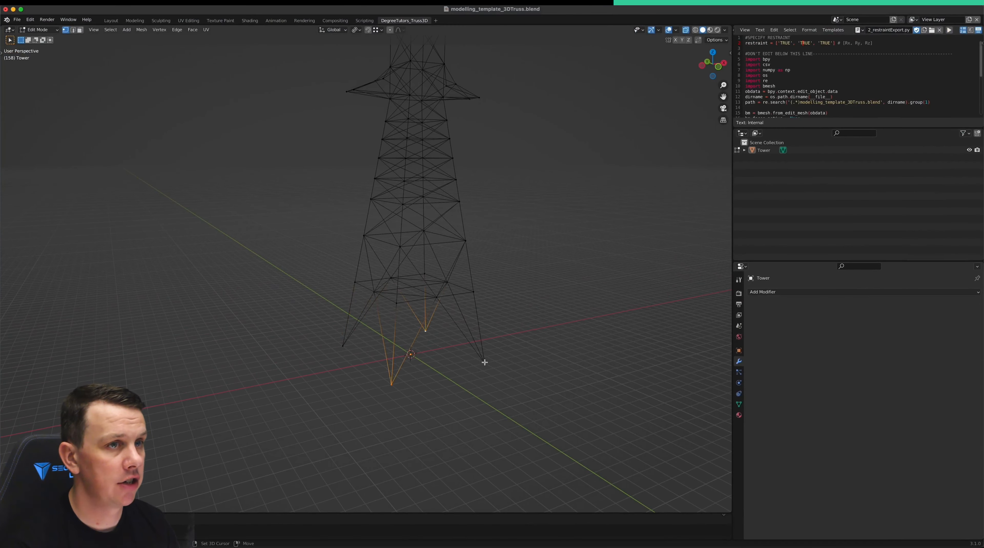
shift+click(484, 363)
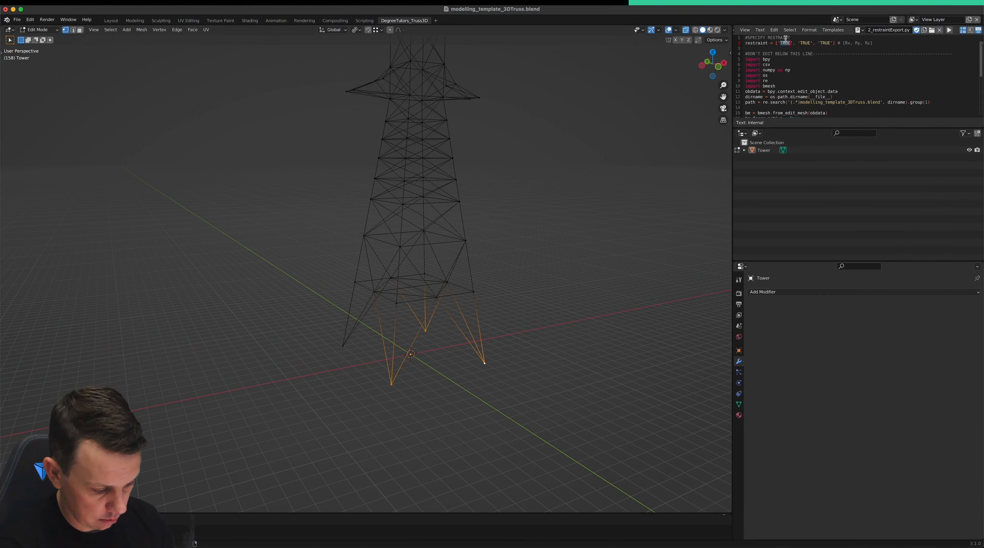
- Set the first two restraint values in the script to FALSE and run the restraint export
text(FALSE)
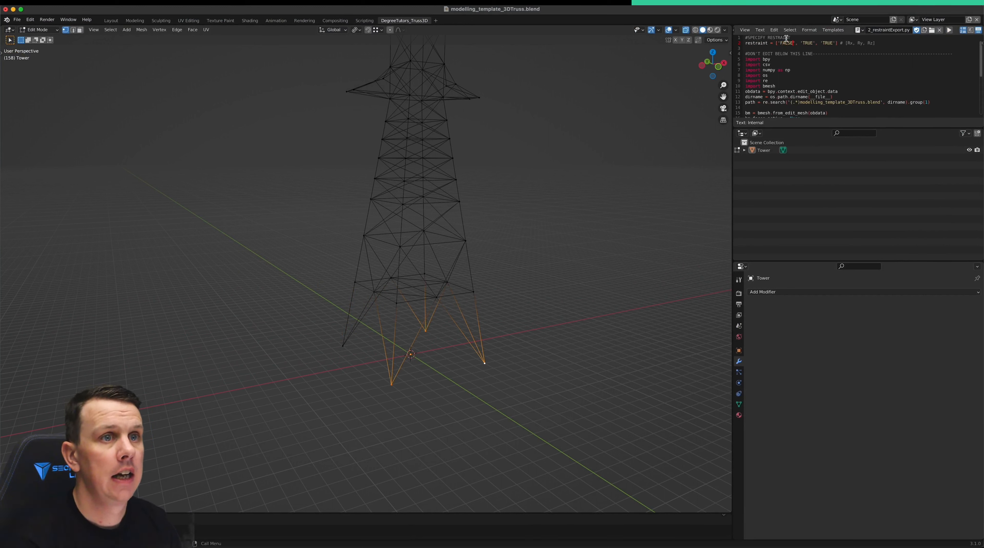
double_click(808, 43)
text(FALSE)
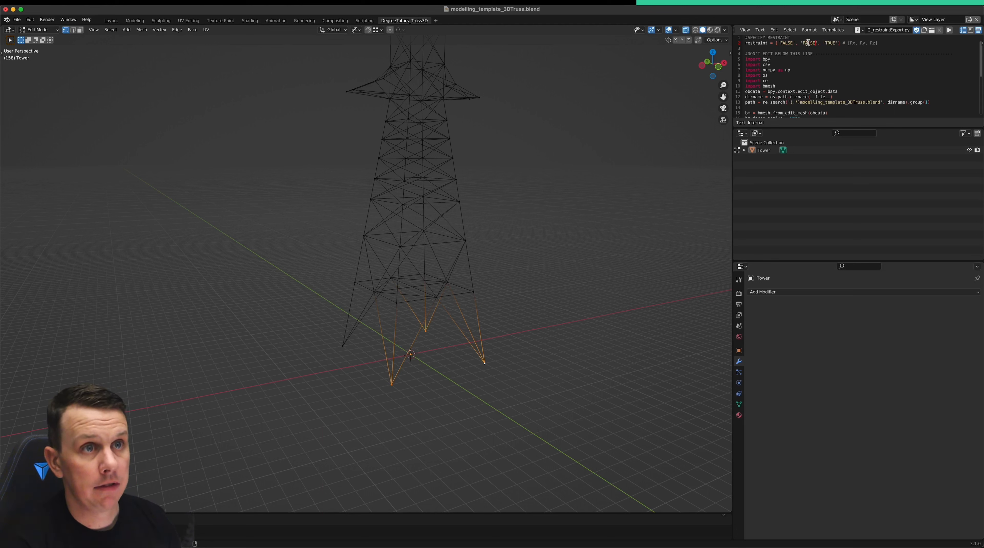
click(950, 32)
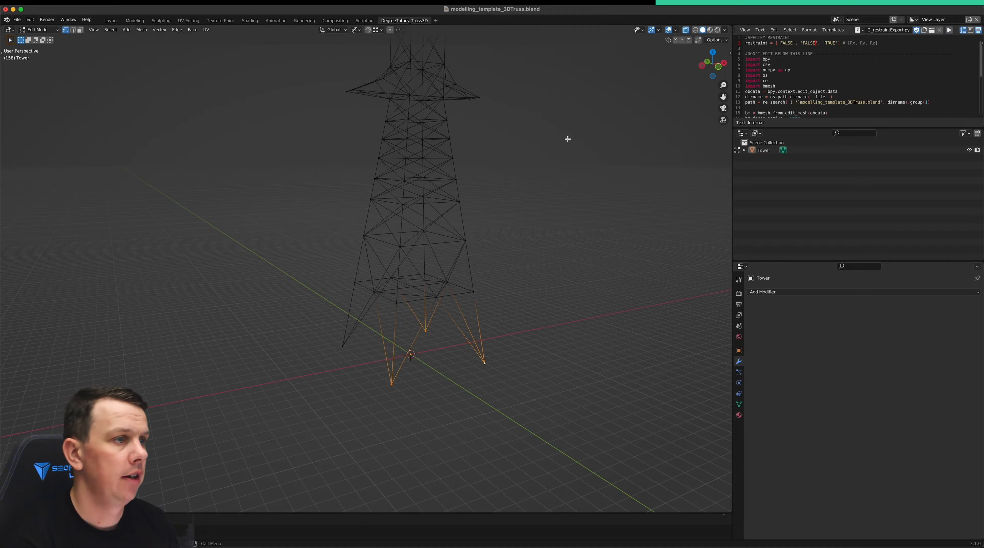
- Close the outdated Restraint-Data and Nodes workbooks in Excel, and reopen the newly exported 3.0 Restraint-Data.csv with all its data selected
key(ctrl+Up)
click(753, 394)
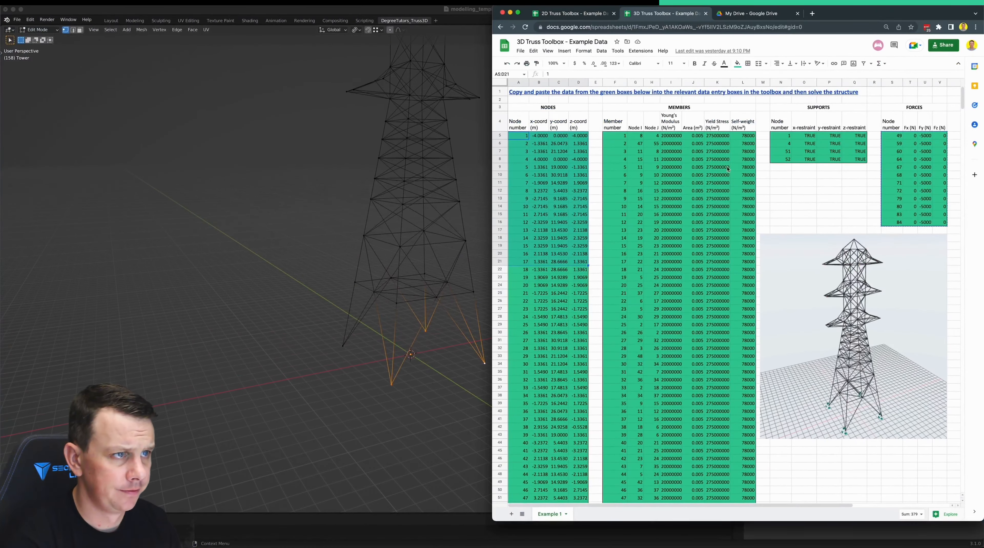
key(ctrl+Up)
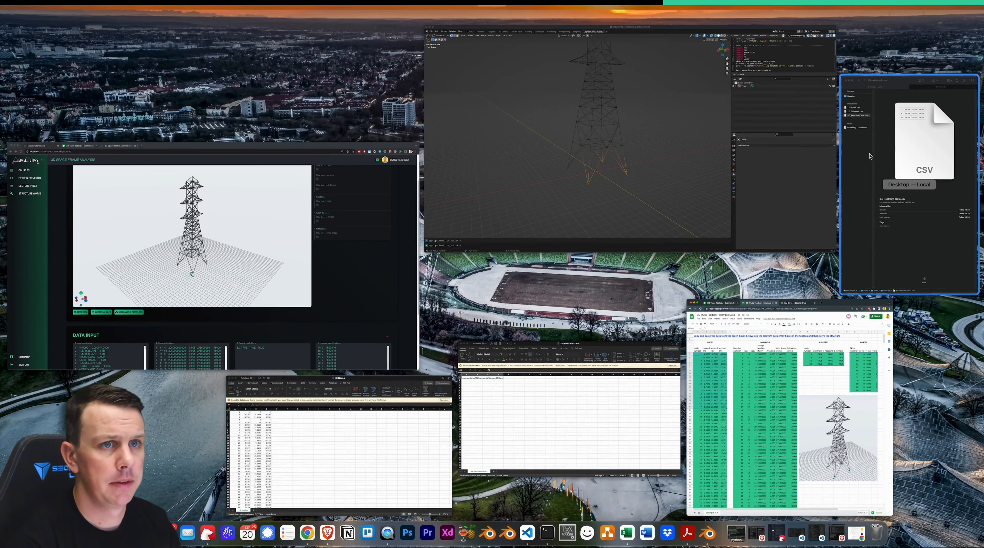
click(888, 148)
click(707, 154)
double_click(702, 100)
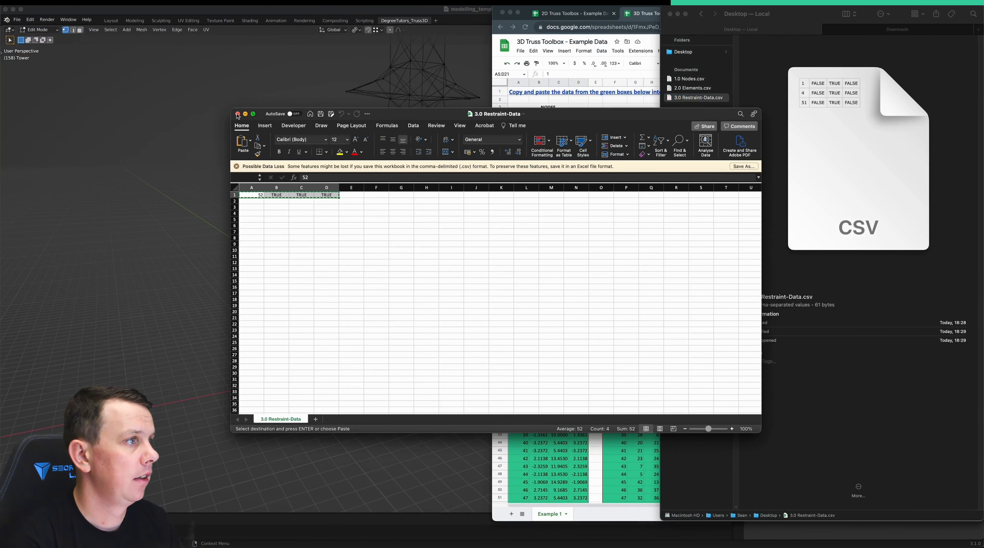
click(237, 114)
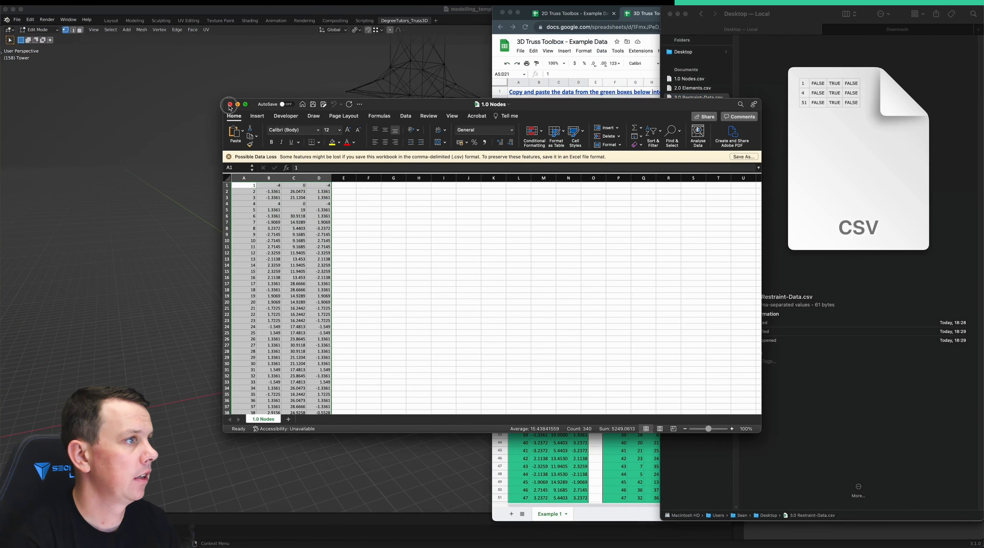
click(229, 104)
double_click(702, 99)
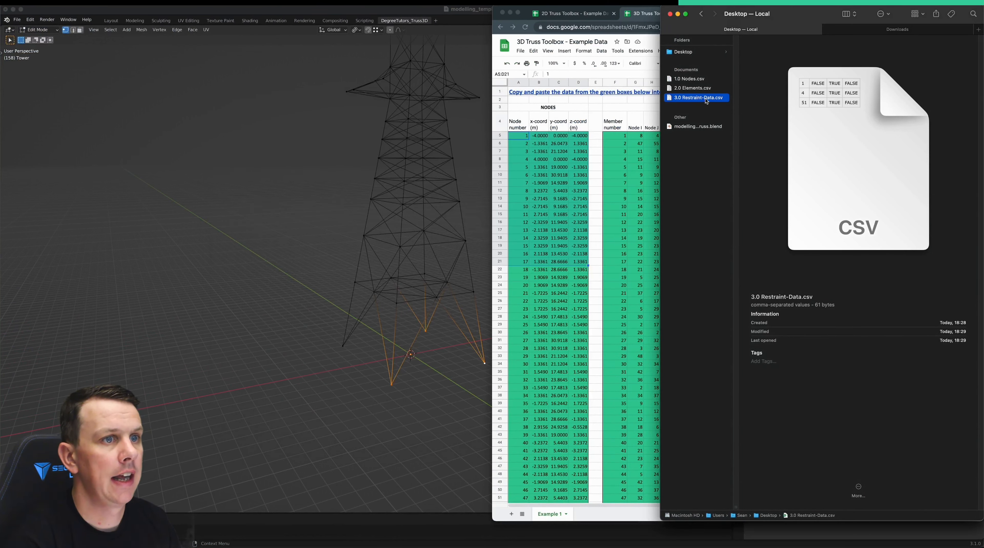
key(super+a)
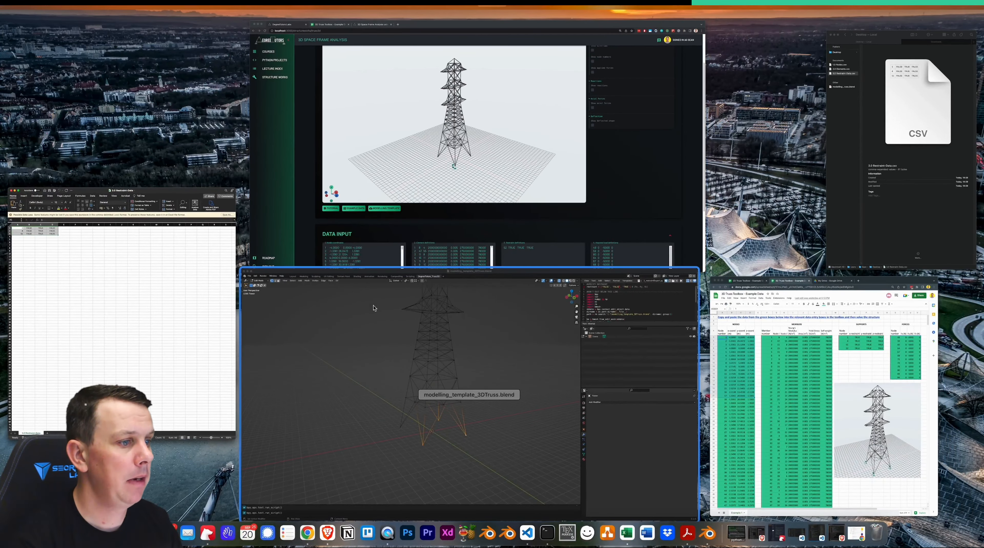
- Compare the axis orientation of the Blender tower model with that of the 3D Space Frame Analysis view
click(405, 413)
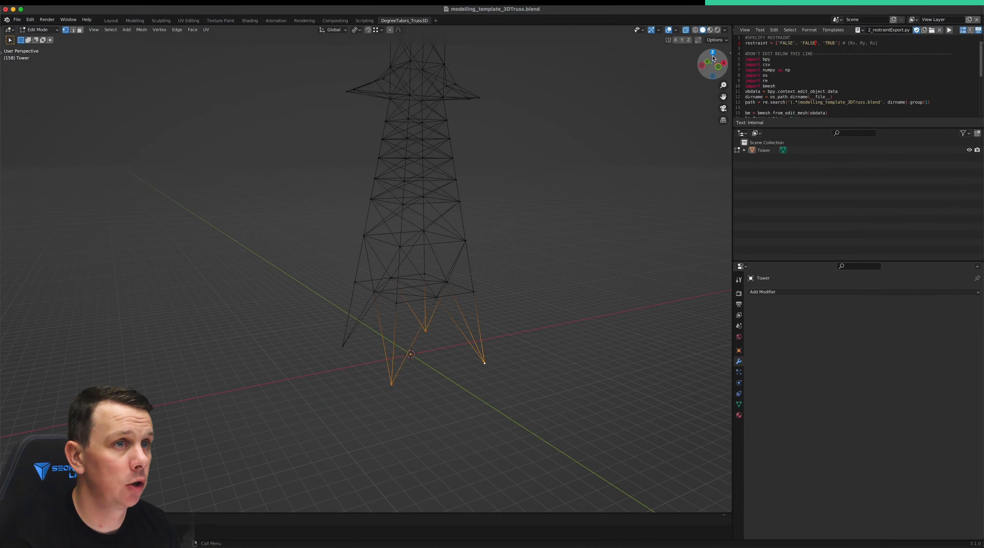
key(ctrl+Up)
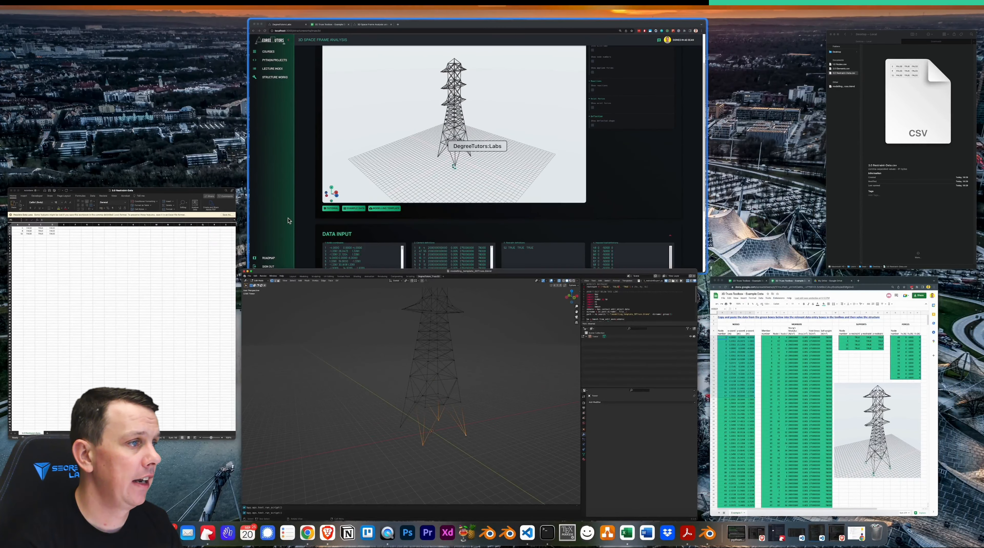
click(298, 226)
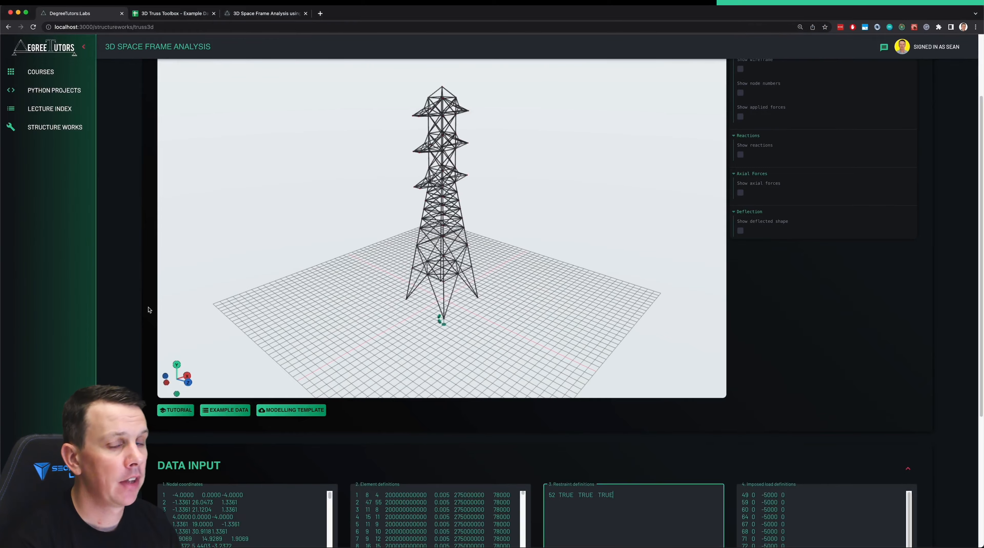
key(ctrl+Up)
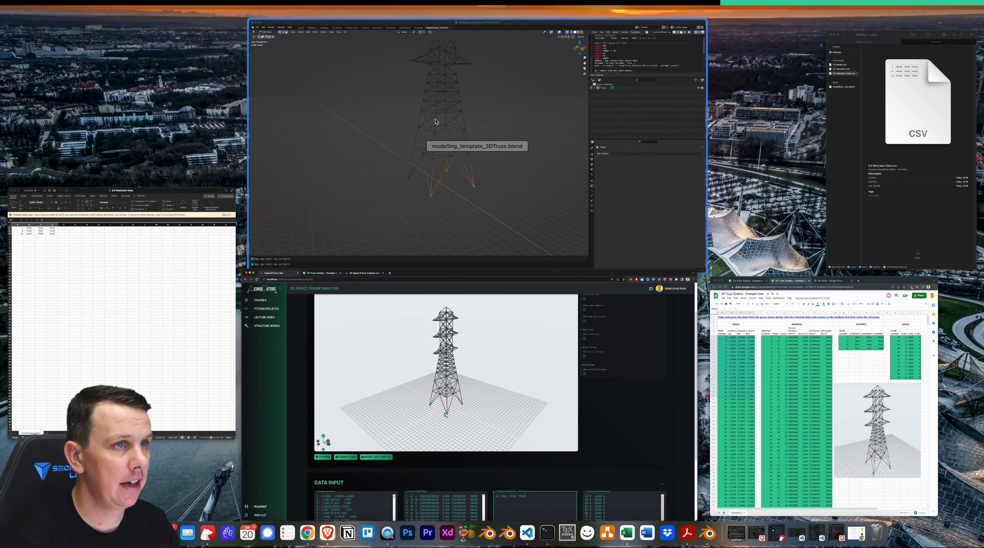
click(515, 188)
key(ctrl+Up)
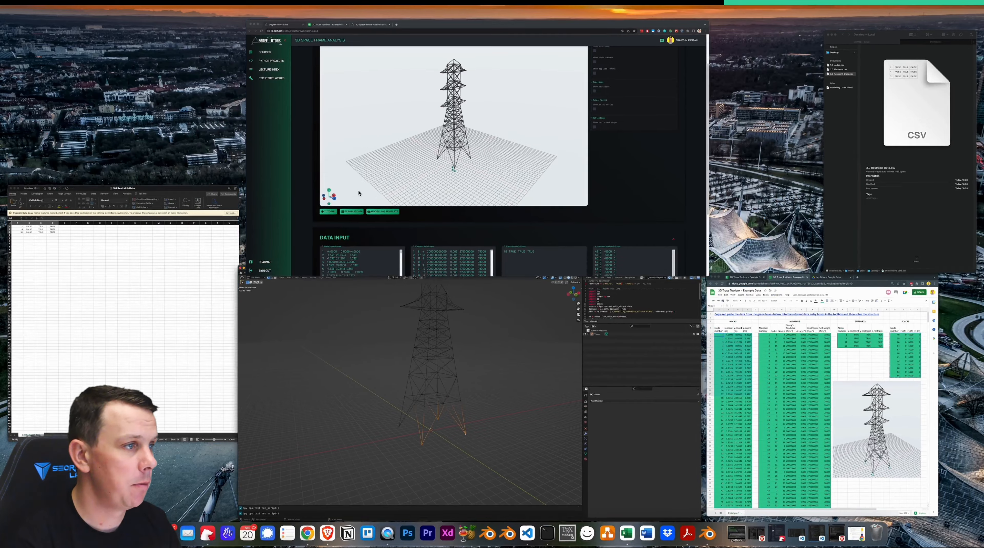
click(427, 143)
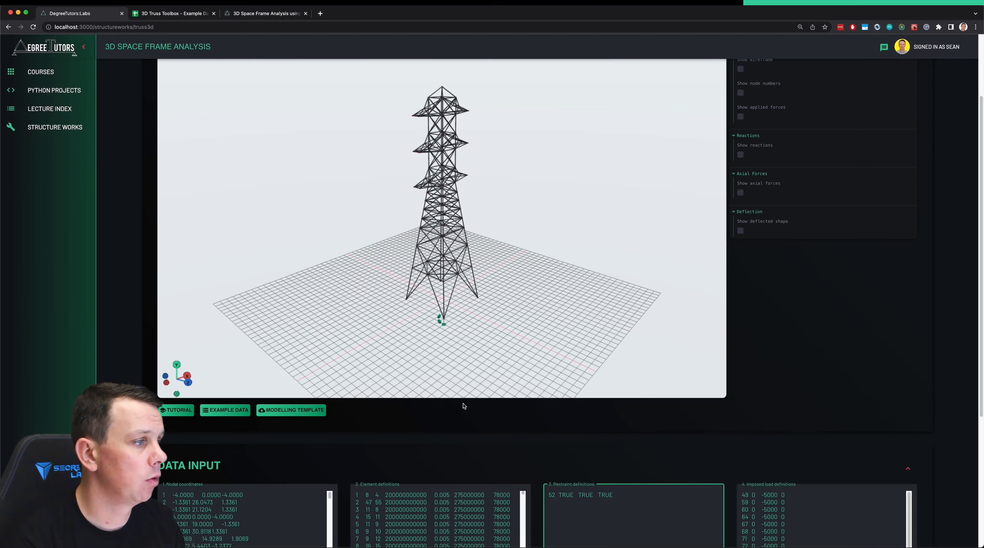
key(ctrl+Up)
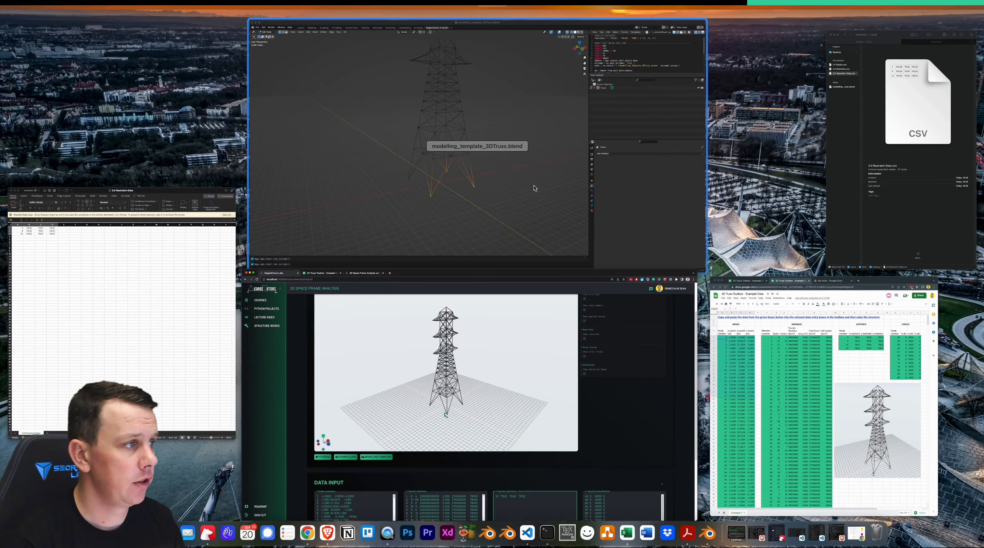
click(405, 255)
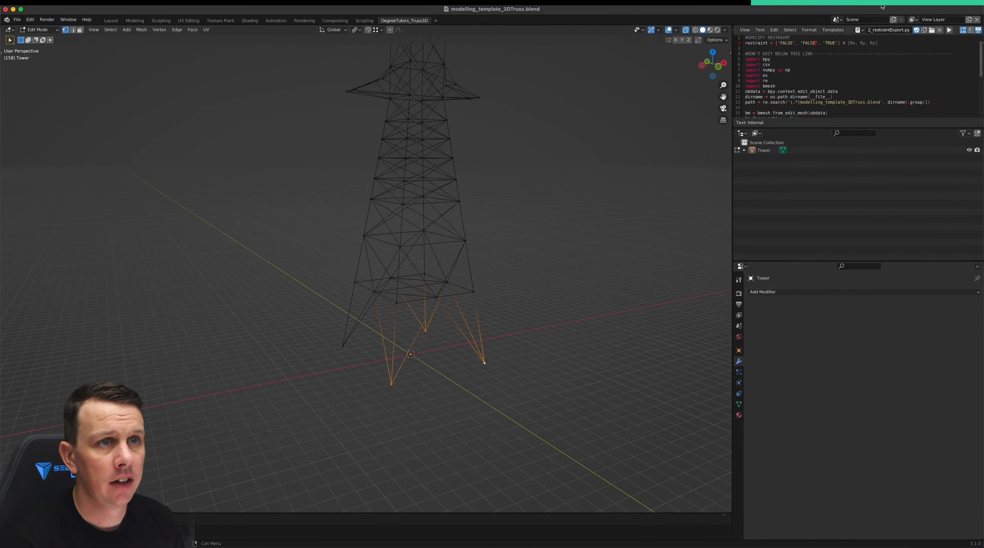
key(ctrl+Up)
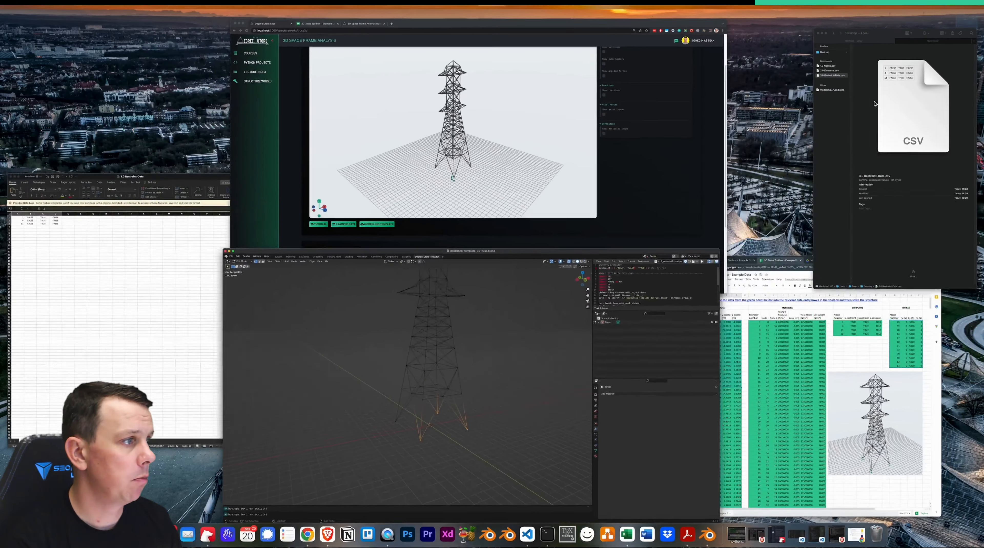
- Copy the three restraint rows from the Excel sheet and append them below the node 52 row in the toolbox's restraint definitions
click(156, 325)
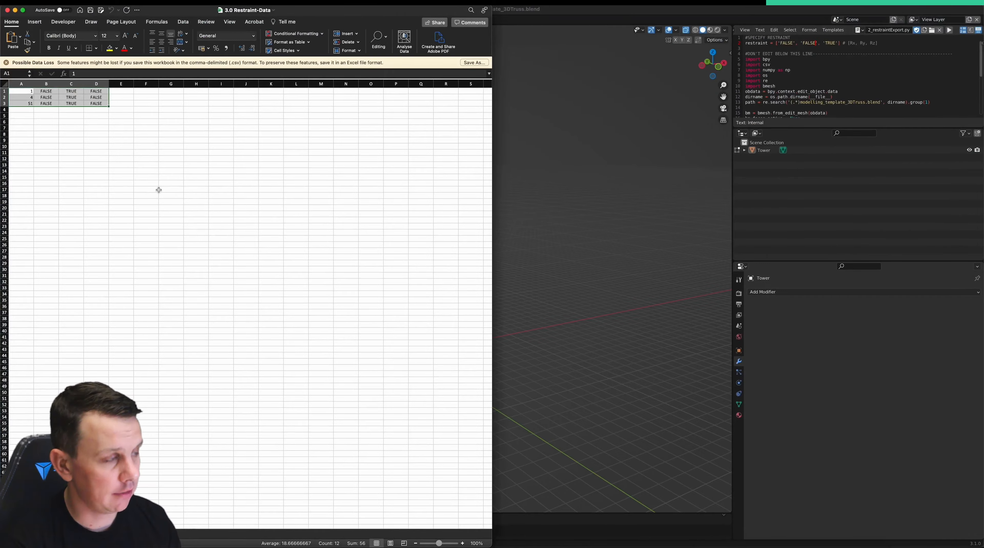
key(super+c)
key(ctrl+Up)
click(413, 187)
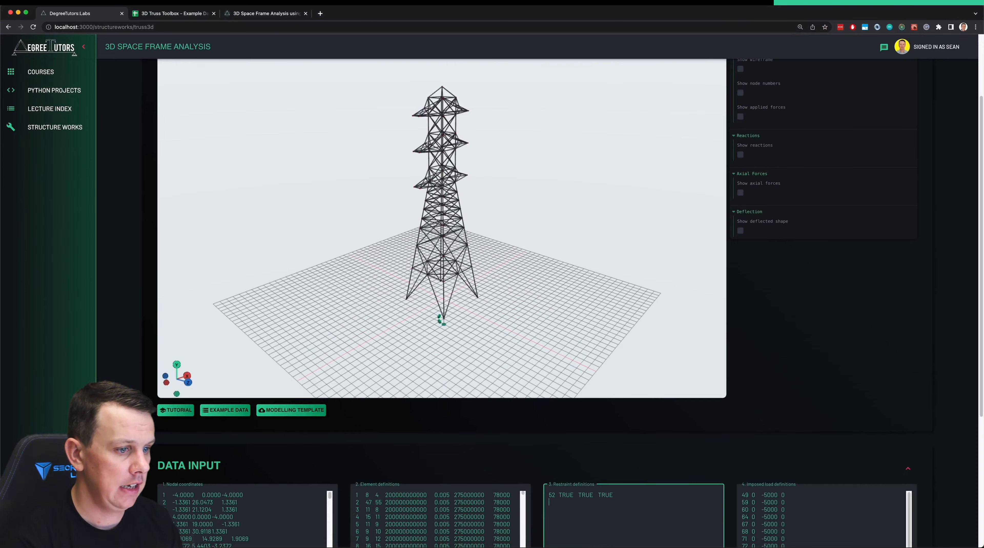
key(super+v)
- Examine the restraint symbols at the tower's four feet in the structure view
scroll(445, 296, up, 8)
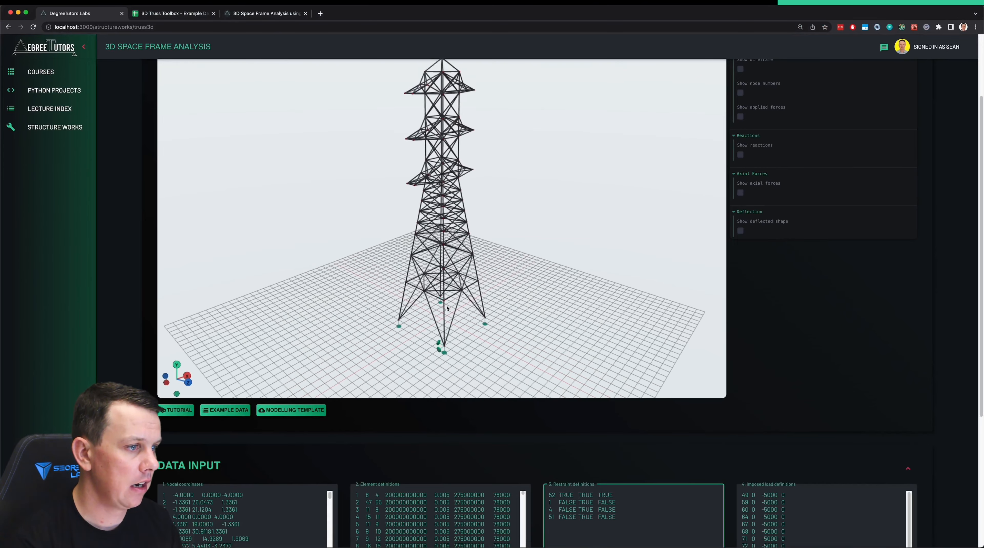
right_drag(471, 328, 474, 266)
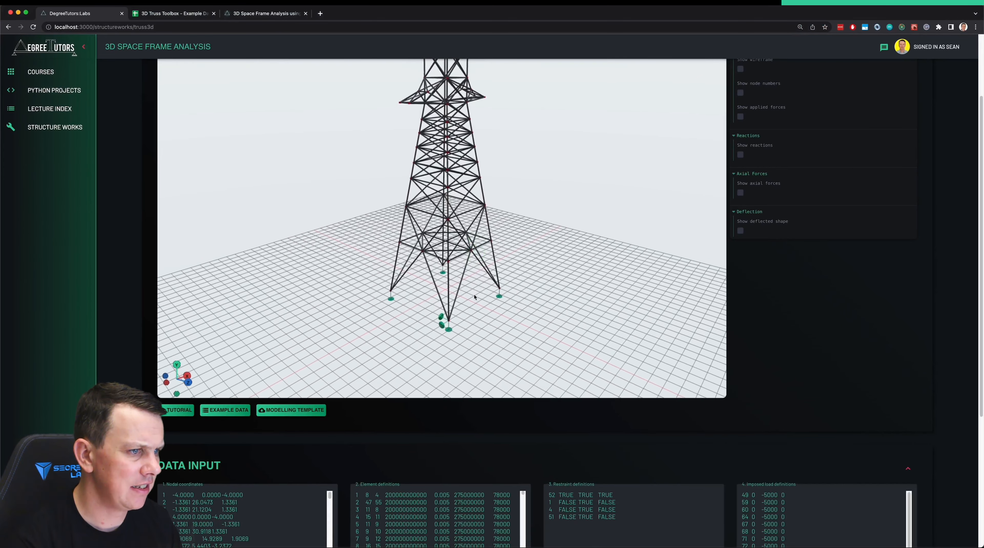
scroll(503, 324, up, 6)
right_drag(503, 324, 438, 258)
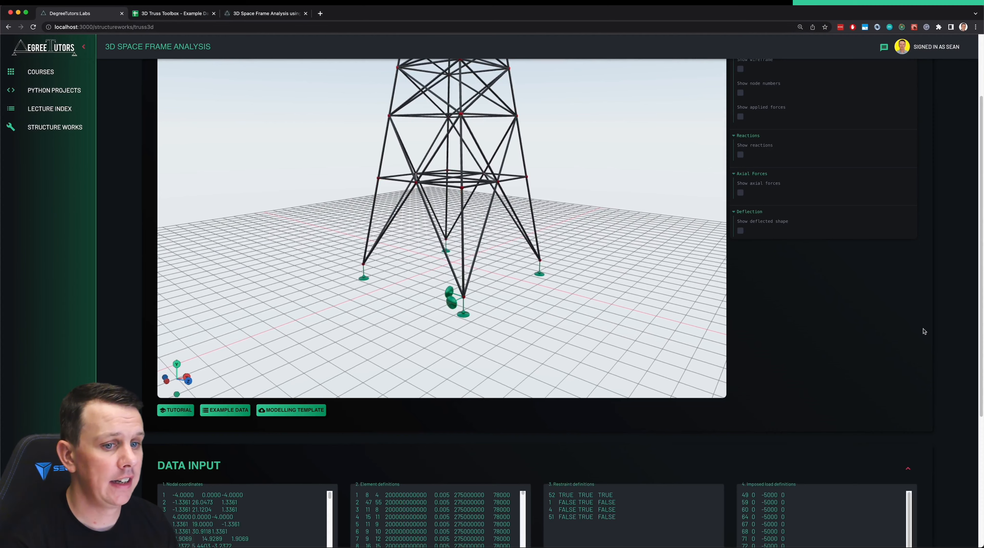
scroll(921, 346, down, 5)
scroll(759, 313, up, 7)
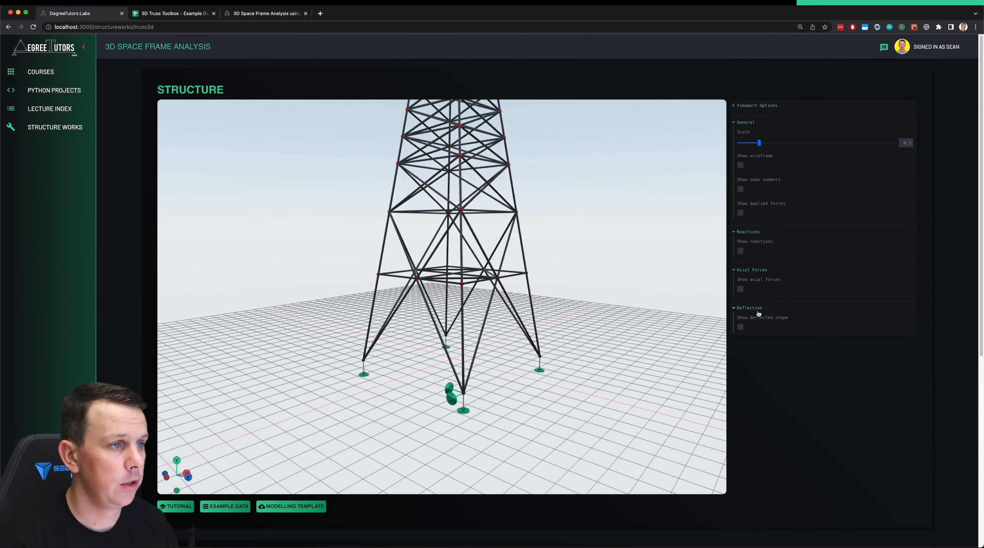
scroll(606, 313, down, 2)
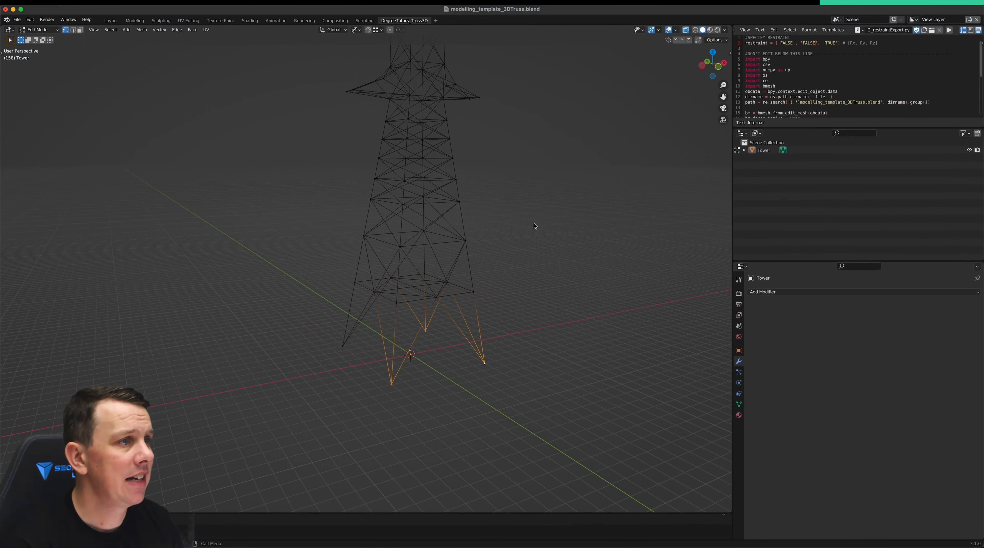
- Return to Blender, set the first two restraint values in the script to TRUE and load the 3_forceExport.py script
scroll(445, 315, down, 5)
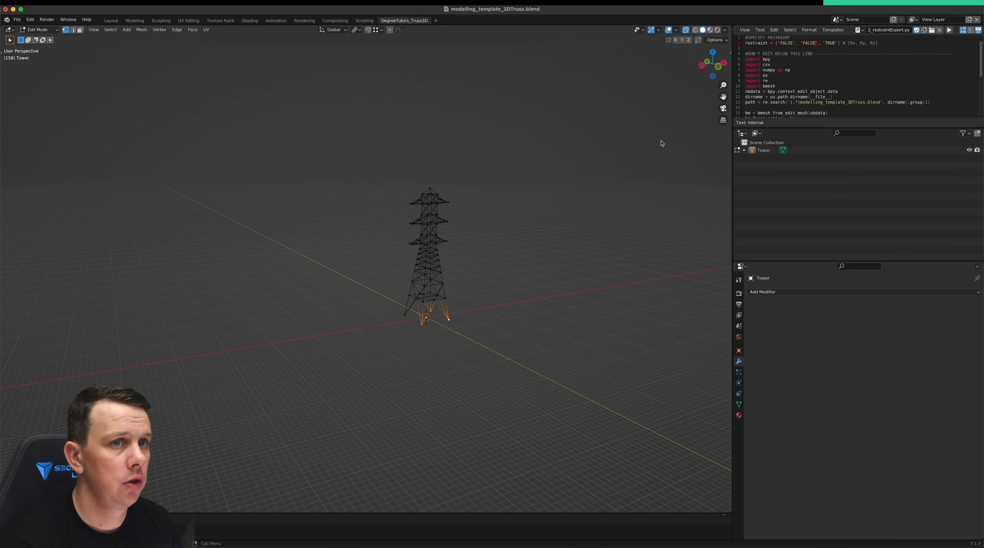
double_click(790, 43)
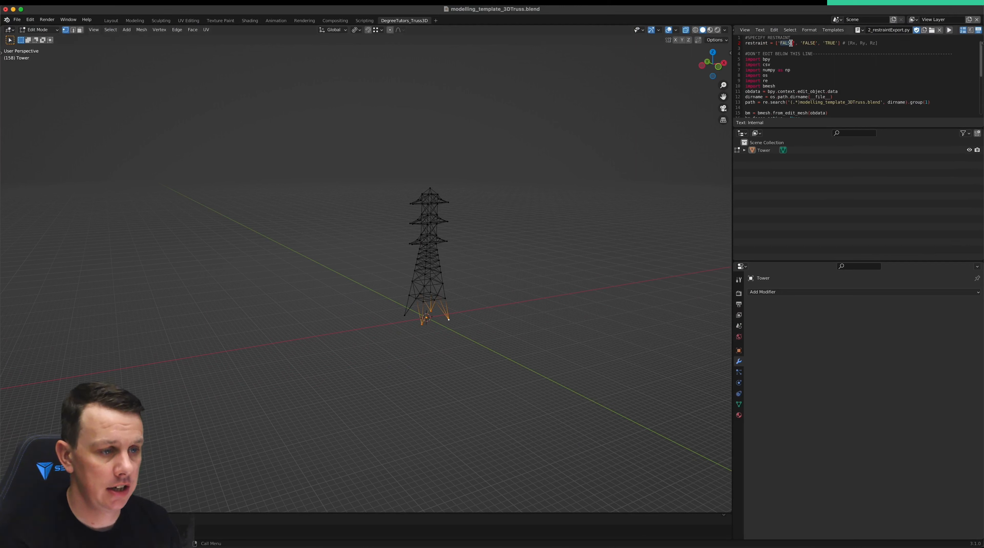
text(TRUE)
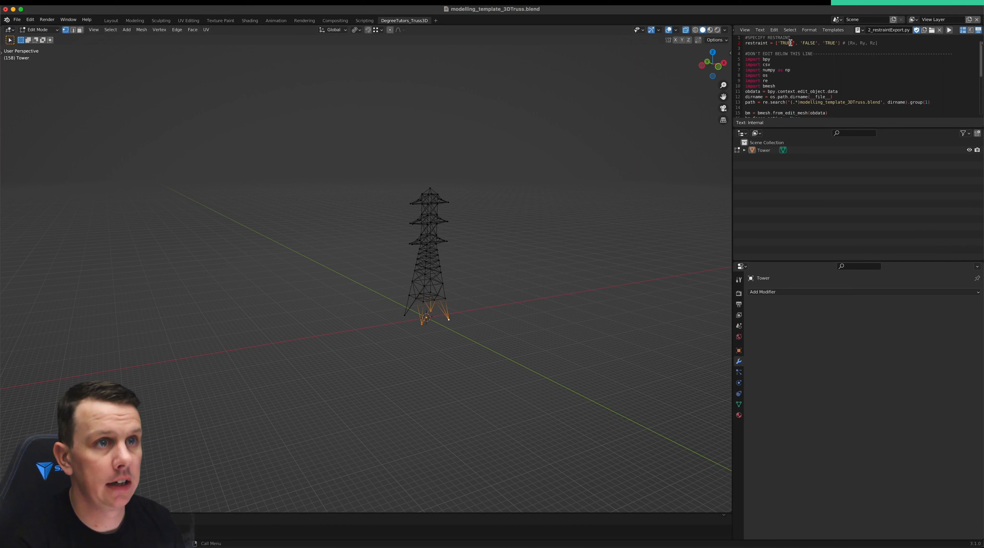
double_click(808, 43)
text(TRUE)
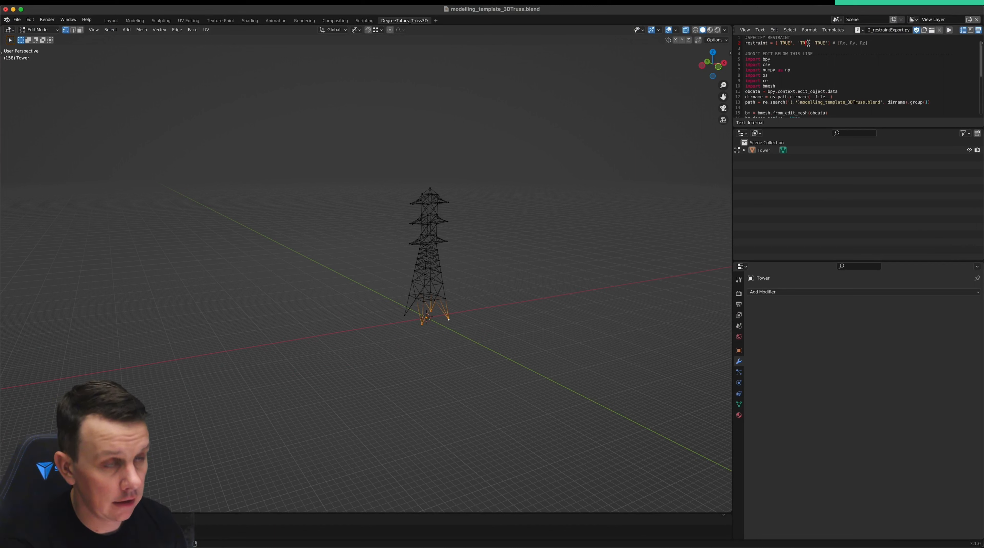
click(861, 29)
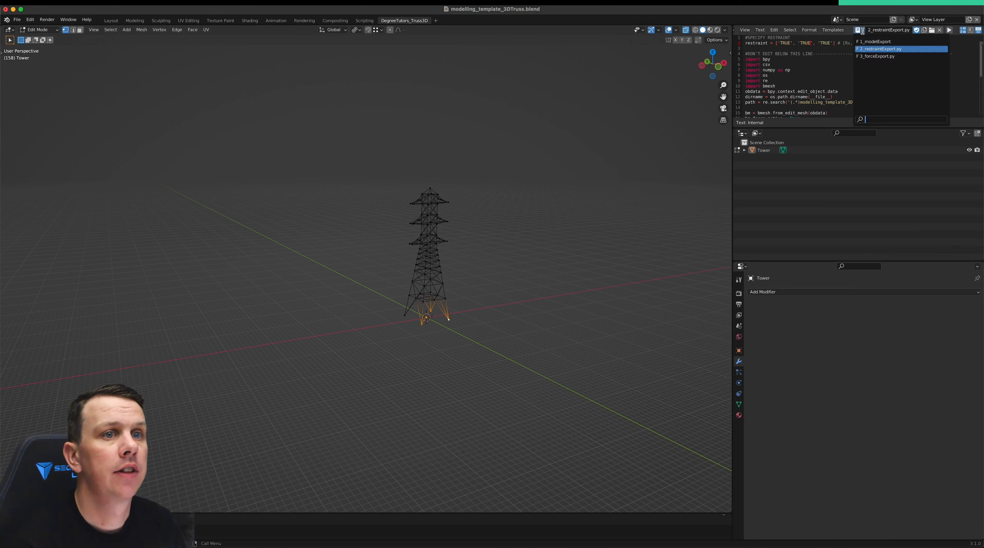
click(876, 57)
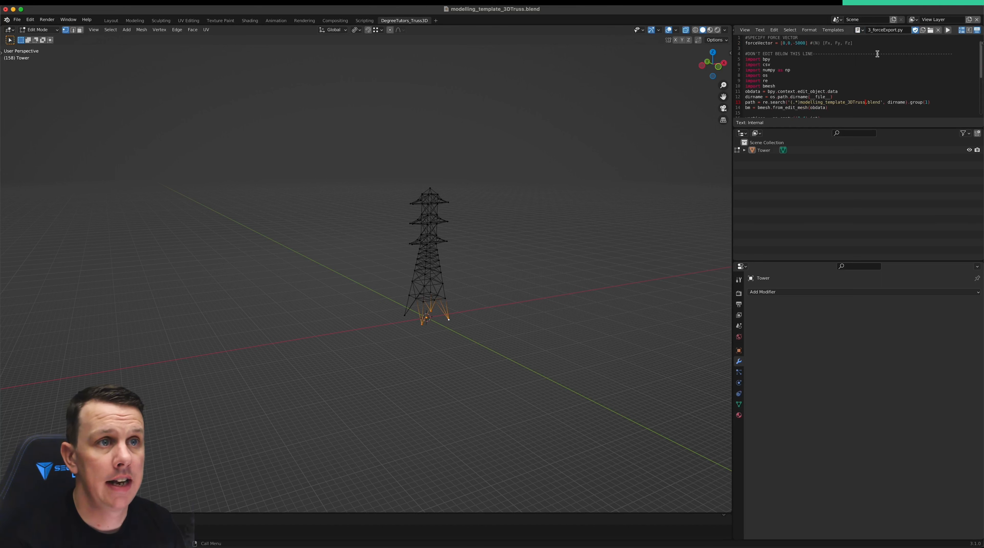
- Select the outer tip vertices on both sides of the tower's three crossarm levels
scroll(408, 242, up, 5)
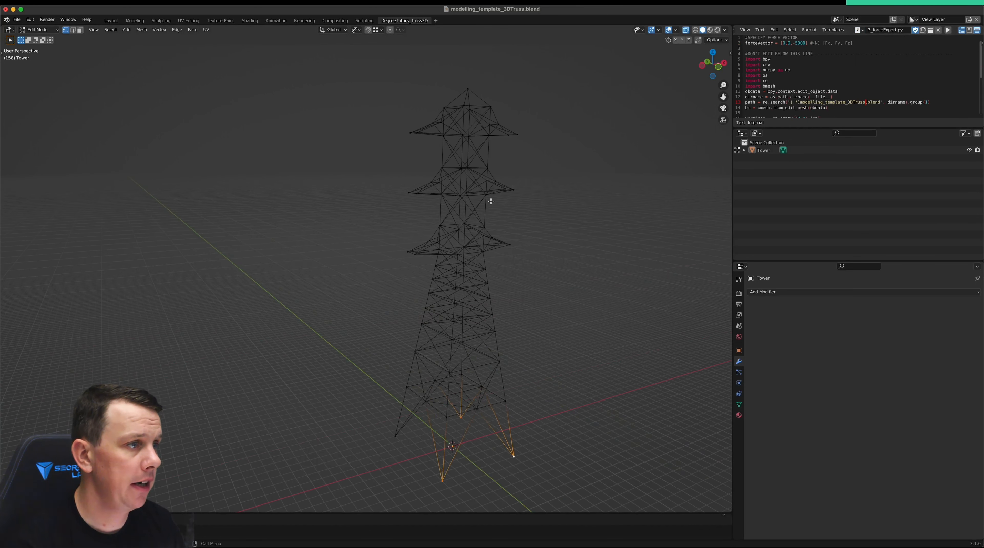
click(410, 134)
middle_drag(566, 158, 542, 182)
shift+click(516, 189)
shift+click(512, 187)
shift+click(506, 182)
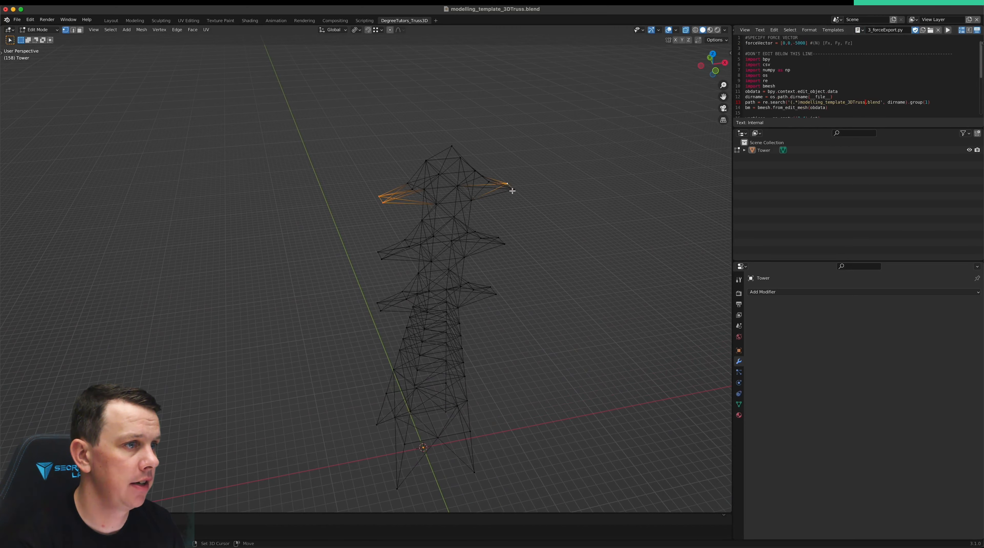
shift+click(513, 190)
shift+click(379, 252)
shift+click(378, 303)
shift+click(504, 244)
shift+click(496, 294)
- Examine the force export script's code and the three components of its force vector
drag(769, 54, 851, 54)
scroll(821, 91, down, 5)
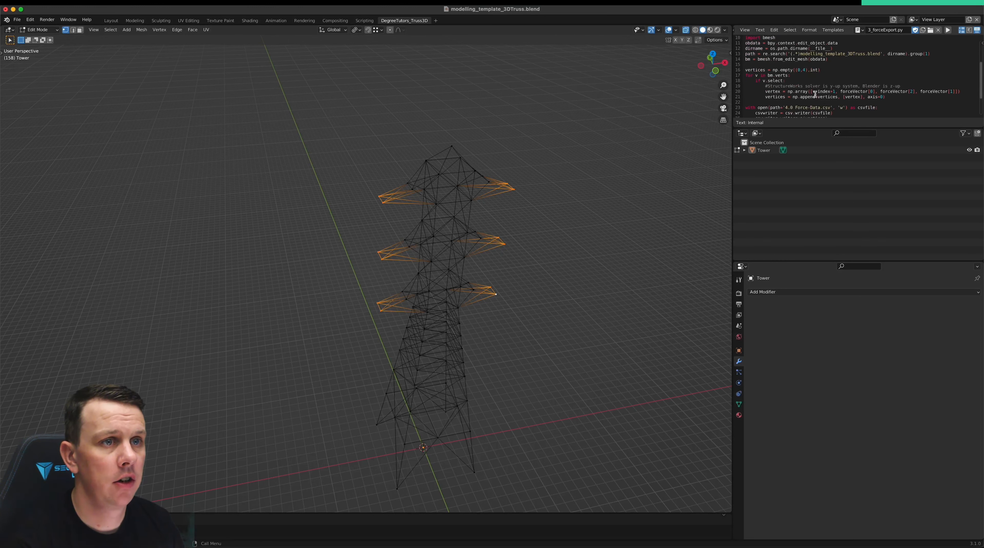
scroll(815, 95, up, 5)
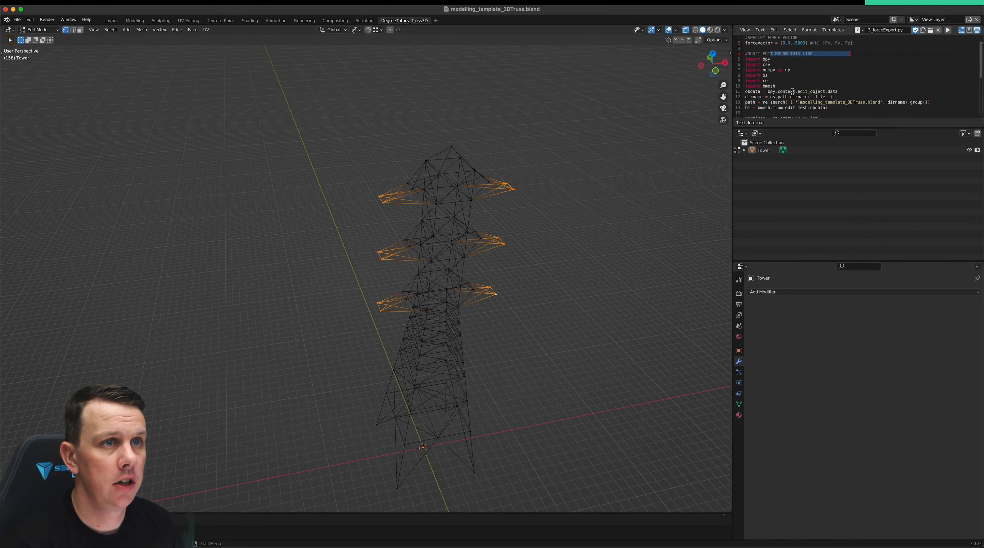
click(794, 43)
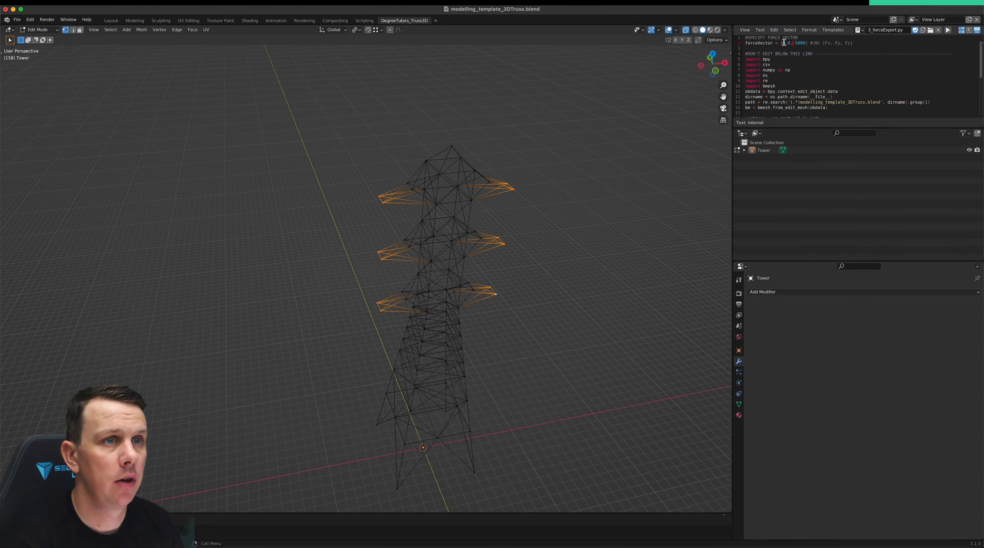
click(784, 43)
click(789, 43)
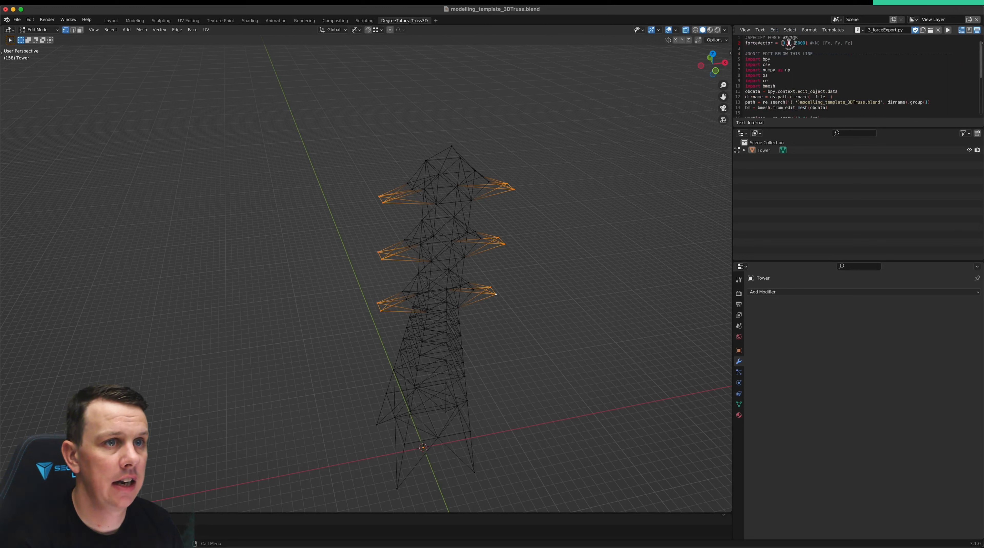
double_click(796, 43)
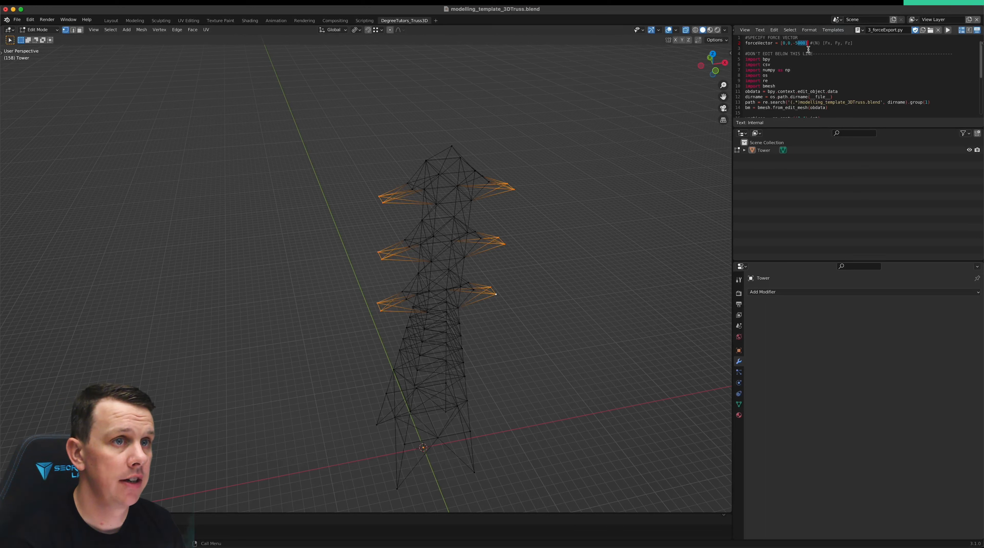
- Switch to Finder and preview the 4.0 Force-Data.csv file
click(817, 66)
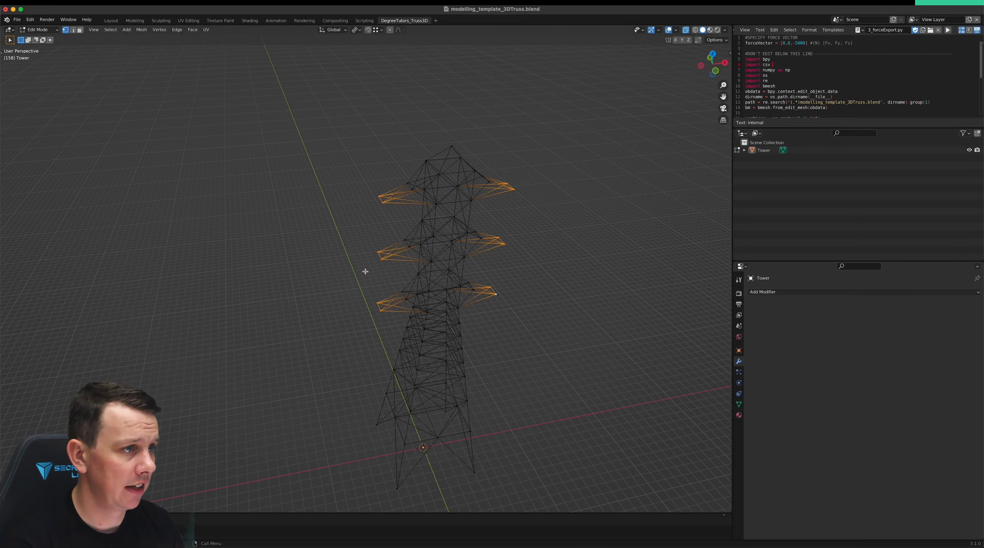
key(ctrl+Up)
click(892, 169)
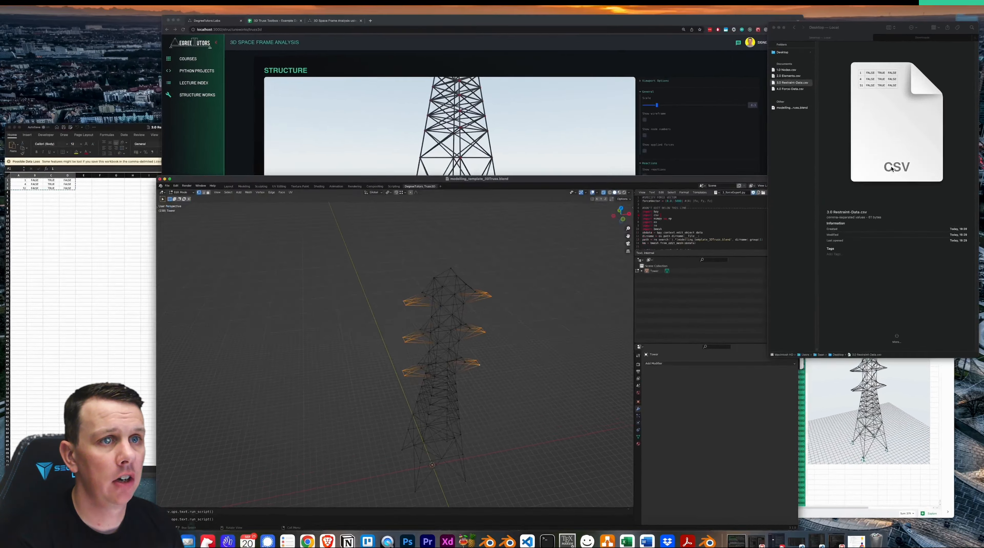
click(705, 109)
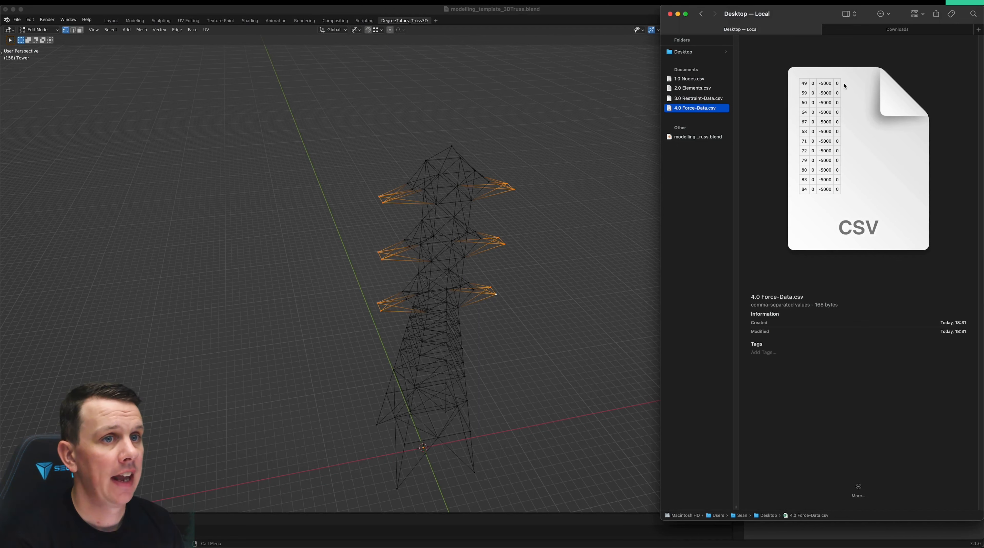
- Compare the force vector in the Blender export script with the force columns of the previewed CSV file
click(654, 95)
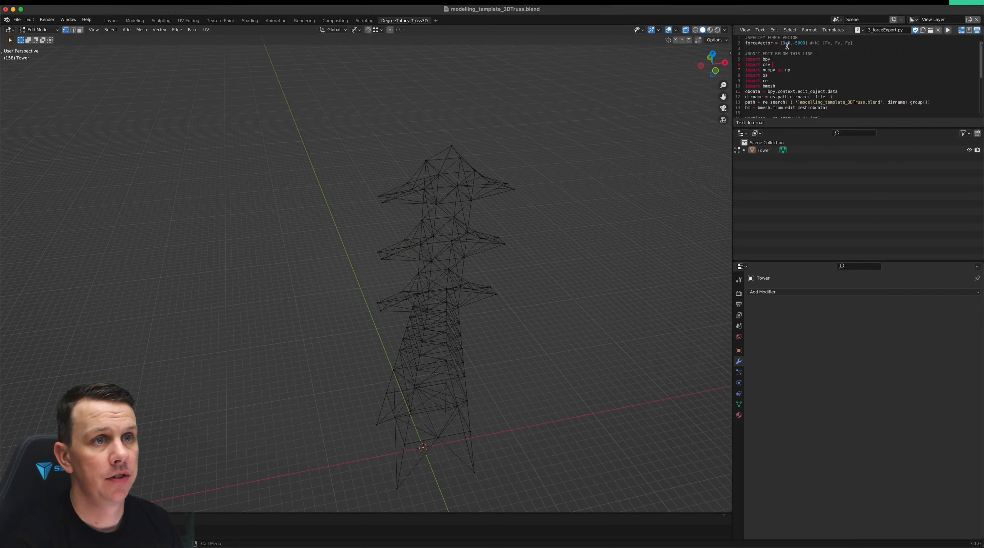
key(ctrl+Up)
click(915, 104)
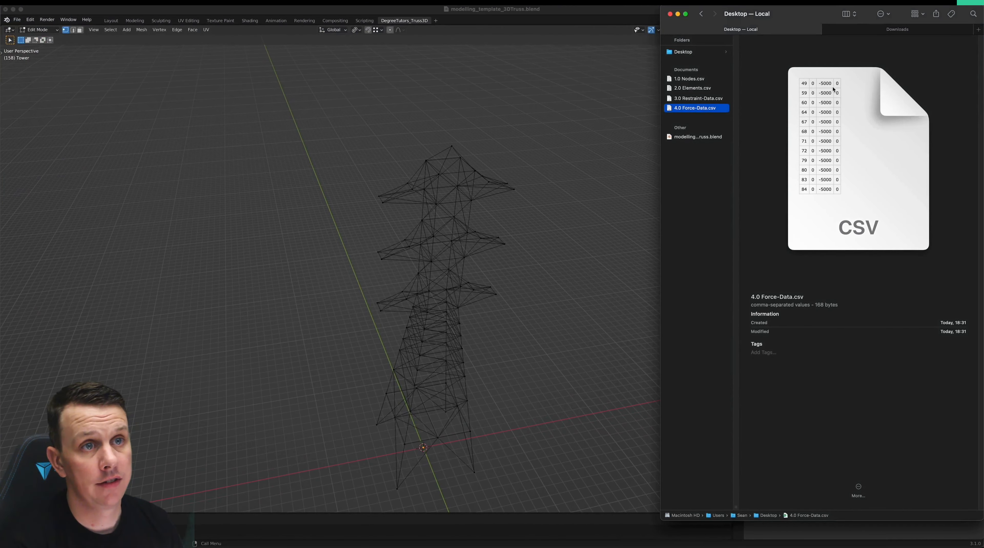
- Switch to the DegreeTutors 3D Space Frame toolbox and examine its axis orientation and the whole tower on the grid
key(ctrl+Up)
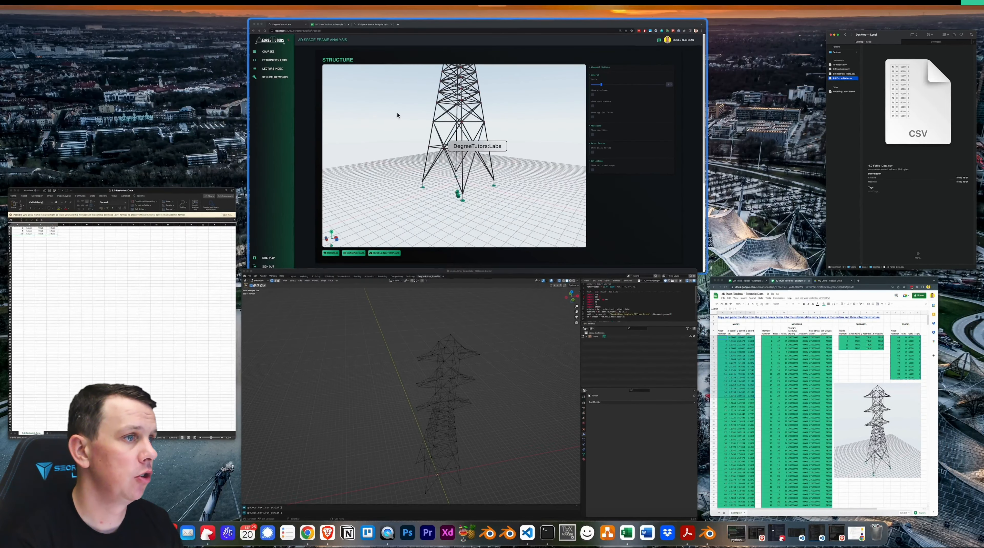
click(457, 153)
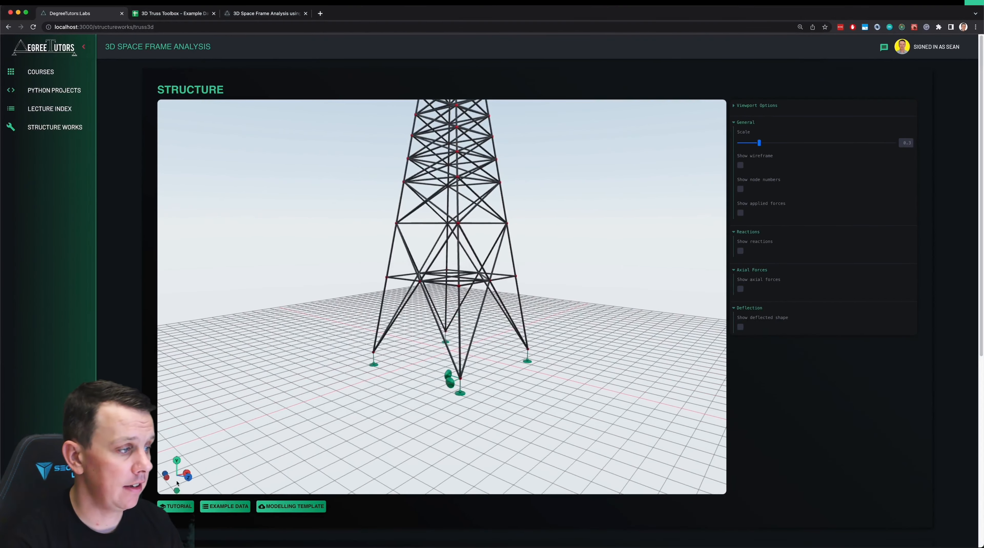
scroll(496, 340, down, 5)
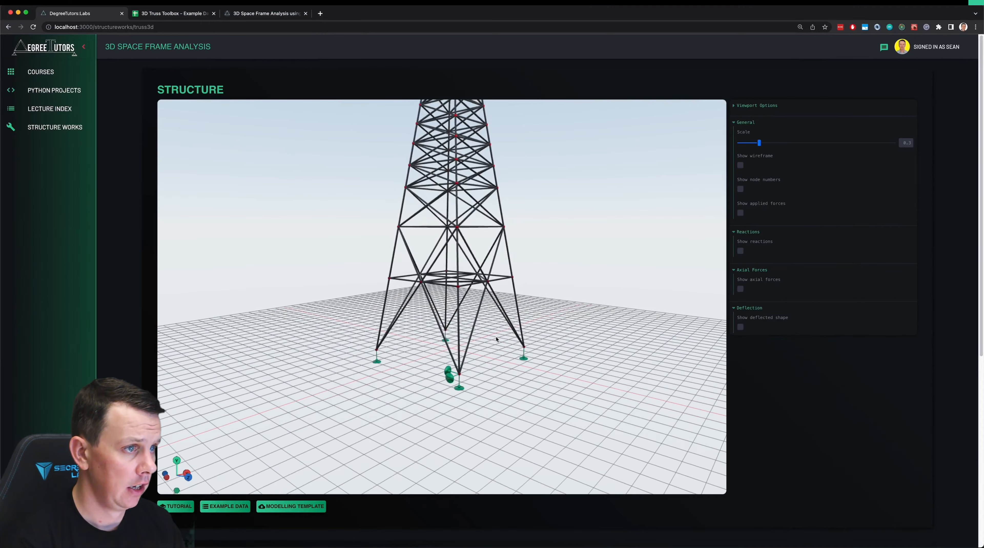
mouse_move(536, 334)
mouse_down()
mouse_move(597, 274)
mouse_move(543, 343)
mouse_up()
scroll(530, 336, down, 5)
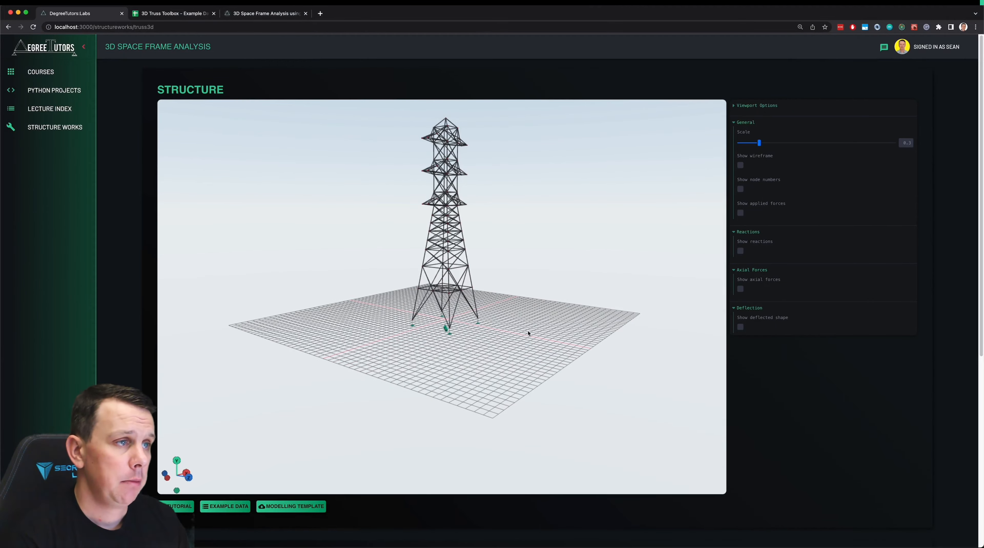
- Return to Blender, switch from Edit Mode to Object Mode and delete the Tower object from the scene
key(ctrl+Up)
click(412, 169)
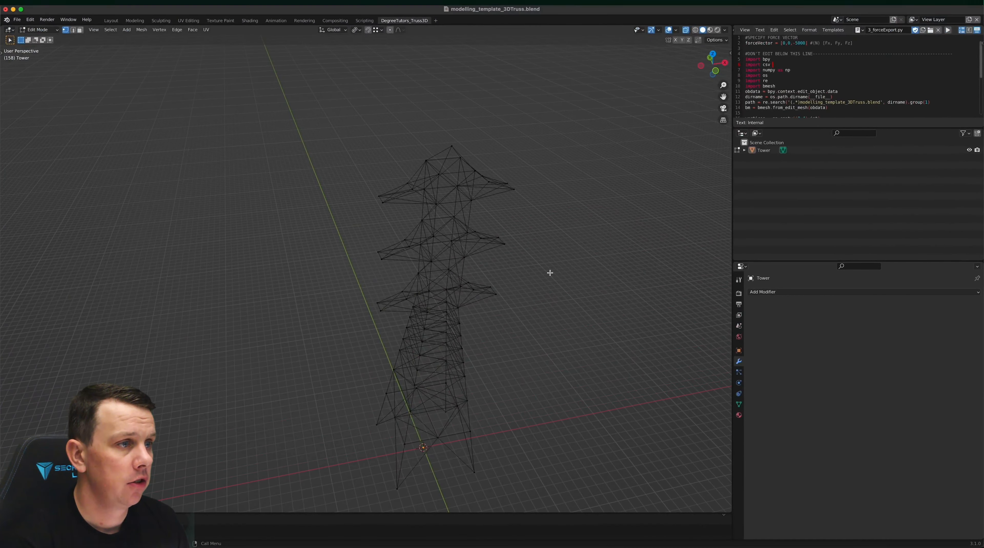
key(Tab)
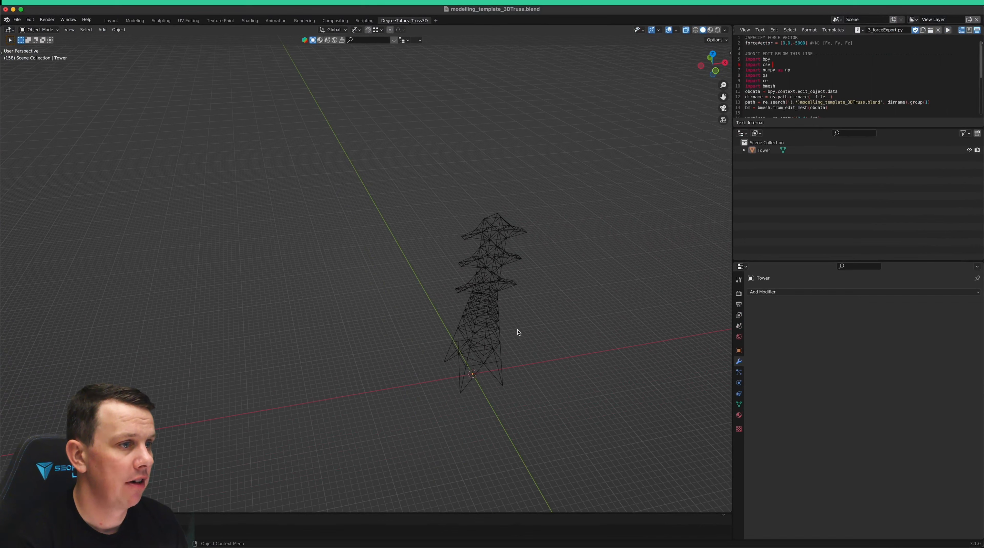
middle_drag(569, 390, 575, 363)
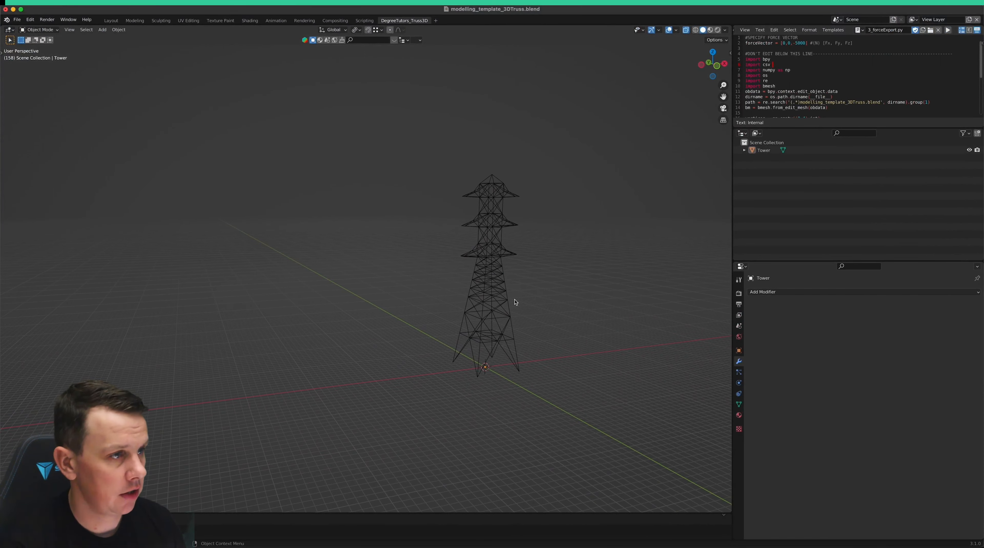
click(491, 216)
key(x)
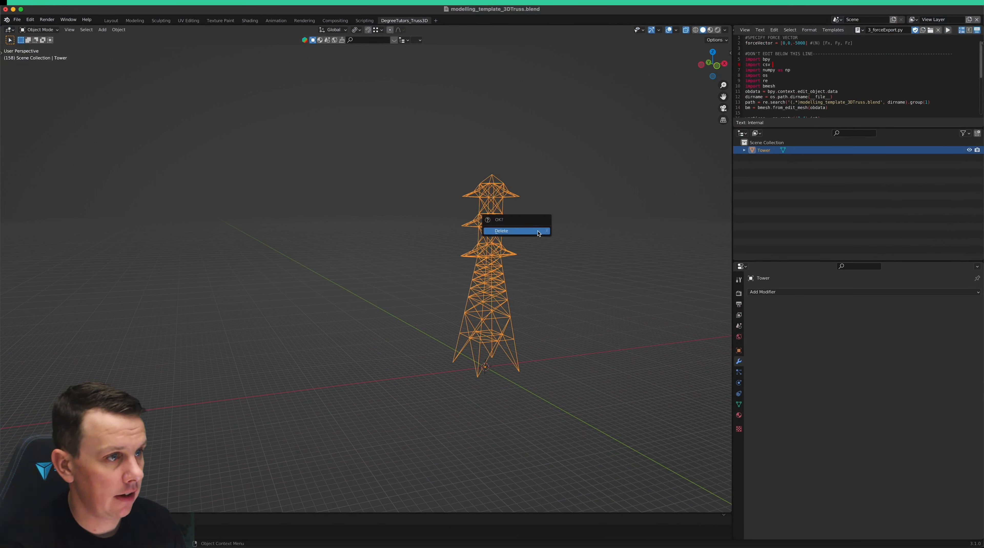
click(539, 233)
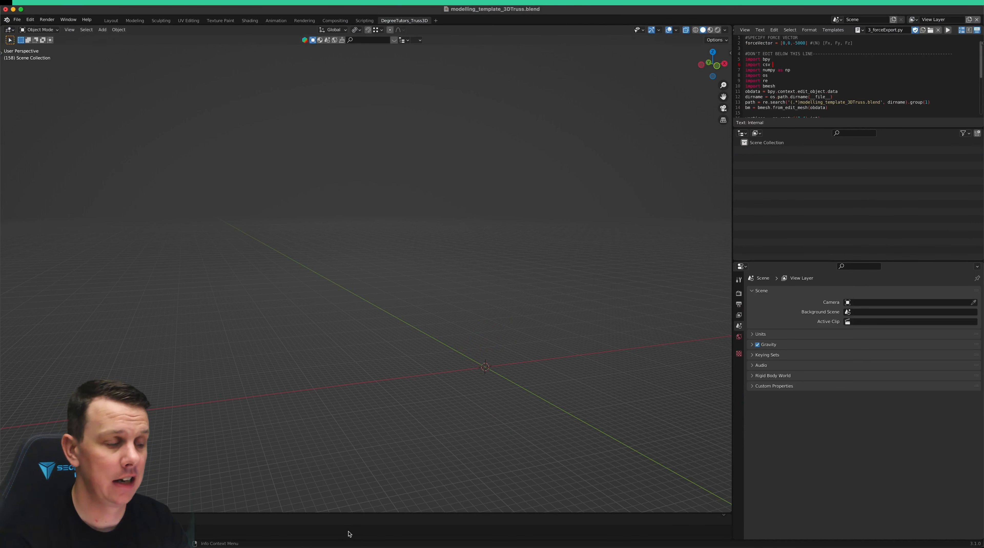
middle_drag(199, 314, 383, 343)
scroll(383, 343, up, 1)
scroll(367, 357, up, 4)
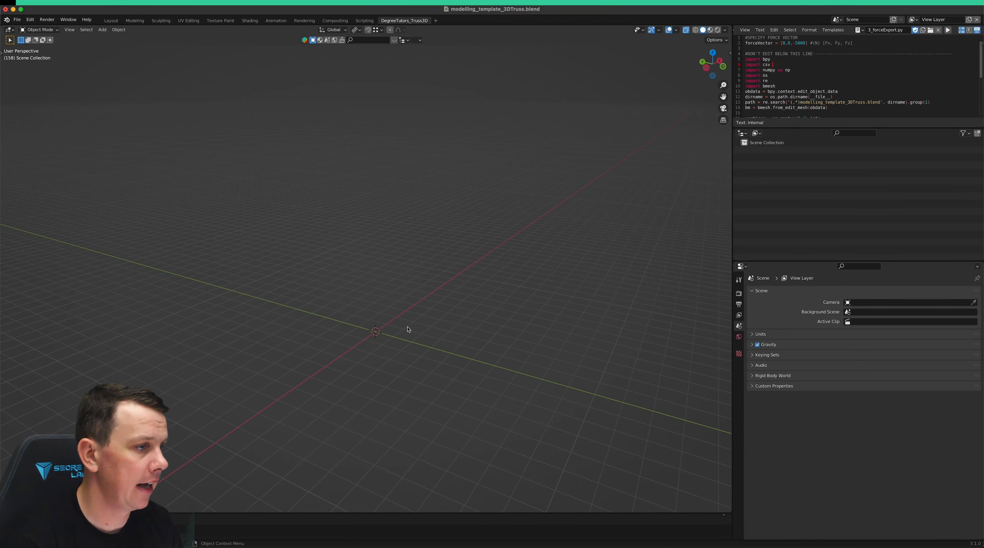
scroll(407, 327, up, 3)
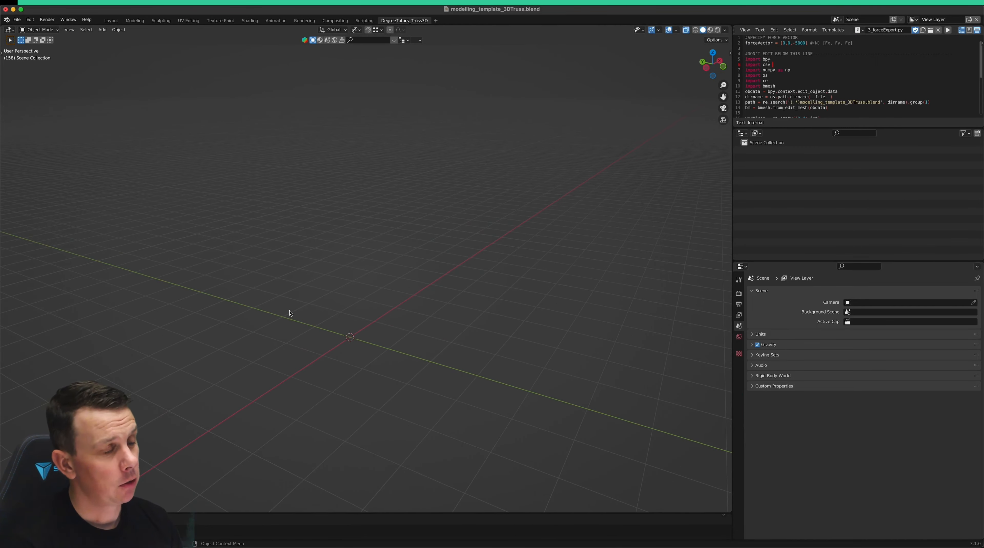
key(shift+a)
mouse_move(350, 336)
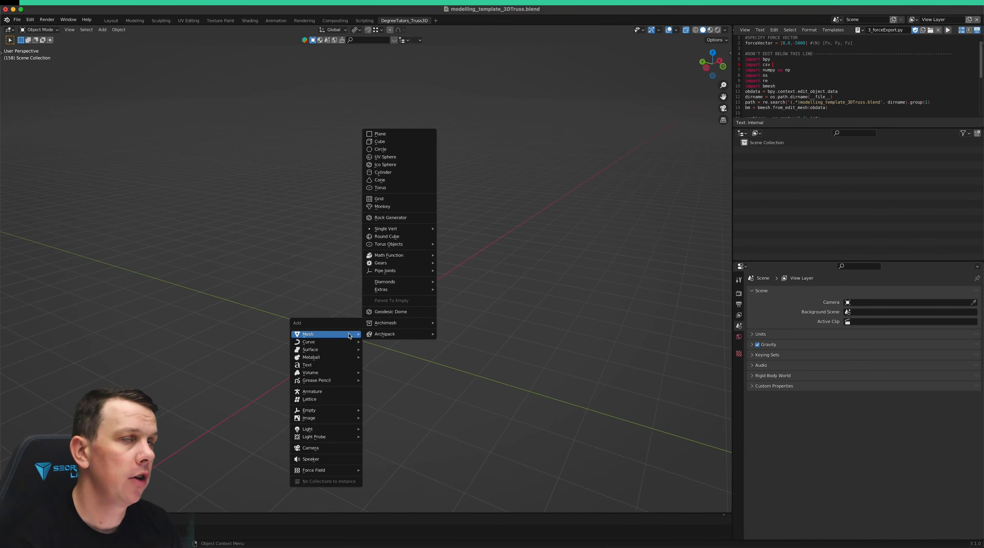
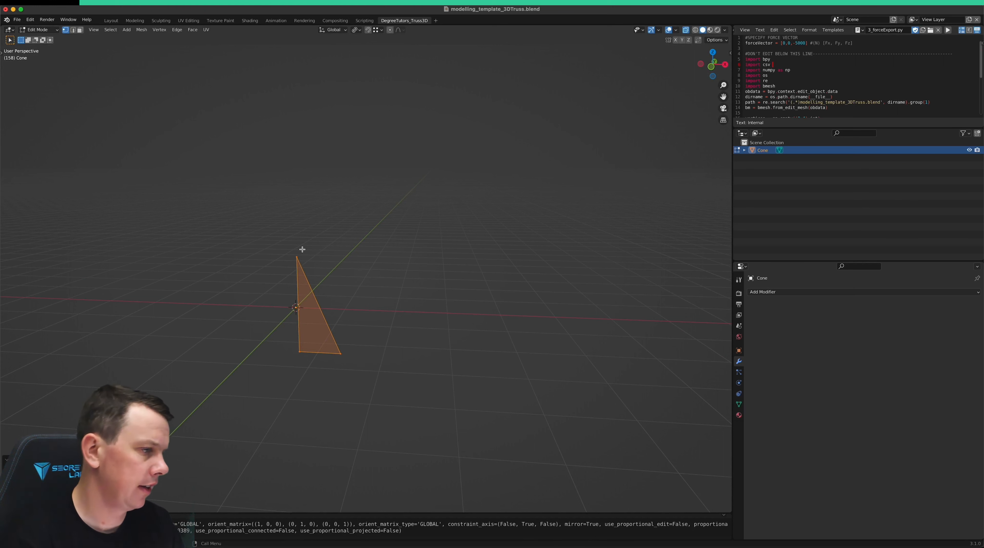
key(Tab)
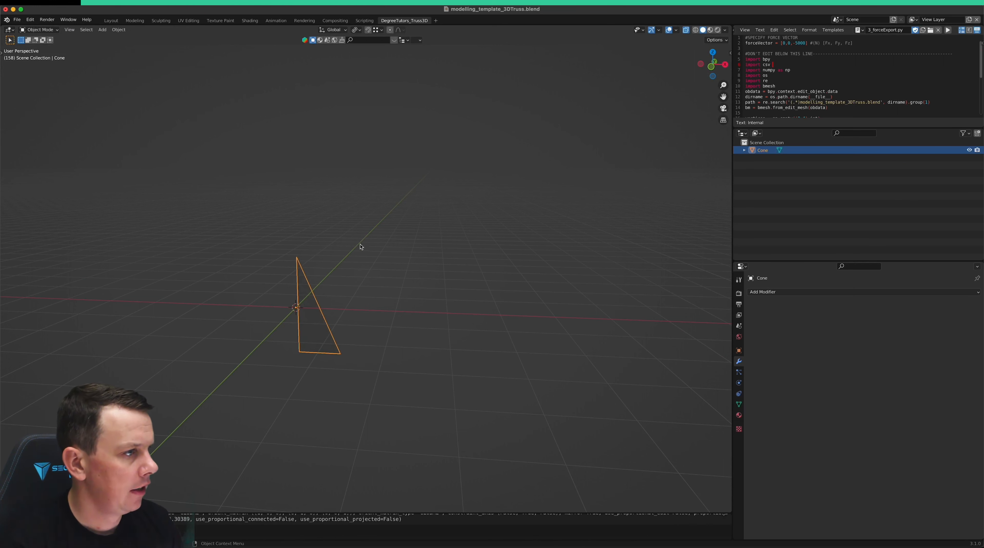
key(x)
click(338, 303)
- Add a cone mesh to the empty scene
key(shift+a)
mouse_move(340, 303)
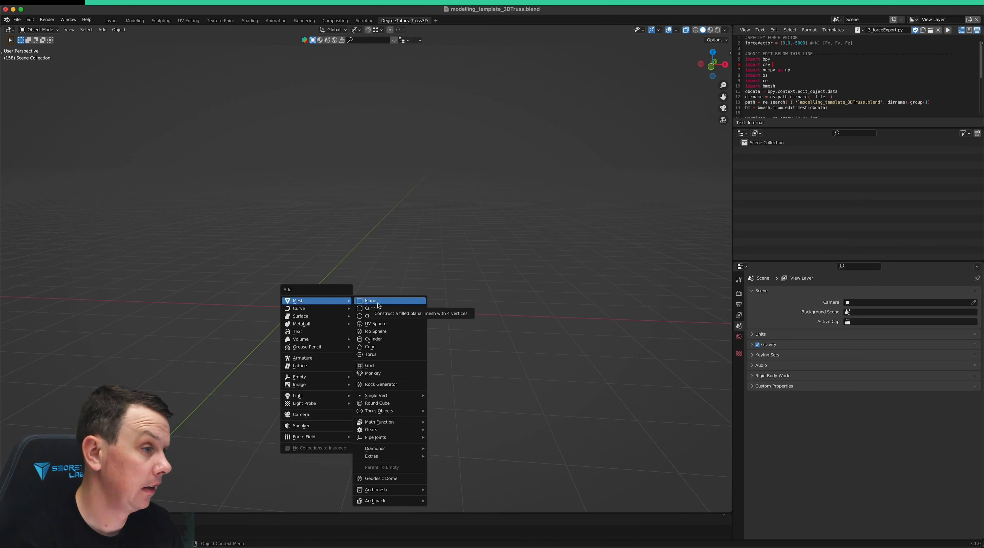
click(396, 350)
- Delete the cone's rear base vertex in Edit Mode so that only the front triangular face remains
middle_drag(360, 319, 391, 369)
key(Tab)
click(312, 281)
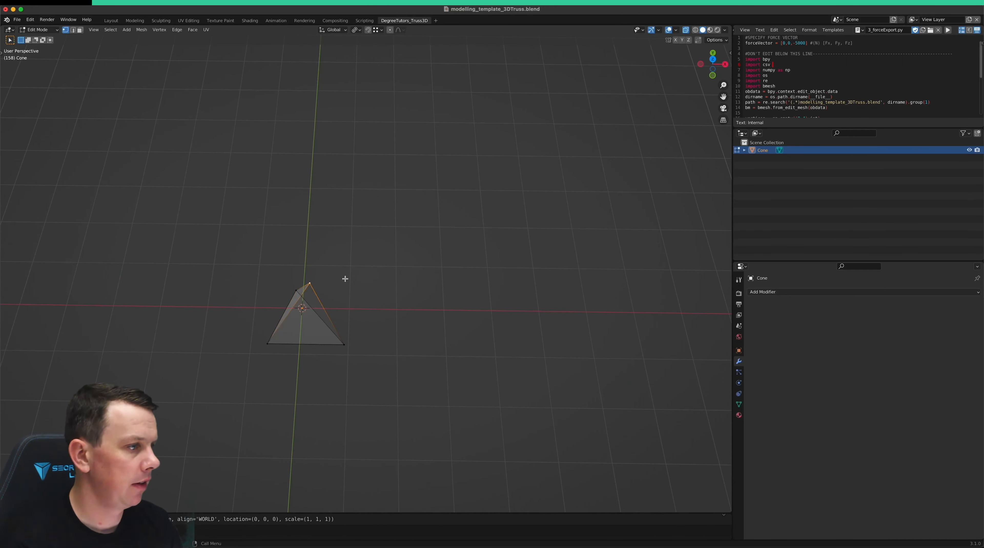
key(x)
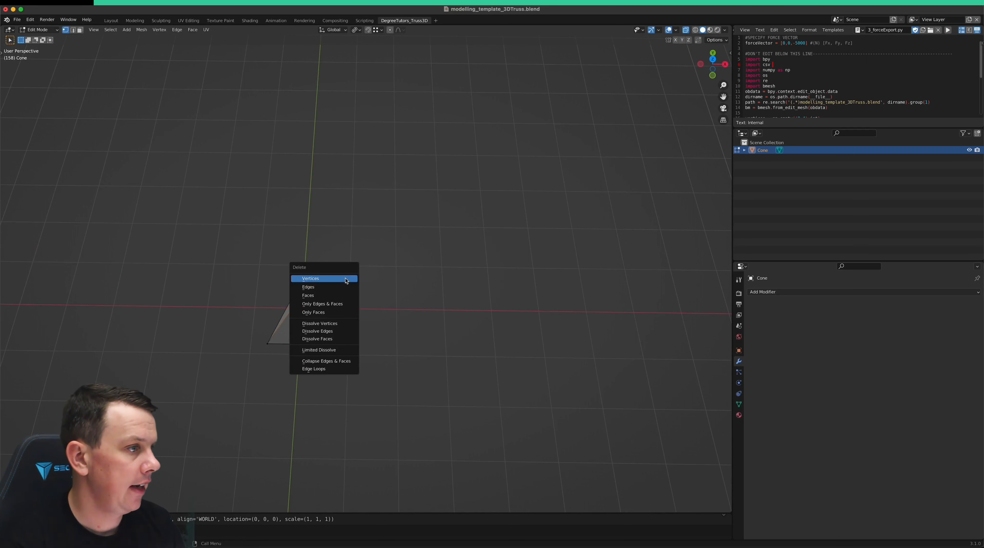
click(345, 280)
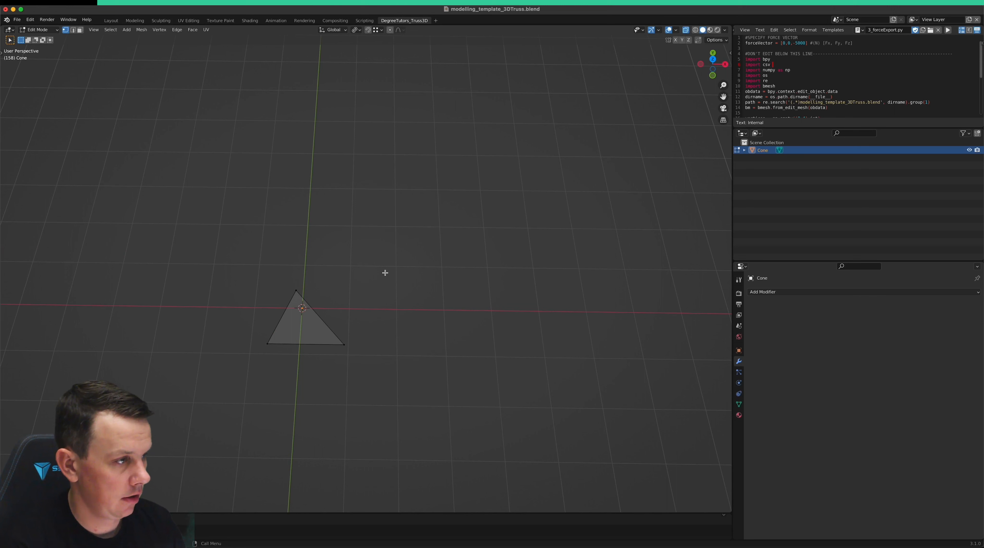
- Flatten the whole triangle by scaling it to 0 along the Y axis
key(a)
key(s)
key(y)
key(0)
key(Return)
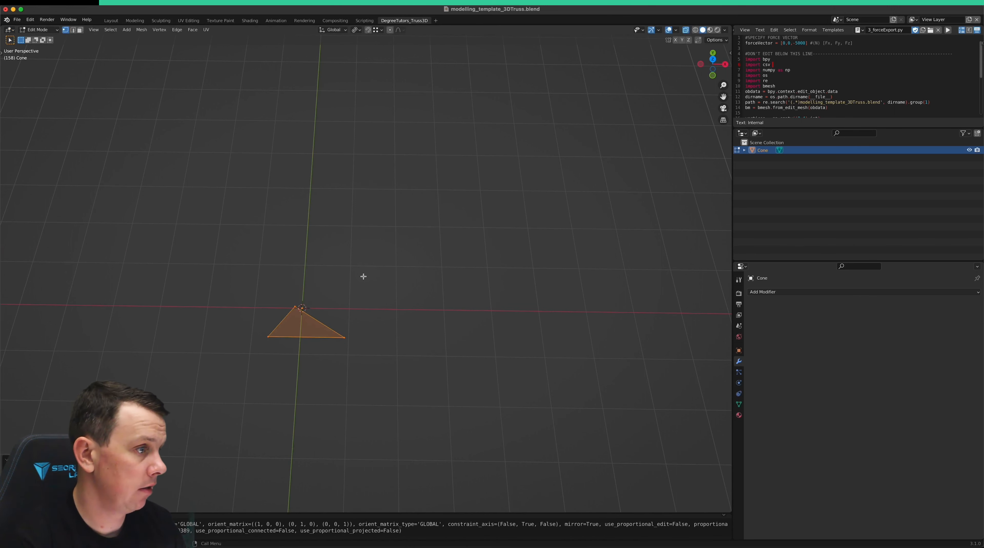
- In front view, rotate the triangle 90° about the Z axis and move it 1 m up along Z
key(KP_1)
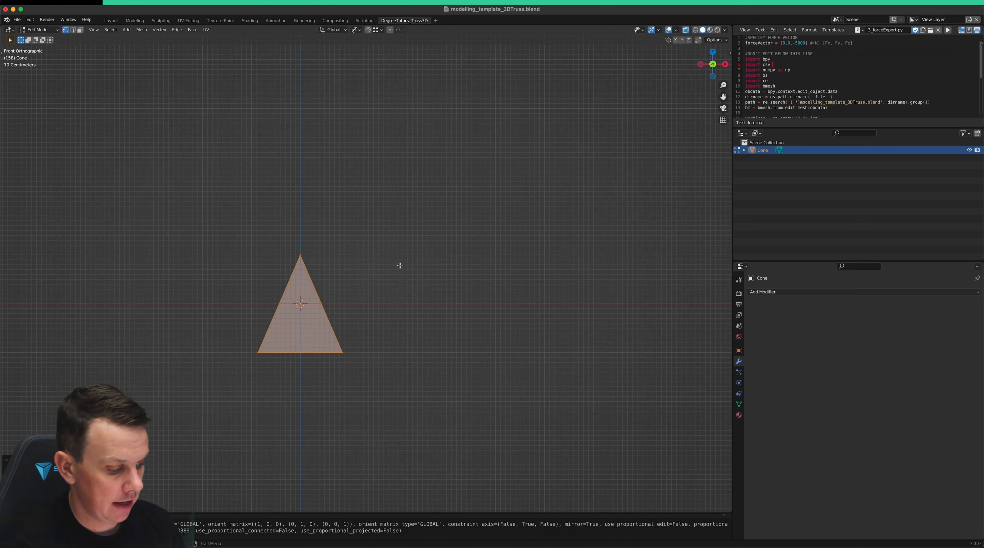
key(r)
key(x)
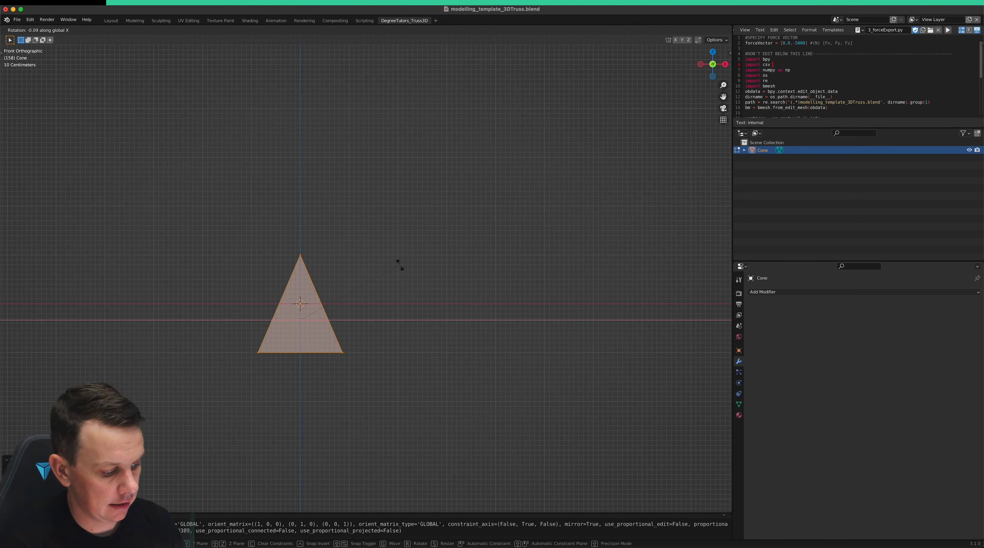
text(z90)
key(Return)
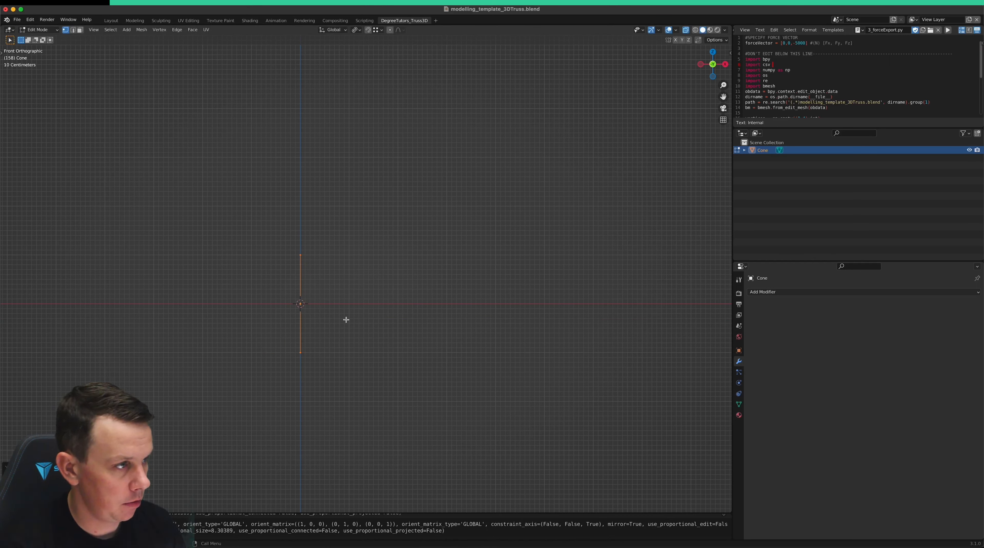
text(gz)
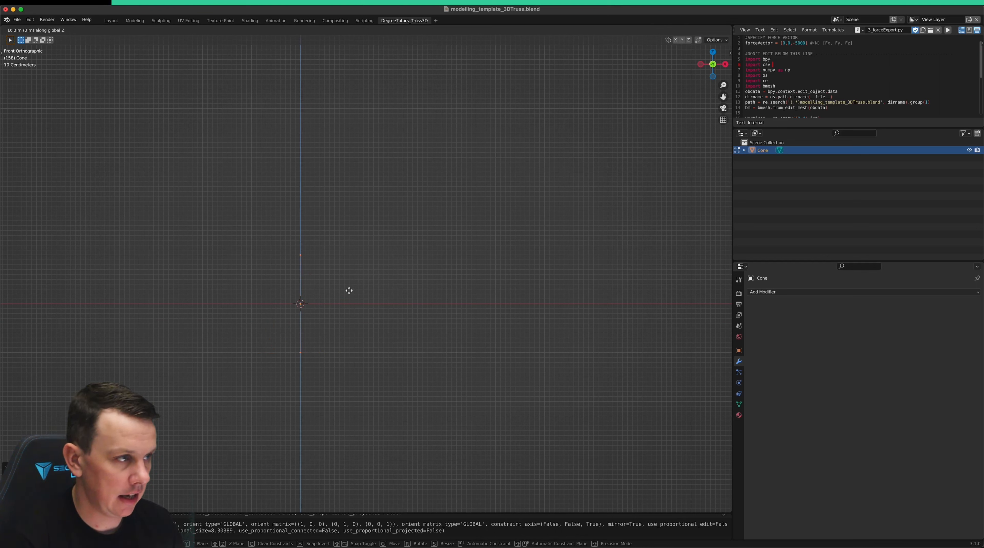
text(1)
key(Return)
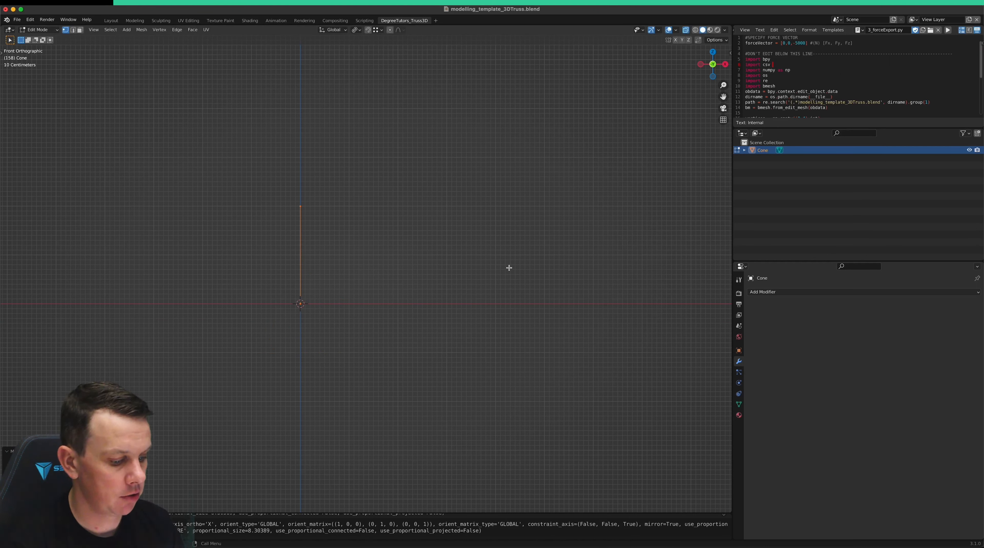
- Enable the Screencast Keys display in the viewport and test it by toggling Edit Mode off and on
key(n)
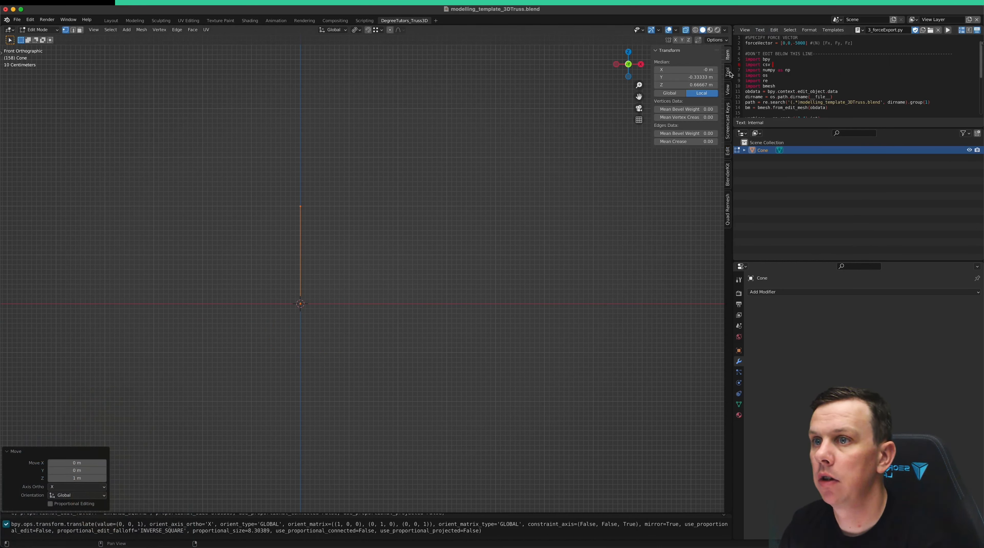
click(728, 119)
key(Tab)
key(Tab)
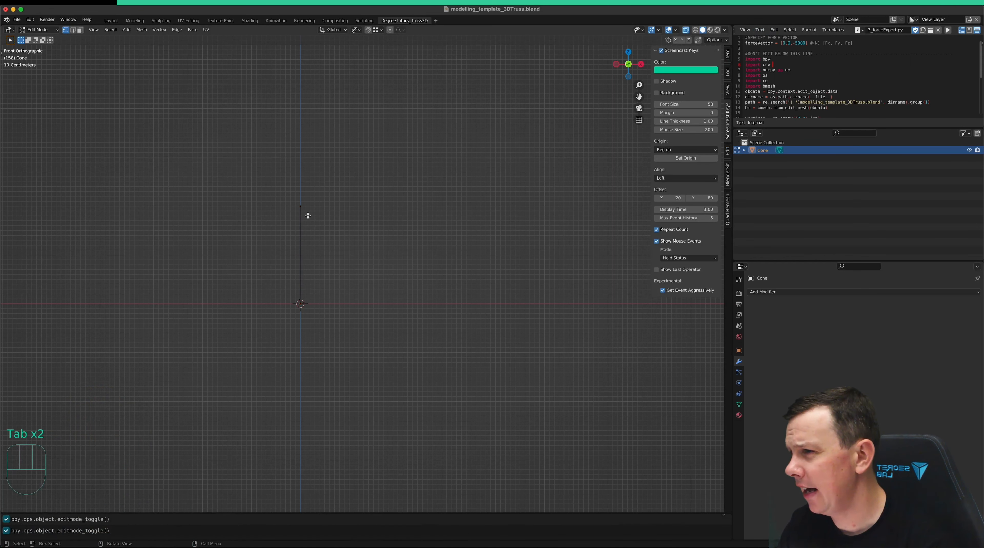
- Set the pivot point to the 3D Cursor and rotate the whole triangle 30° in the front view
key(a)
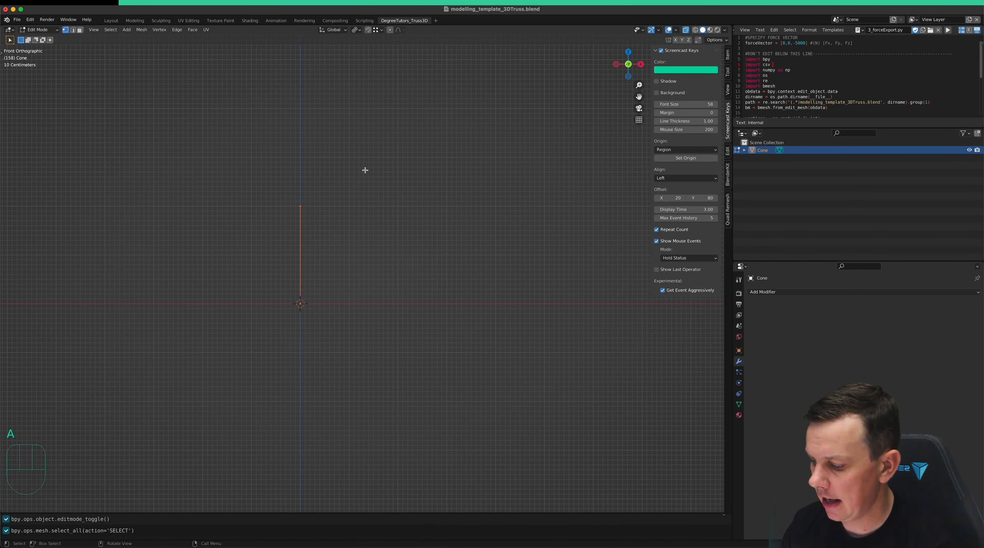
key(r)
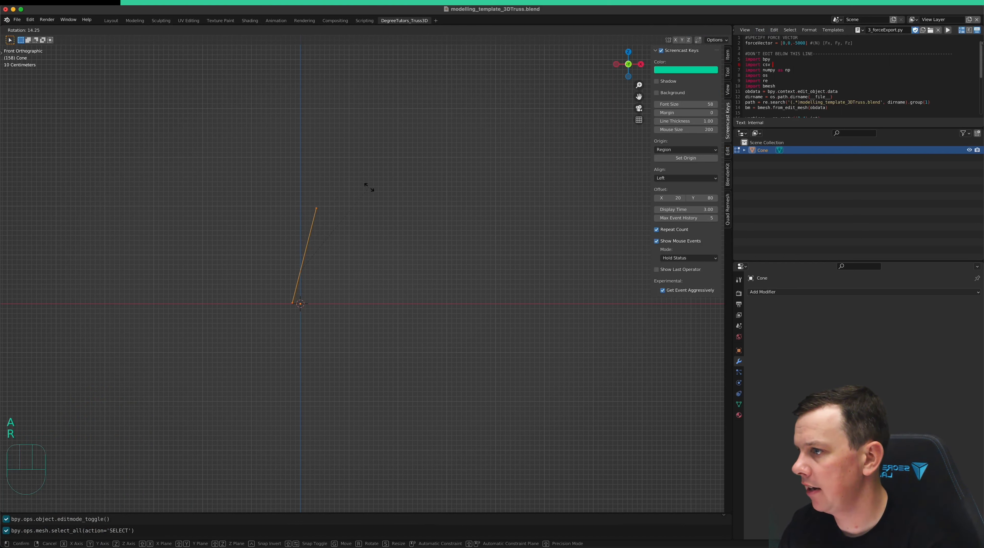
key(Escape)
key(period)
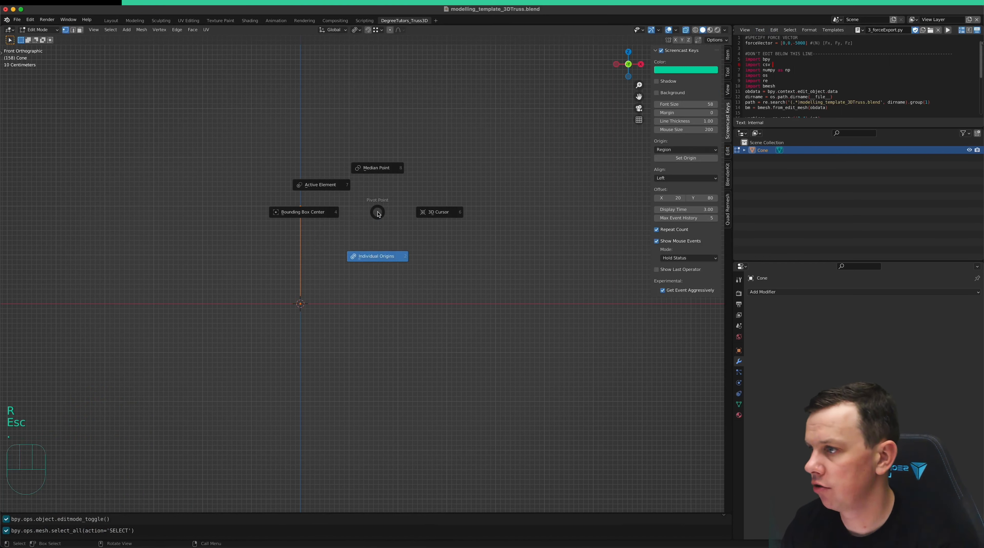
click(438, 214)
key(r)
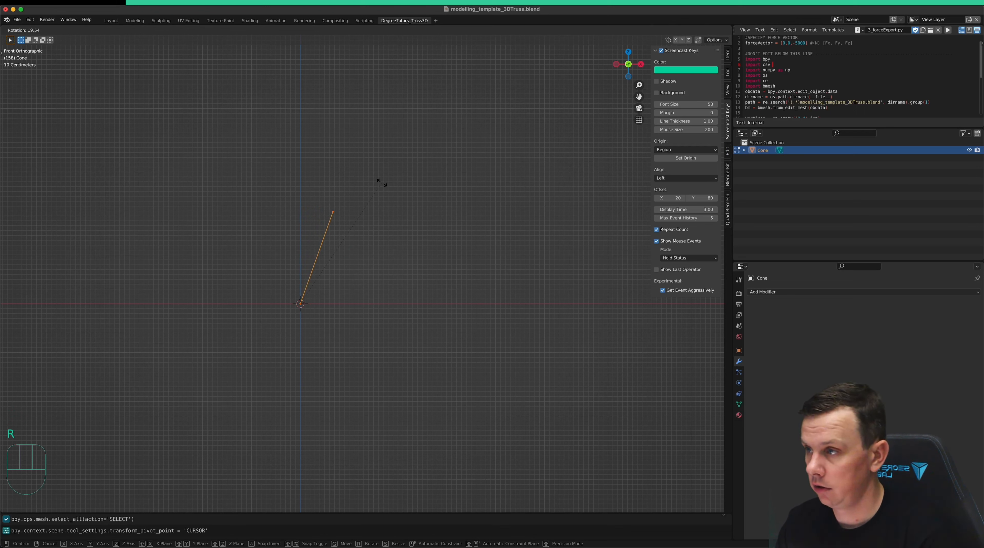
text(30)
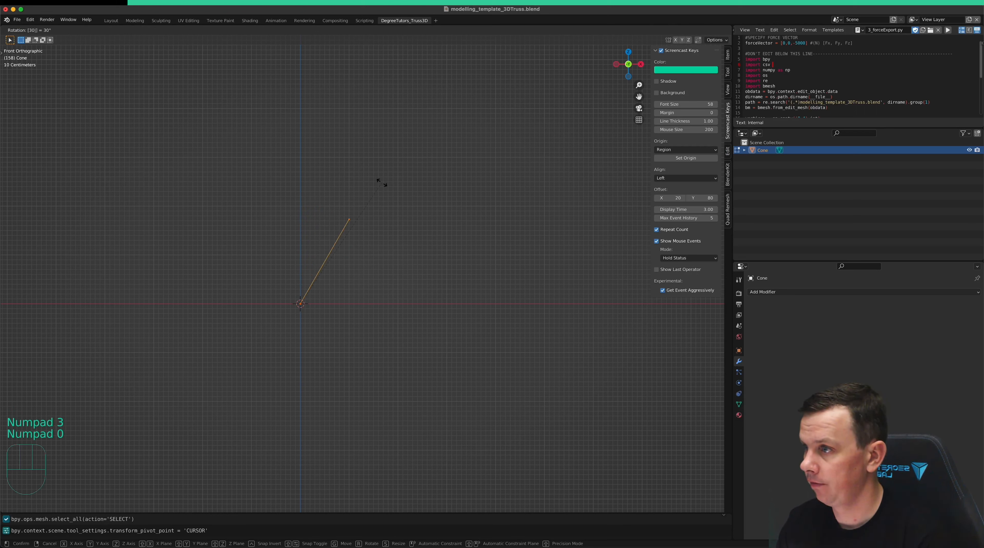
key(KP_Enter)
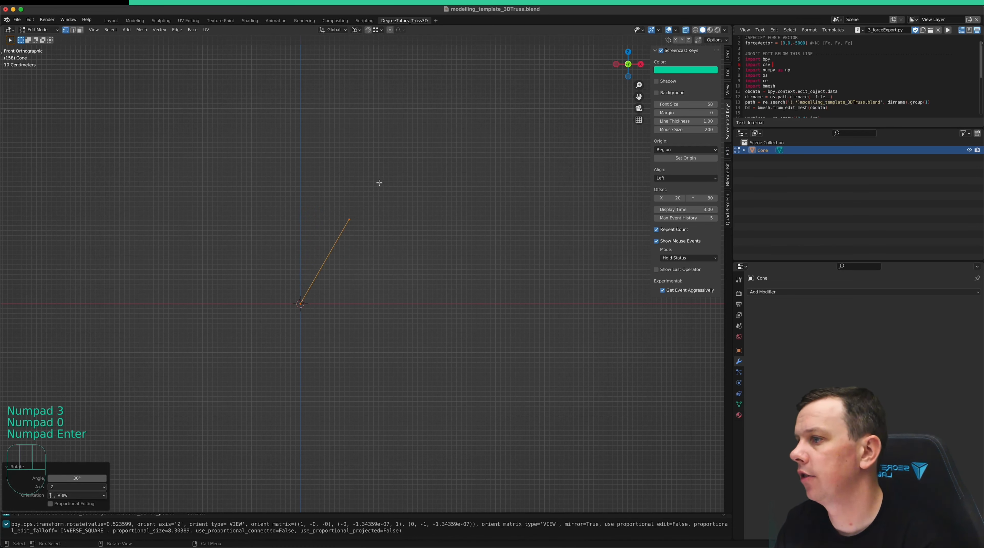
- Snap the 3D cursor to the tilted triangle's top vertex
click(348, 220)
key(shift+s)
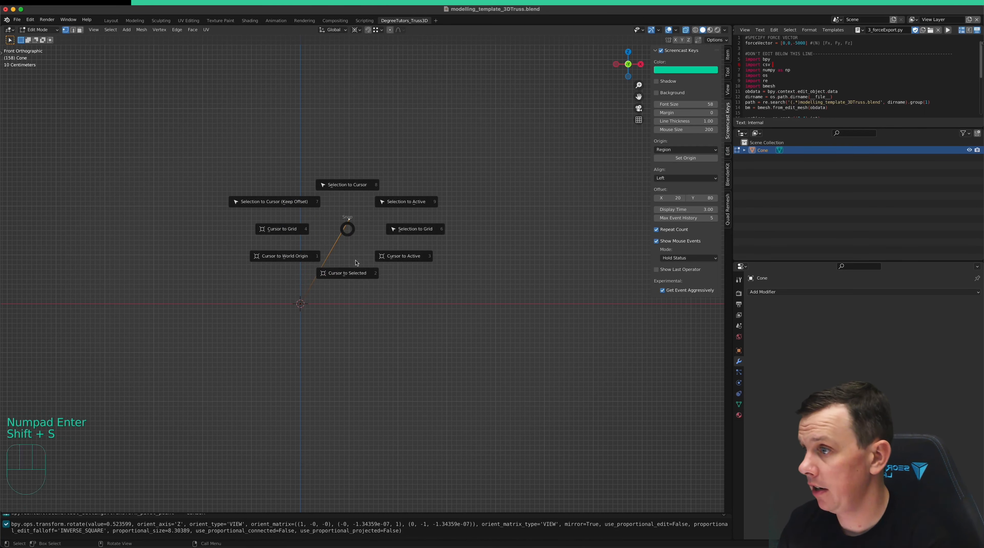
click(356, 276)
- Duplicate the triangle in place and rotate the copy -60° about the 3D cursor at the apex
key(a)
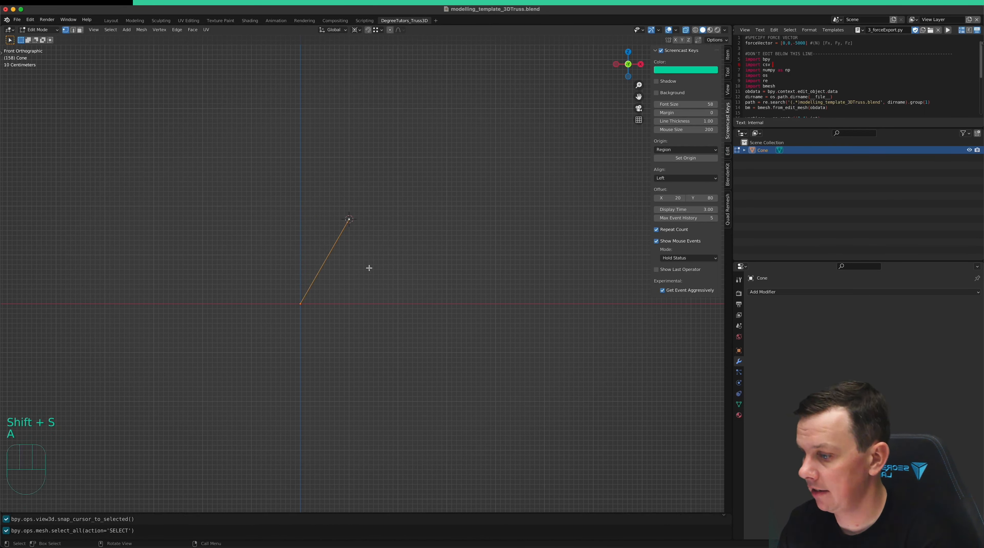
key(shift+d)
right_click(416, 278)
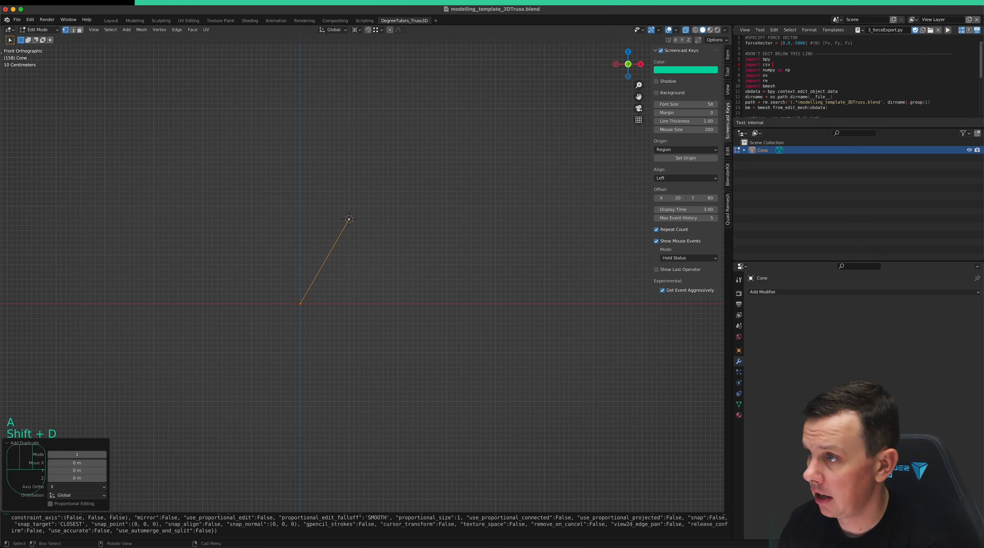
key(r)
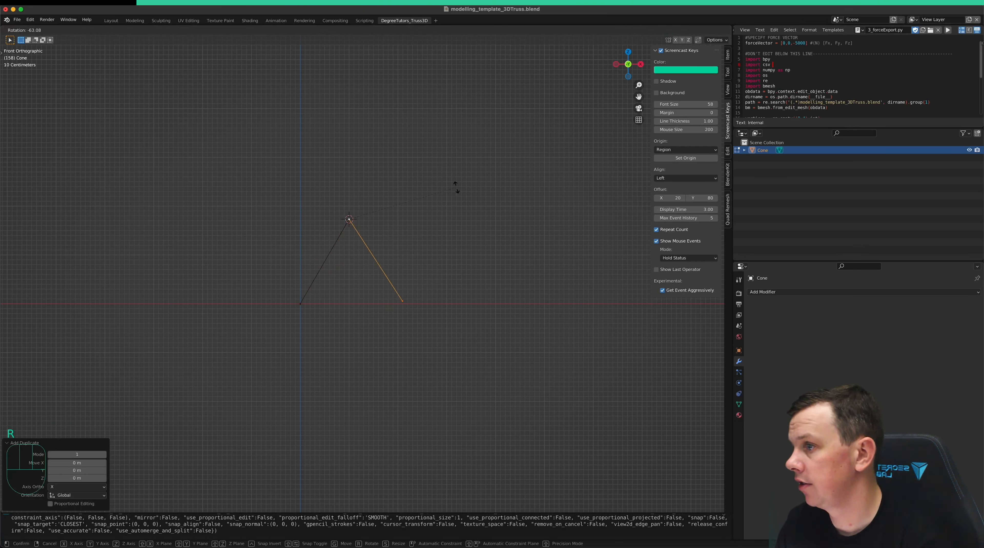
key(KP_Subtract)
key(KP_6)
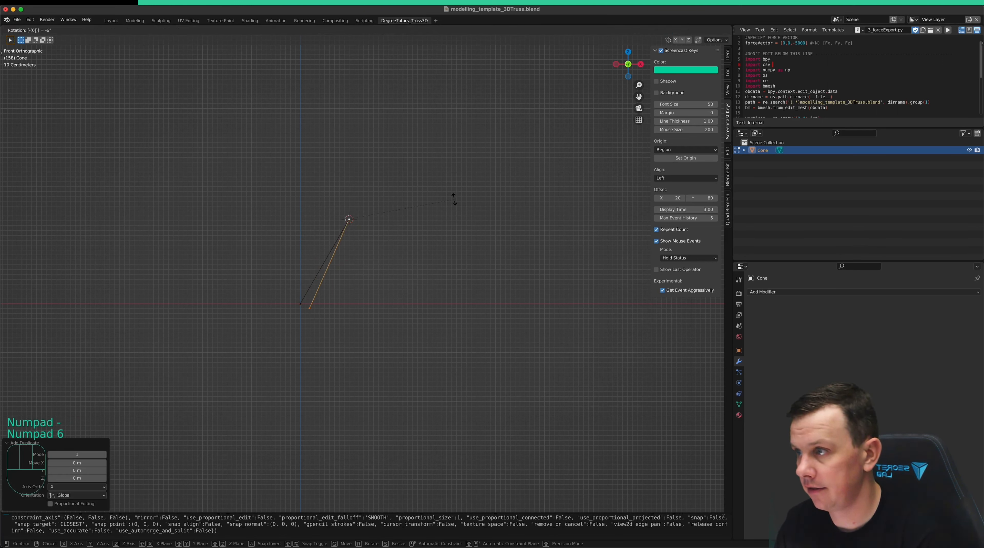
key(KP_0)
key(KP_Enter)
- Connect the two triangles' matching base corners with one edge at the front and one at the back
middle_drag(402, 204, 376, 227)
click(265, 316)
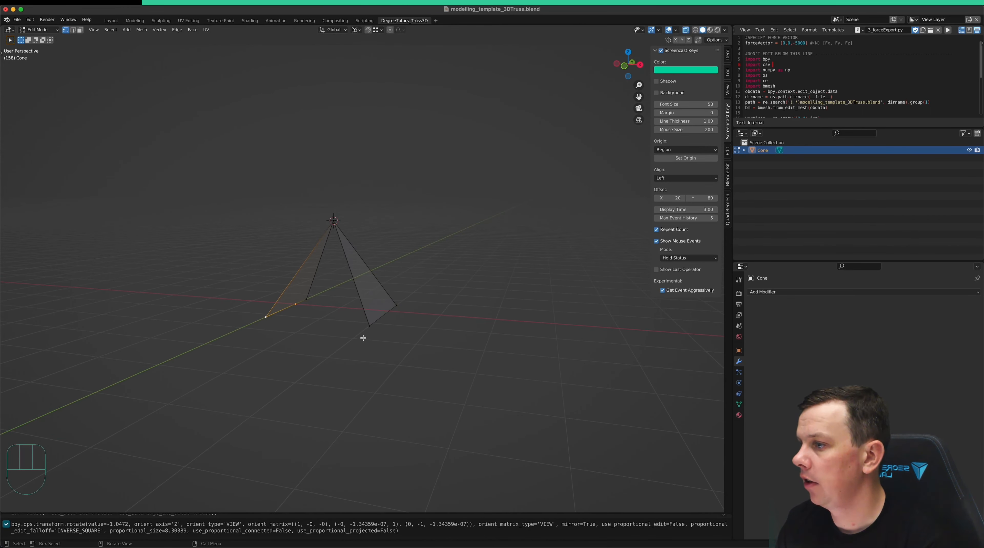
shift+click(368, 327)
key(f)
click(307, 298)
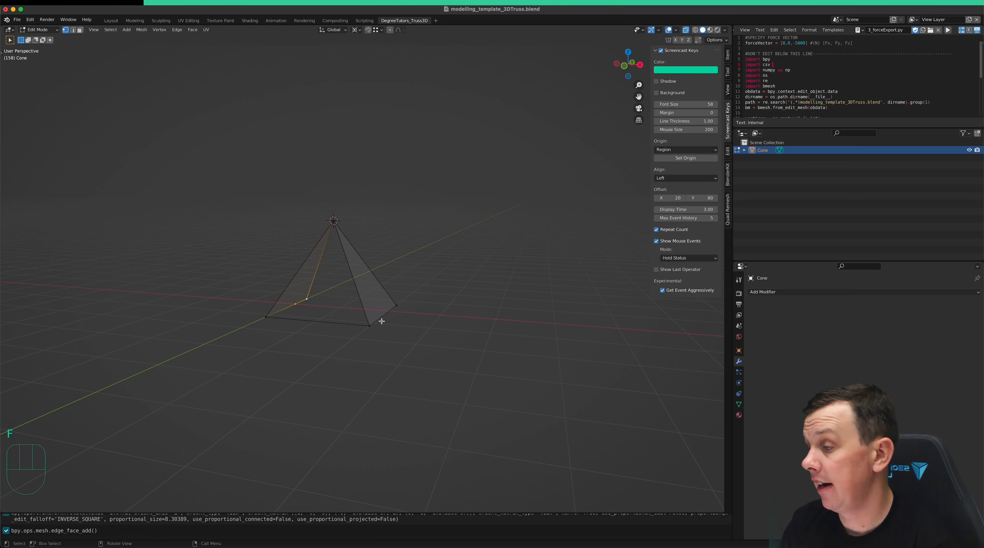
shift+click(396, 305)
key(f)
- Delete only the faces of the whole pyramid mesh, keeping its edges and vertices
key(a)
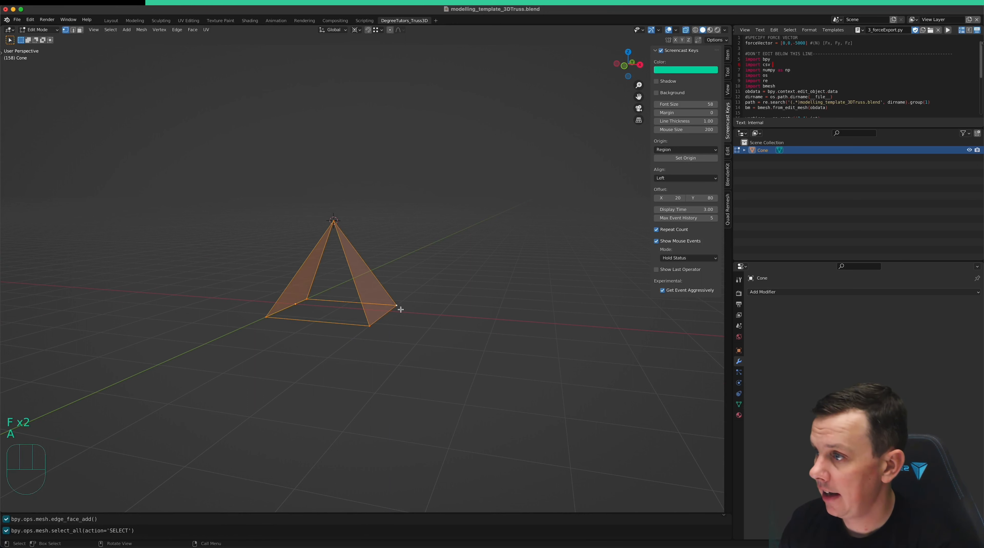
key(x)
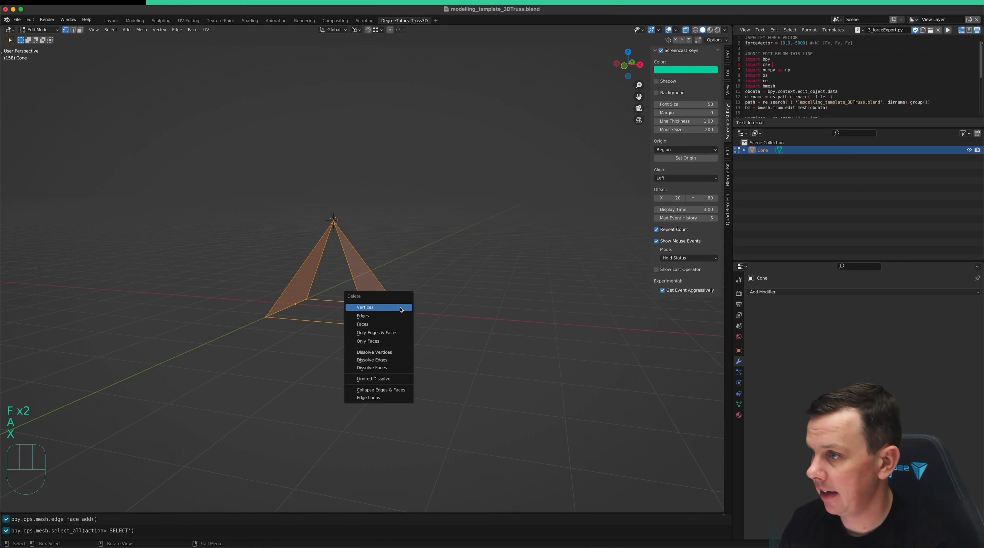
click(395, 341)
- Add an Array modifier to the pyramid frame
middle_drag(334, 294, 356, 305)
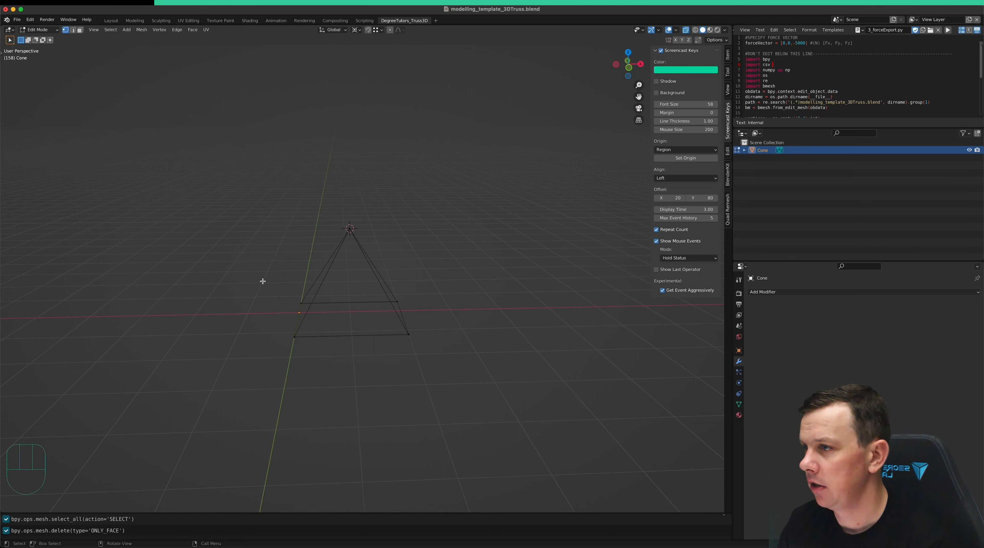
scroll(218, 302, down, 3)
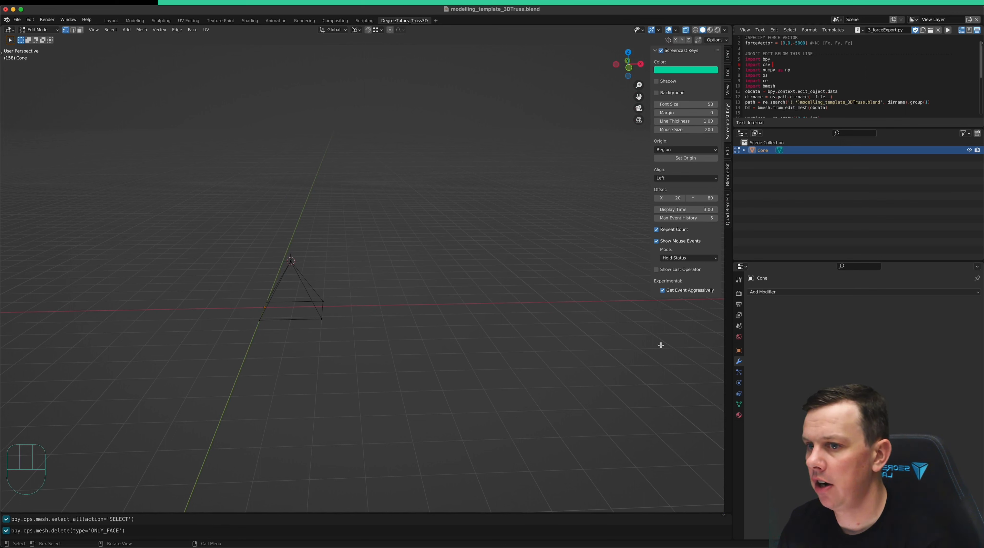
click(764, 292)
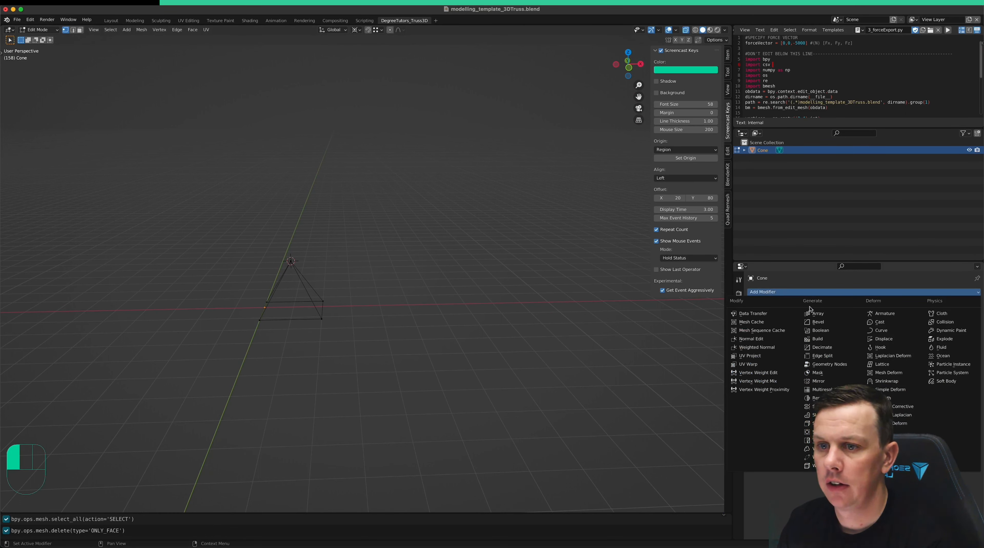
click(836, 315)
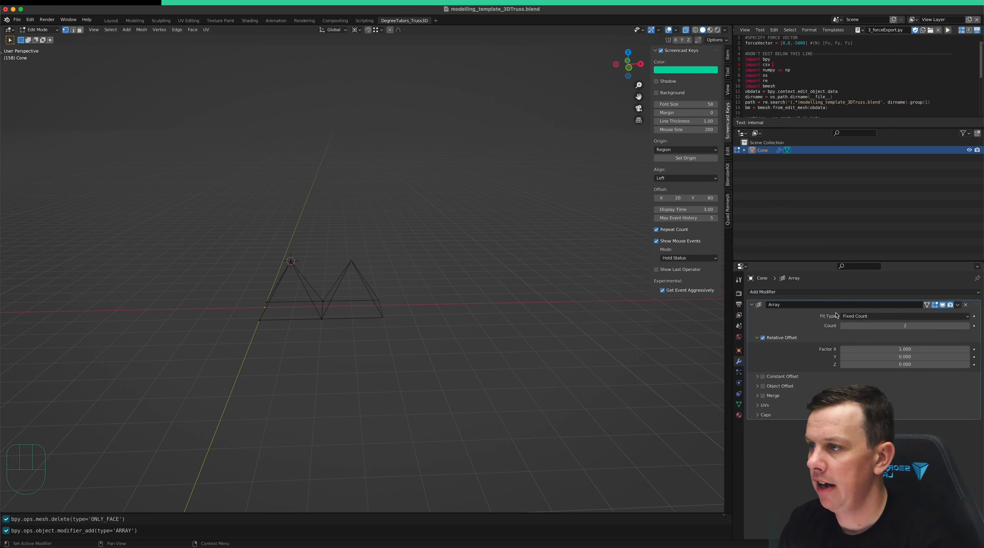
- Try a much higher Array count of 108 on the pyramid frame, and reset the count to 2
middle_drag(363, 363, 376, 347)
drag(905, 326, 945, 326)
click(904, 325)
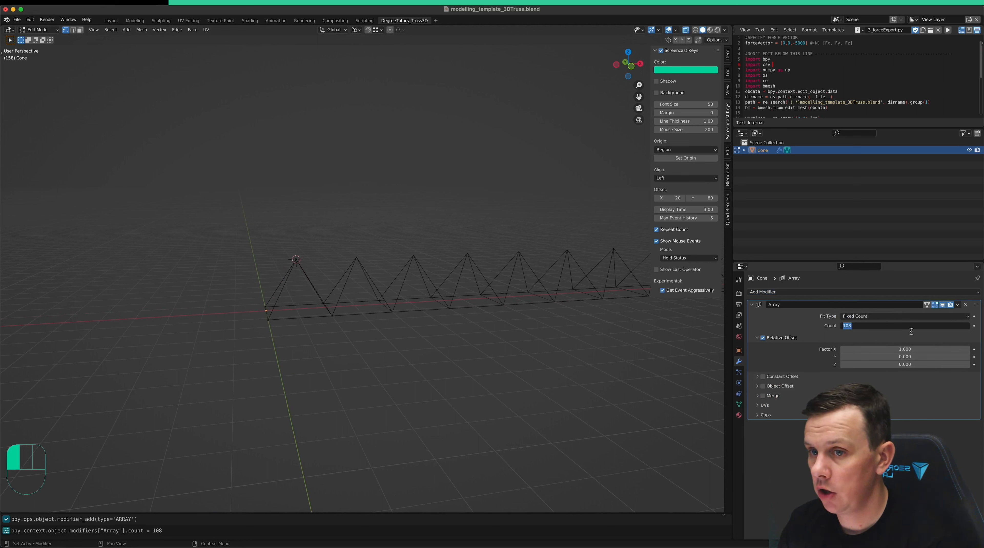
click(879, 326)
key(shift+super+Left)
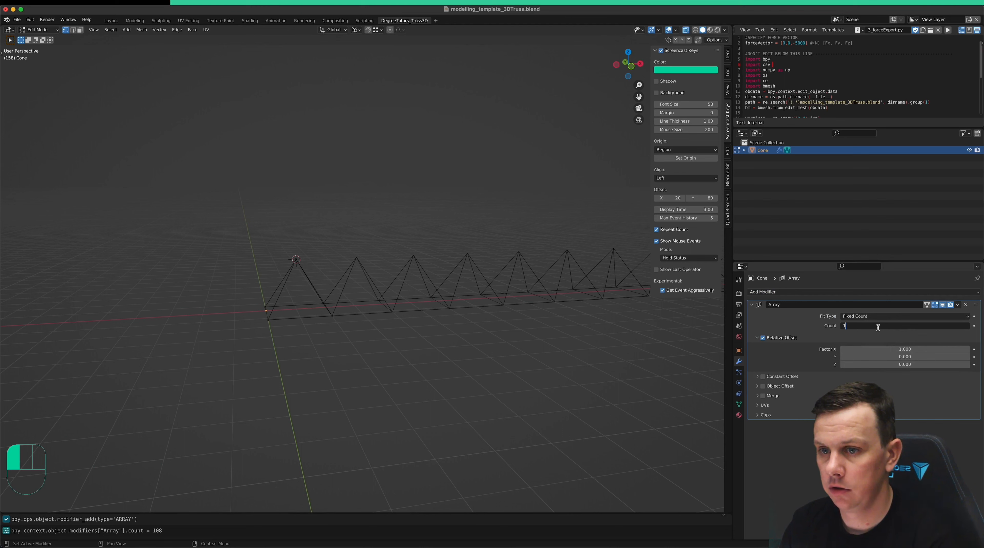
key(BackSpace)
text(2)
key(Return)
- In front view, select the first pyramid's base vertices at the world origin end and snap the 3D cursor to them
key(KP_1)
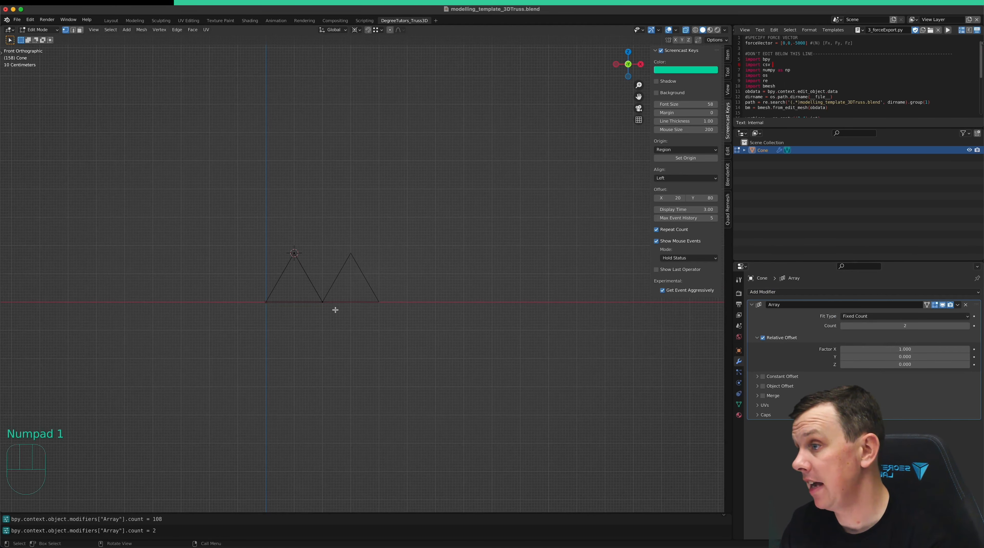
key(Tab)
key(Tab)
scroll(265, 312, up, 4)
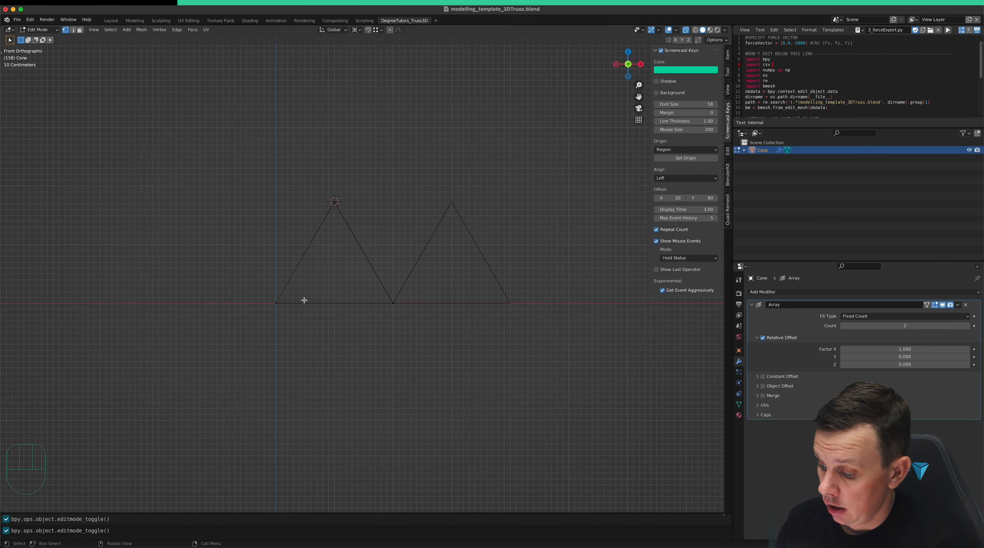
key(b)
drag(294, 301, 211, 348)
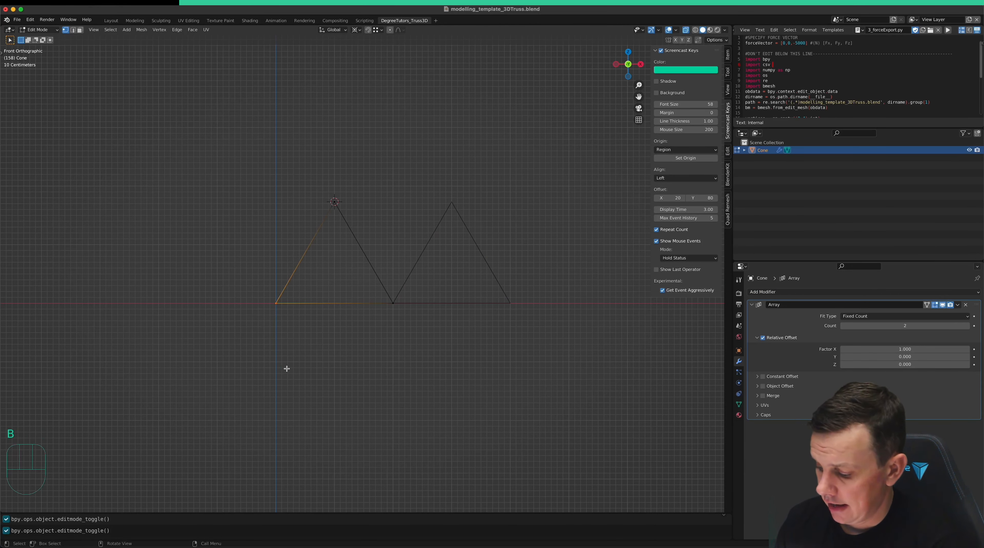
key(shift+s)
click(288, 414)
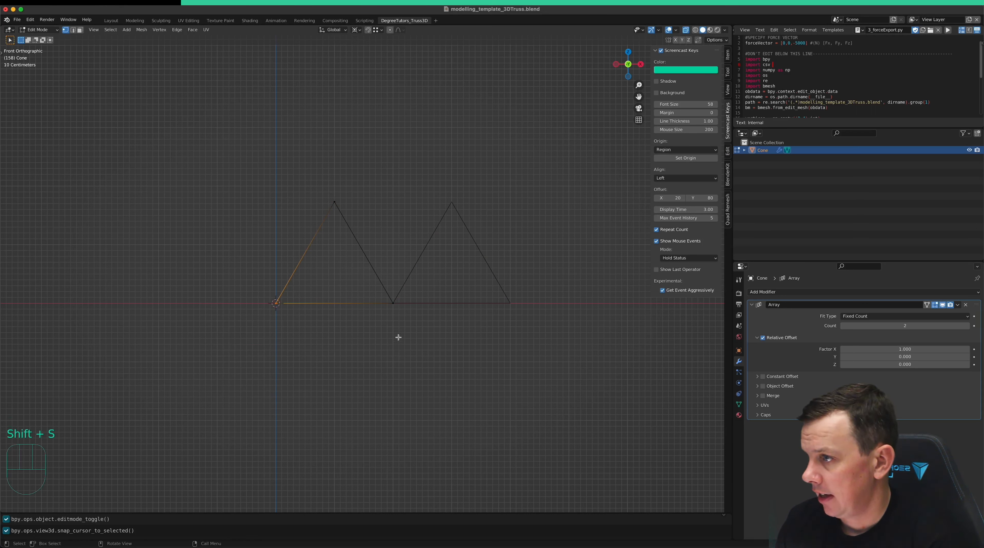
- Scale the whole pyramid mesh by 0.5 about the 3D cursor
key(a)
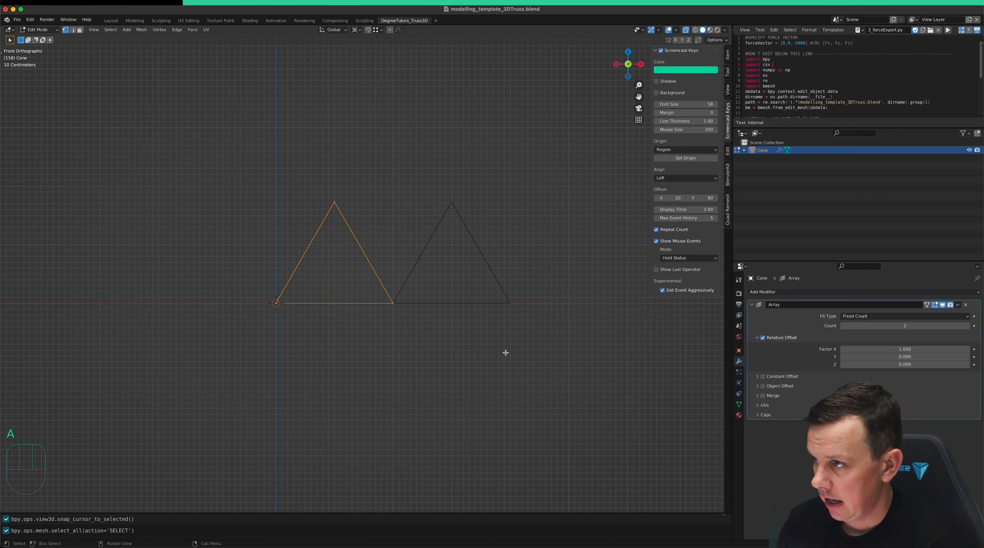
key(s)
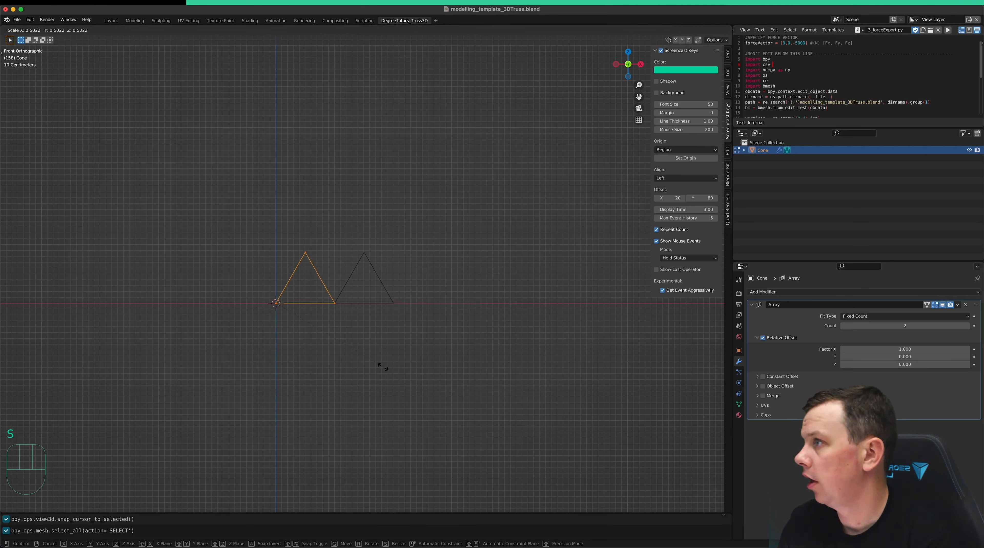
key(KP_0)
key(KP_Decimal)
key(KP_5)
key(KP_Enter)
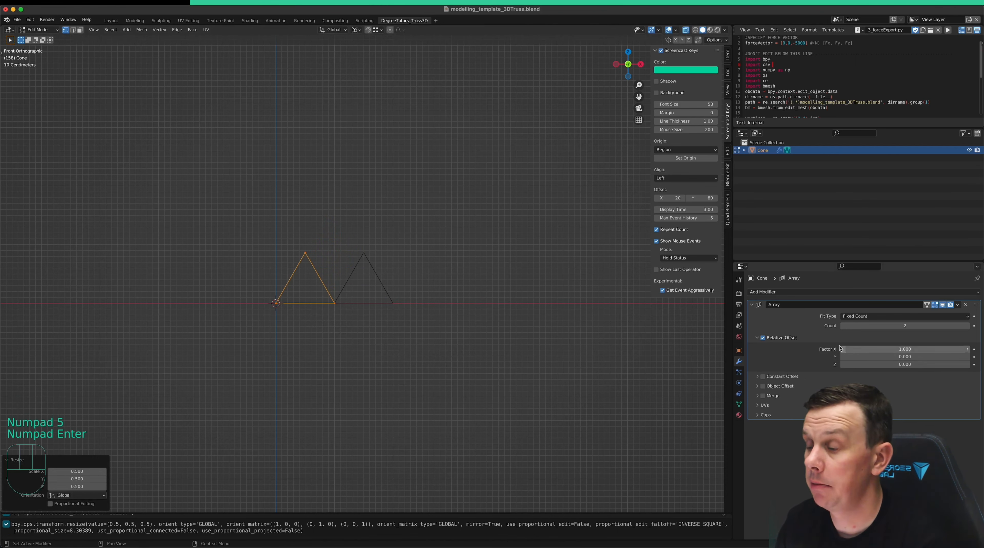
- Set the Array modifier's count to 30 and hide the viewport sidebar
scroll(246, 314, down, 12)
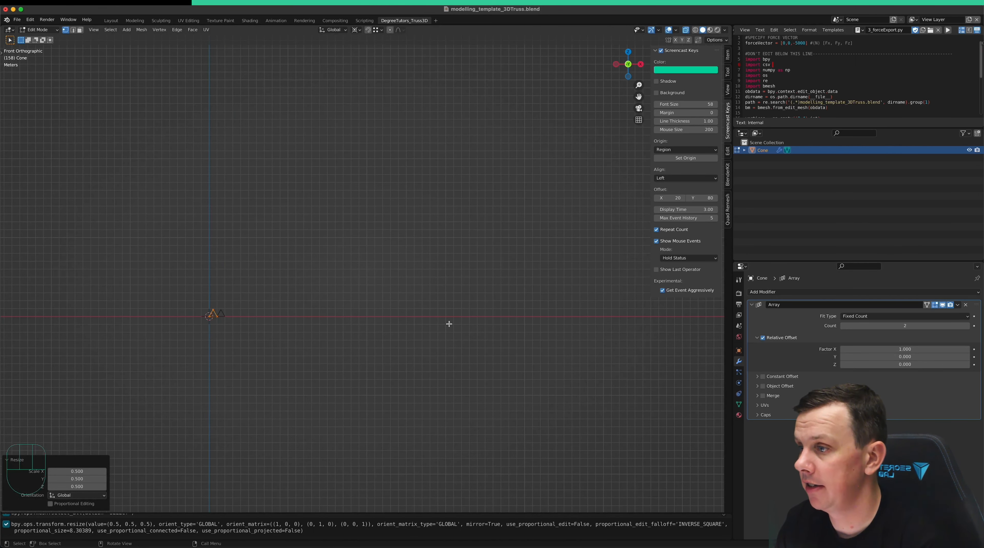
click(916, 327)
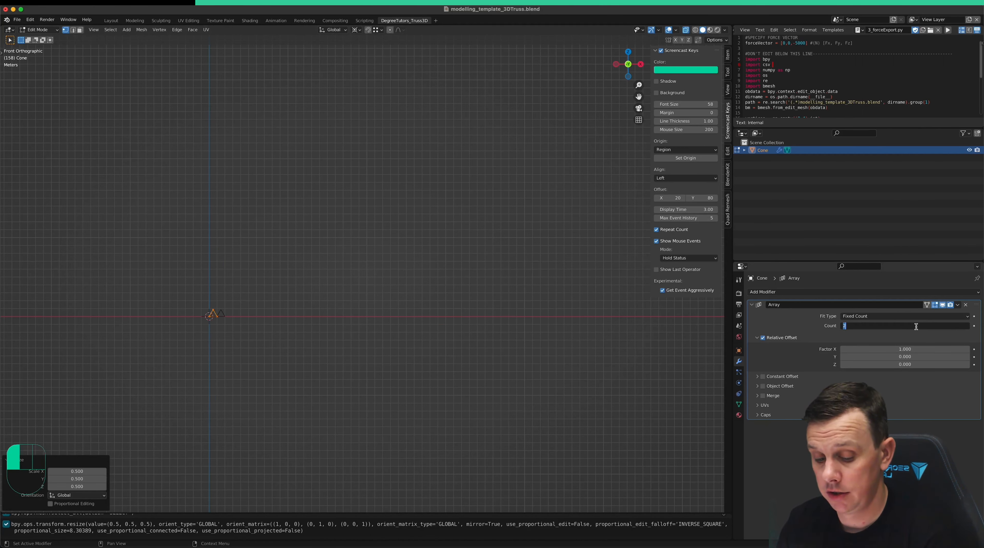
key(Return)
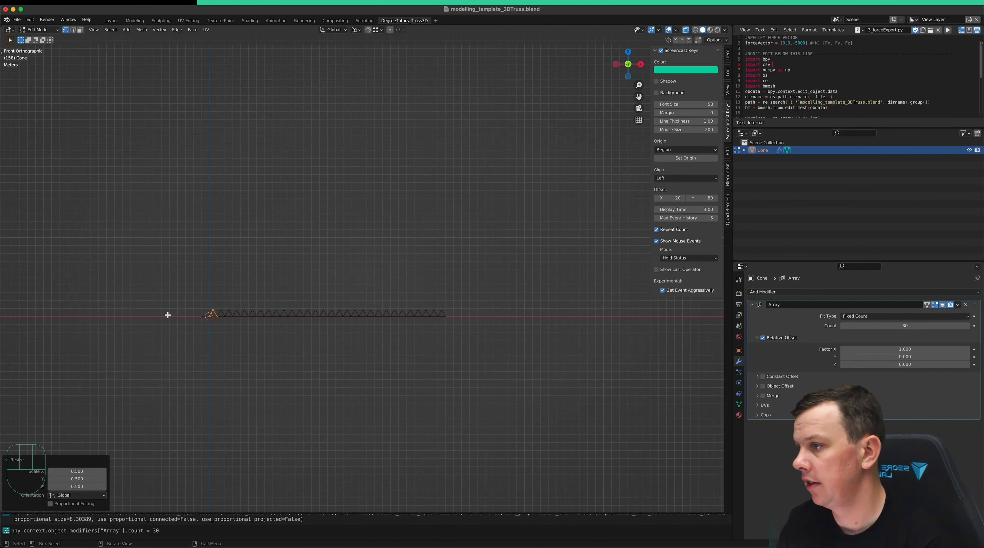
middle_drag(225, 318, 179, 343)
scroll(286, 351, up, 2)
key(n)
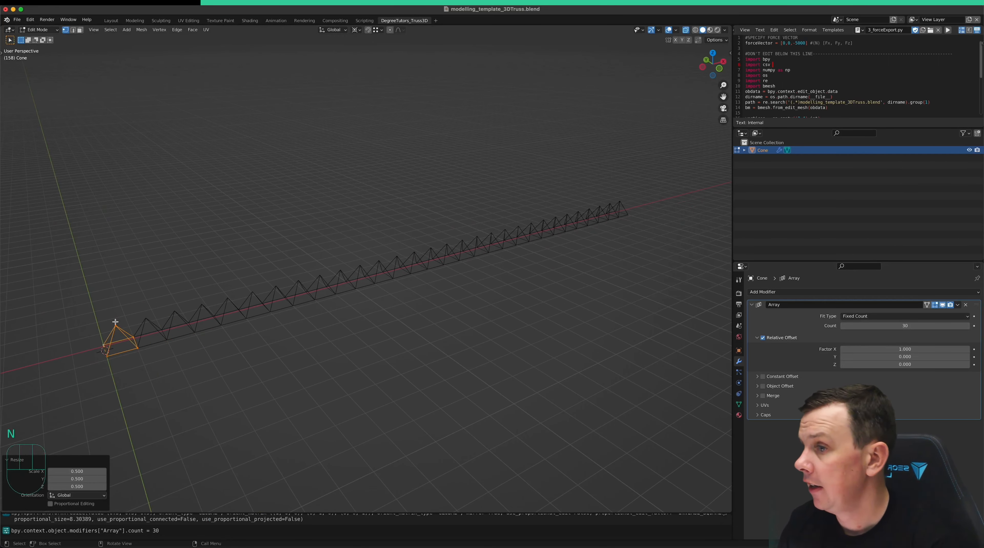
scroll(118, 321, up, 2)
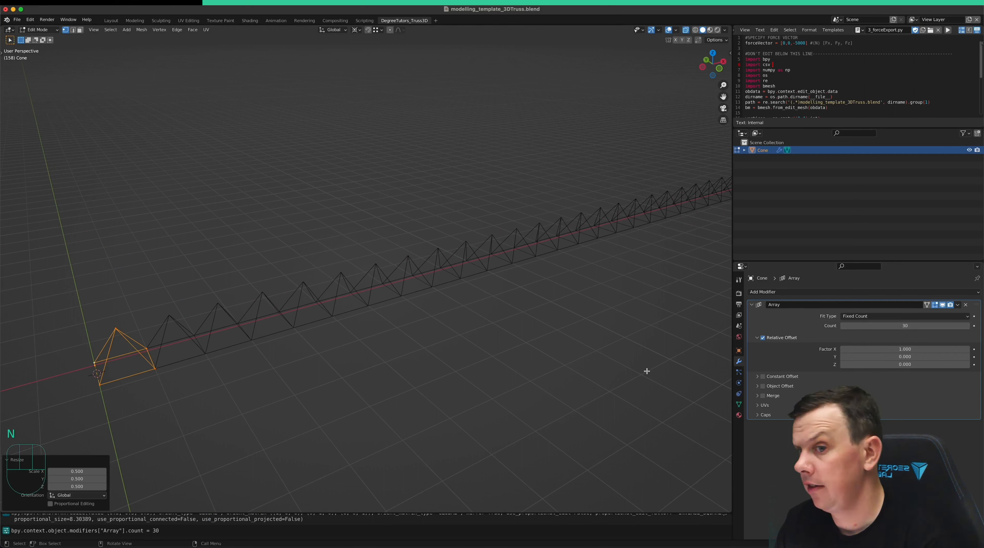
- Apply the Array modifier to the truss in Object Mode
click(958, 305)
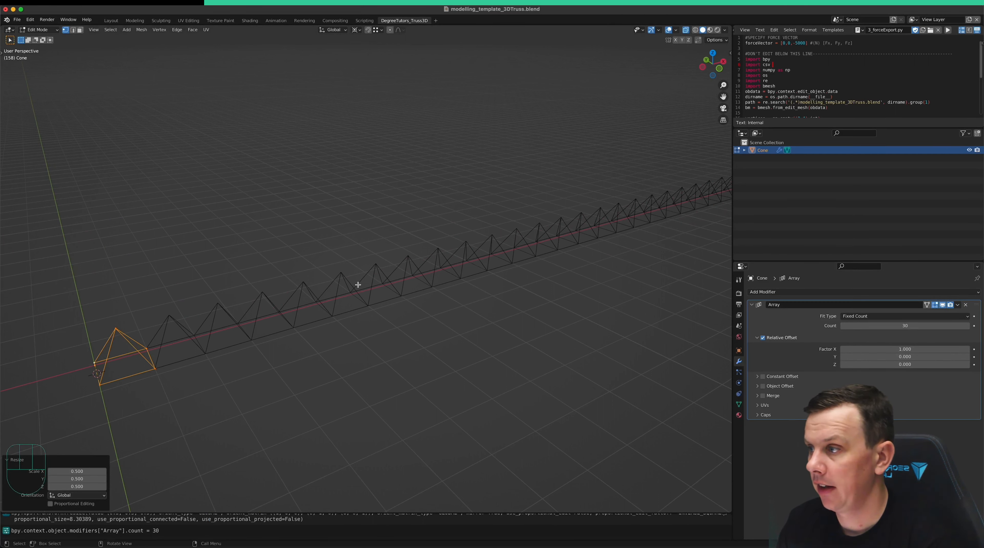
key(Tab)
click(958, 305)
click(945, 315)
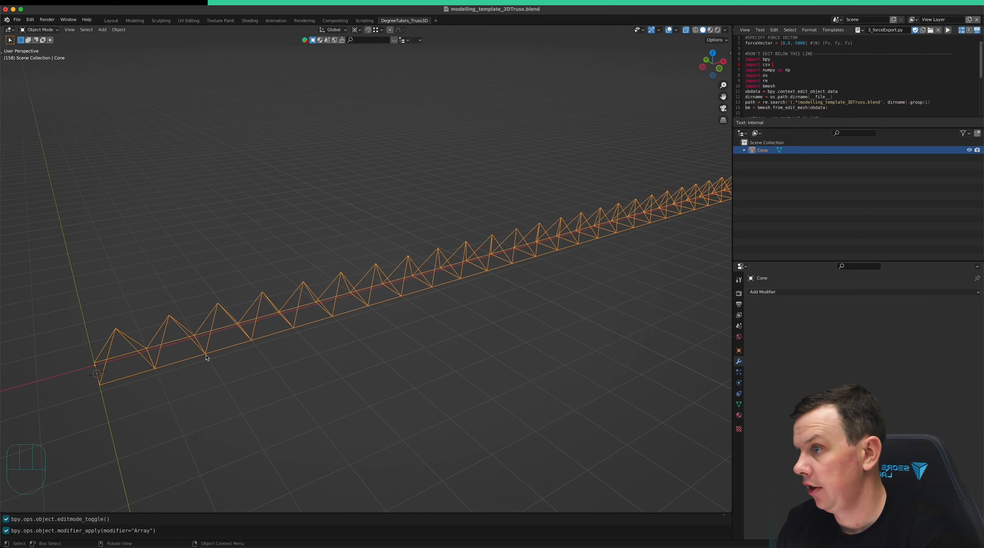
- In Edit Mode, test-move a base vertex where the first two pyramids meet to check whether they are joined, and cancel the move
key(Tab)
click(155, 366)
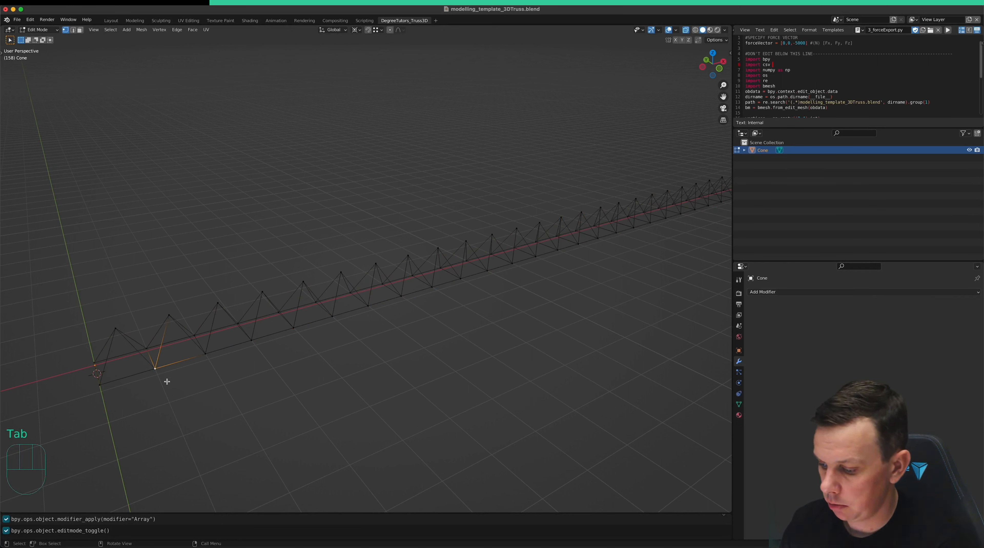
key(g)
key(Escape)
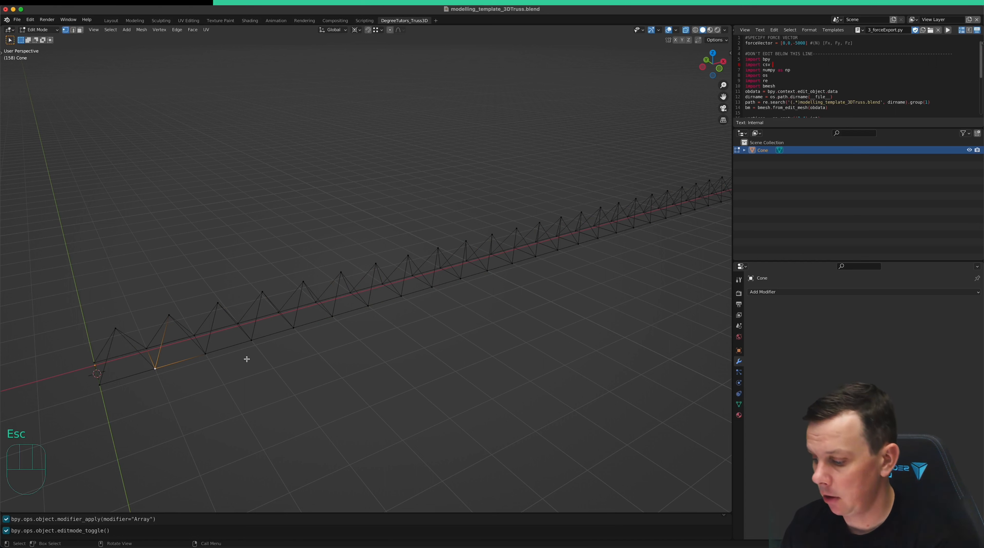
- Merge all the truss's vertices by distance
key(a)
right_click(253, 340)
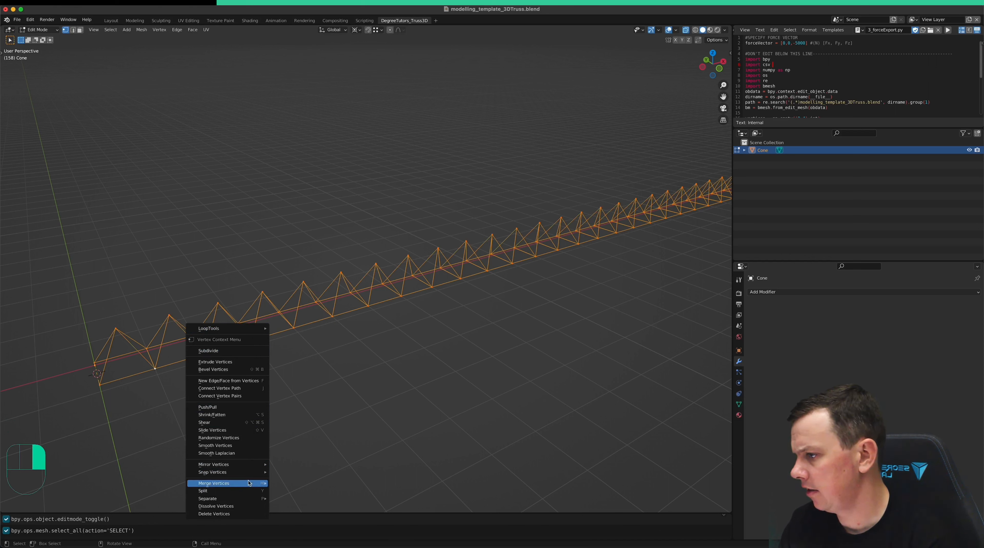
mouse_move(249, 484)
click(294, 528)
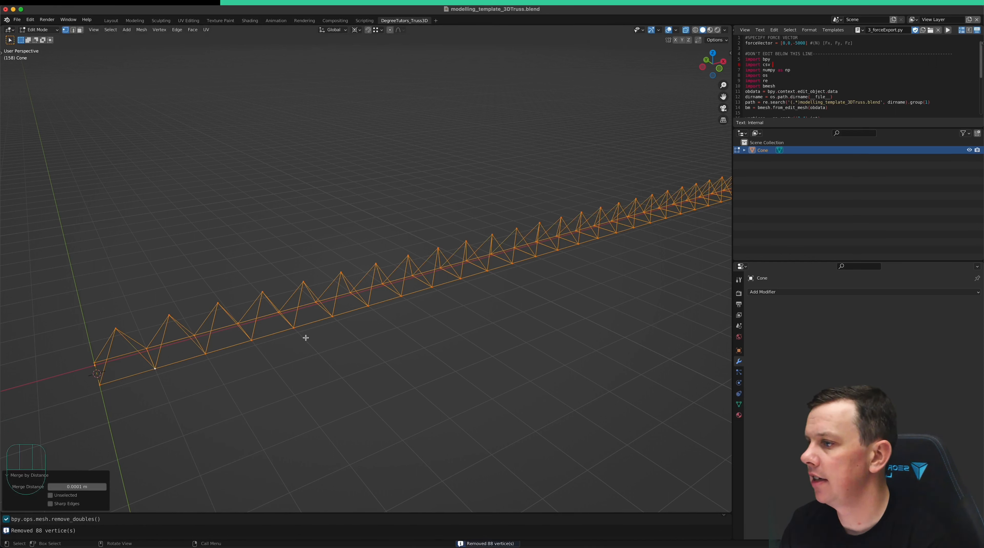
- Test-move the merged base vertex between the first two pyramids to check the connection, and cancel the move
right_click(166, 363)
key(Escape)
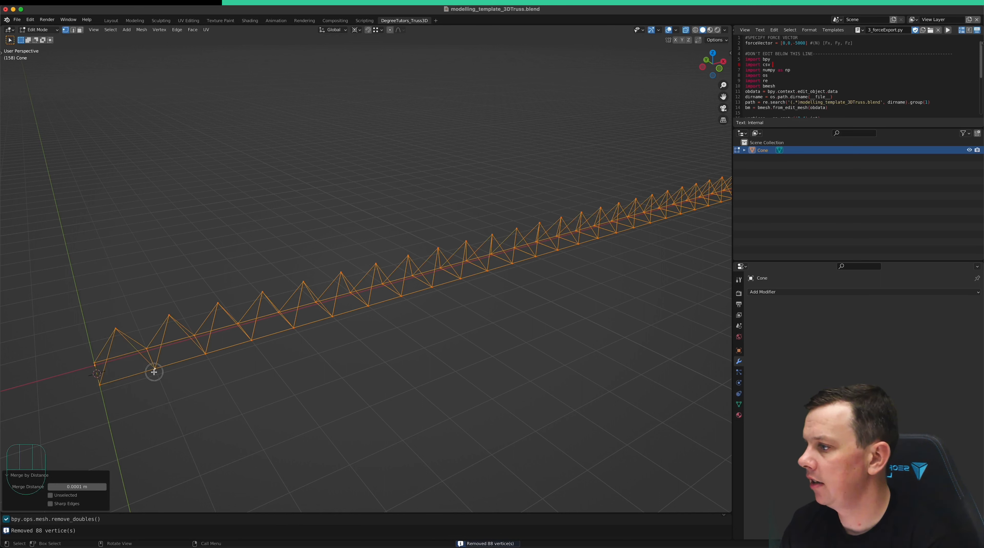
click(155, 369)
key(g)
key(Escape)
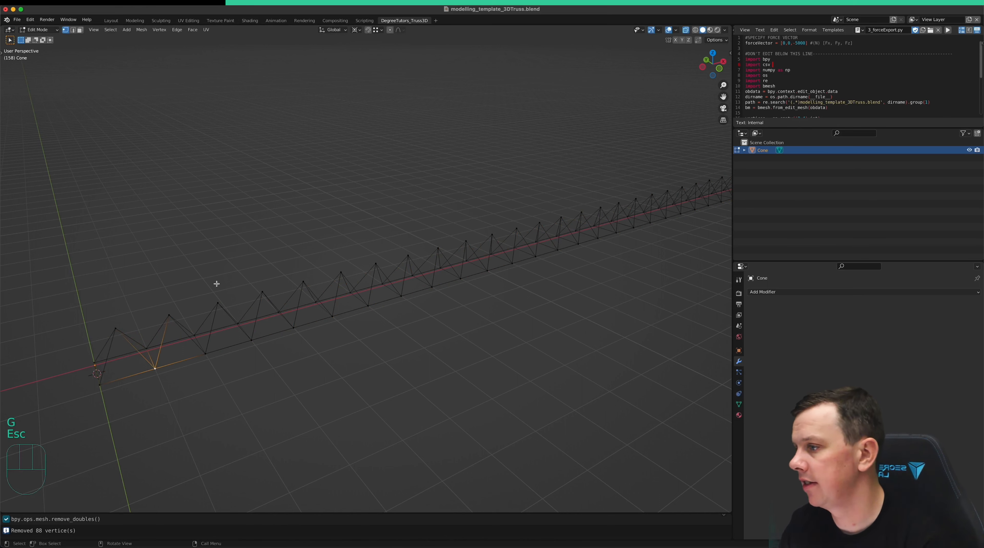
- Connect the apexes of the first two pyramids with an edge
scroll(213, 276, down, 3)
click(164, 304)
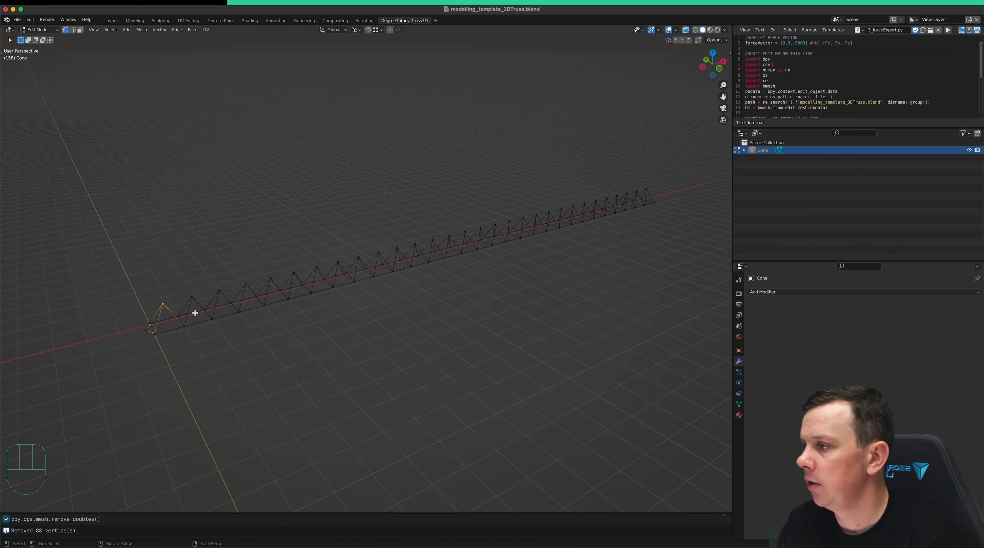
scroll(165, 303, up, 2)
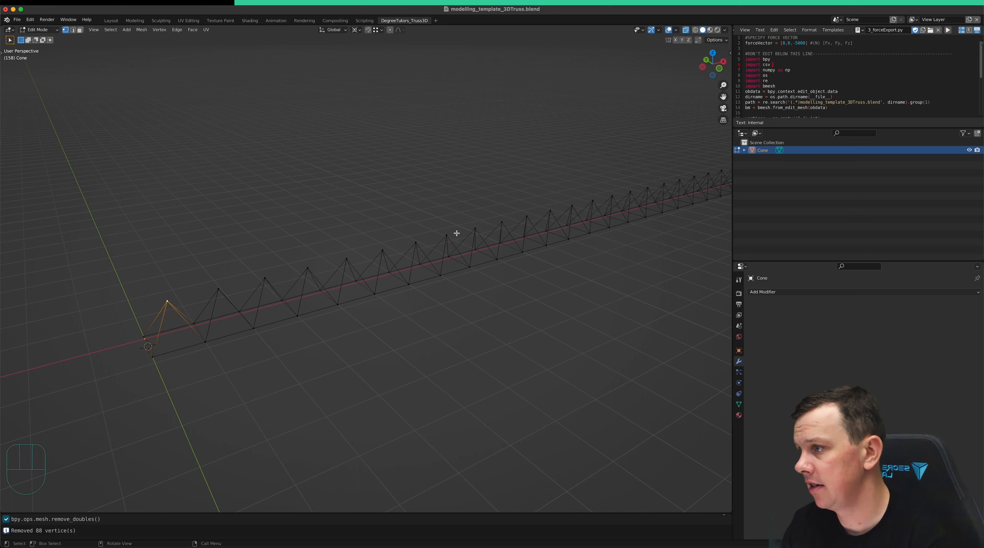
shift+click(219, 289)
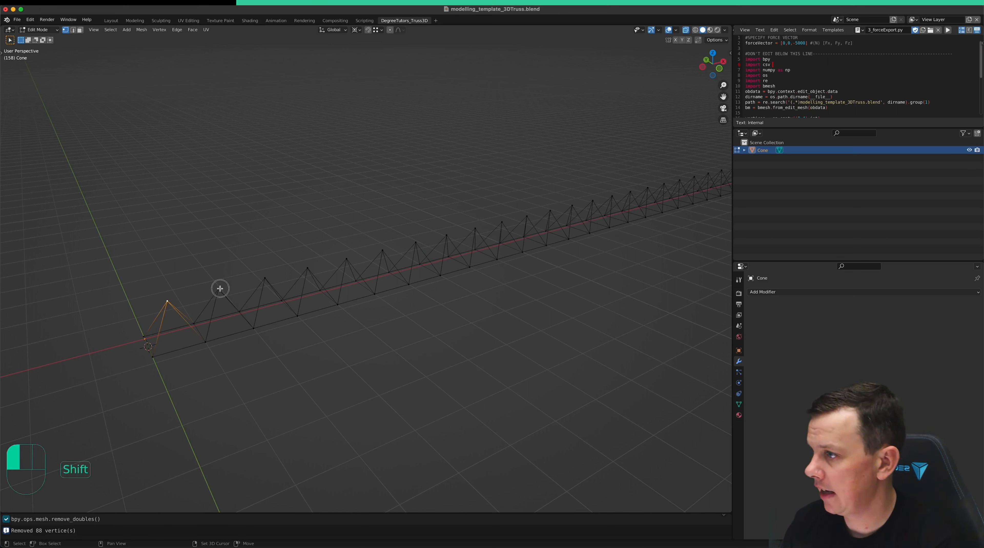
key(f)
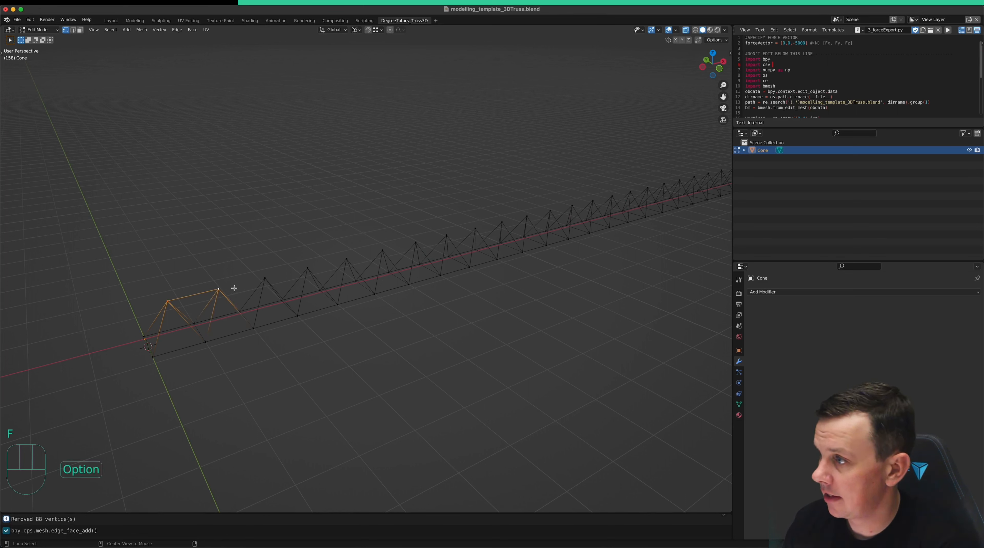
- Separate the new top edge into its own object and select only that object in Object Mode
scroll(257, 290, down, 4)
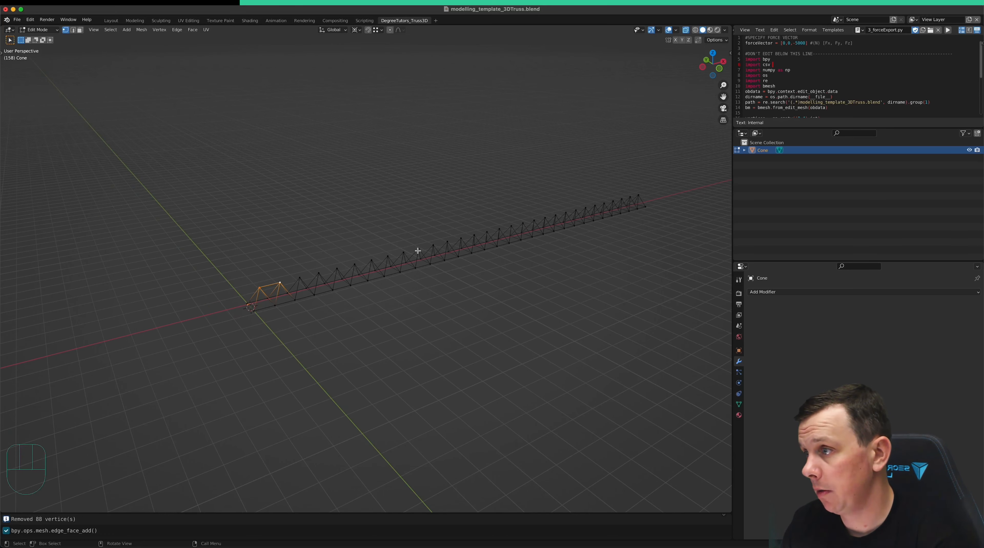
scroll(289, 280, up, 5)
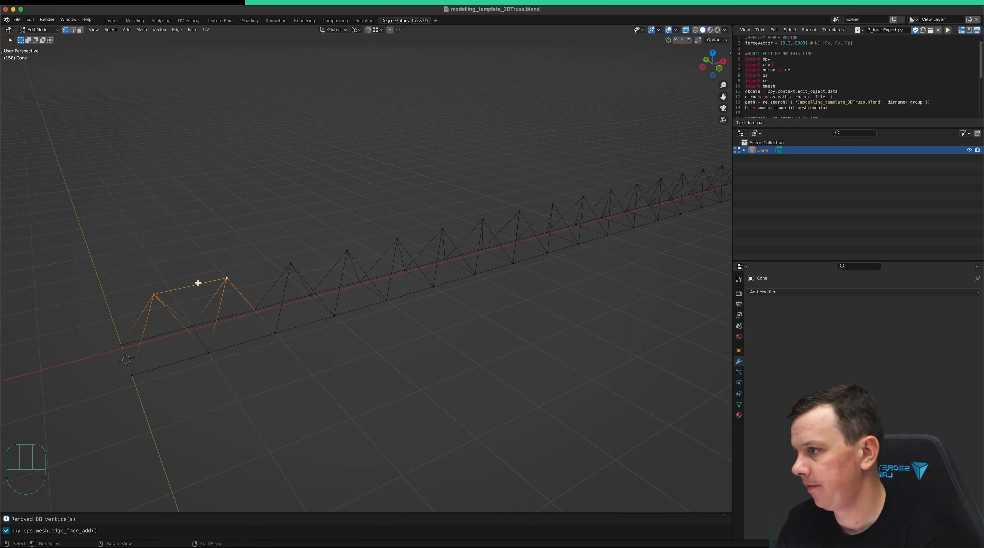
key(p)
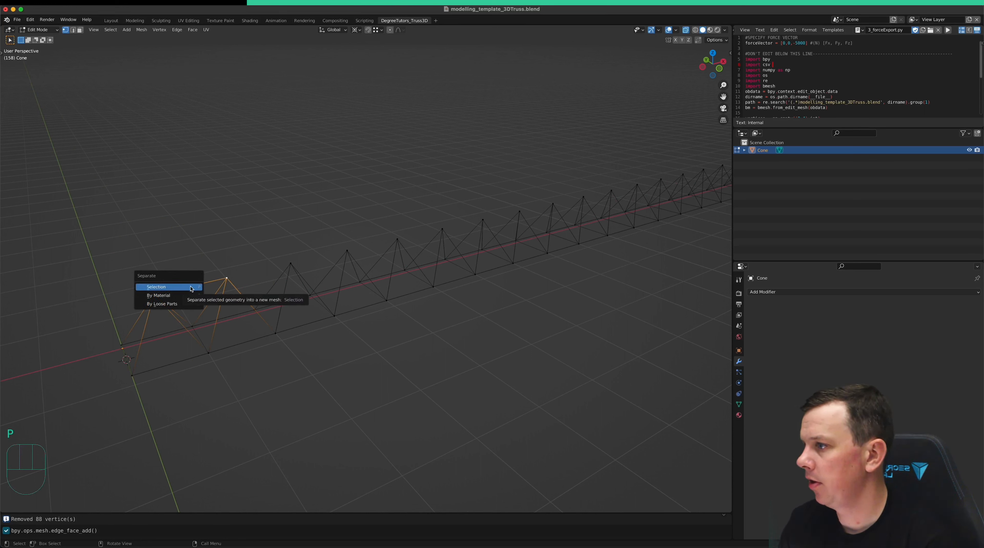
click(192, 289)
key(Tab)
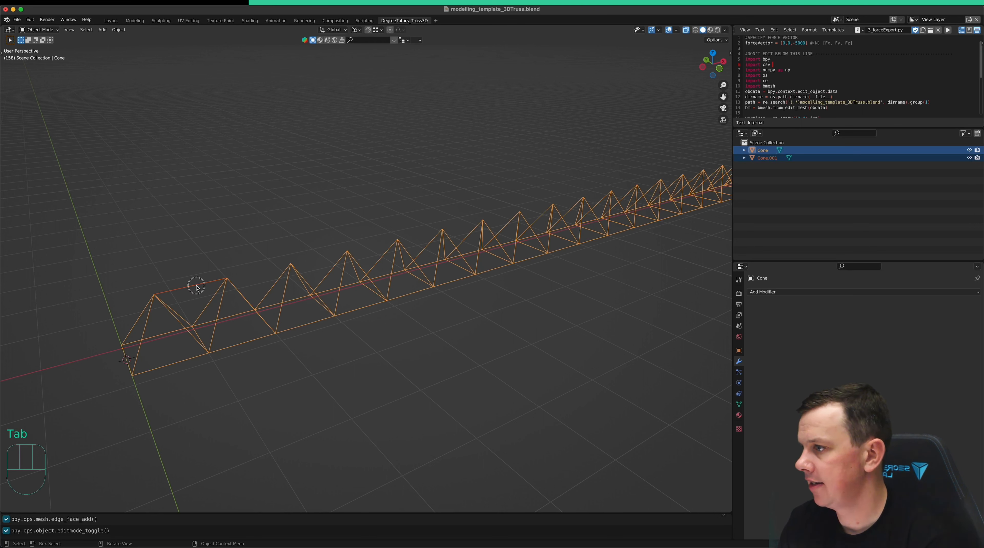
click(196, 288)
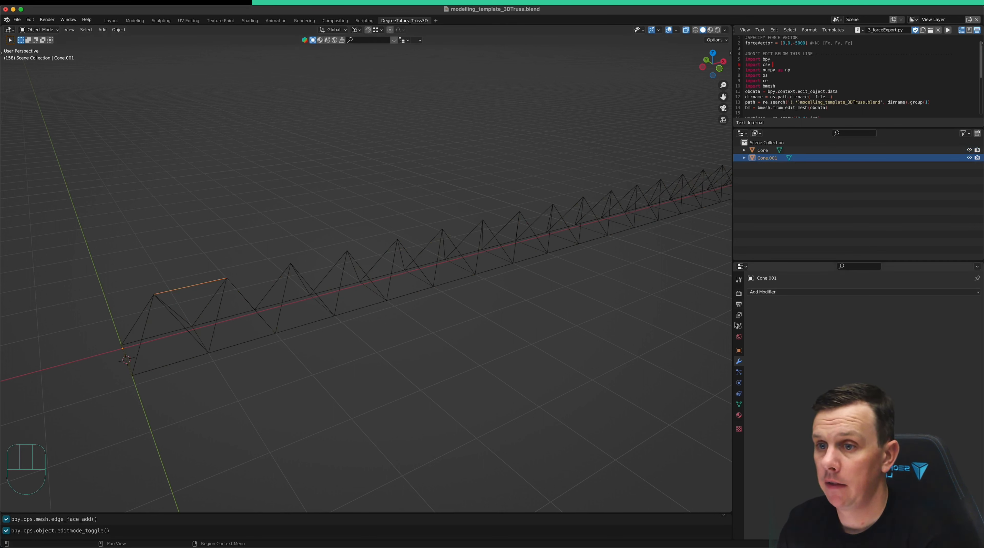
- Add an Array modifier with a count of 30 to the separated top edge
click(772, 294)
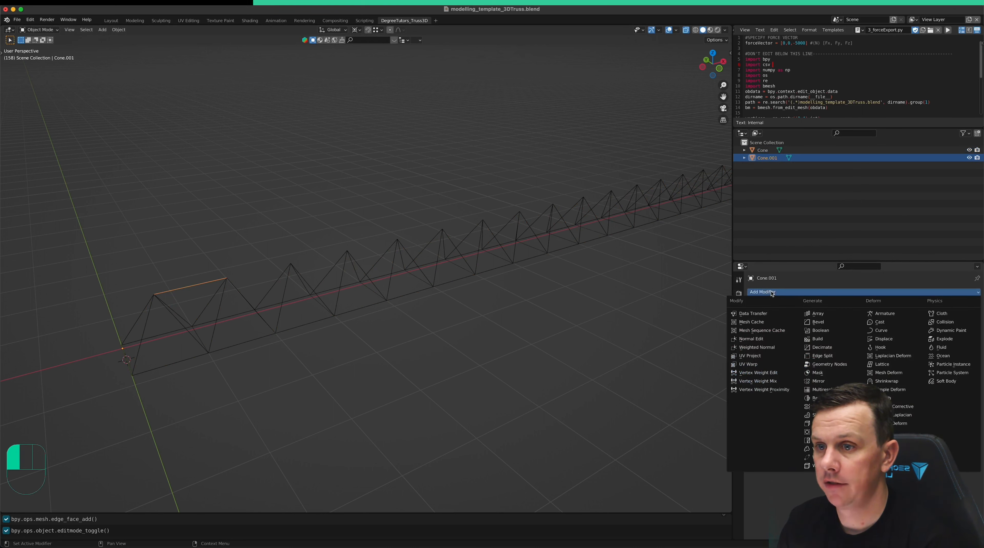
click(833, 315)
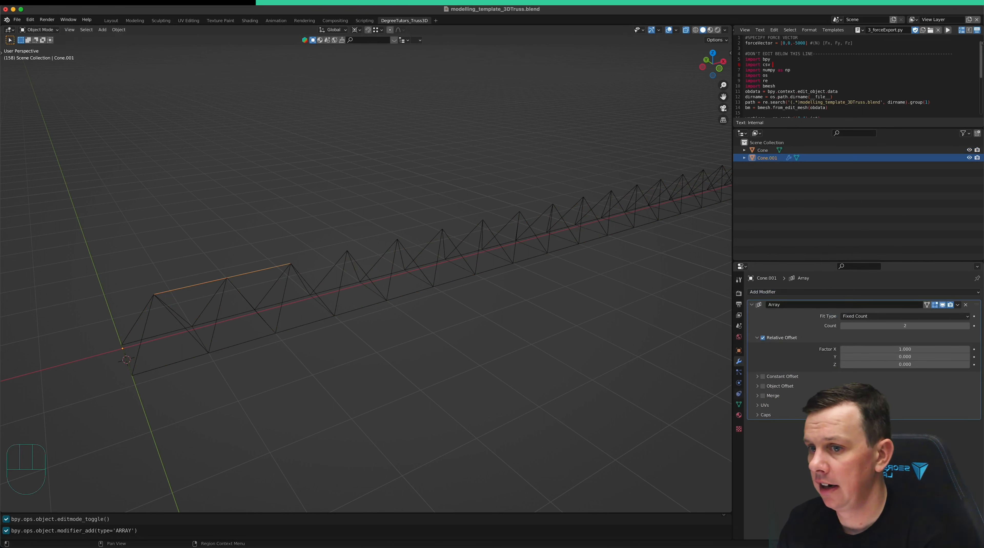
click(908, 325)
text(30)
key(Return)
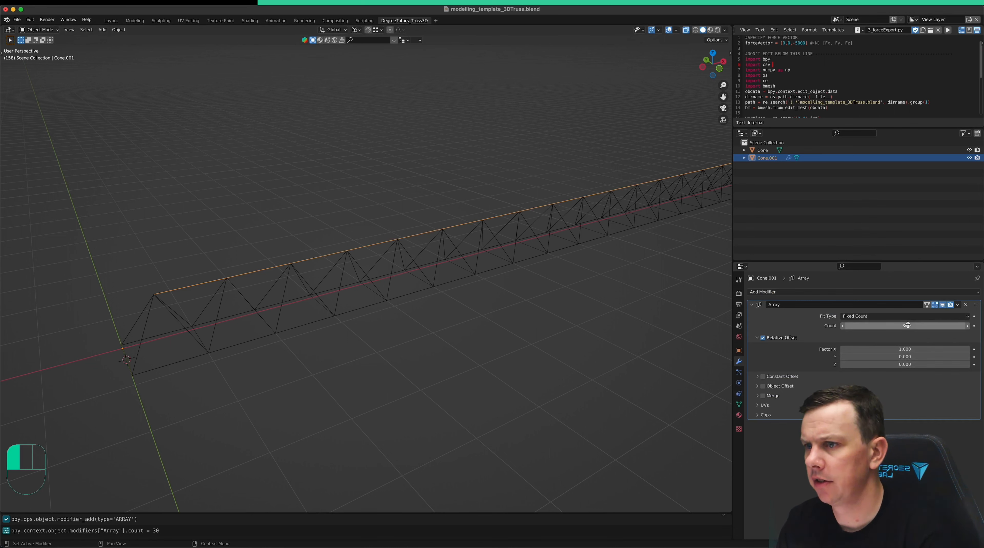
scroll(340, 340, down, 5)
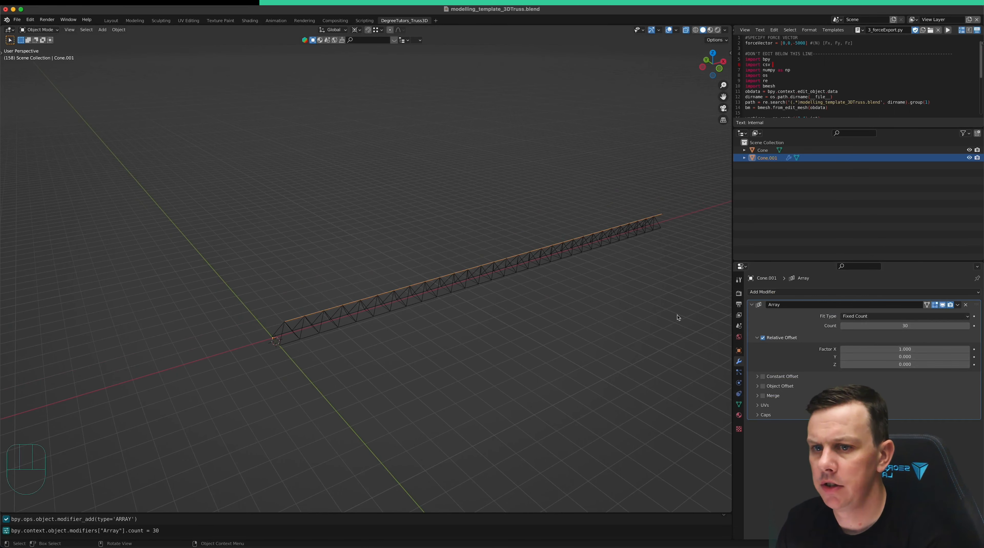
- Set the top chord's Array count to 29 and apply the modifier
click(843, 326)
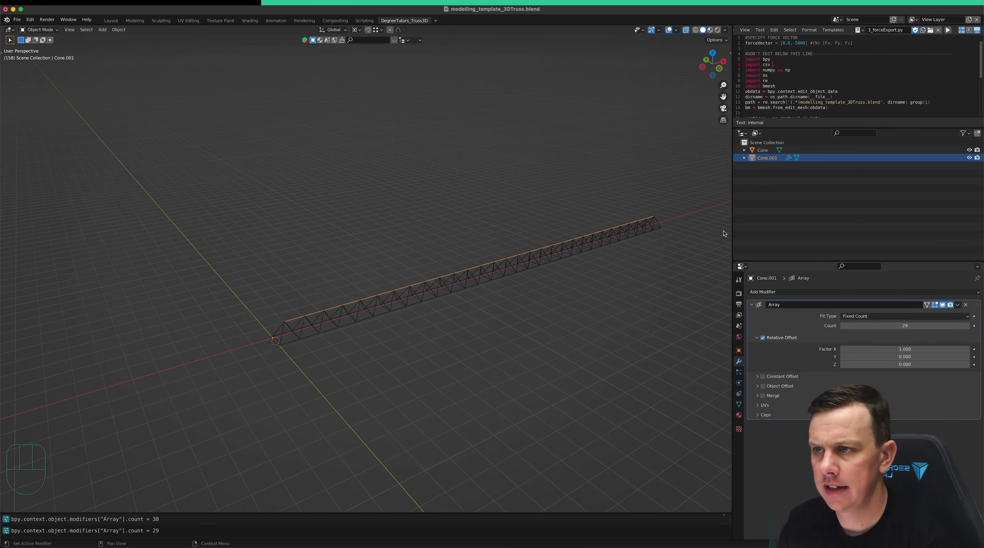
click(958, 305)
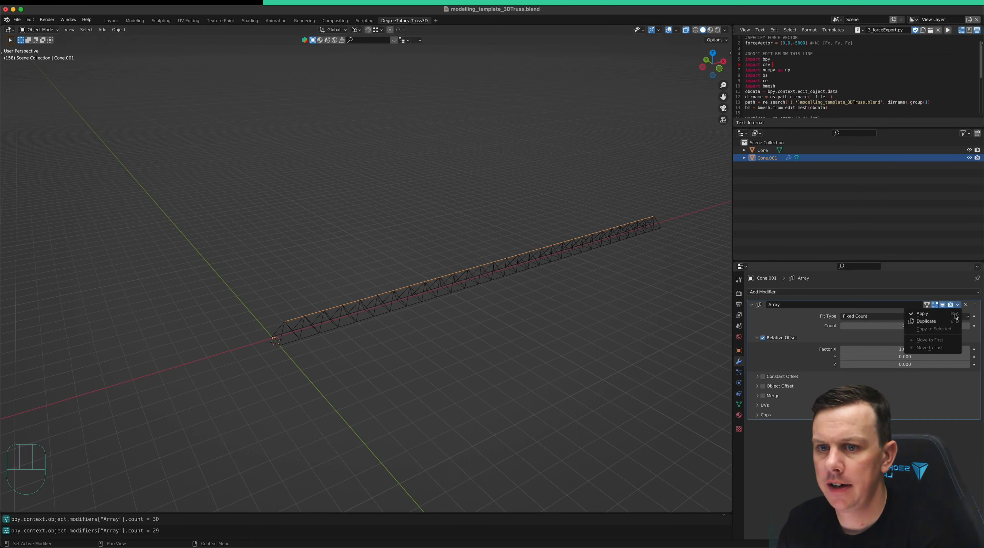
click(955, 314)
key(Tab)
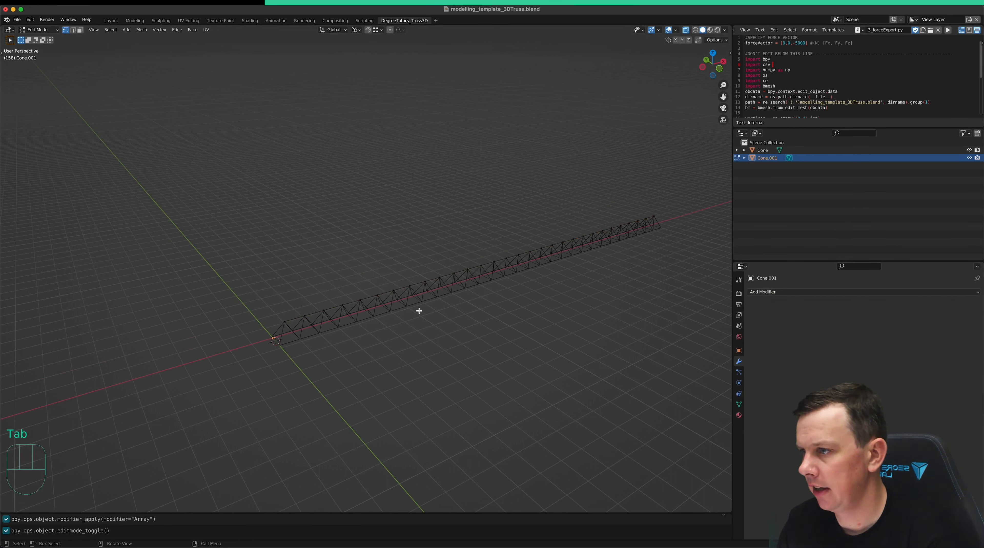
key(Tab)
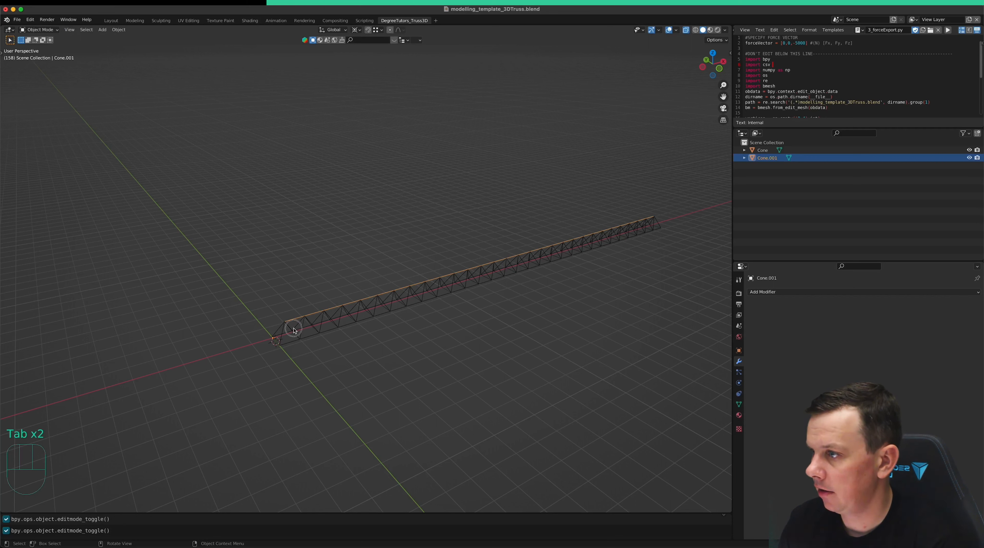
- Join the pyramid truss and the arrayed top chord into a single object
click(294, 330)
shift+click(299, 321)
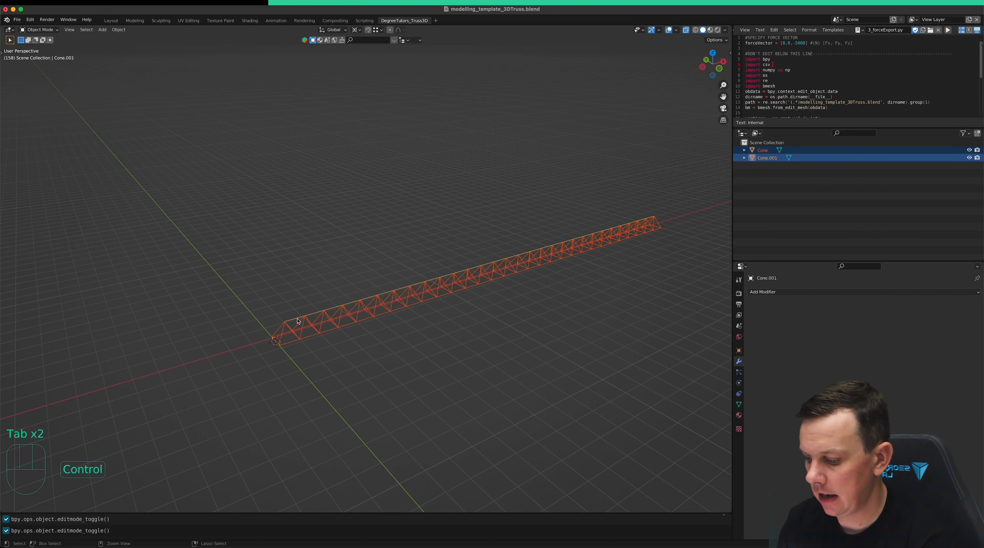
key(ctrl+j)
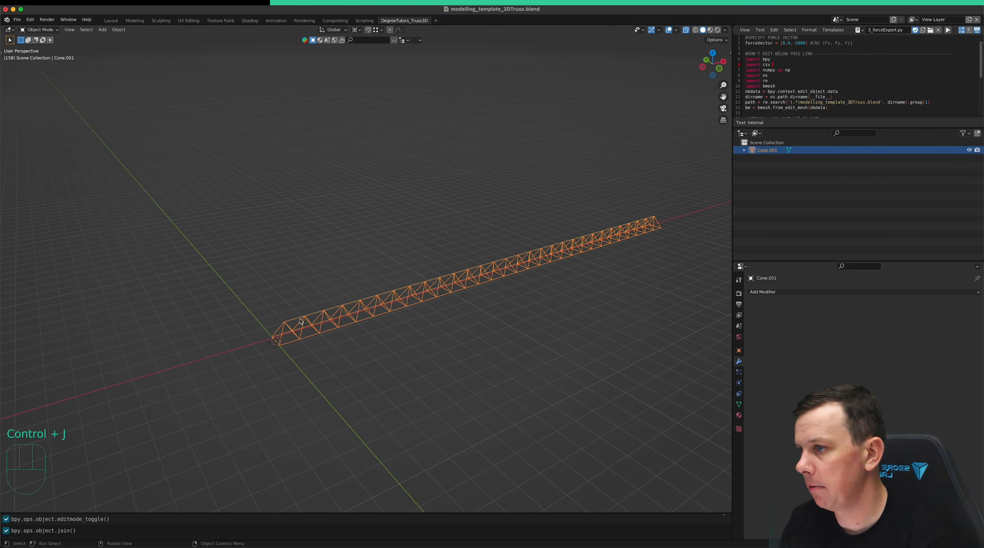
- Merge all vertices of the joined truss by distance and return to Object Mode
key(Tab)
key(a)
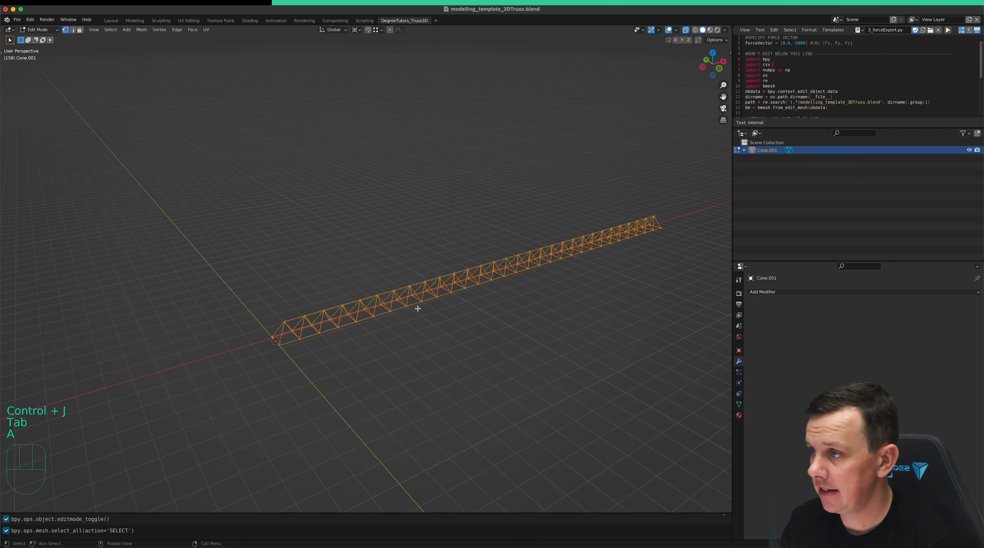
right_click(378, 300)
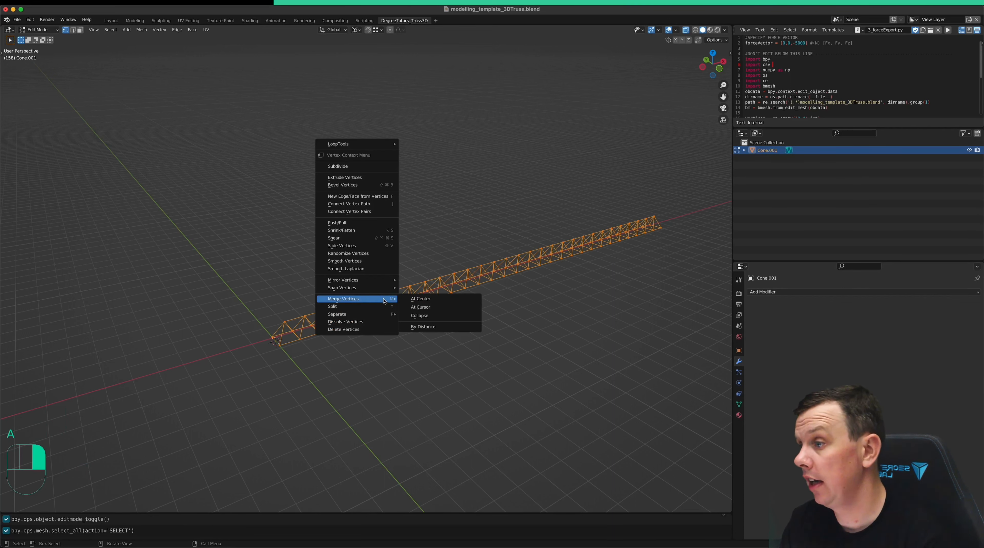
click(447, 328)
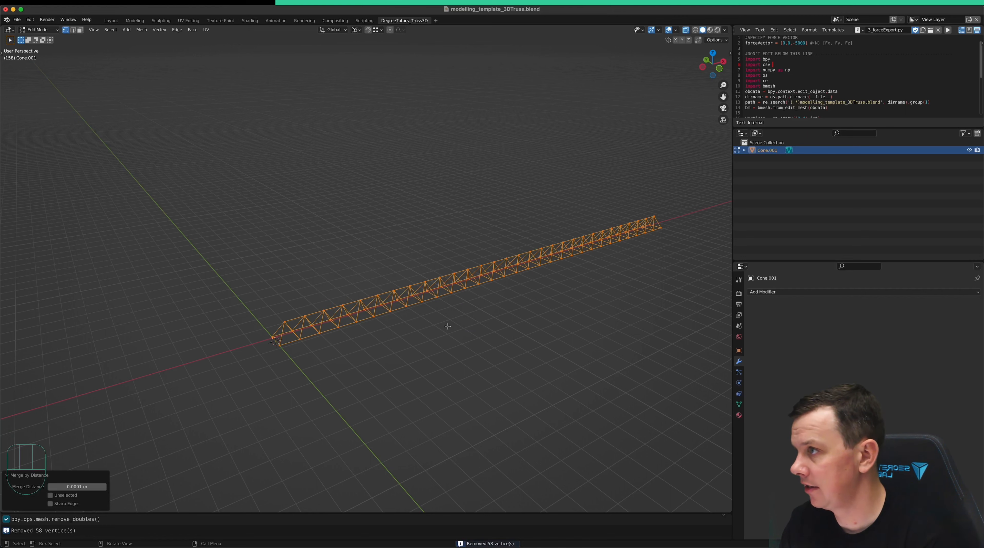
key(Tab)
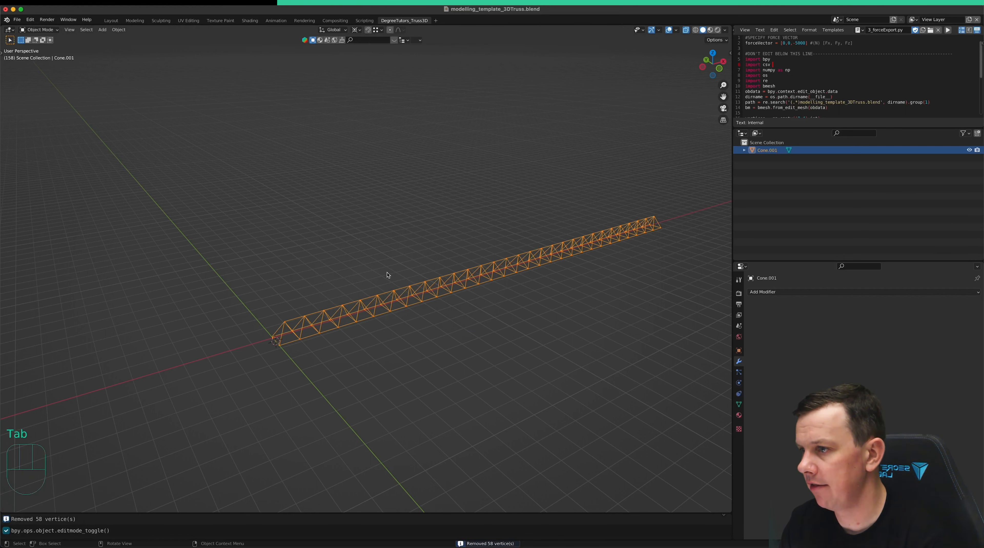
- Rotate the whole truss 180° about the global X axis
middle_drag(506, 306, 457, 274)
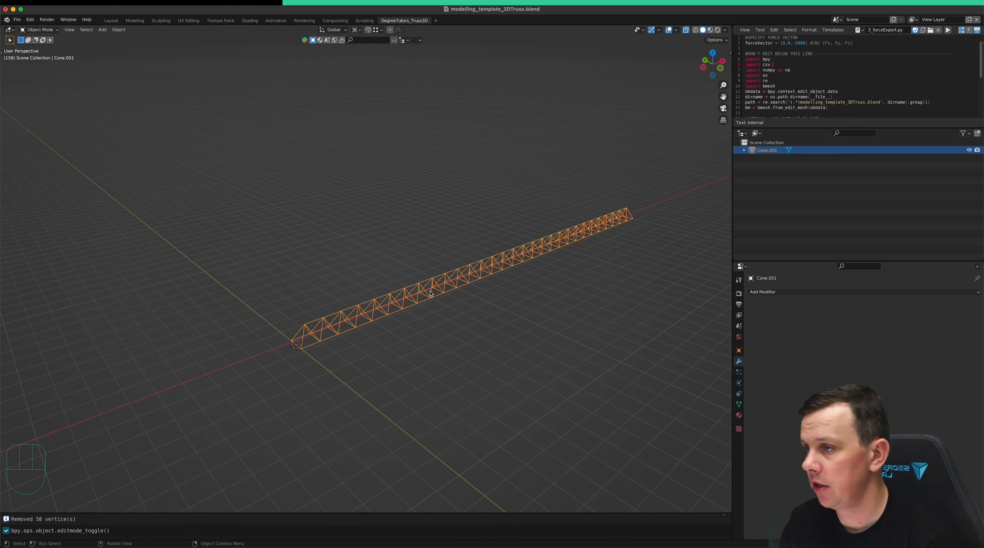
key(r)
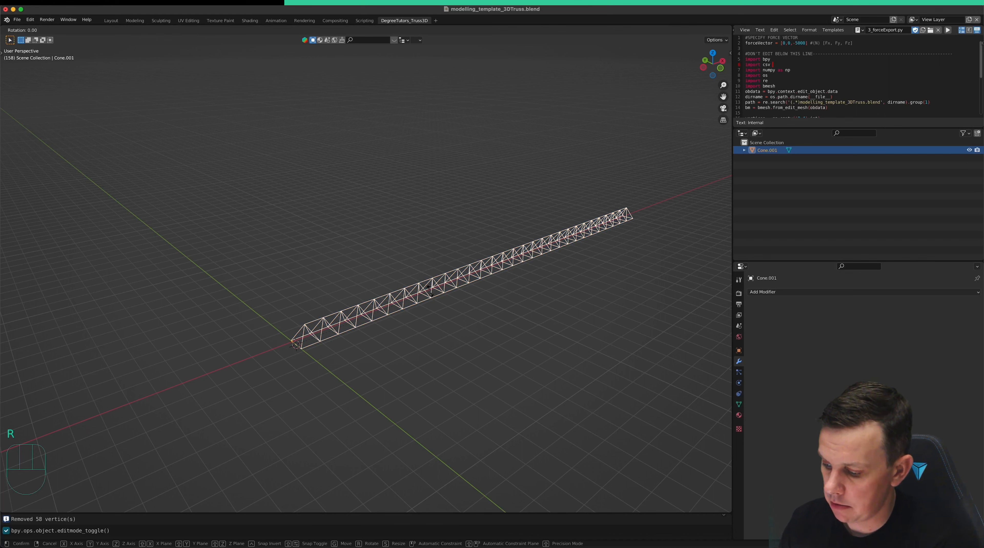
key(x)
key(KP_1)
key(KP_8)
key(KP_0)
key(KP_Enter)
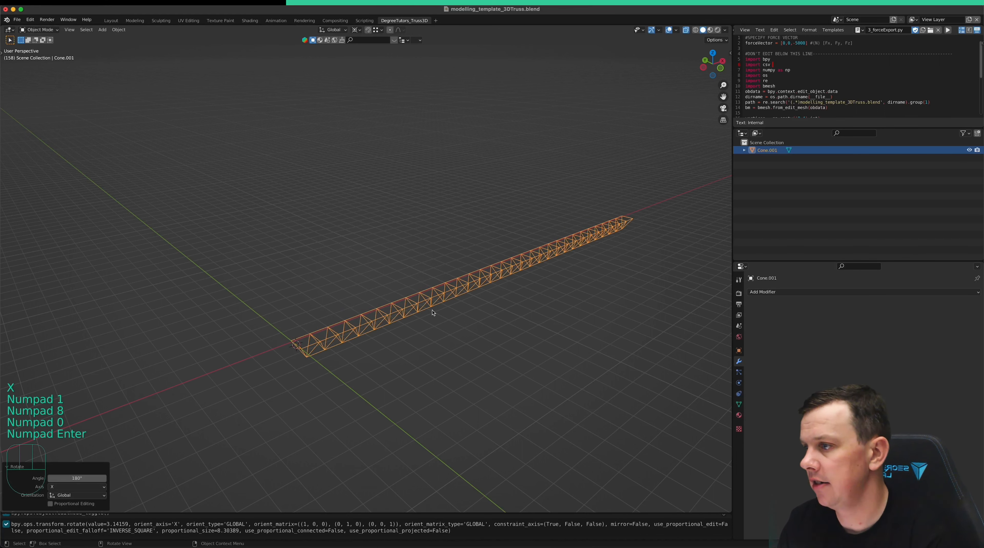
- In front view, move the truss up about 0.88 m along Z so its lower chord sits on the X axis
key(KP_3)
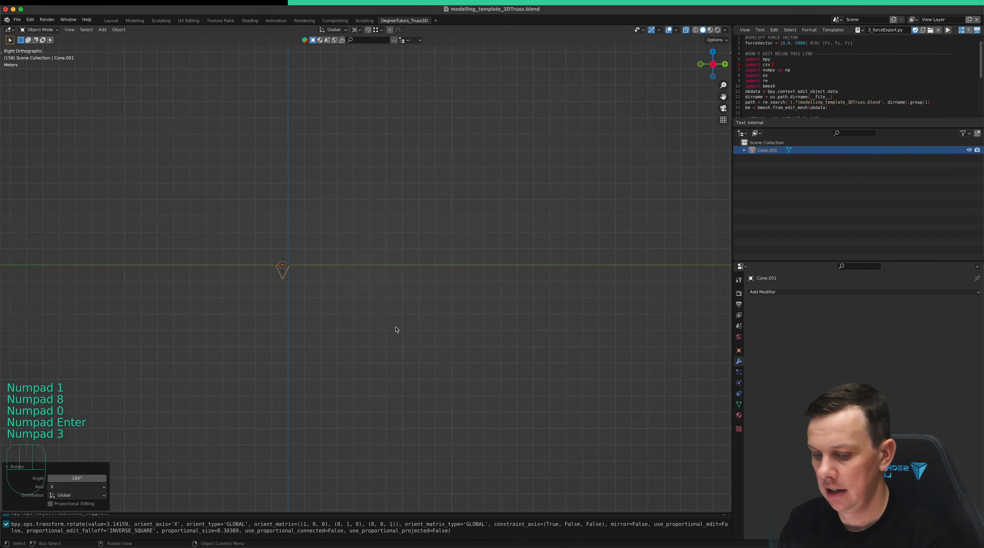
key(KP_1)
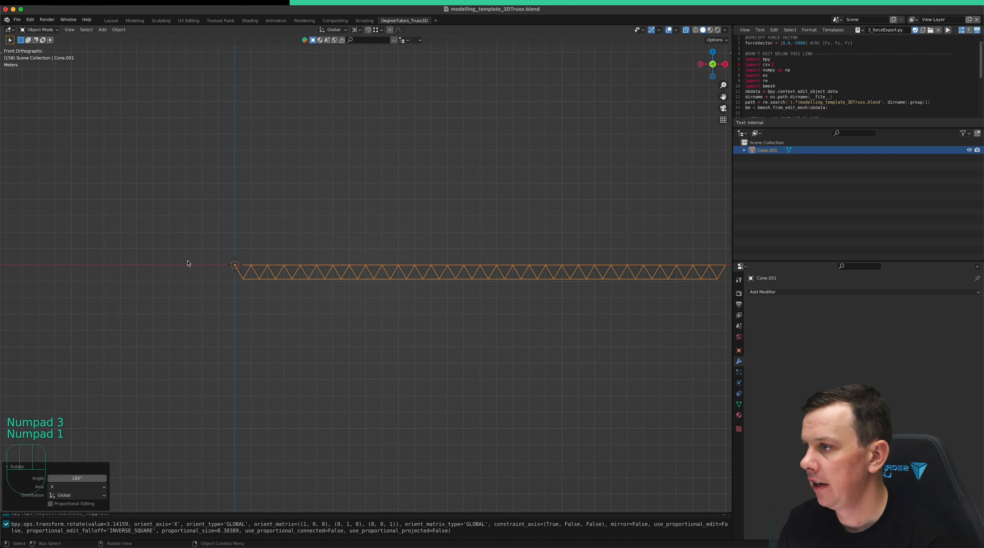
scroll(236, 264, up, 7)
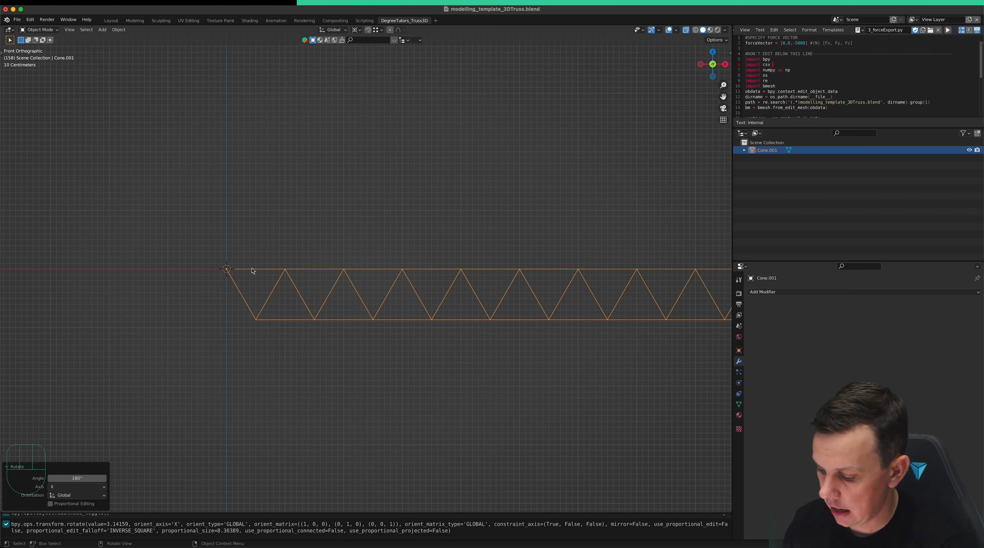
key(g)
key(z)
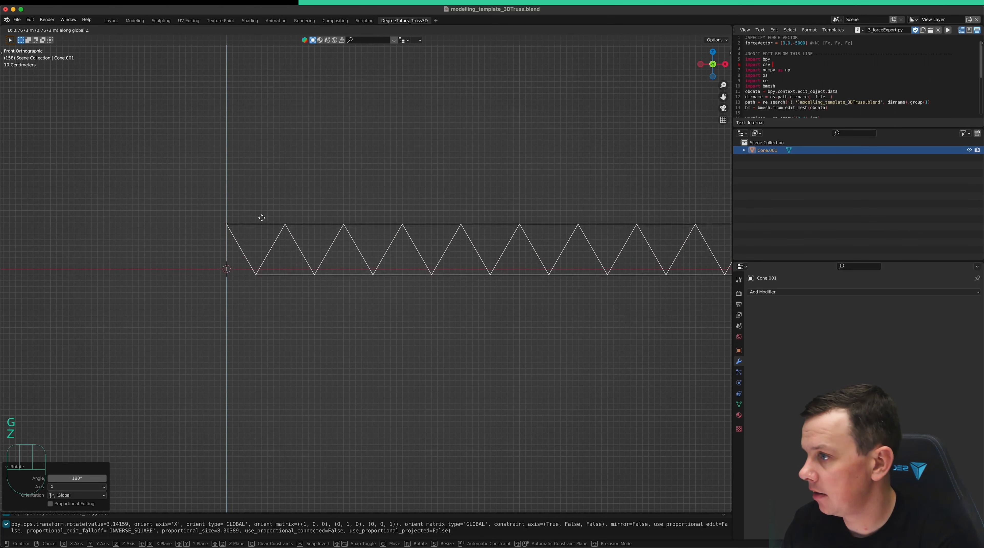
click(260, 218)
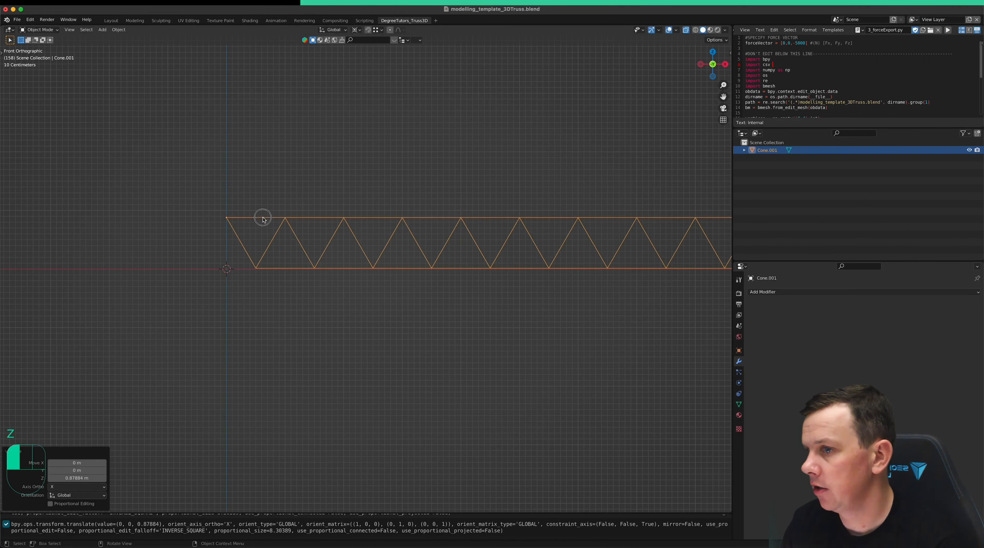
- Add two zigzag diagonal bracing edges between the top chord vertices across the first two bays
scroll(130, 246, down, 3)
middle_drag(259, 188, 246, 231)
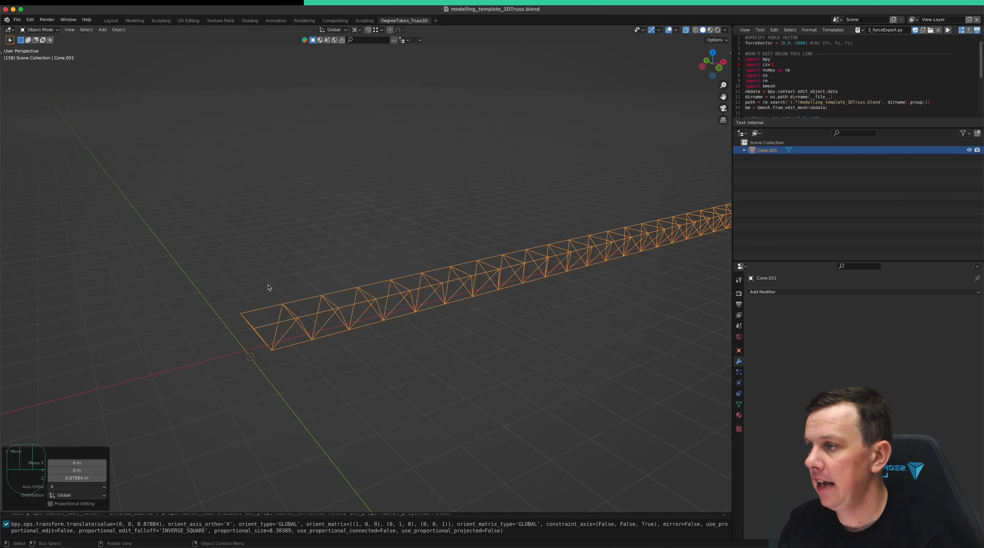
middle_drag(269, 287, 270, 297)
key(Tab)
click(273, 382)
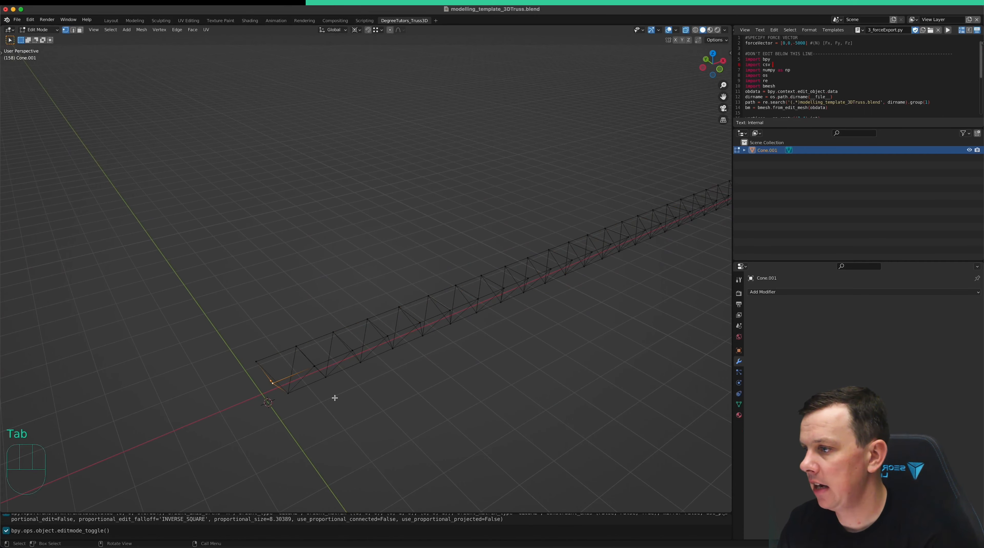
shift+click(296, 347)
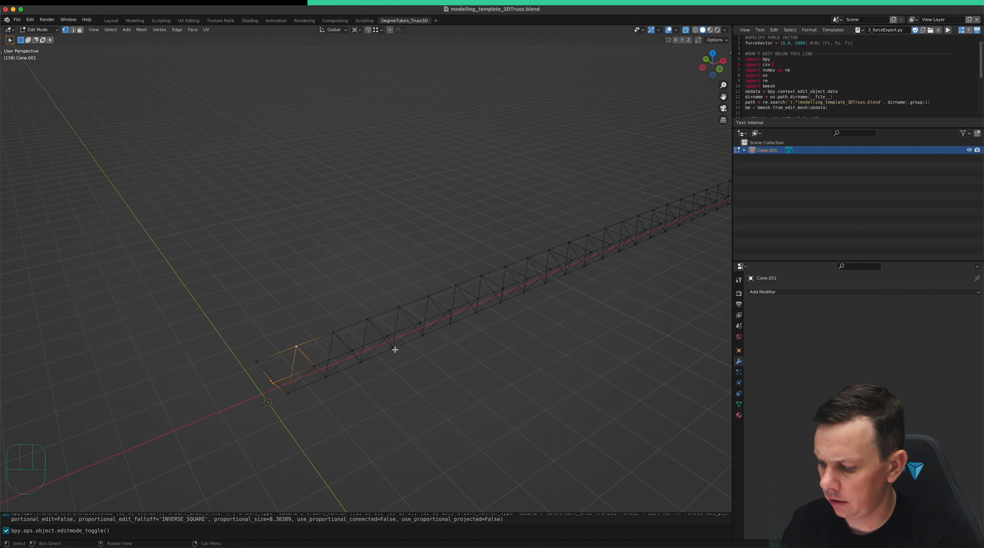
key(f)
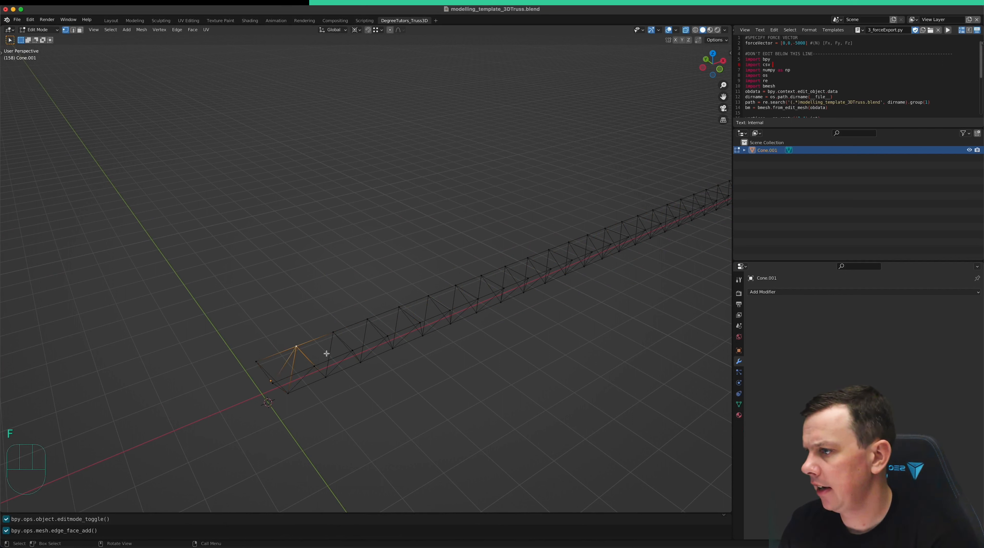
shift+click(355, 351)
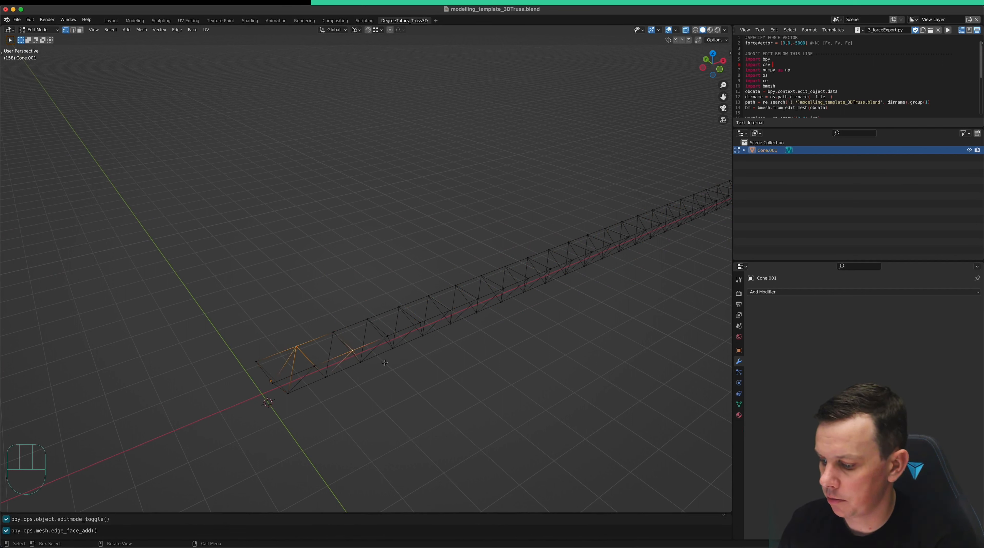
key(f)
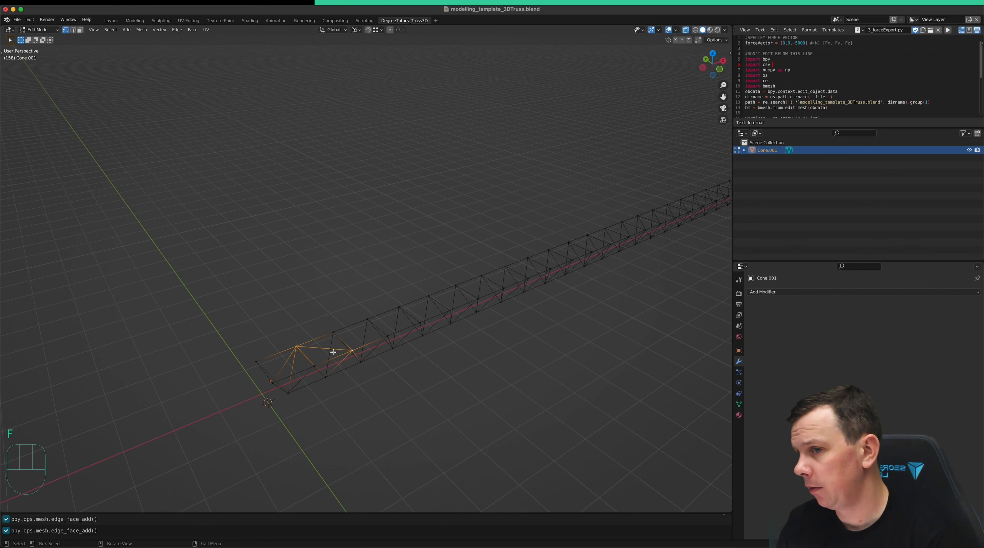
- Separate the two new diagonal edges into their own object and select only that object in Object Mode
scroll(333, 353, down, 3)
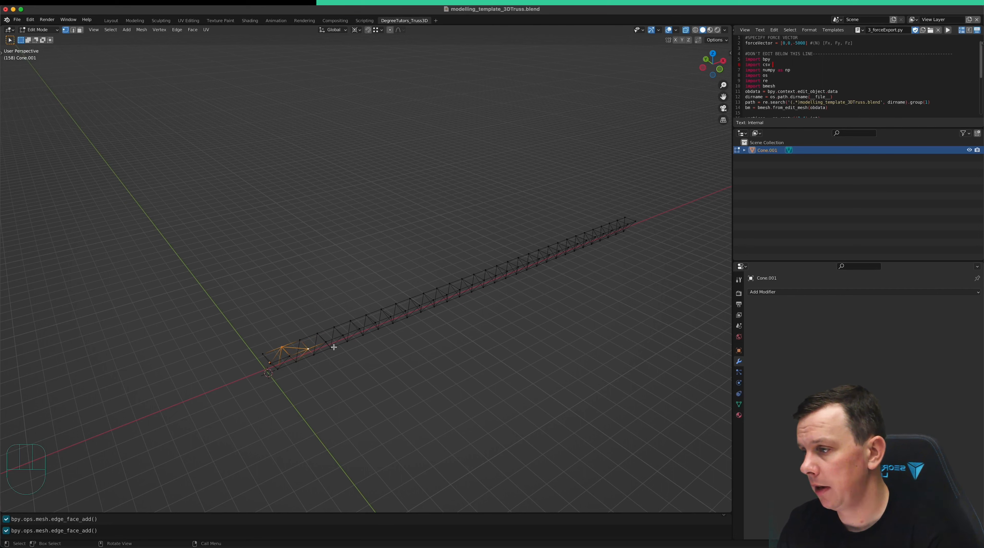
scroll(333, 347, up, 2)
key(2)
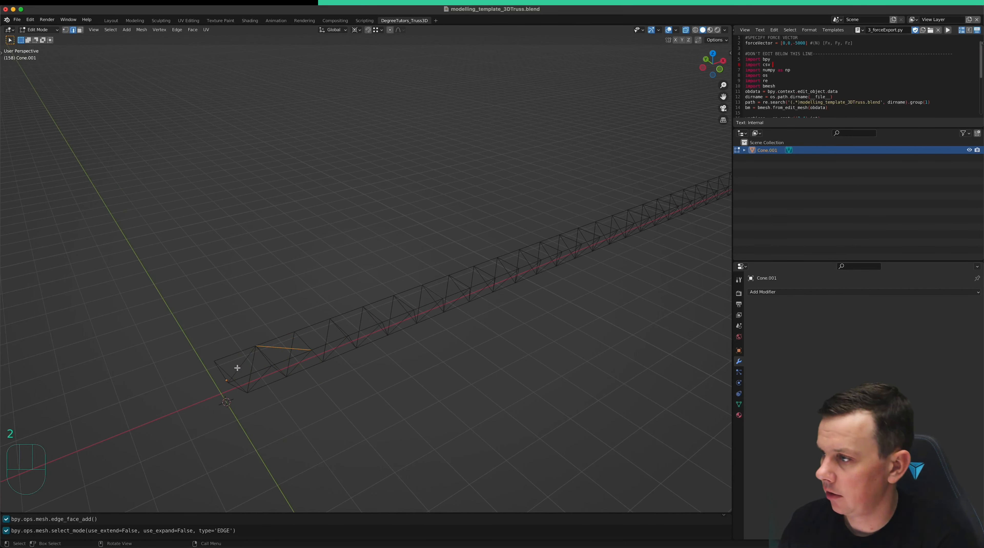
click(244, 364)
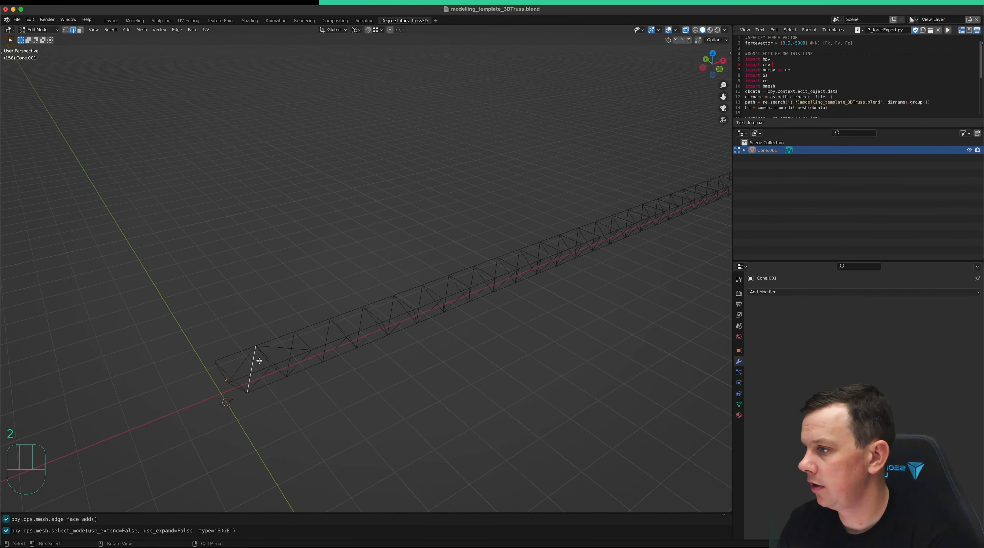
shift+click(277, 347)
key(p)
click(277, 348)
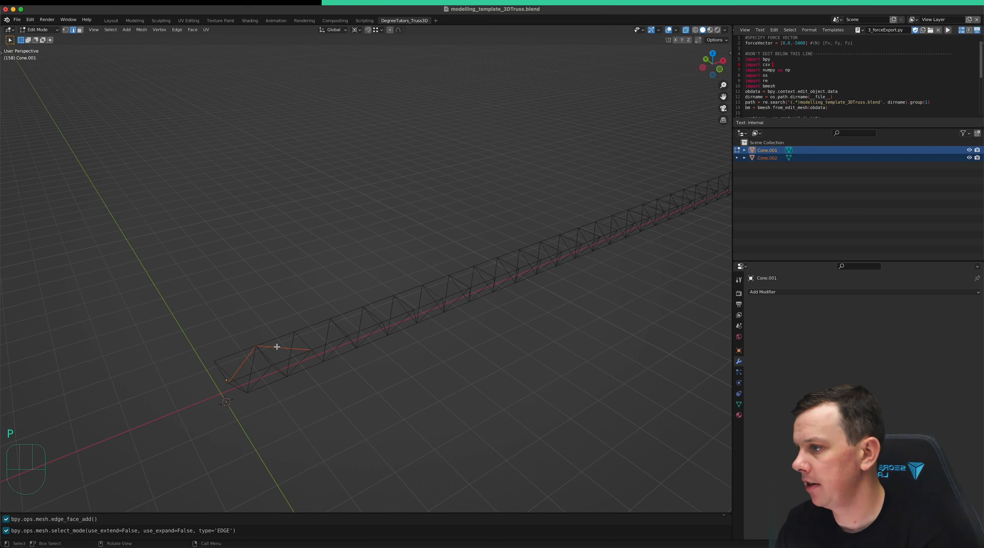
key(Tab)
click(272, 348)
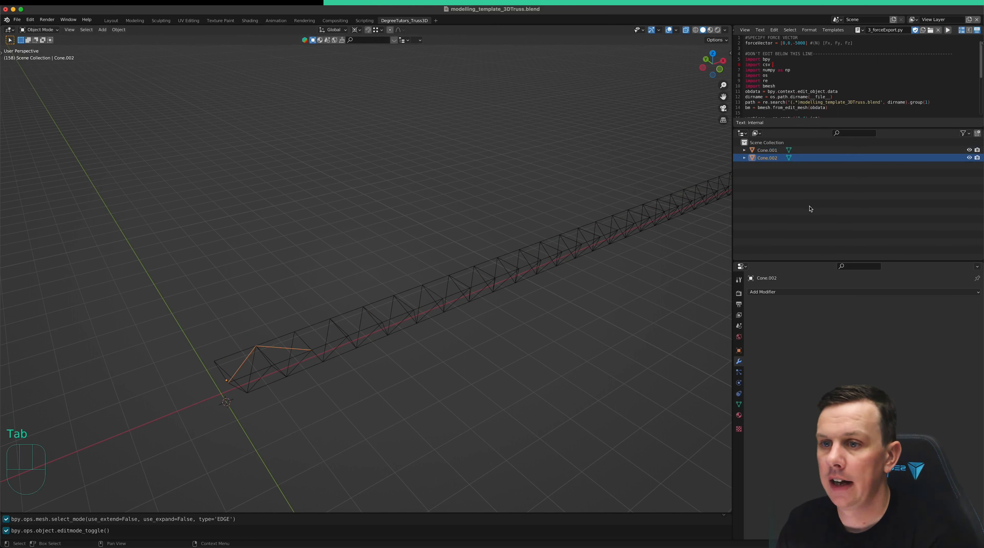
- Add an Array modifier with a count of 29 to the separated diagonal bracing
click(815, 294)
click(839, 316)
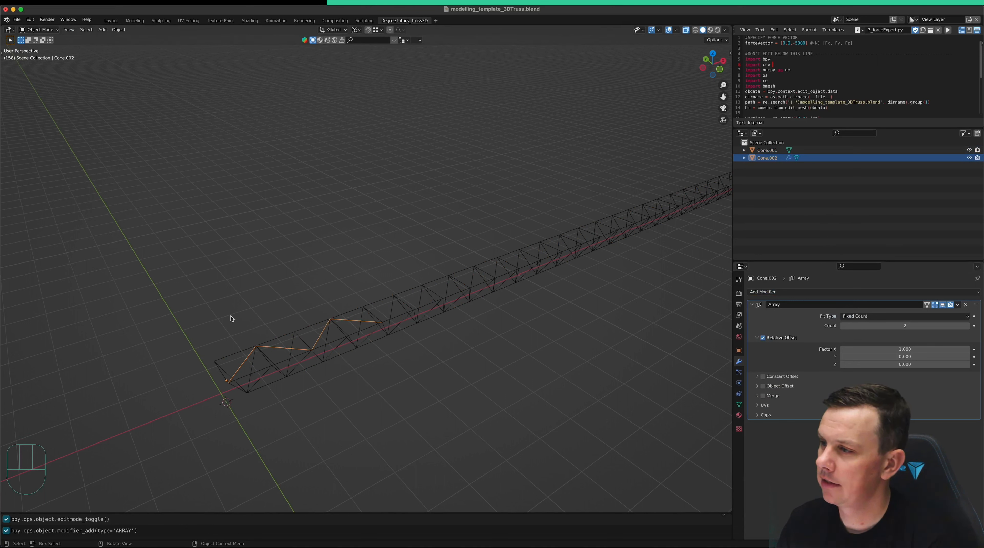
click(944, 326)
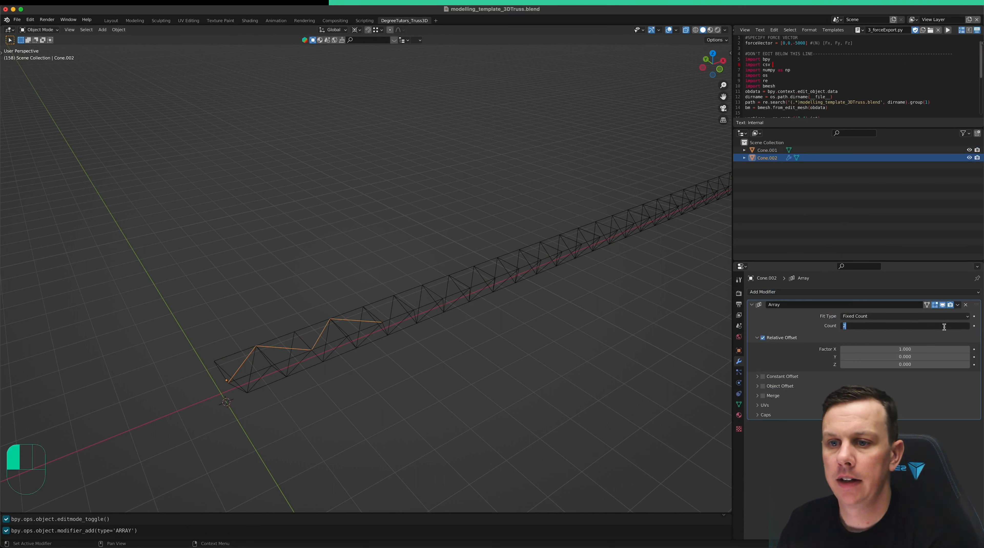
key(Return)
scroll(342, 248, down, 5)
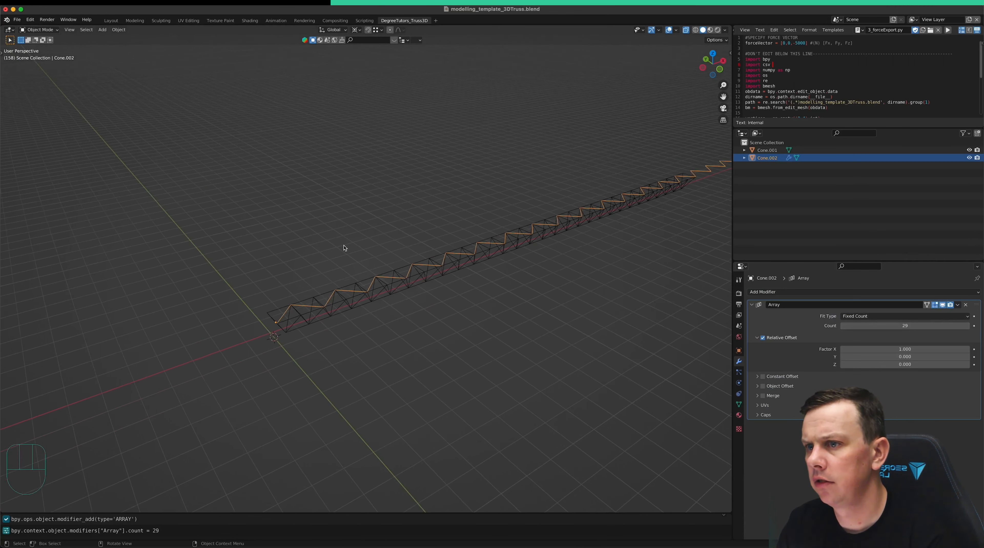
- Change the bracing's Array count to 15 to match the truss length
click(894, 326)
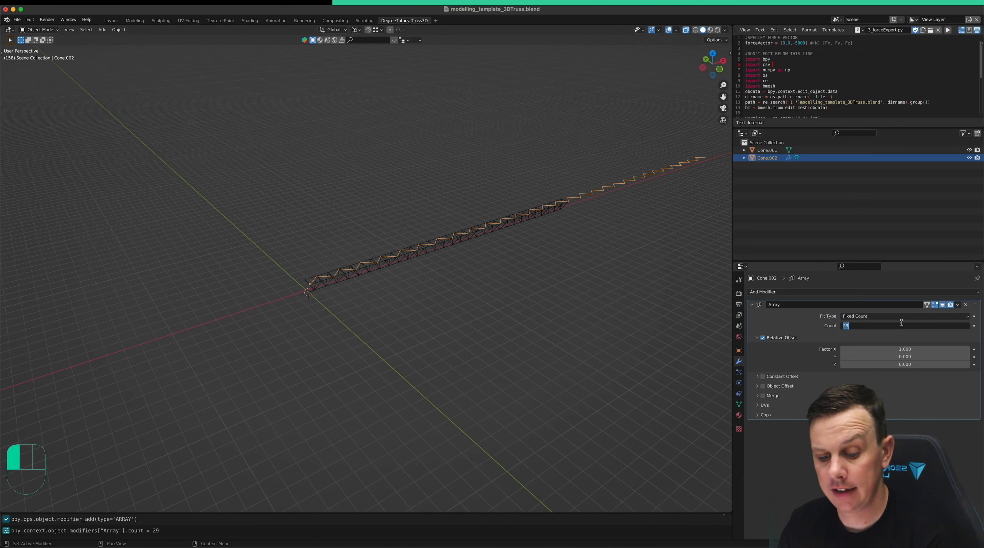
text(15)
key(Return)
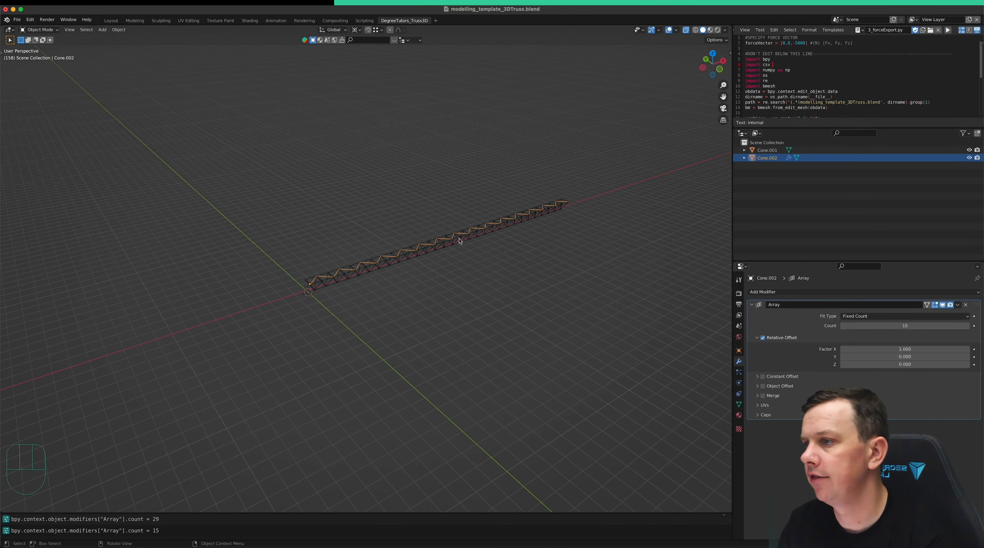
scroll(462, 232, up, 3)
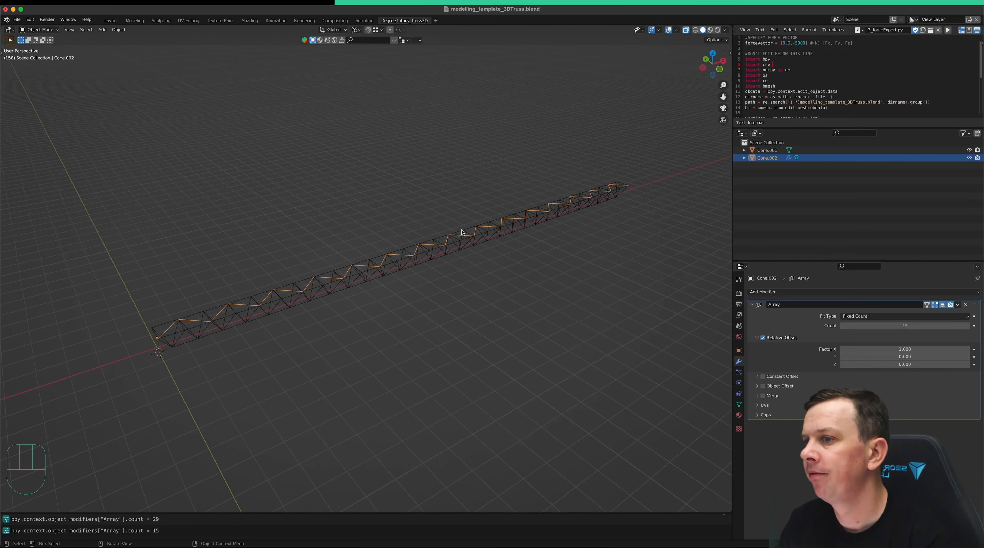
- Apply the Array modifier on the zigzag top bracing
click(187, 331)
click(198, 322)
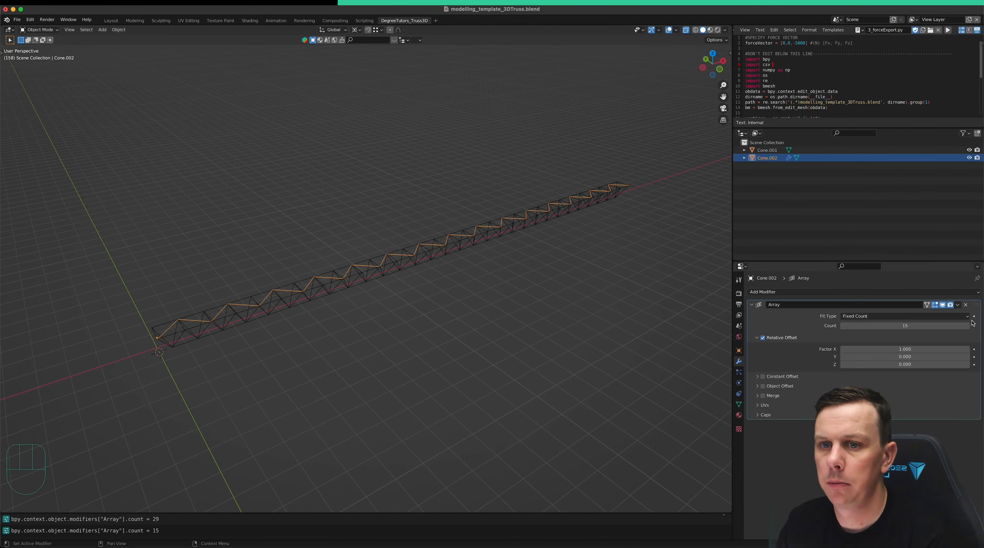
click(958, 304)
click(933, 313)
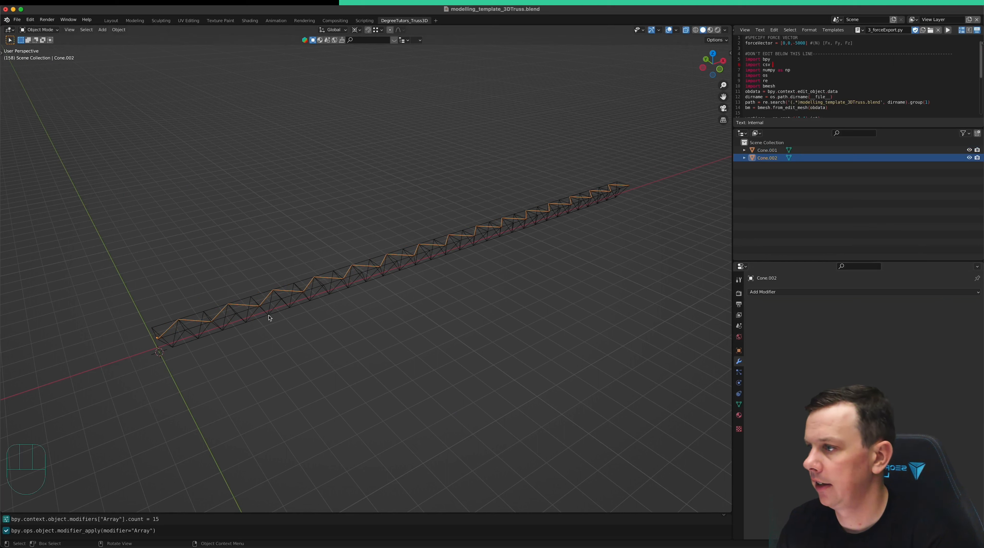
- Join the top bracing with the main truss into one object and enter Edit Mode
click(201, 314)
shift+click(199, 321)
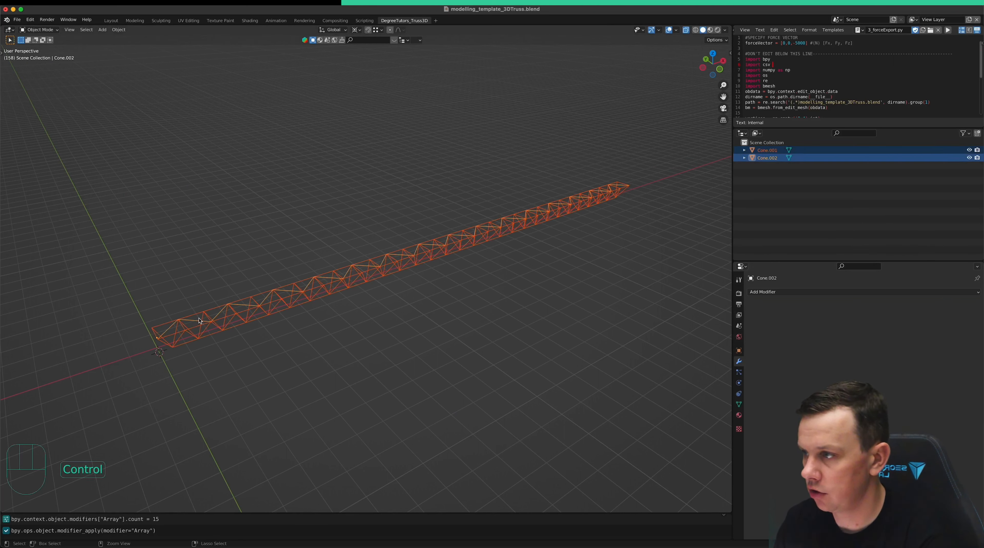
key(ctrl+j)
key(Tab)
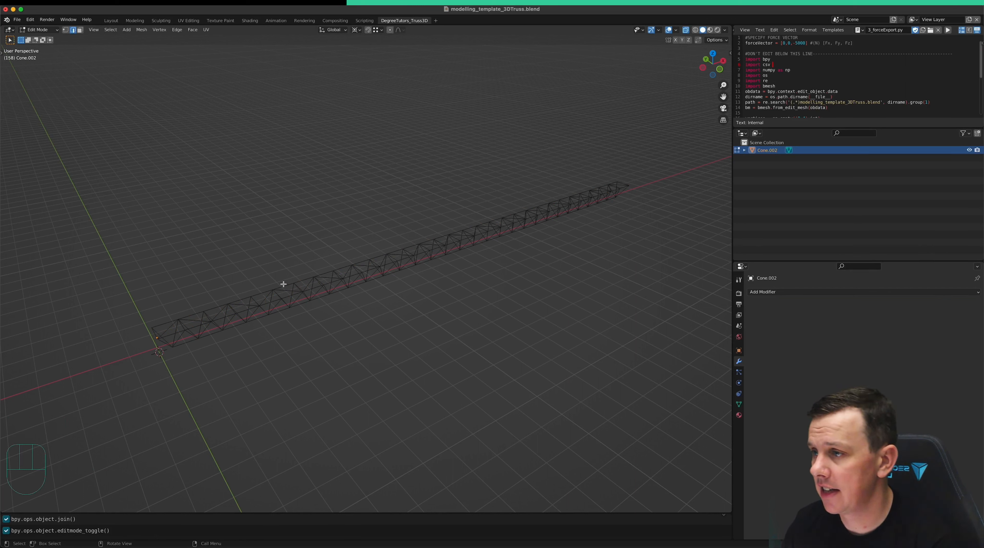
middle_drag(280, 272, 321, 302)
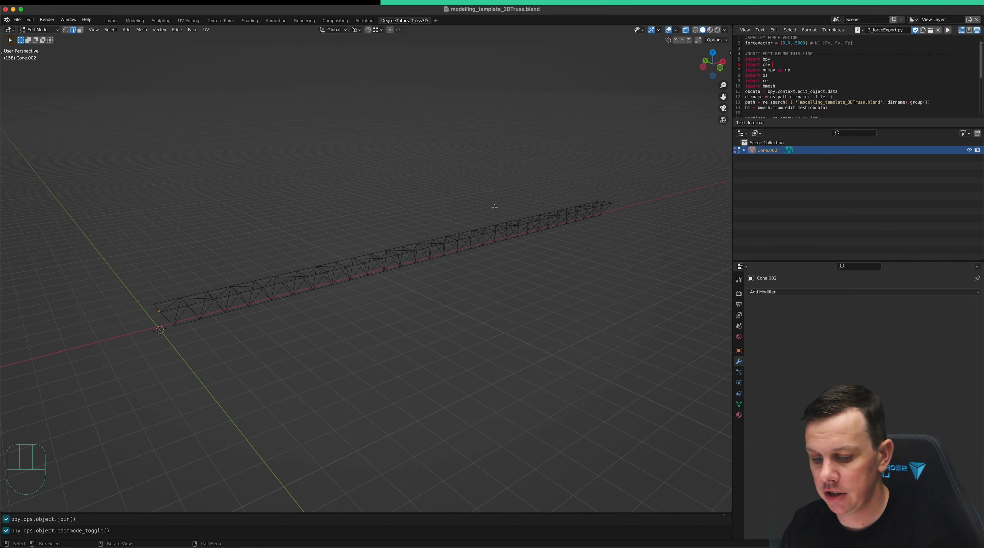
- Show the truss in front view and turn on proportional editing in Edit Mode
key(KP_1)
scroll(353, 249, down, 1)
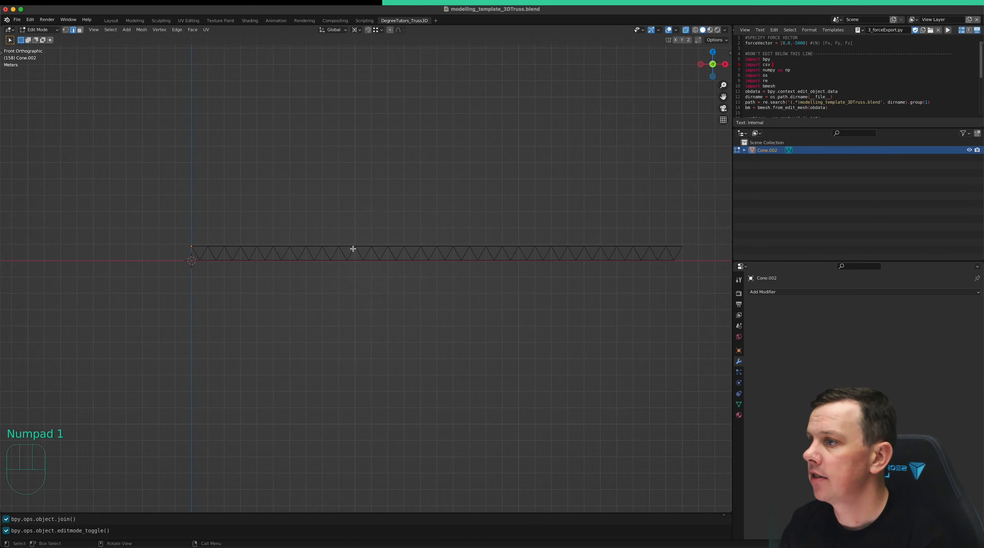
key(Tab)
scroll(265, 261, down, 2)
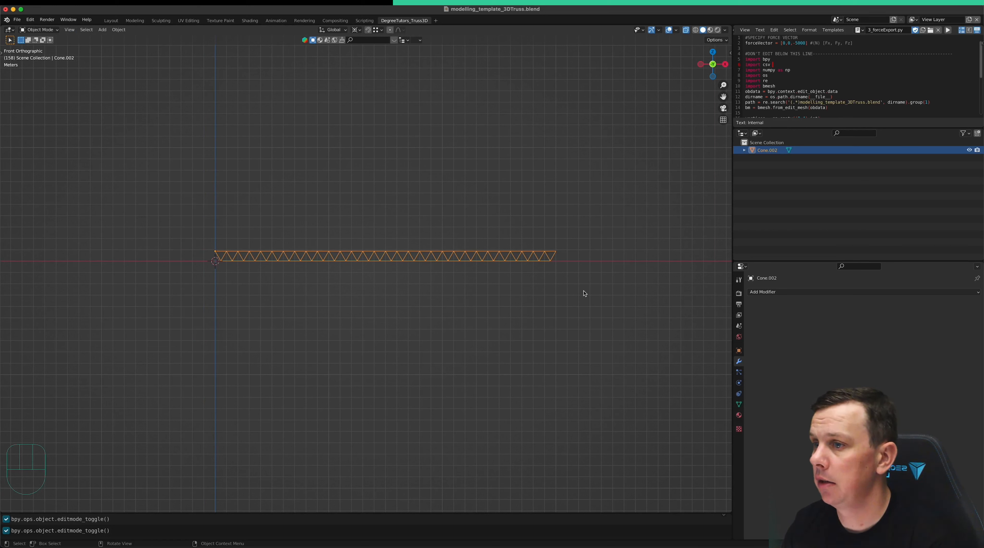
key(Tab)
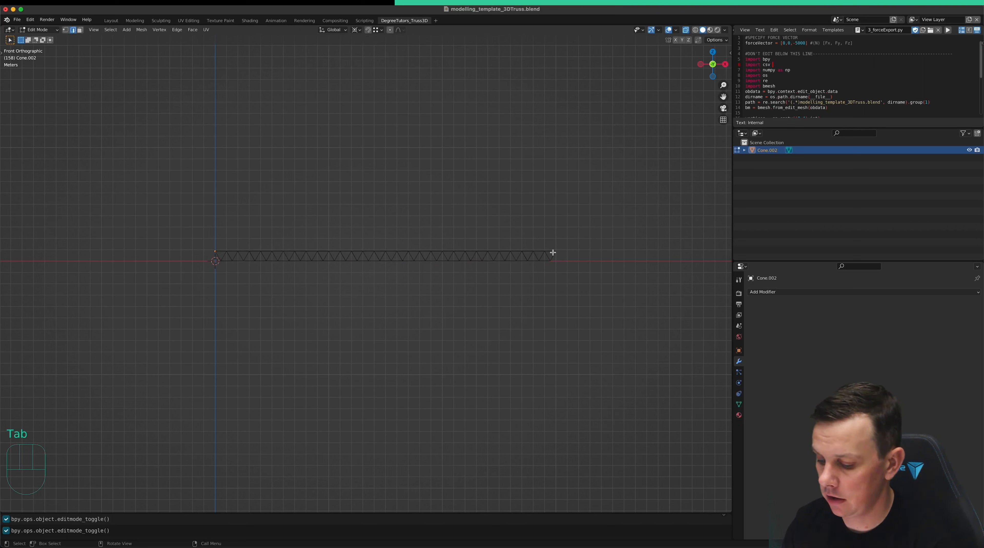
key(o)
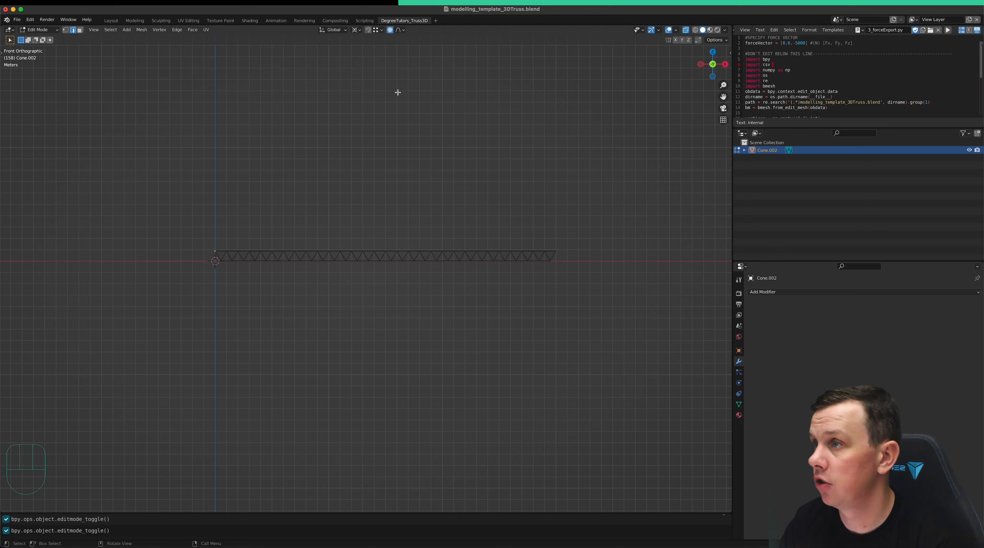
key(o)
key(o)
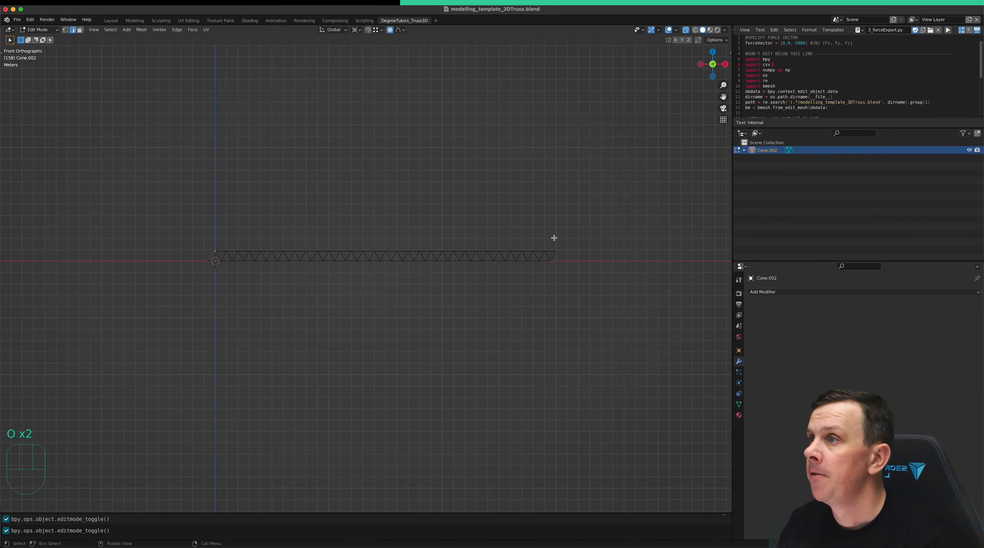
- Switch to vertex selection, select an upper chord vertex near the truss's far end and frame it in the view
middle_drag(578, 246, 564, 312)
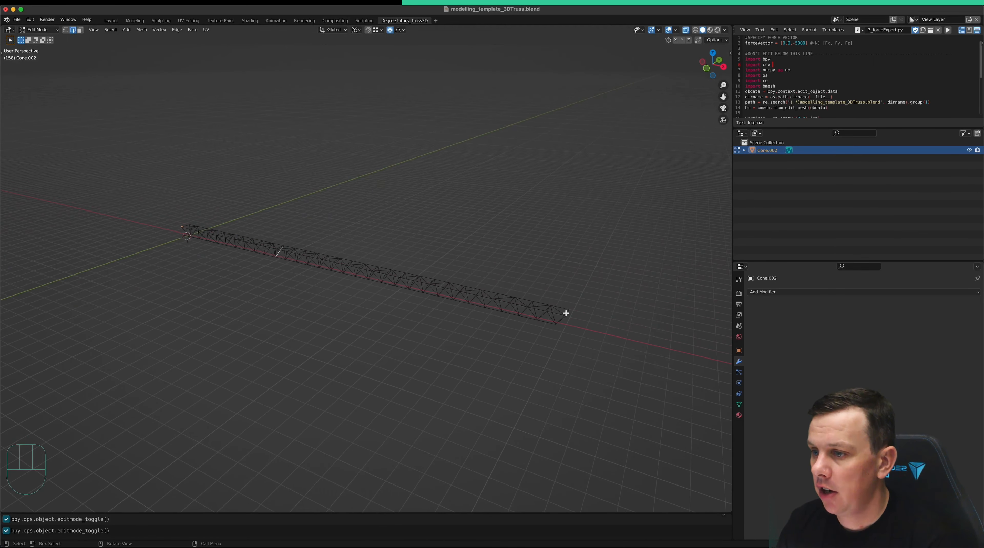
key(1)
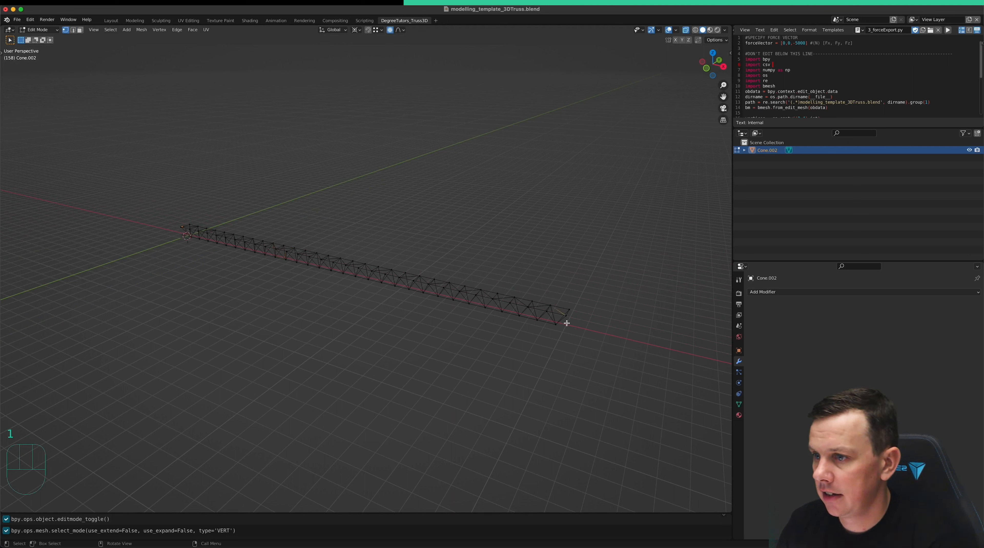
shift+click(570, 309)
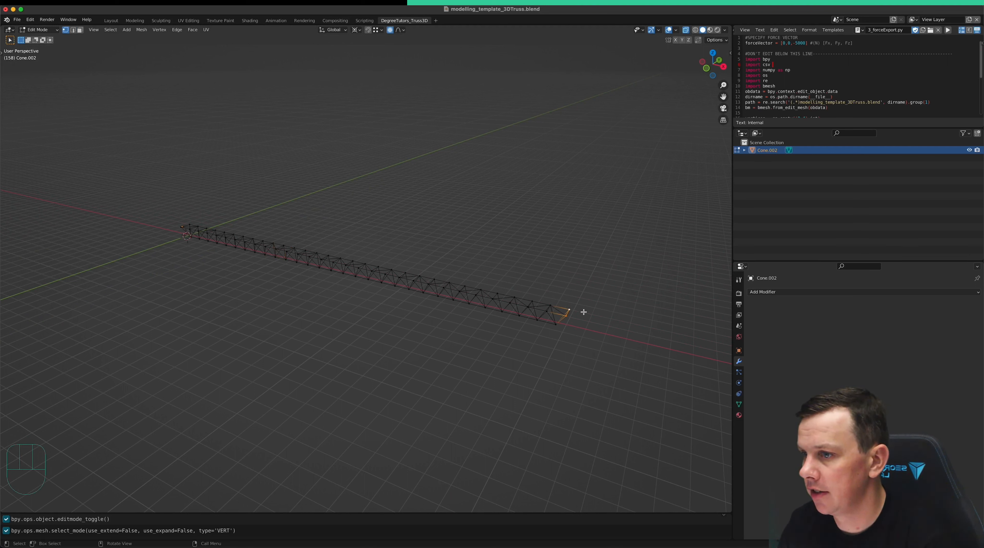
click(551, 306)
key(KP_Decimal)
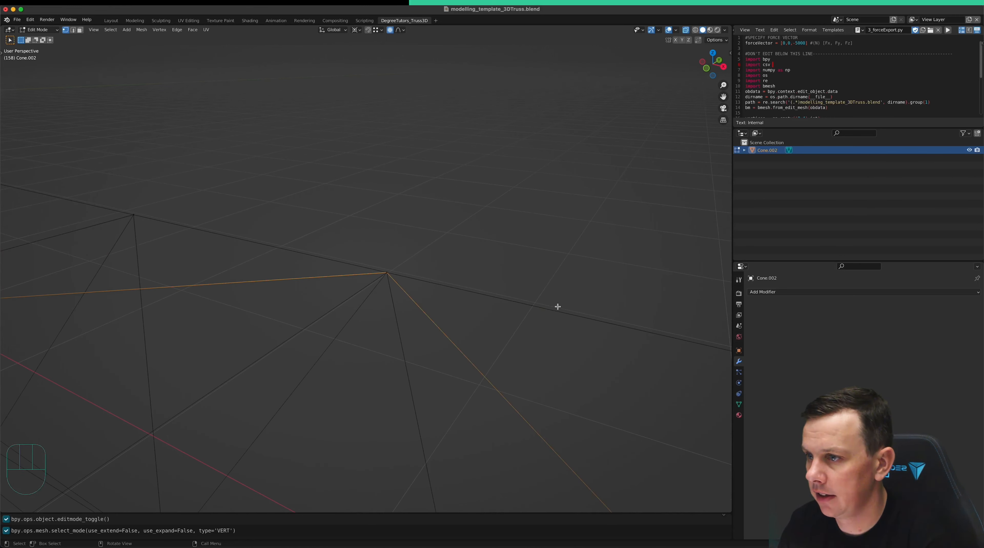
- Turn off proportional editing and test-move the framed vertex to check whether the bracing is attached to the chord
key(g)
key(Escape)
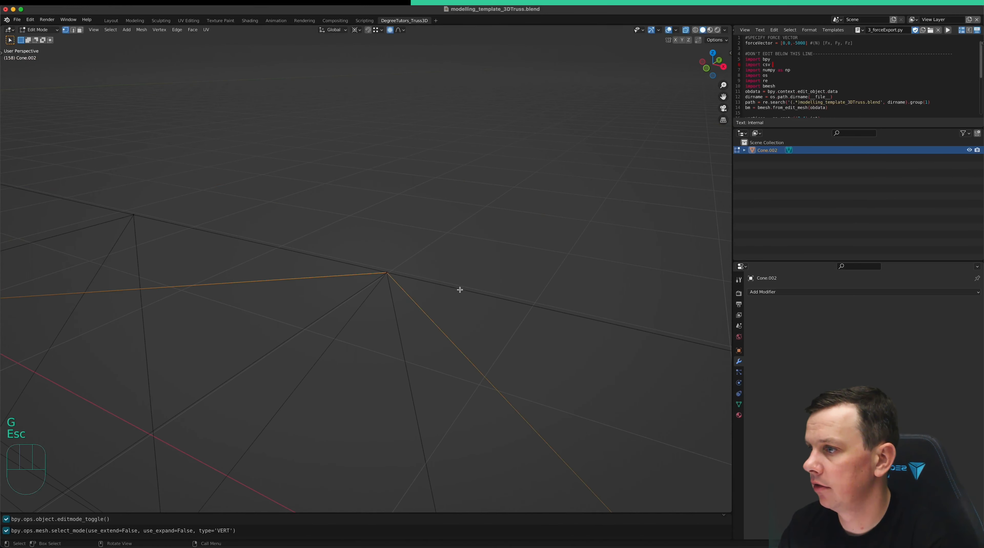
key(o)
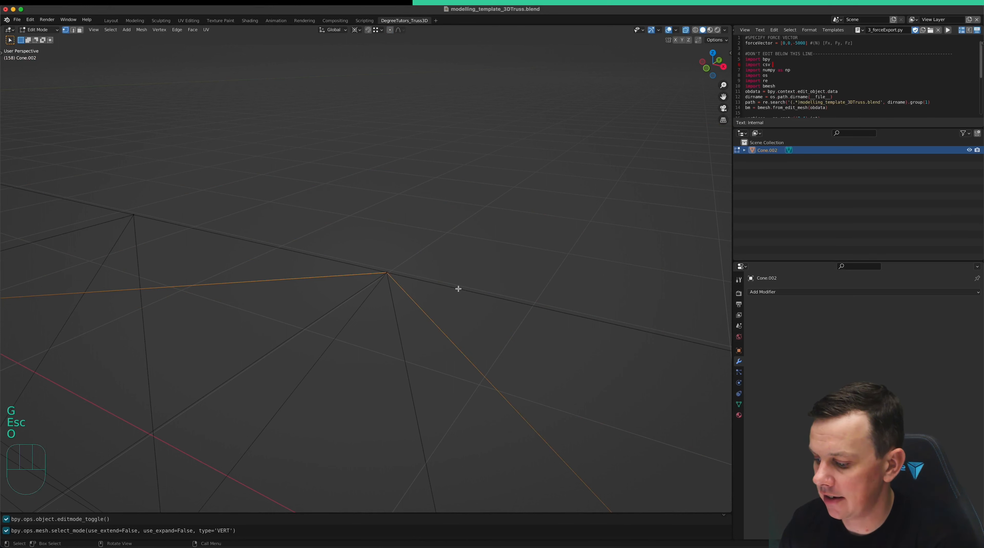
key(g)
key(Escape)
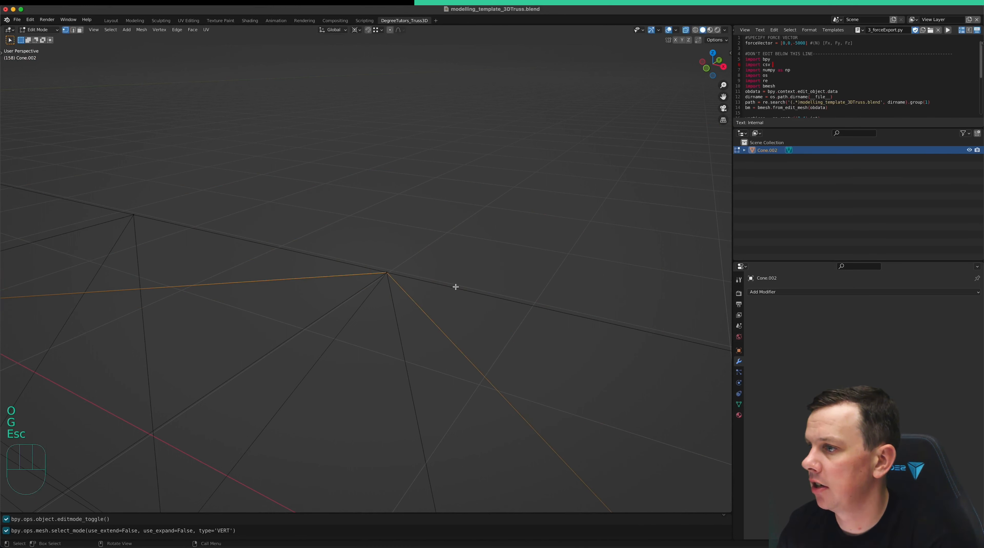
- Select the whole truss mesh and merge its duplicate vertices by distance
scroll(456, 287, down, 10)
key(a)
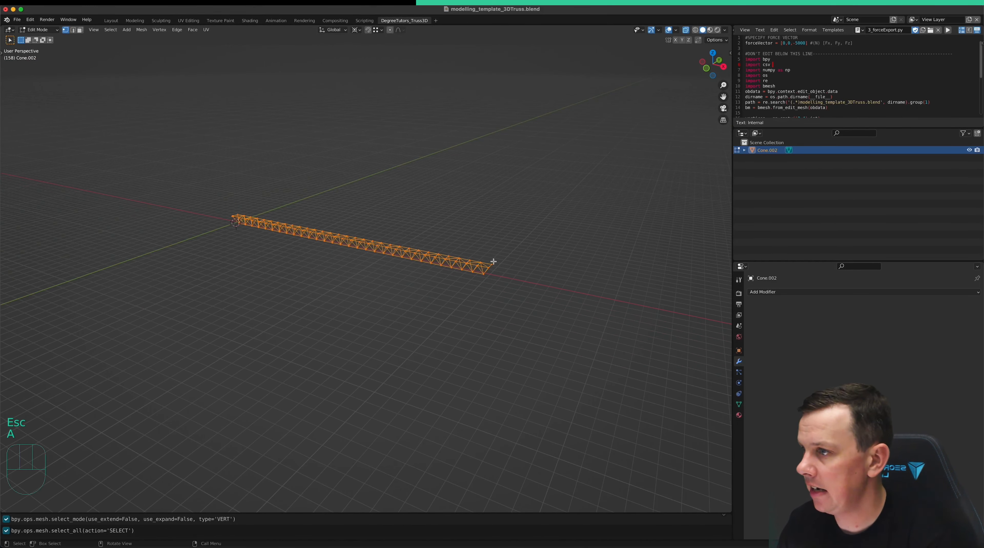
right_click(482, 268)
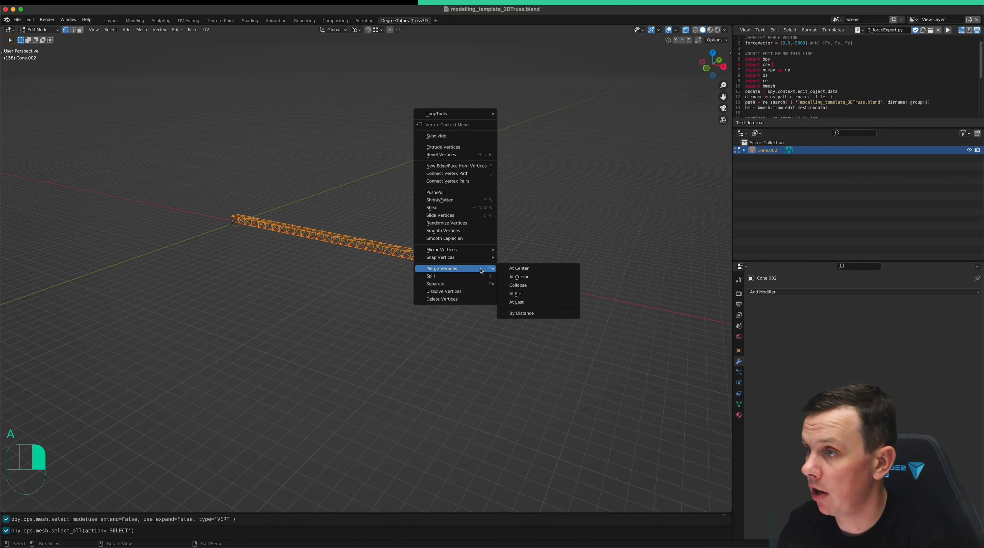
click(539, 313)
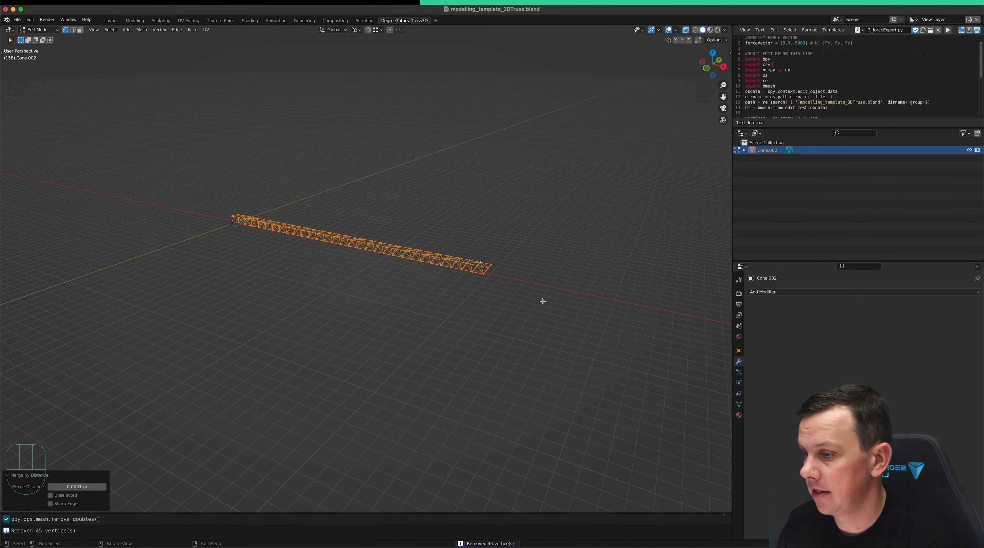
- Select the top chord vertex at the truss's far end and turn on proportional editing in front view
scroll(494, 274, up, 3)
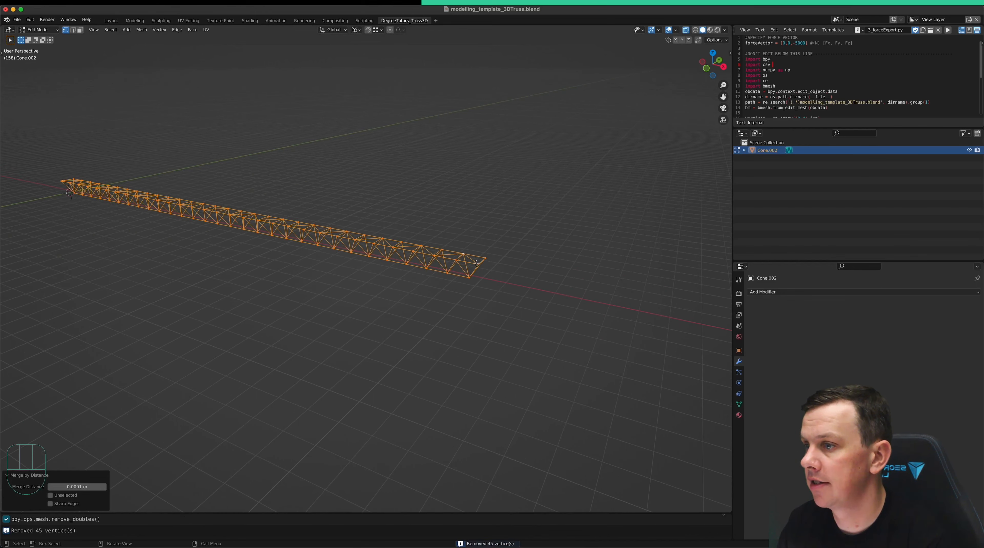
click(494, 263)
key(KP_1)
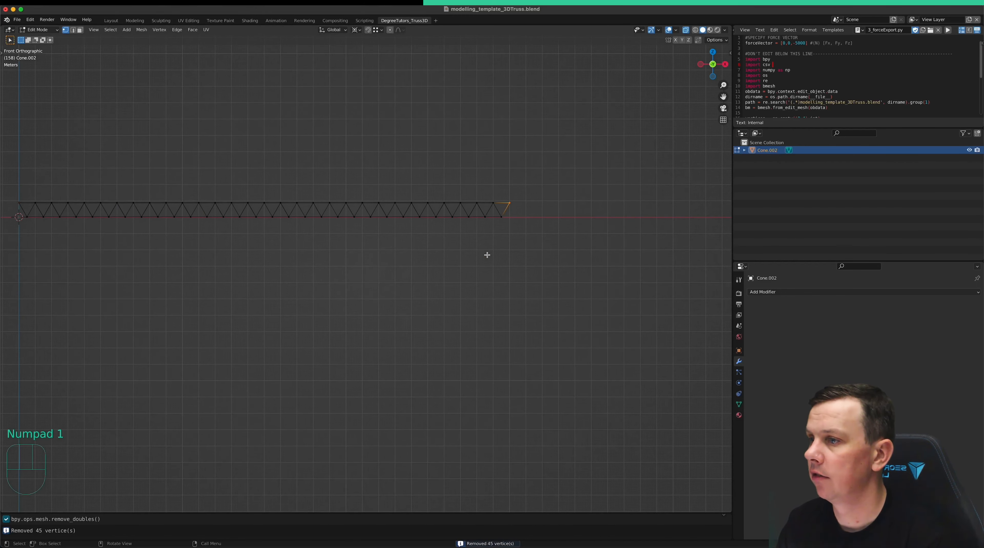
scroll(534, 294, down, 1)
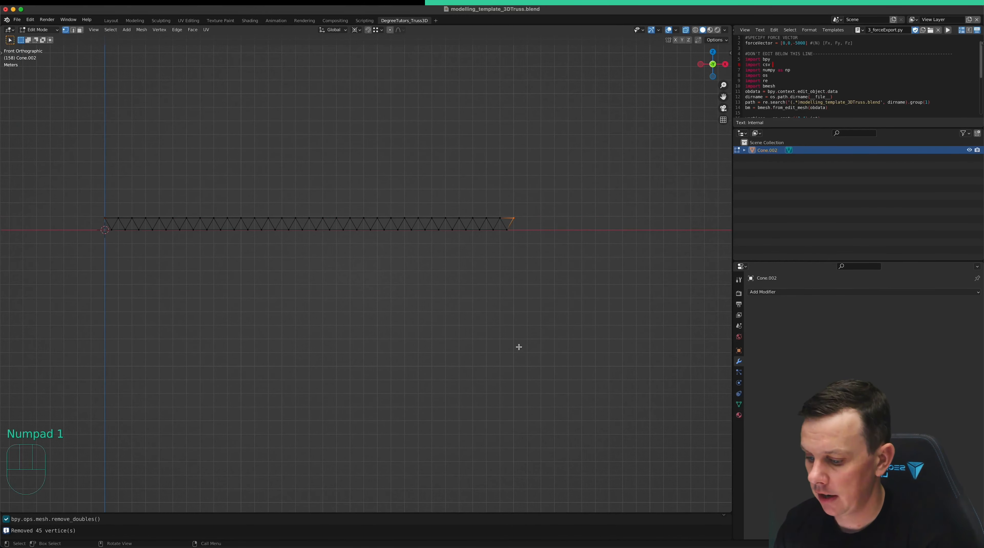
key(o)
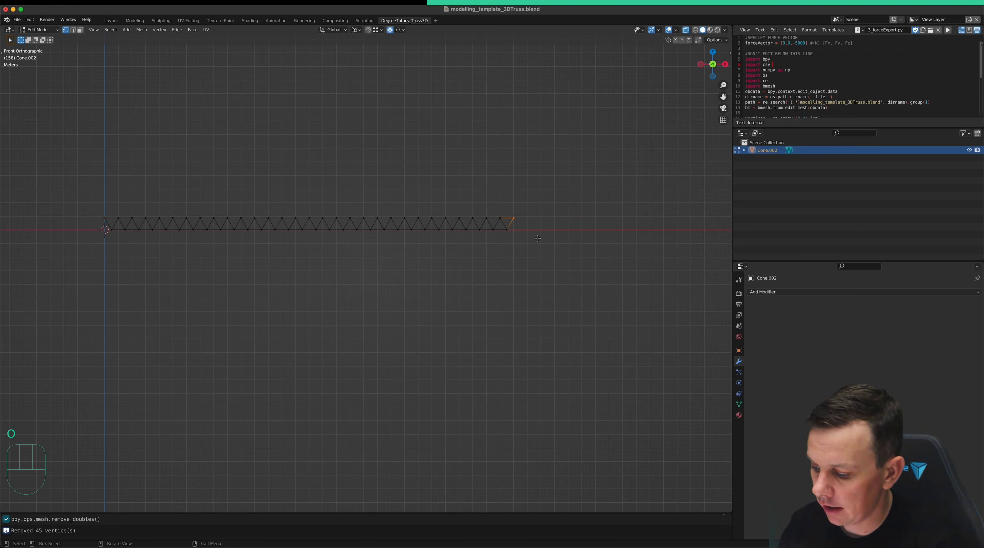
key(g)
key(z)
key(Escape)
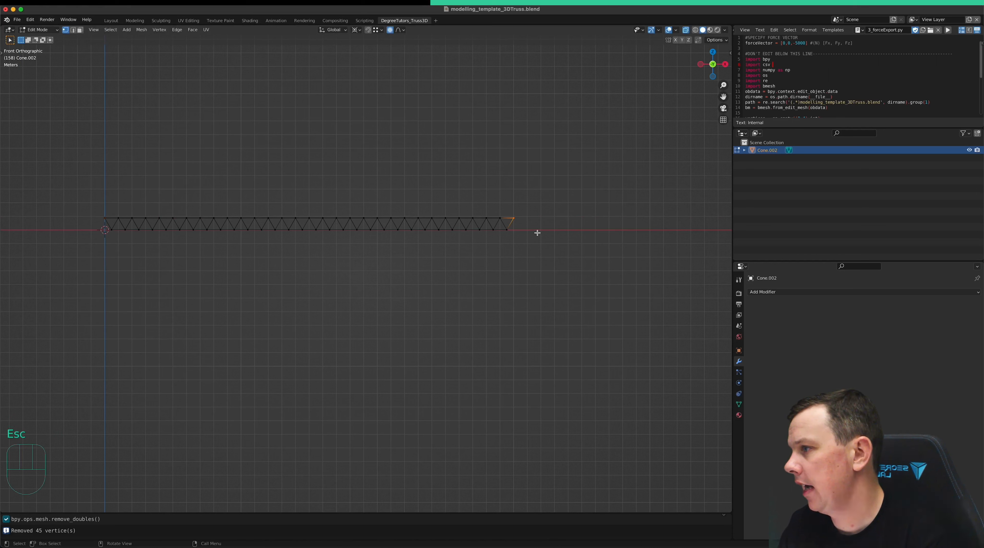
- Snap the 3D cursor to the selected end vertex
key(shift+s)
click(528, 265)
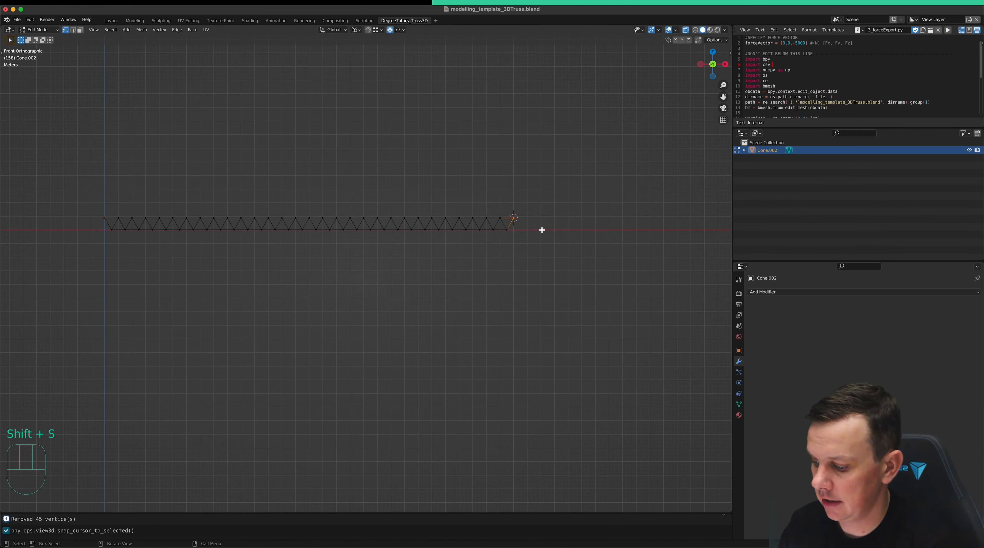
key(g)
key(Escape)
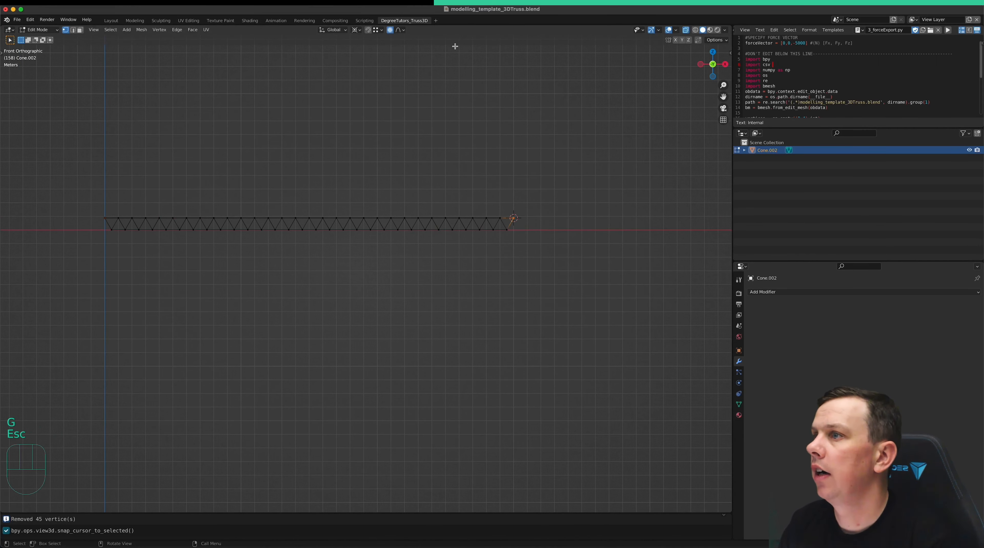
- Choose the Smooth proportional falloff and move the end vertex 8 m up along Z with a proportional size of about 28.67 m
click(401, 30)
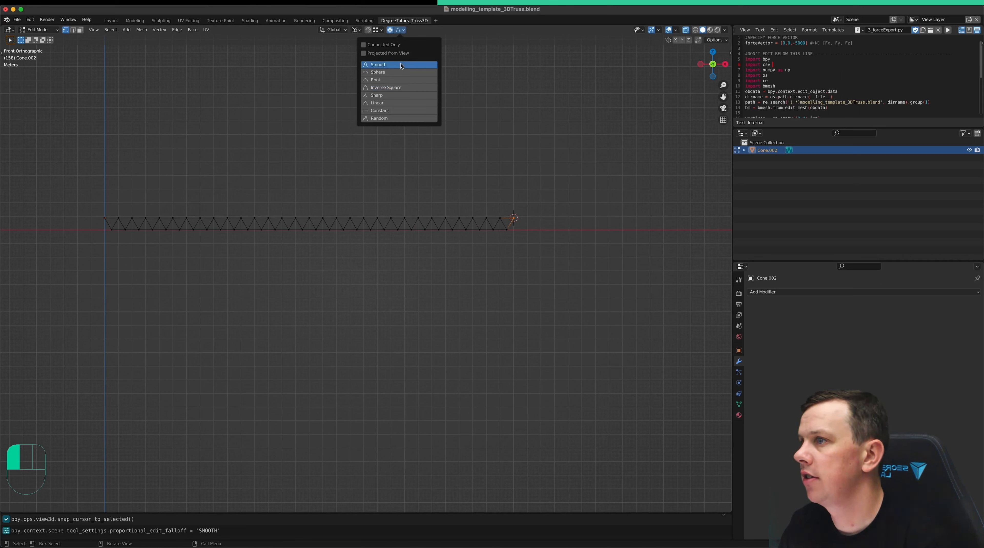
click(401, 65)
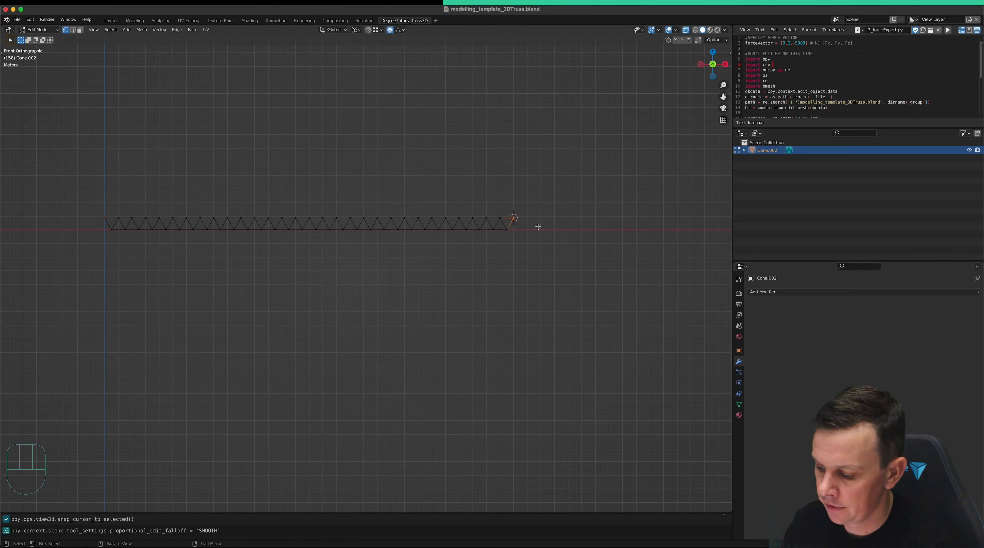
key(g)
key(z)
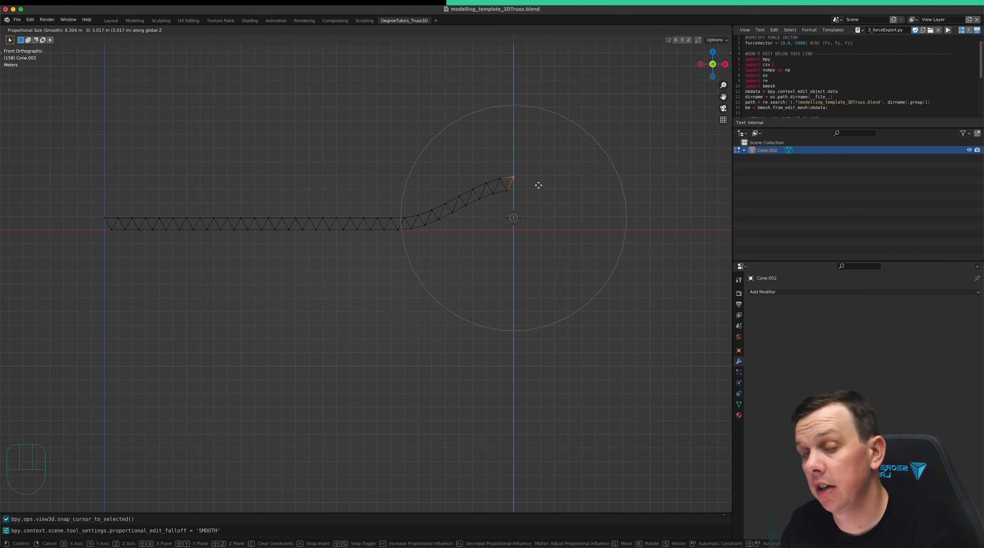
scroll(538, 186, down, 11)
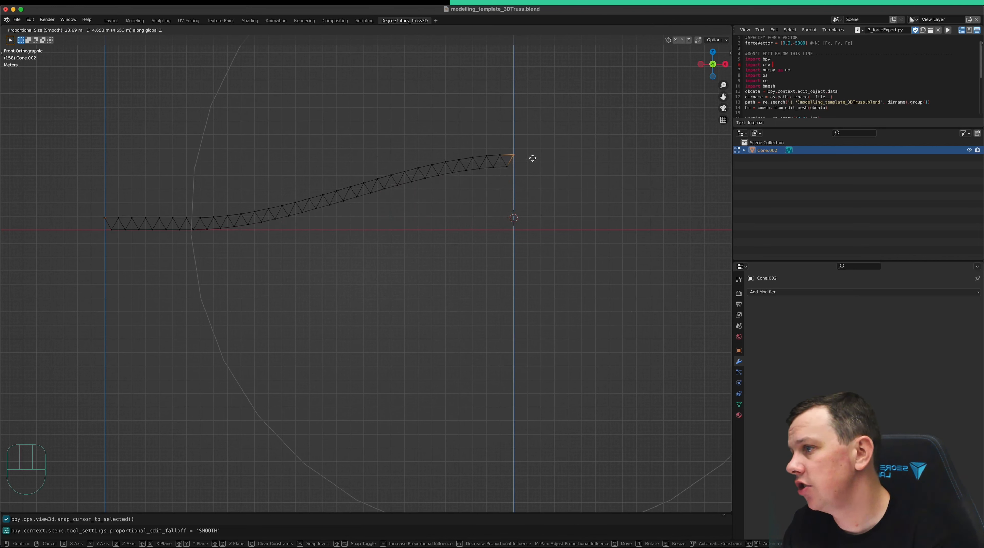
scroll(530, 158, down, 2)
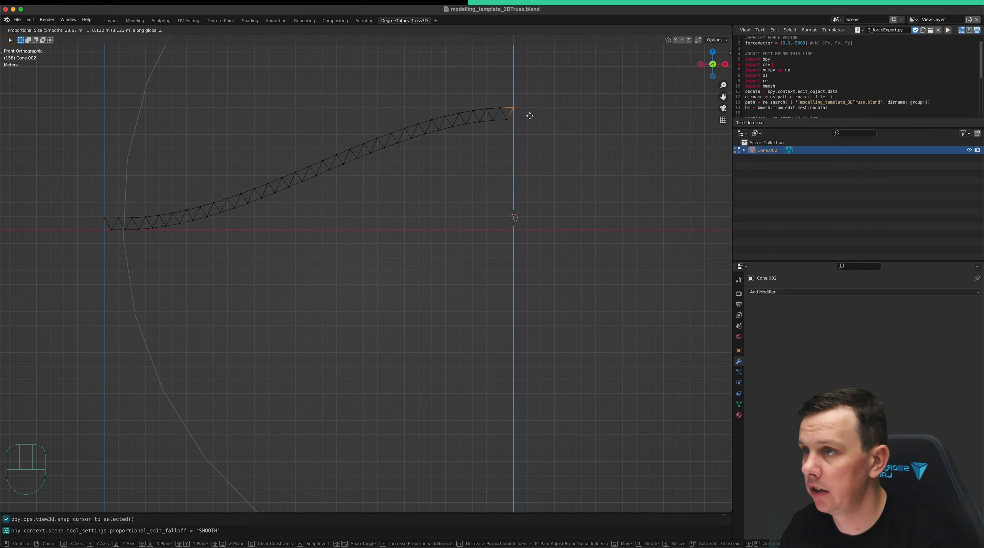
key(KP_8)
key(KP_Enter)
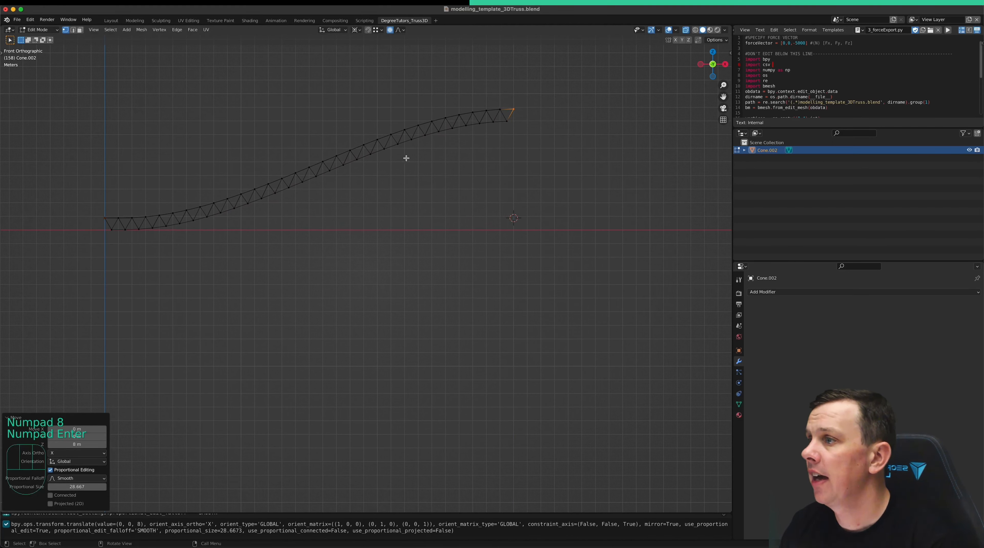
middle_drag(404, 158, 440, 164)
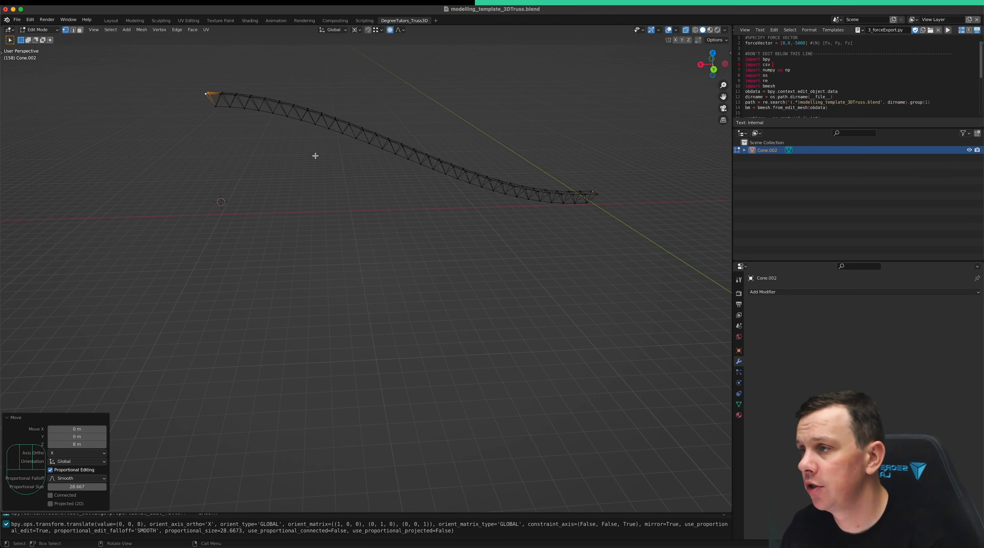
middle_drag(249, 130, 383, 226)
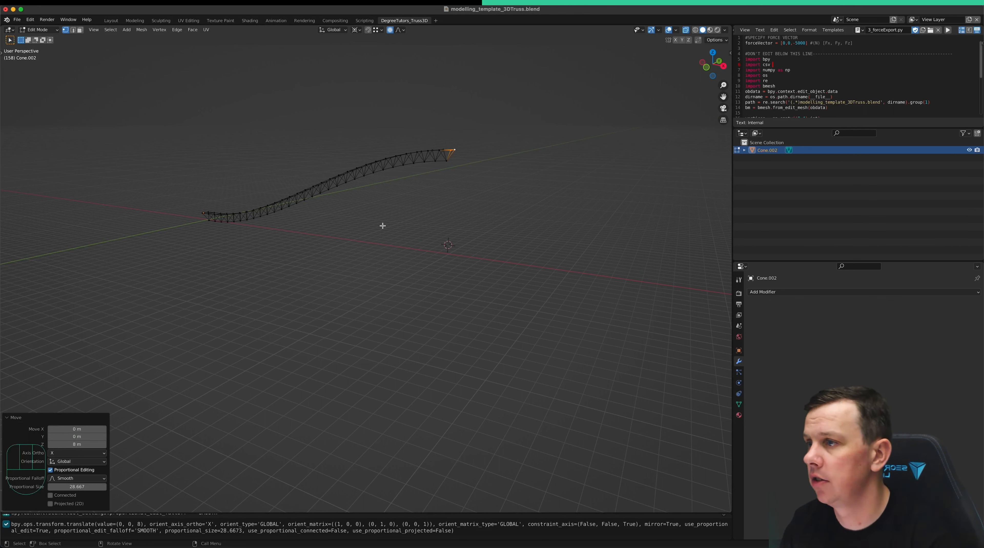
- Return the curved truss to Object Mode and display its location, rotation, scale and dimensions
middle_drag(409, 166, 355, 183)
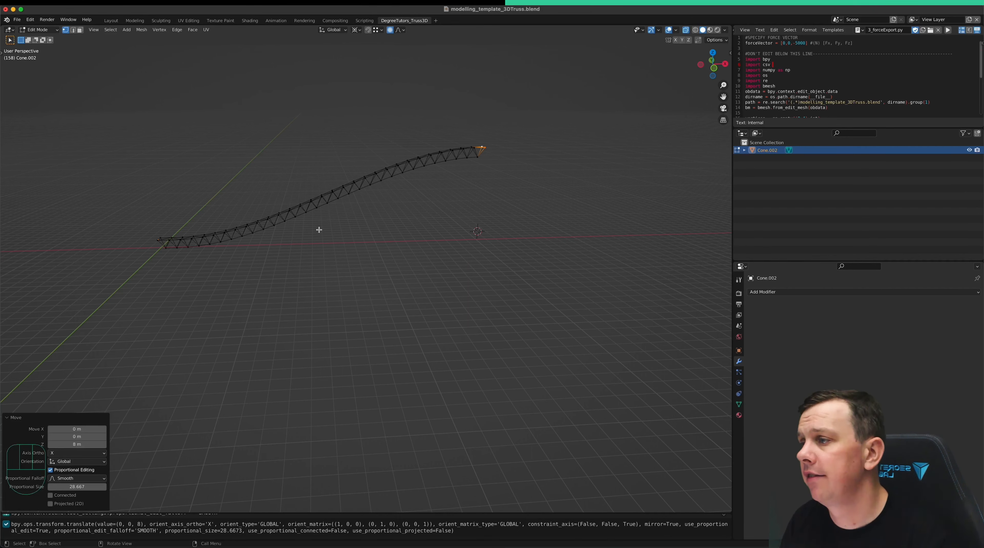
middle_drag(301, 239, 428, 248)
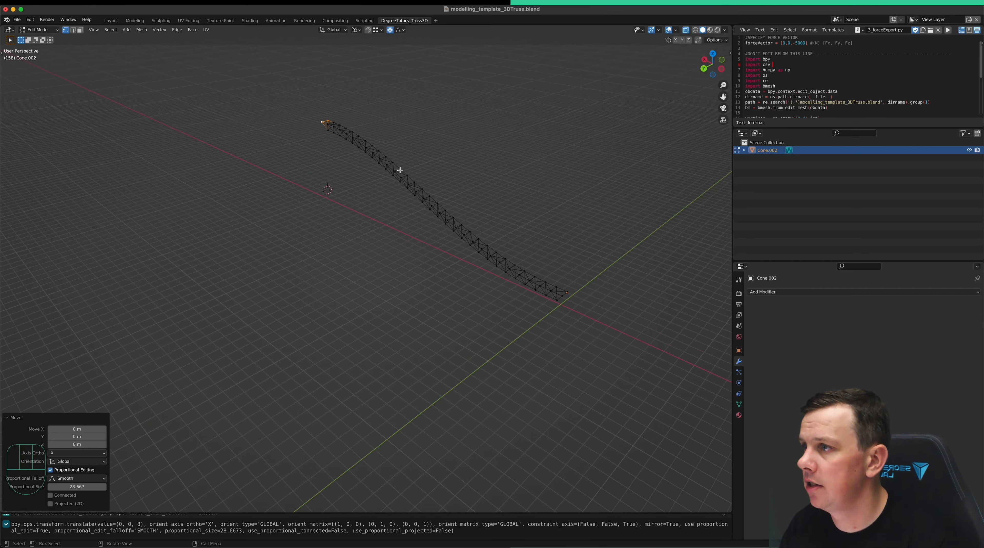
middle_drag(563, 282, 478, 265)
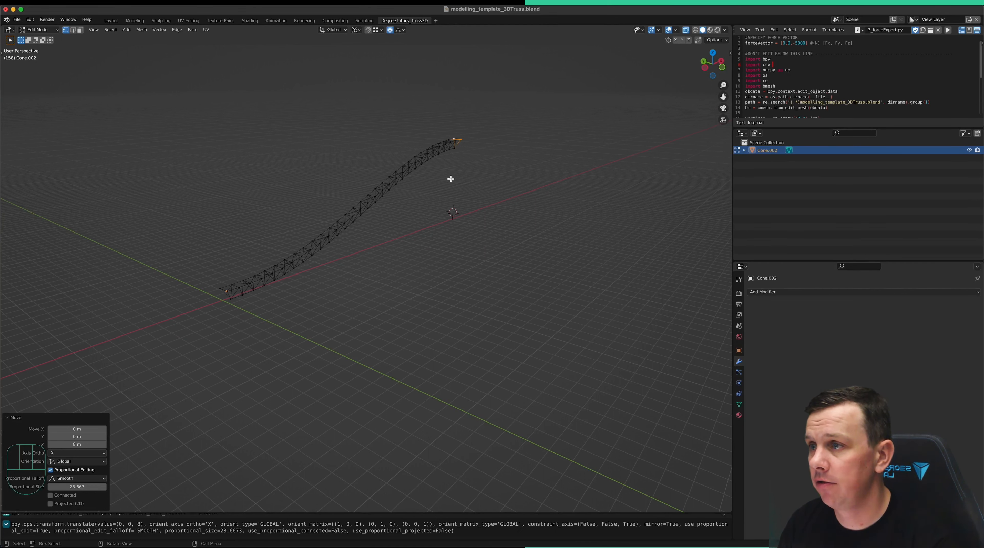
key(Tab)
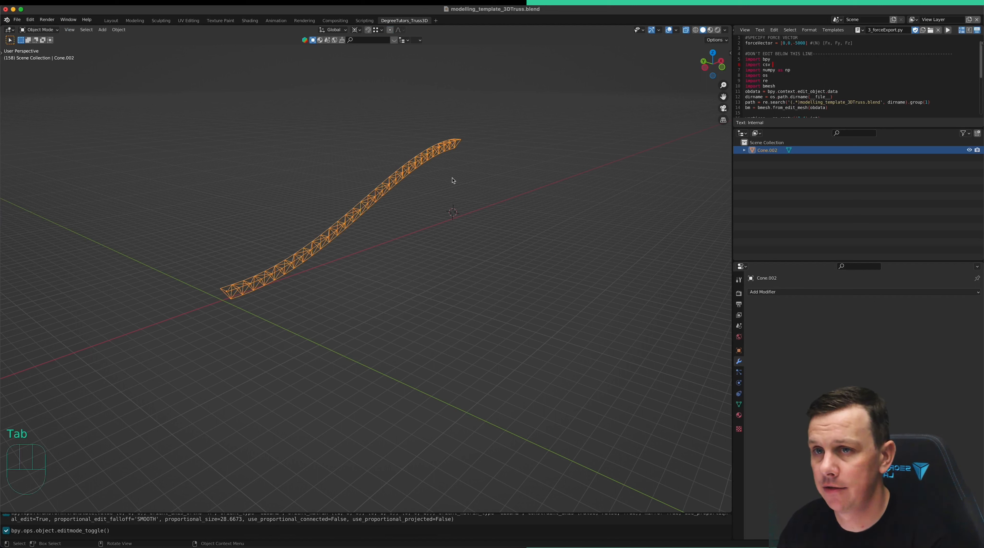
key(n)
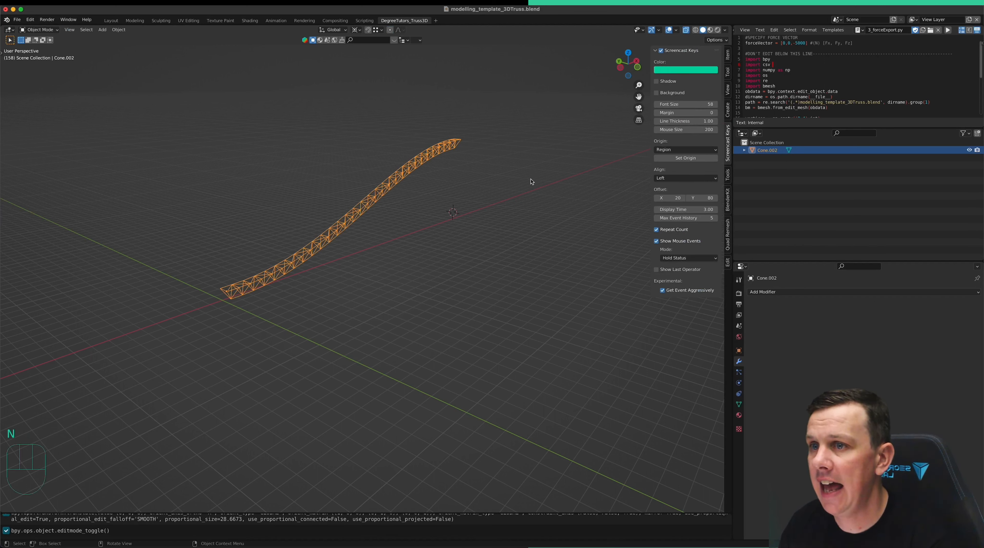
click(728, 58)
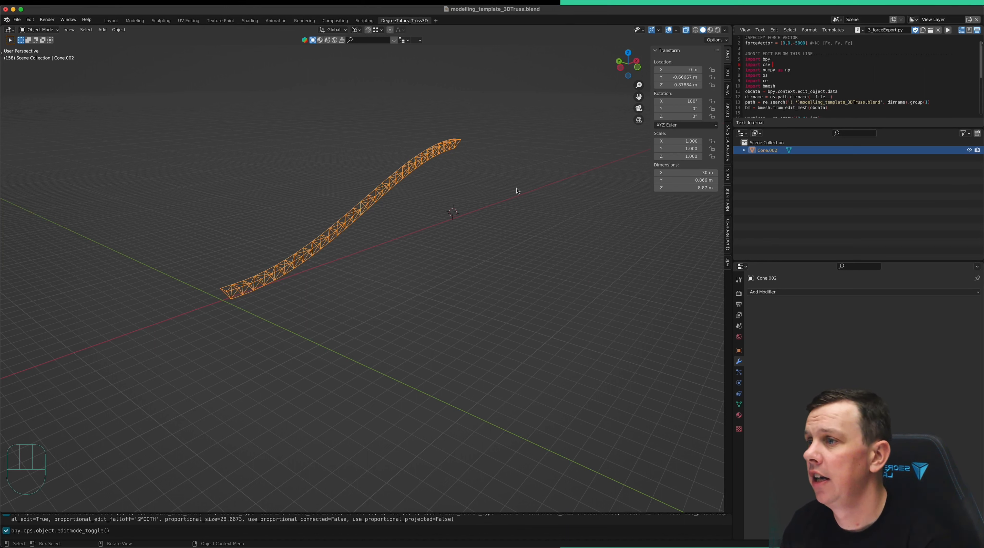
- Apply all transforms (location, rotation and scale) to the truss object
right_click(441, 176)
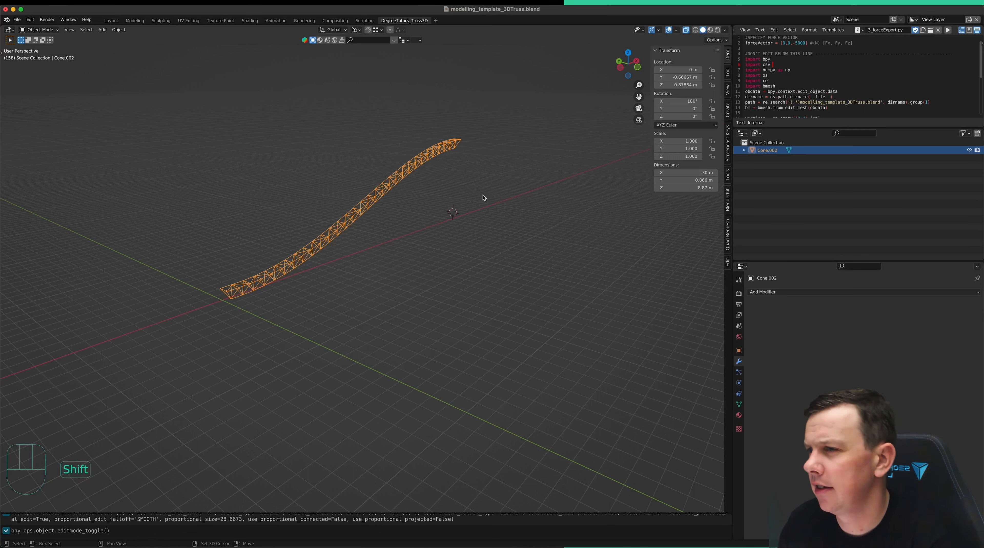
key(shift+a)
key(ctrl+a)
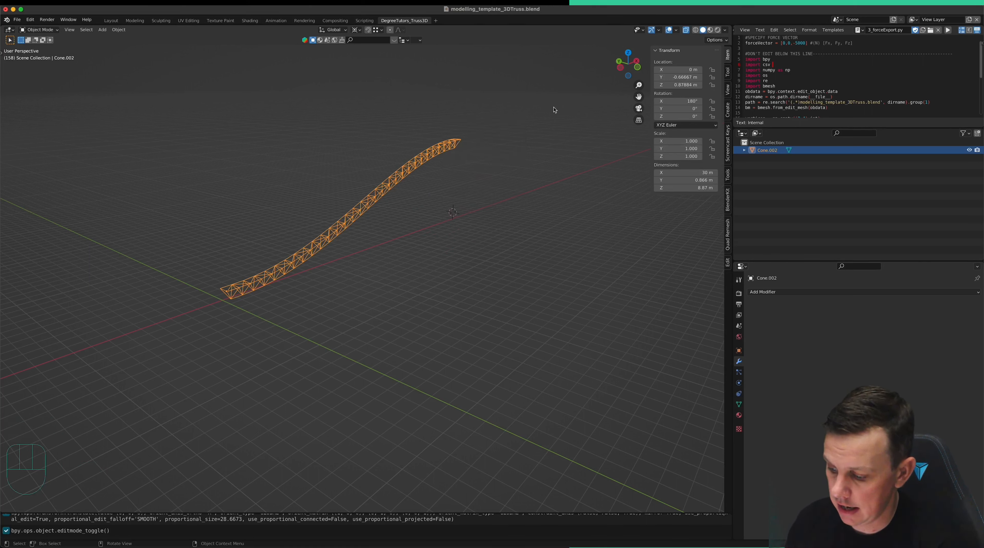
key(ctrl+a)
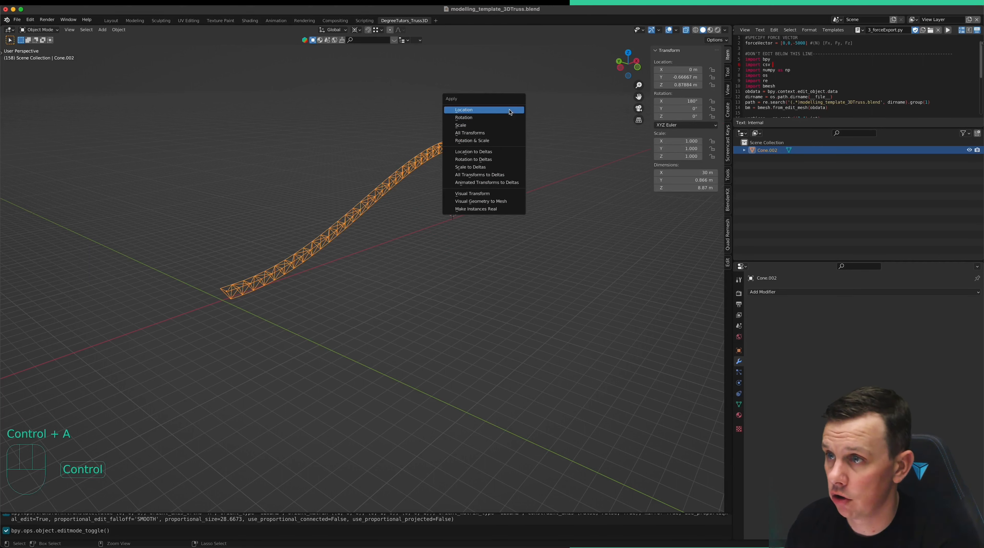
click(510, 137)
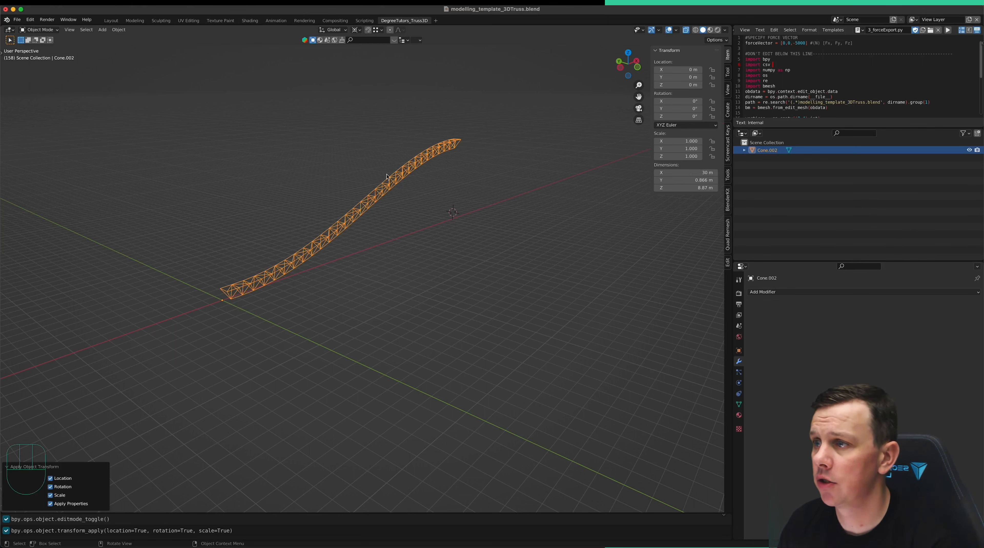
- Delete the four old CSV exports from the Desktop in Finder and reload the 3D Space Frame Analysis page in the browser
middle_drag(483, 199, 445, 206)
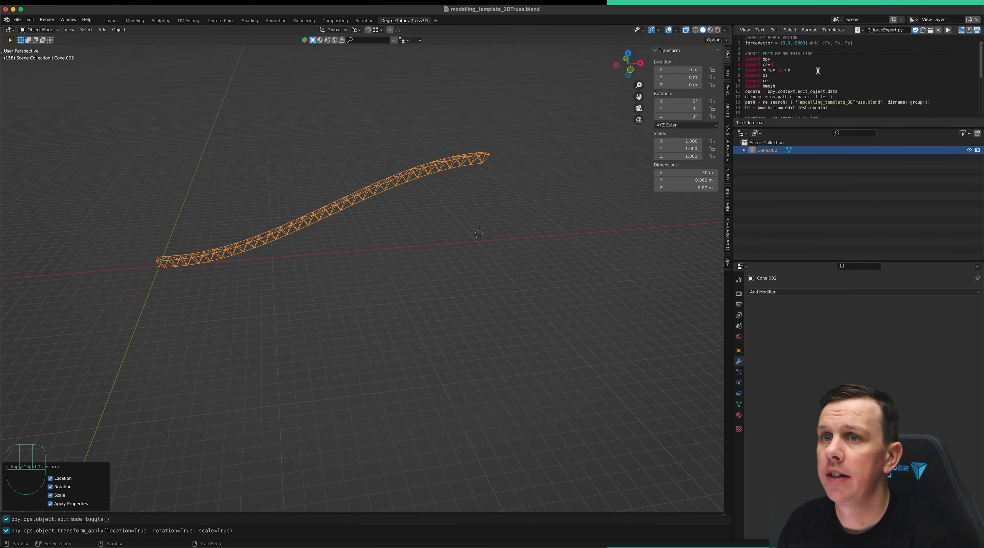
key(ctrl+Up)
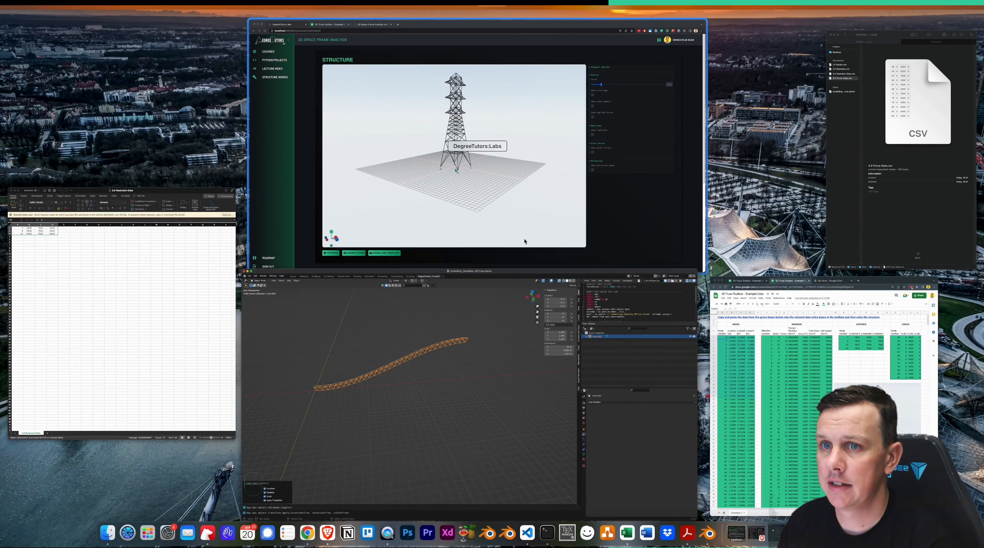
click(885, 128)
click(682, 78)
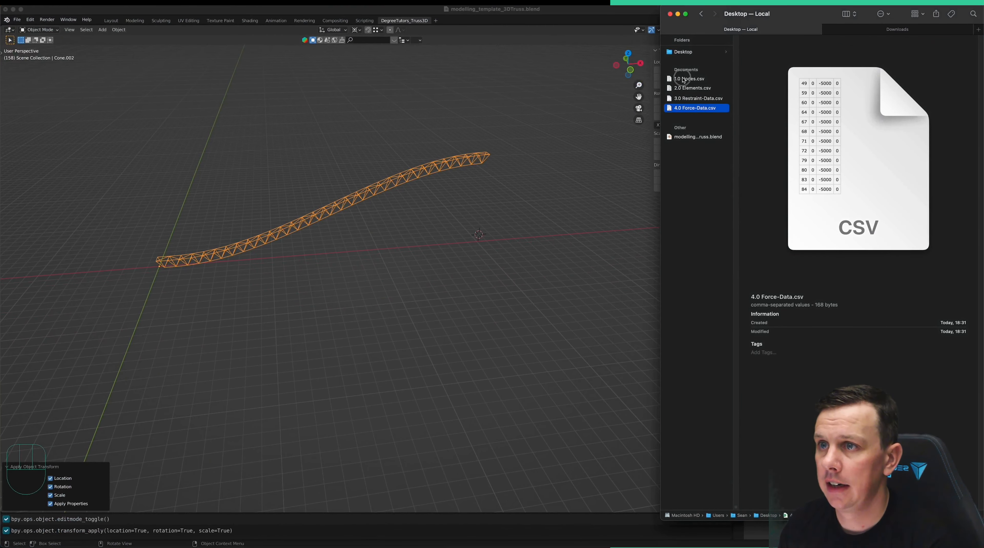
shift+click(691, 108)
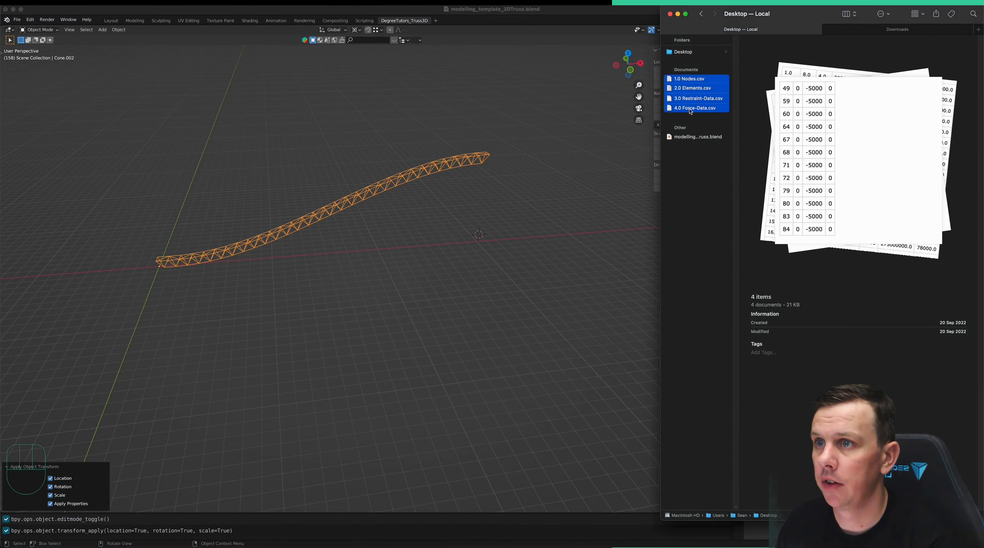
key(super+BackSpace)
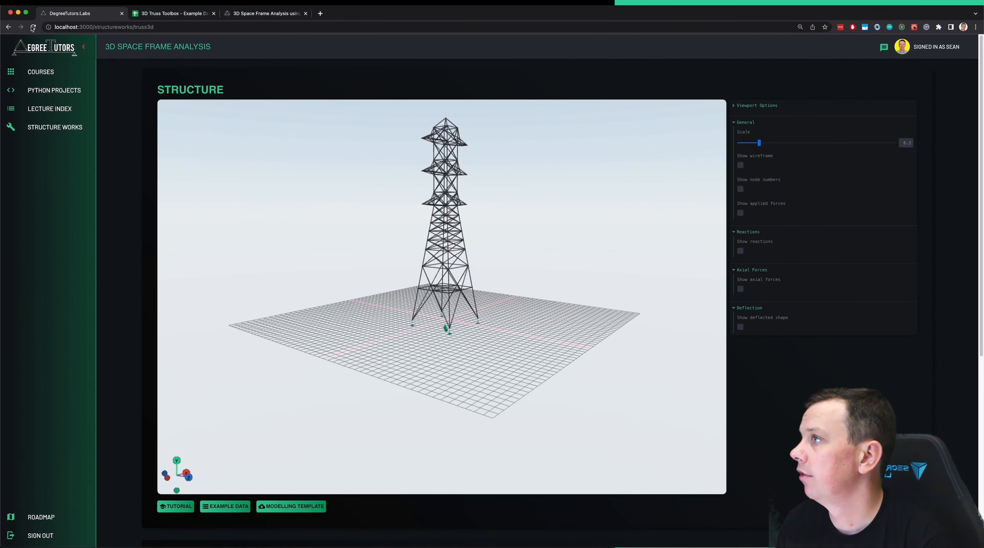
click(33, 27)
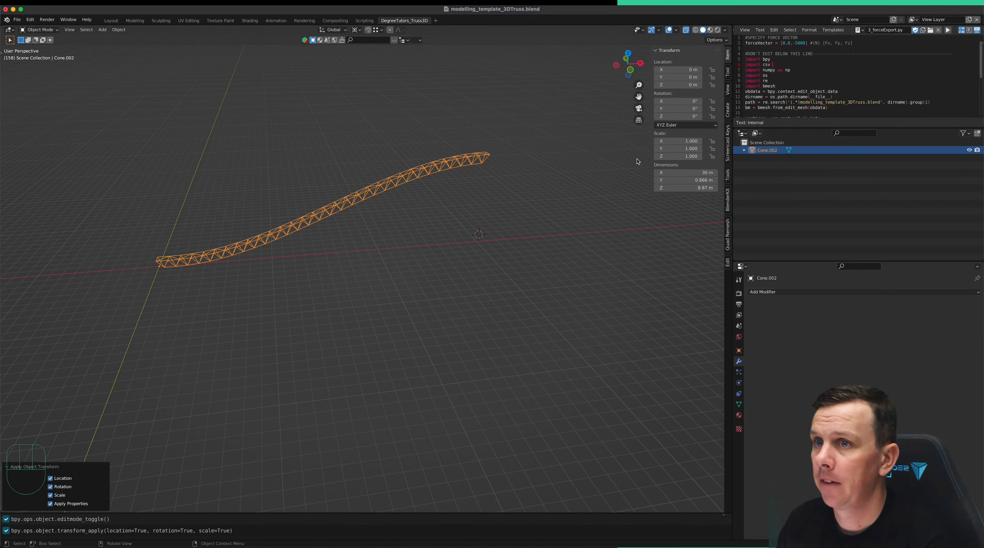
- Back in Blender, load the 1_modelExport script and run it to export the truss's nodes and elements
click(860, 30)
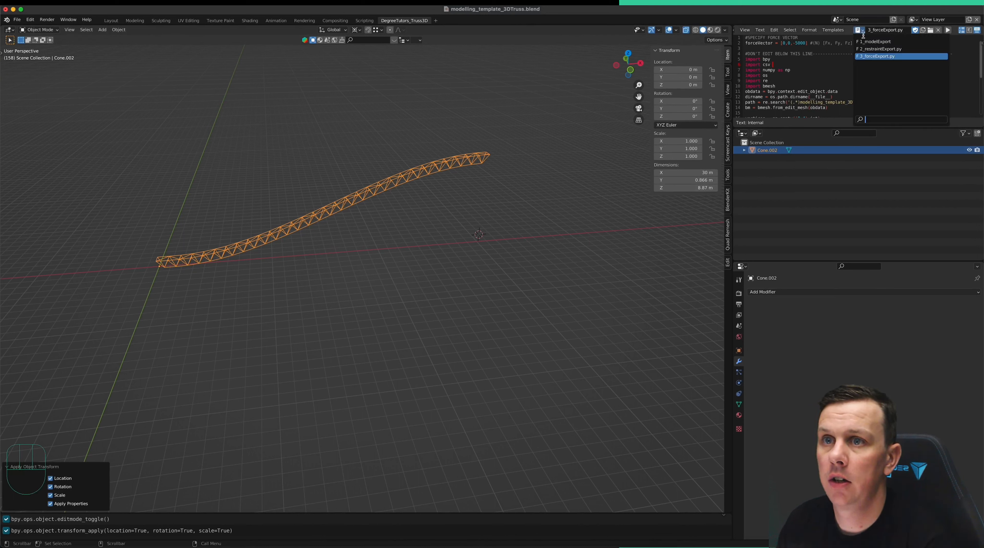
click(866, 42)
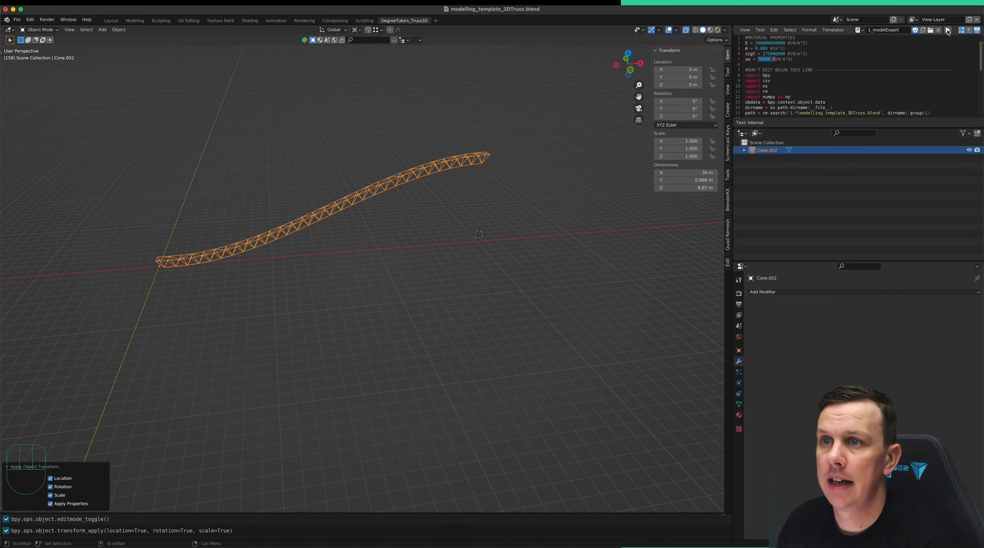
click(948, 31)
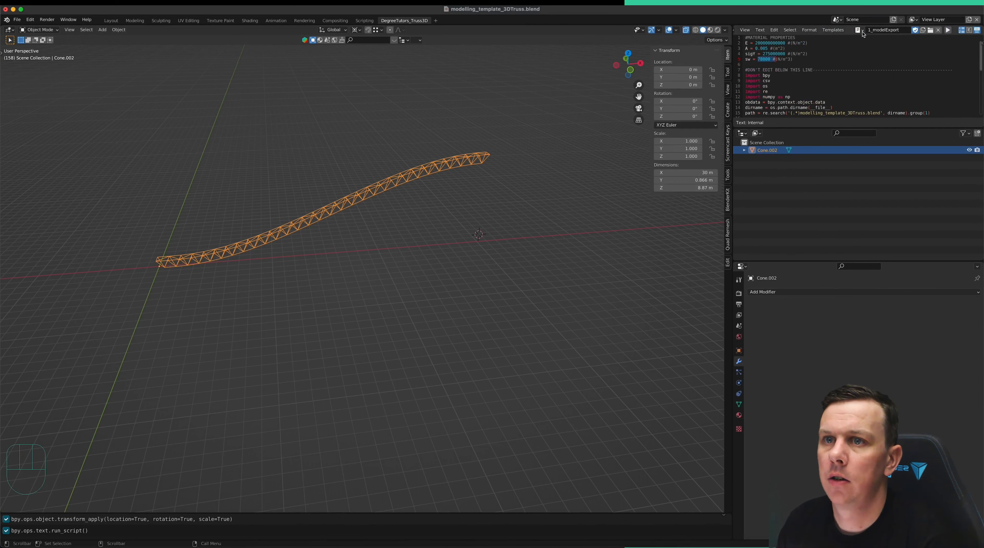
- Export full restraints for the two top chord vertices at the truss's origin end using the 2_restraintExport.py script
drag(862, 34, 866, 46)
middle_drag(496, 178, 475, 182)
scroll(170, 226, up, 4)
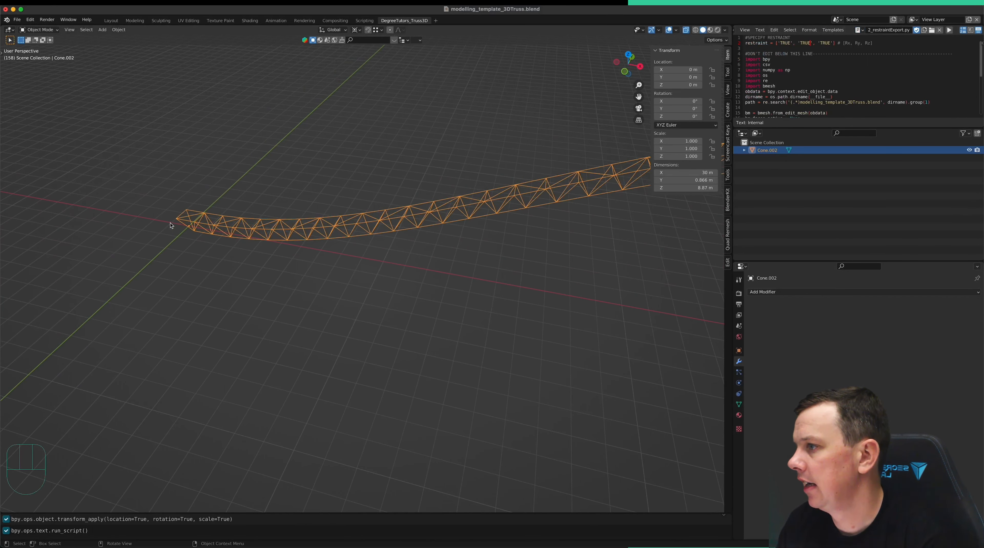
scroll(171, 226, up, 2)
key(Tab)
click(191, 218)
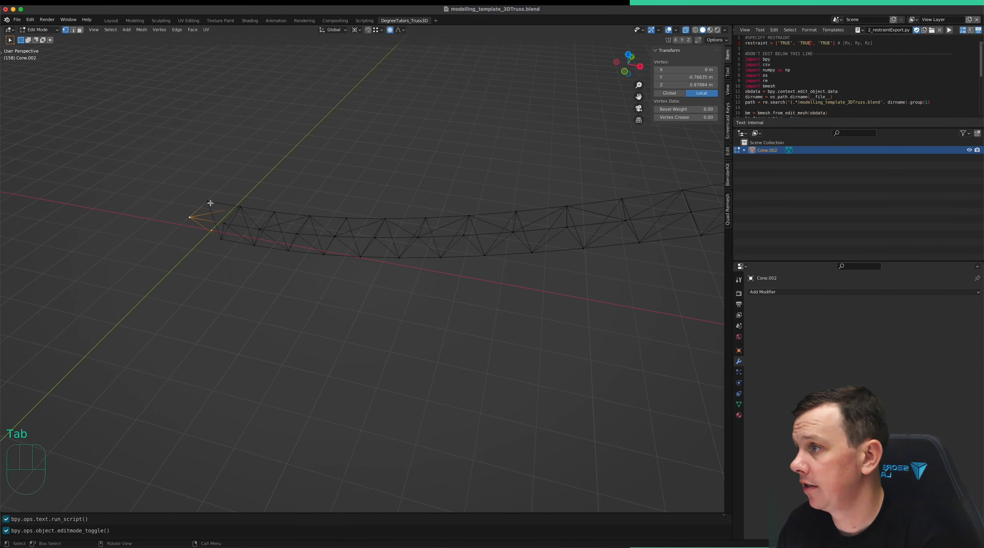
shift+click(210, 202)
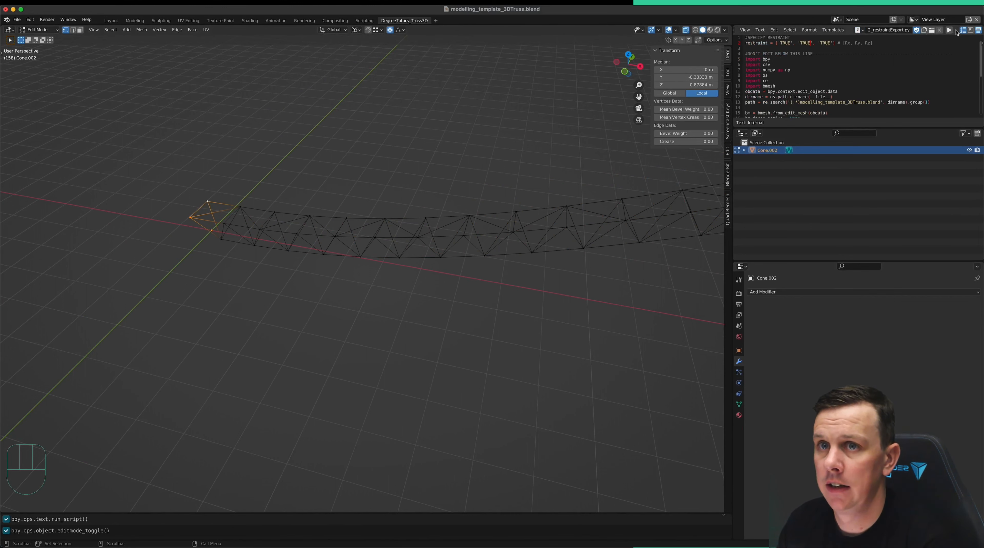
click(949, 31)
- Select the two top chord vertices at the truss's far end and set the script's Rx restraint to FALSE
scroll(154, 241, down, 4)
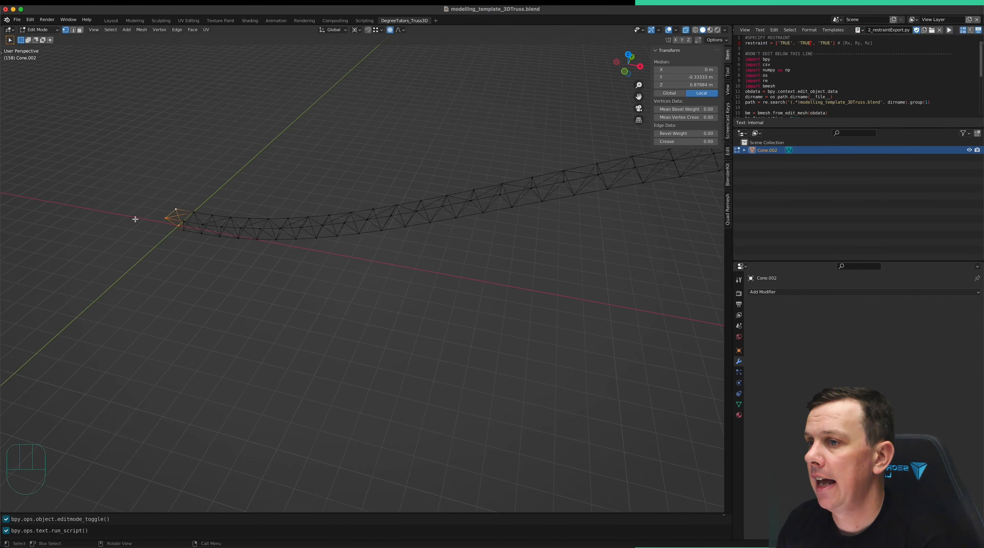
click(665, 175)
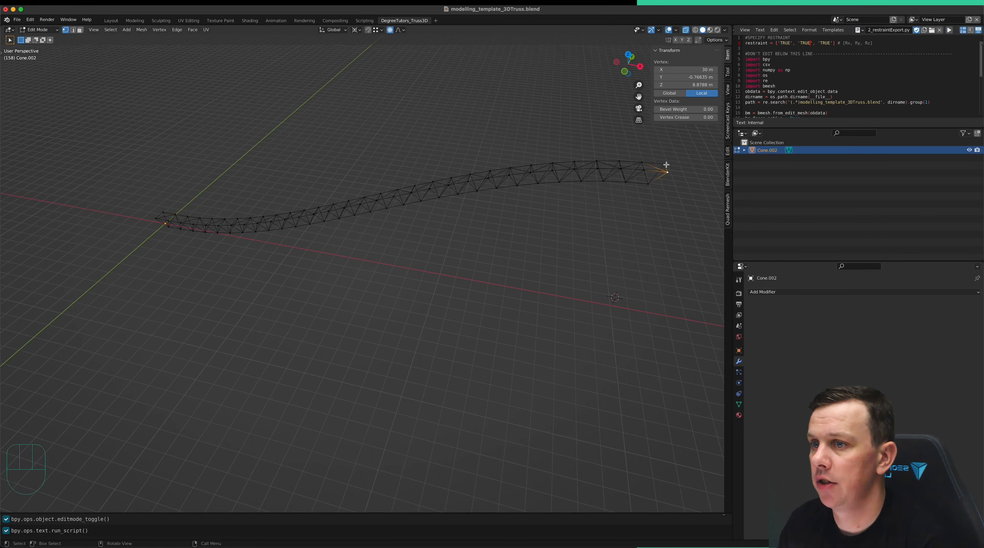
scroll(374, 263, down, 2)
scroll(455, 260, up, 2)
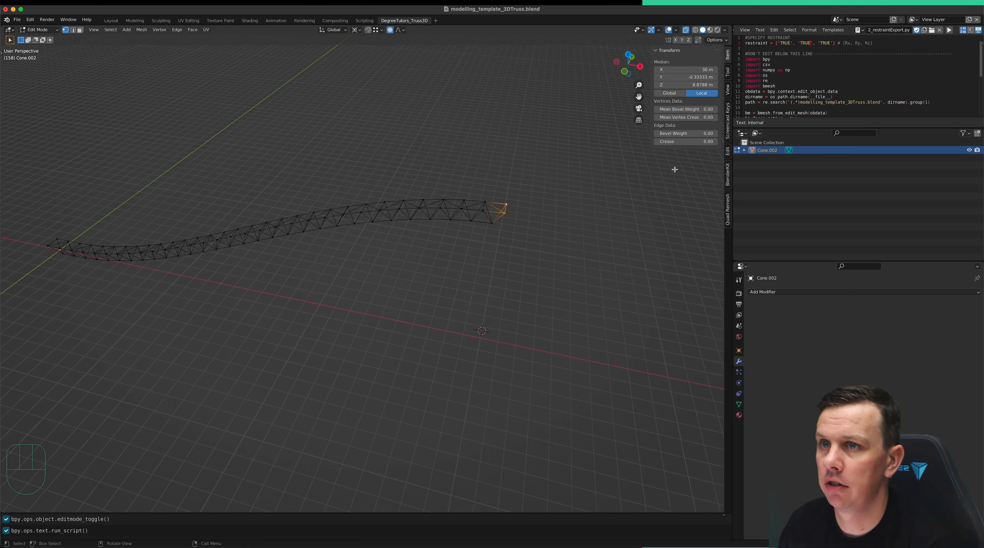
double_click(787, 43)
text(FALSE)
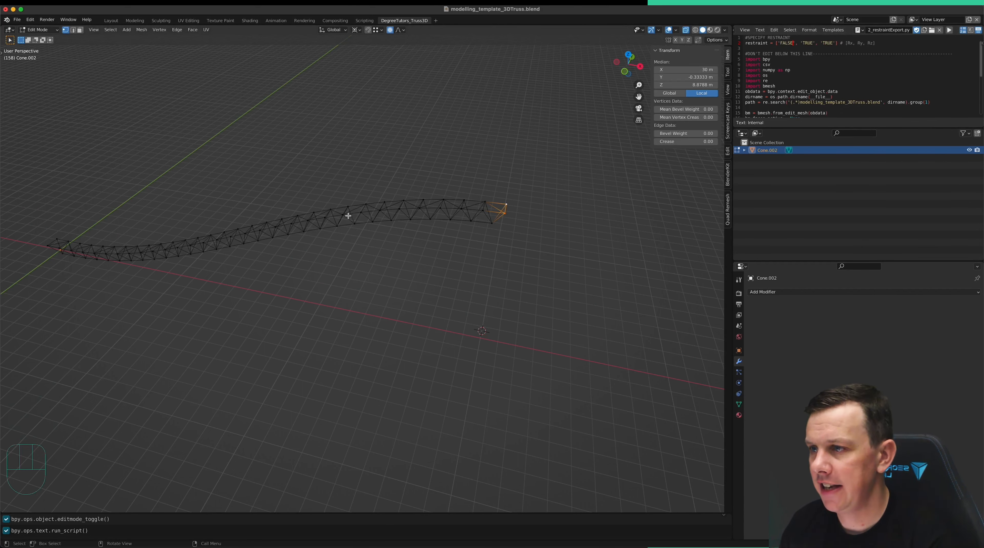
- Switch to Excel and close the old 3.0 Restraint-Data workbook
key(ctrl+Up)
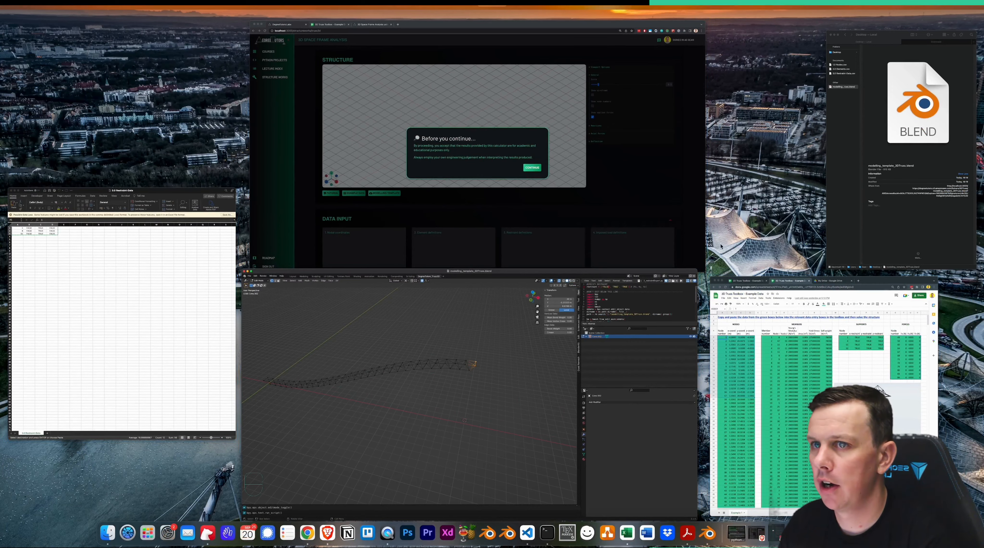
click(195, 329)
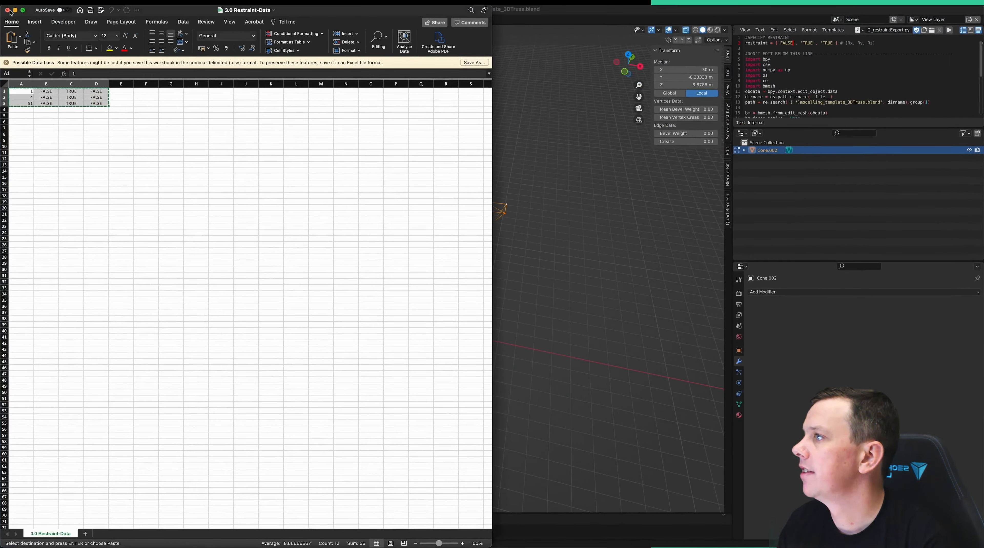
click(9, 11)
- Open 1.0 Nodes.csv from the Desktop in Excel and copy all its node rows
key(ctrl+Up)
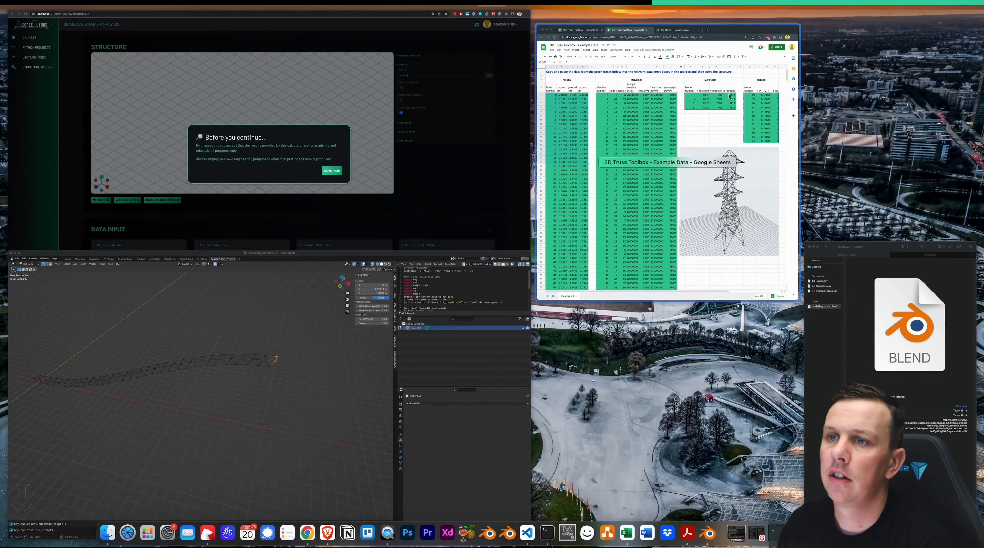
click(895, 324)
double_click(691, 79)
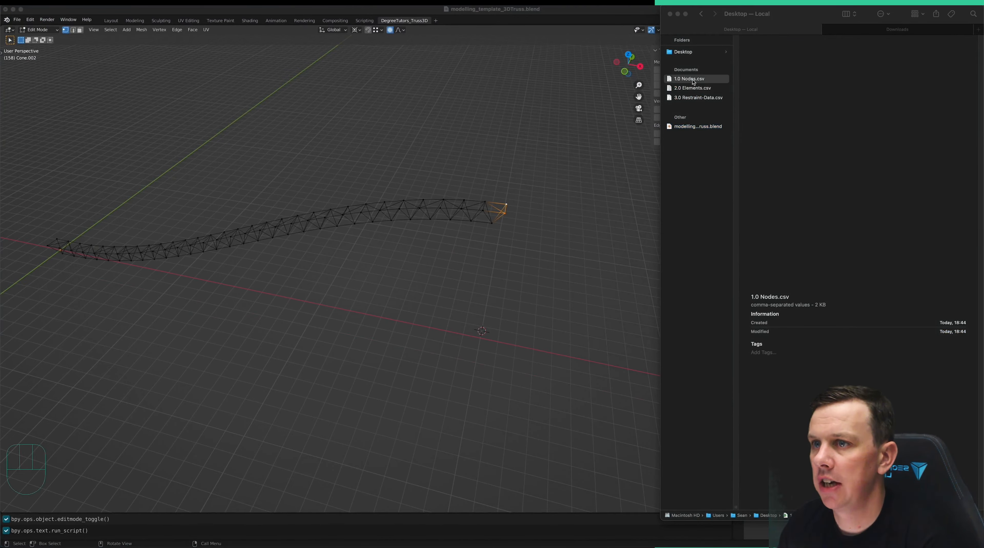
key(shift+super+Right)
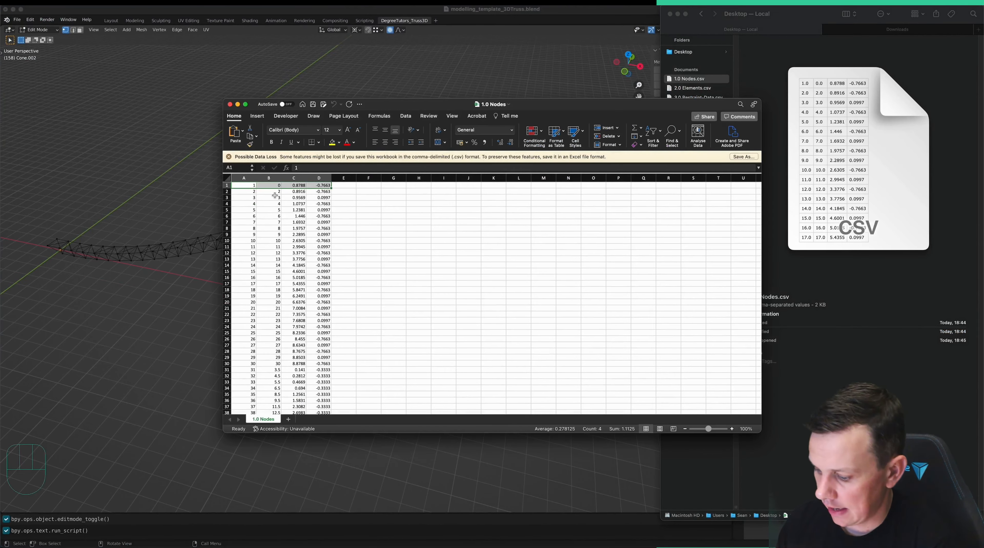
key(shift+super+Down)
key(super+c)
- Switch to the 3D Space Frame Analysis page, accept its disclaimer and paste the node data into the nodal coordinates input
key(ctrl+Up)
click(346, 250)
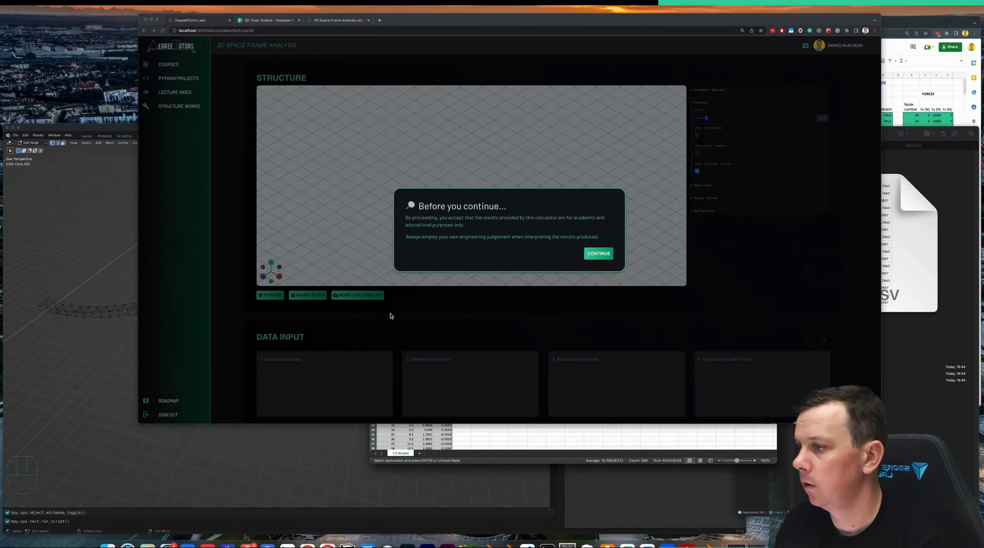
click(229, 487)
key(super+v)
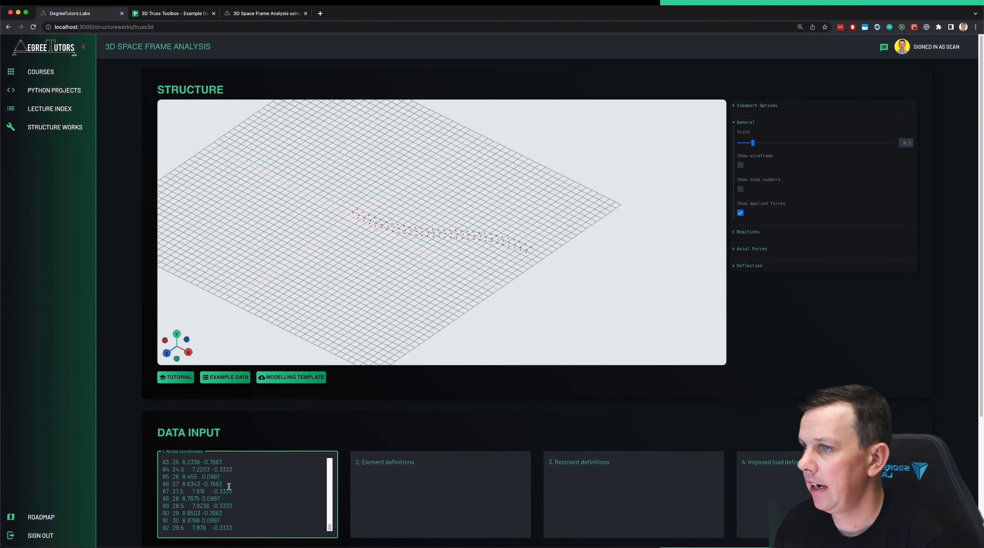
- Switch to the Desktop folder, open 2.0 Elements.csv in Excel and copy all its element rows
key(super+Tab)
key(ctrl+Up)
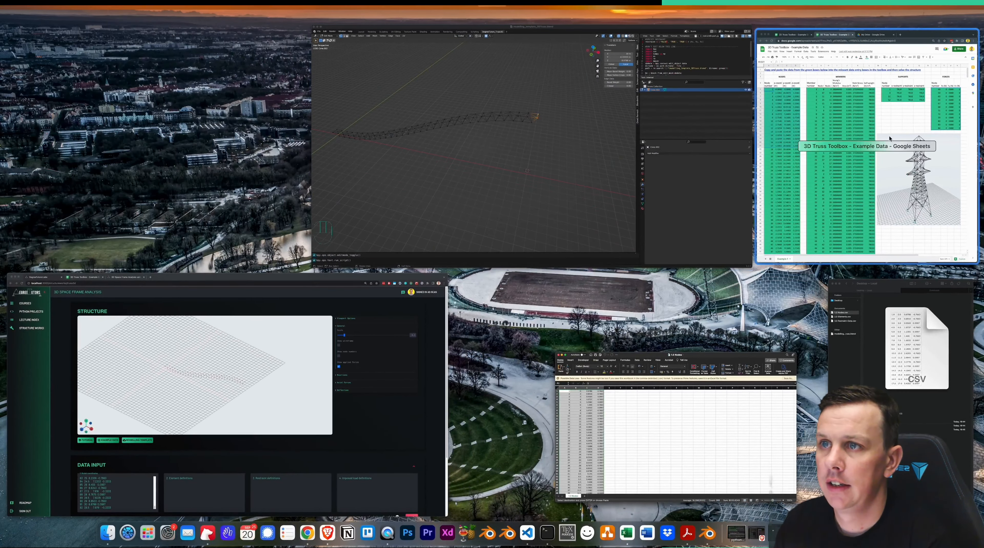
click(859, 340)
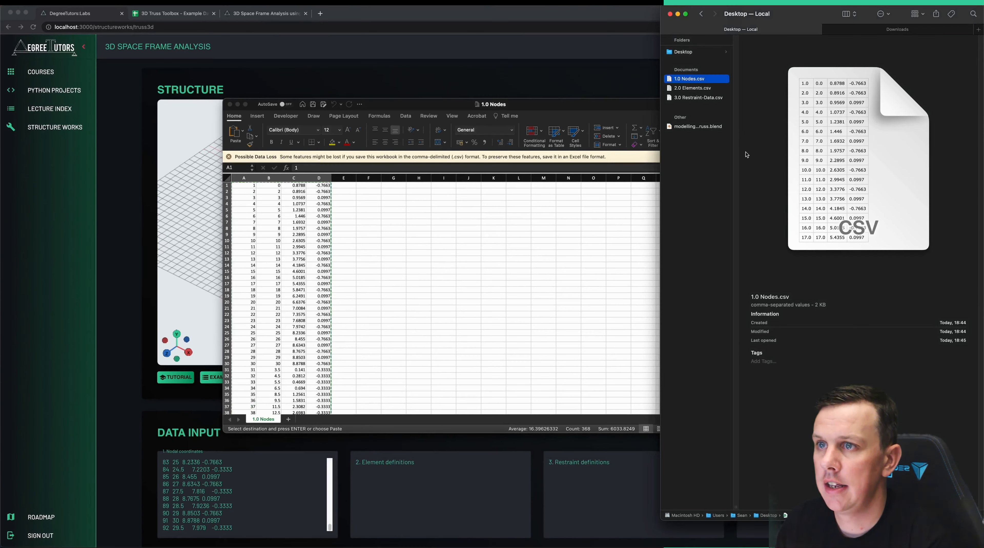
double_click(689, 88)
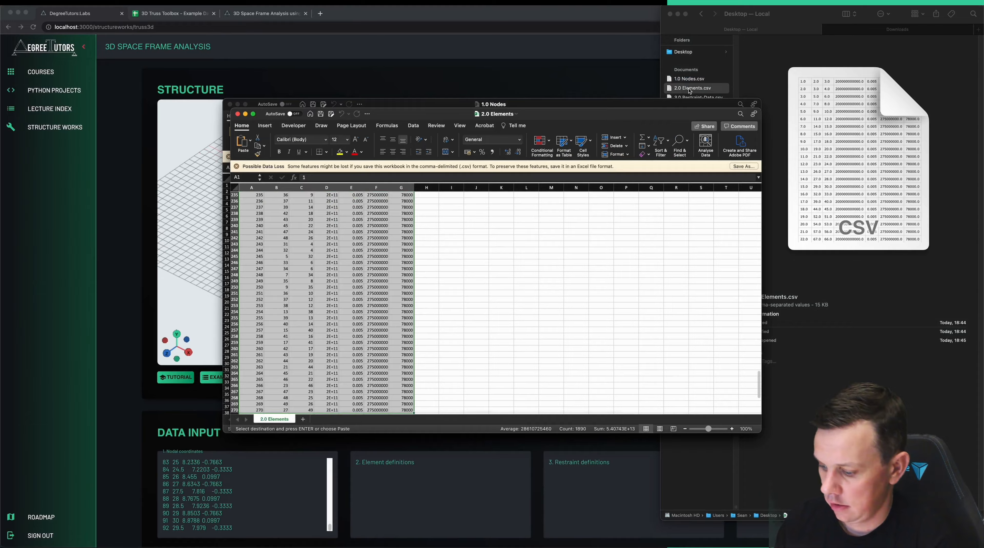
- Return to the 3D Space Frame Analysis page and paste the element data into the element definitions input
key(ctrl+Up)
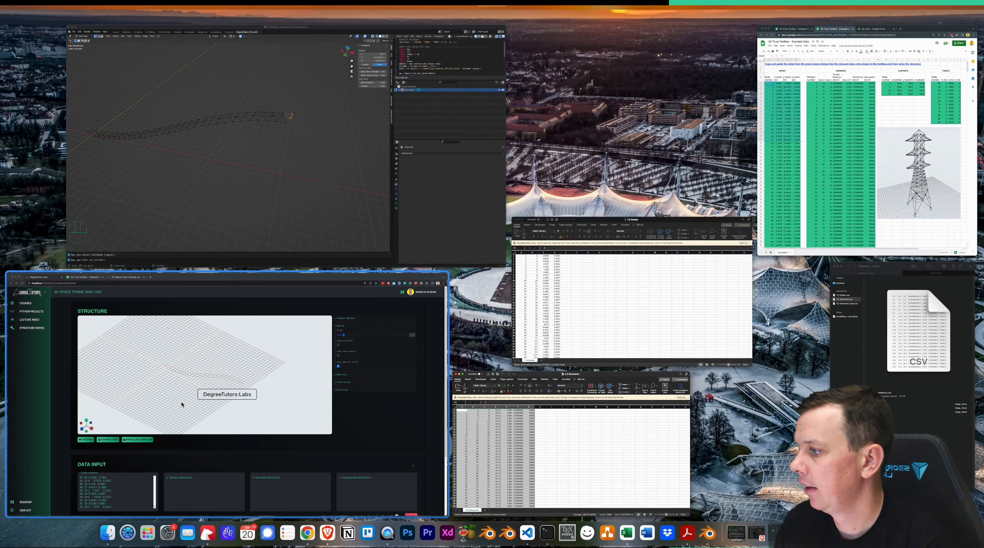
click(181, 404)
click(391, 465)
key(super+v)
- Open 3.0 Restraint-Data.csv from the Desktop in Excel and copy the restraint rows for nodes 1 and 50
key(ctrl+Up)
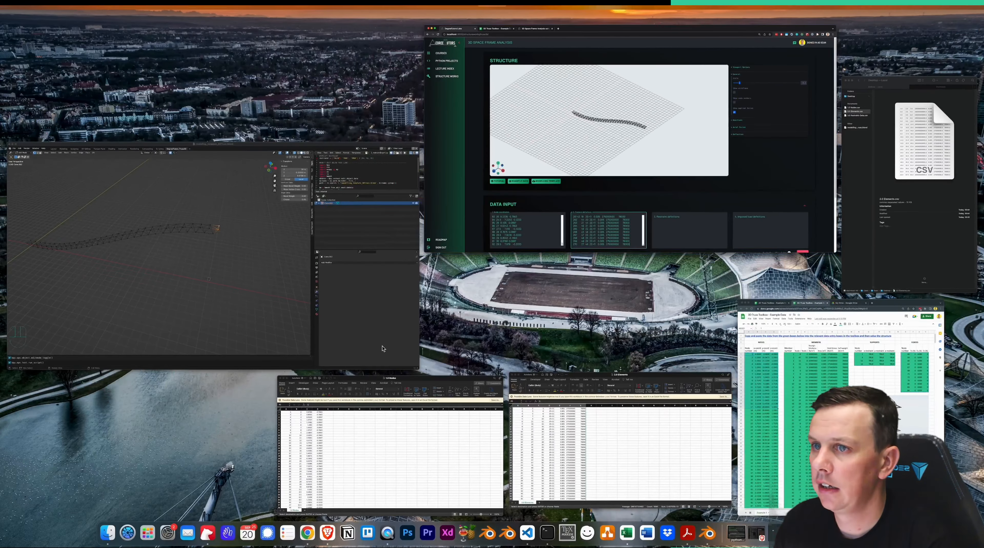
click(860, 202)
double_click(707, 98)
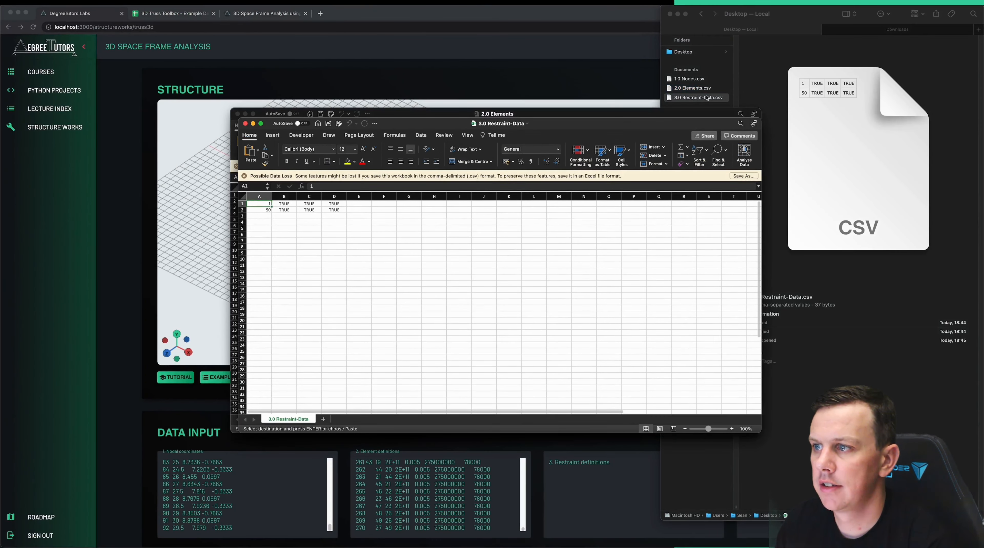
key(super+shift+Right)
key(super+shift+Down)
key(super+c)
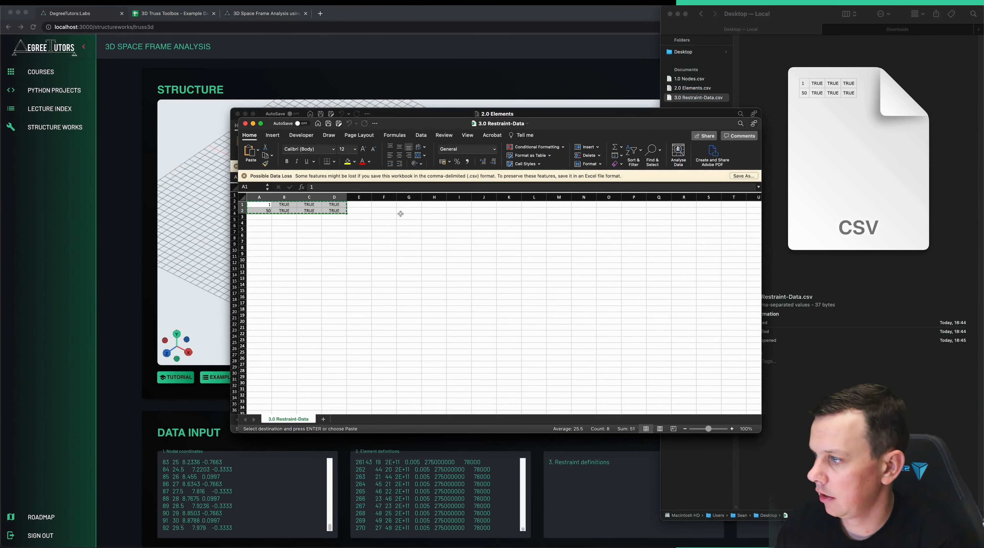
- Paste the copied restraints into the restraint definitions input on the 3D Space Frame Analysis page
mouse_move(1, 547)
click(643, 169)
click(627, 485)
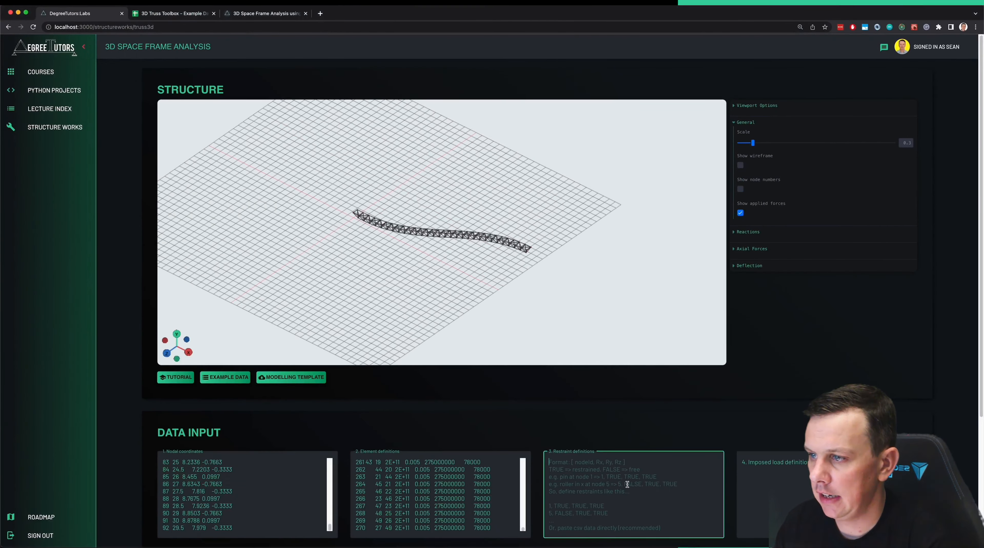
key(super+v)
scroll(369, 187, up, 8)
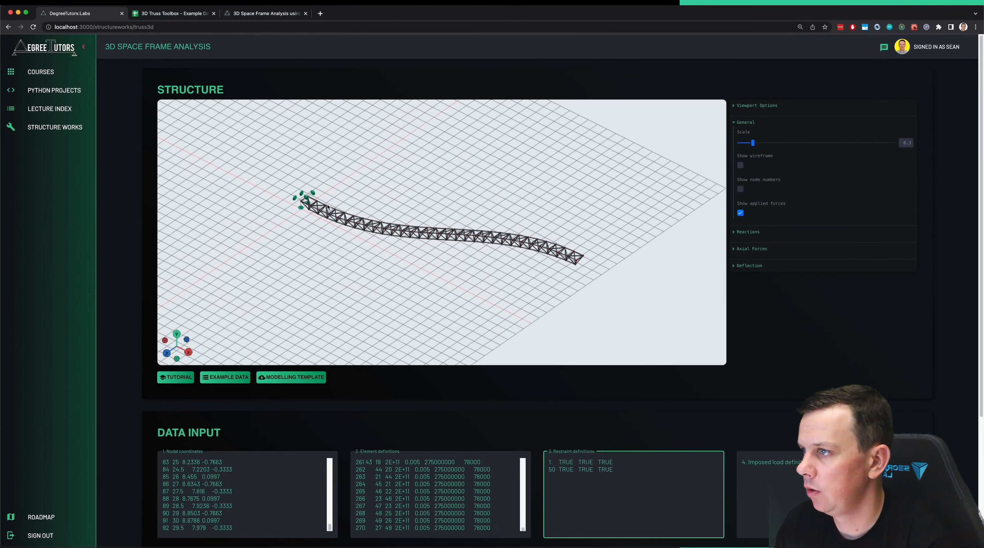
- Set the view projection to Perspective, disable resetting the viewport on update and set the structure's scale to 0.2
click(742, 105)
click(765, 130)
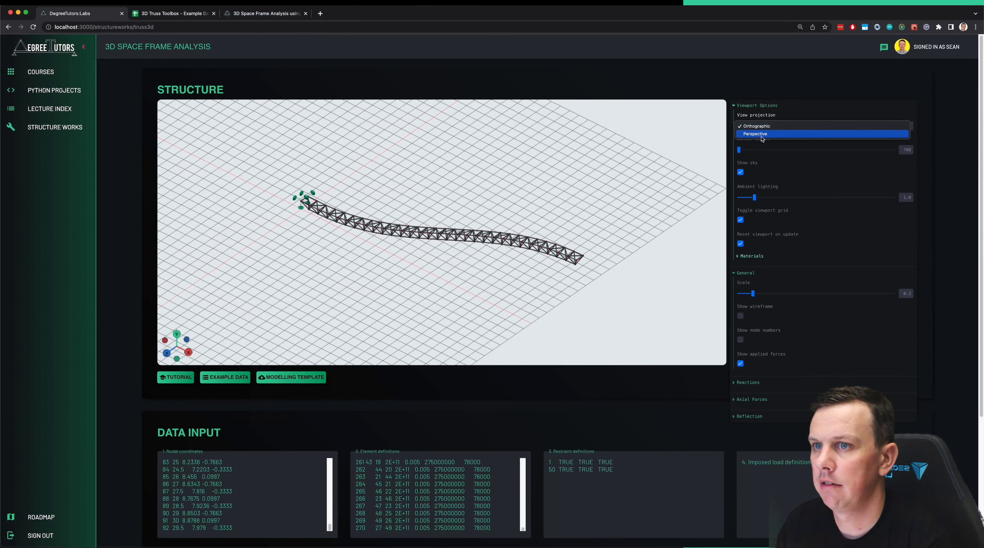
click(758, 135)
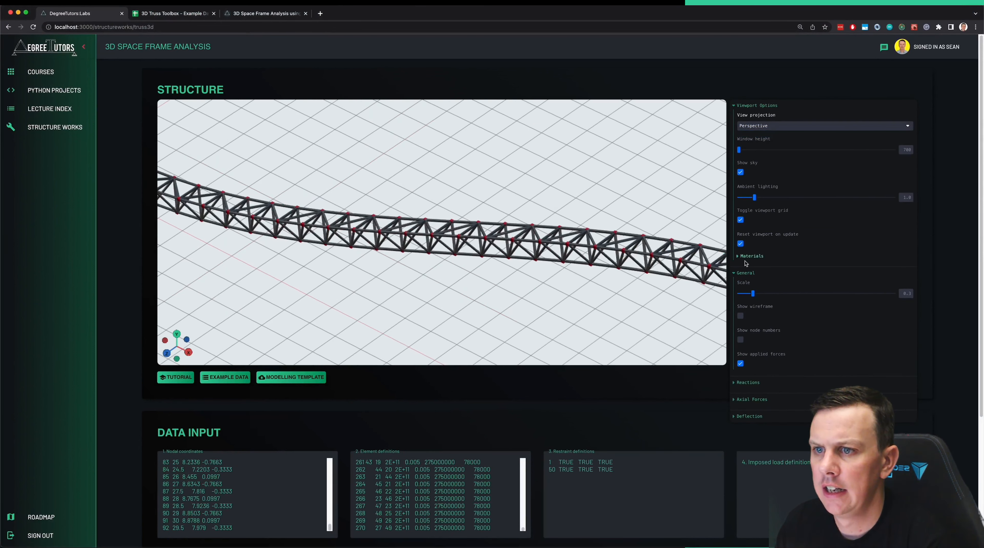
click(742, 246)
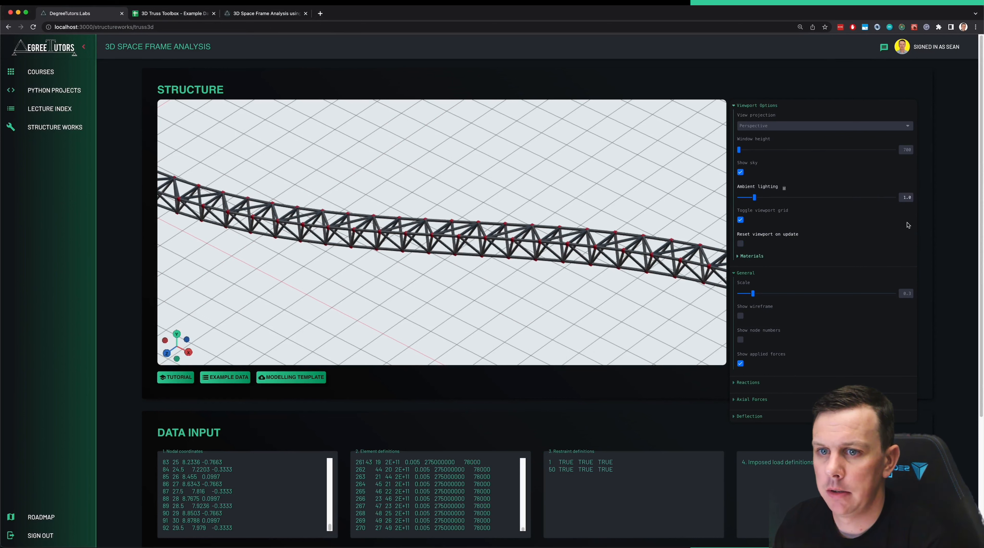
drag(909, 294, 913, 293)
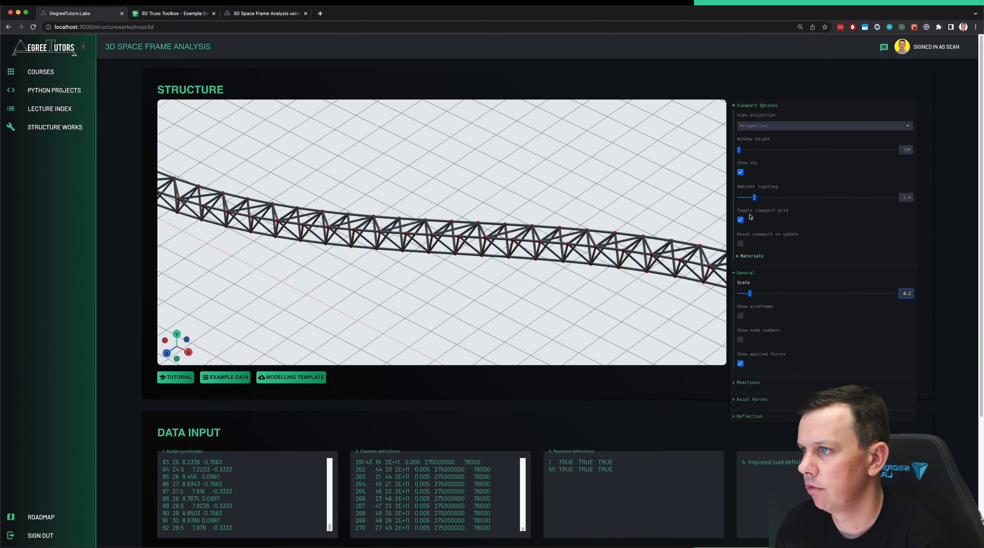
scroll(450, 247, down, 5)
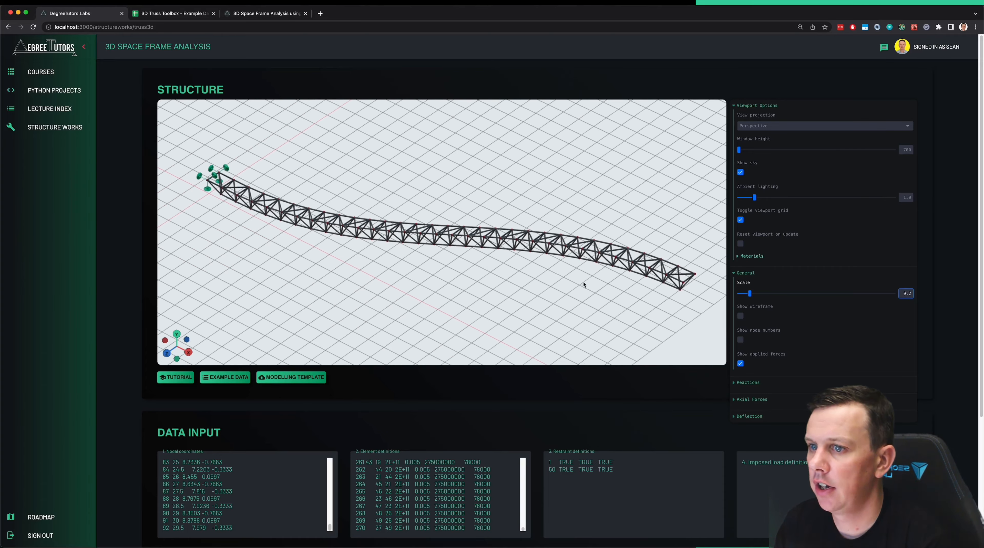
- Switch to Excel and close the 1.0 Nodes, 3.0 Restraint-Data and 2.0 Elements workbooks
key(ctrl+Up)
click(210, 139)
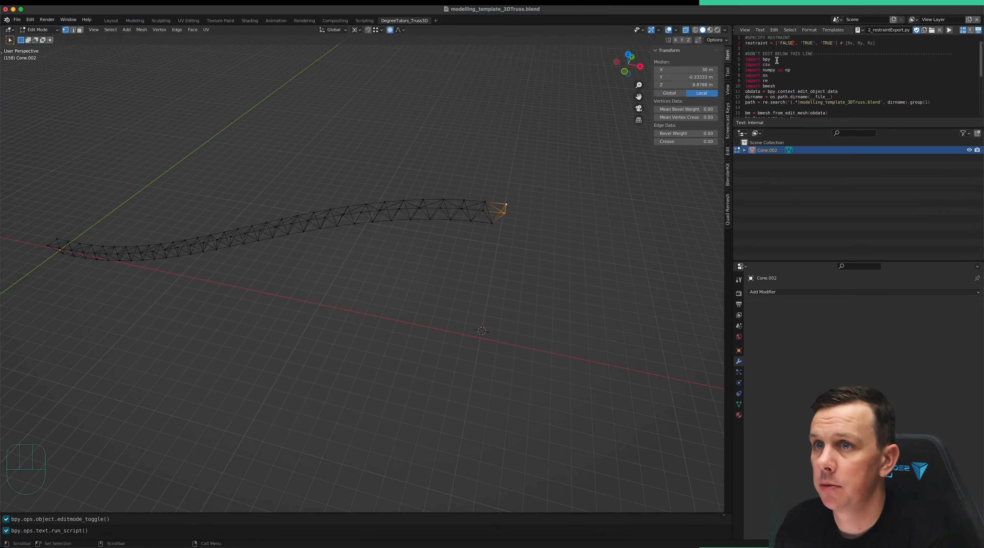
key(ctrl+Up)
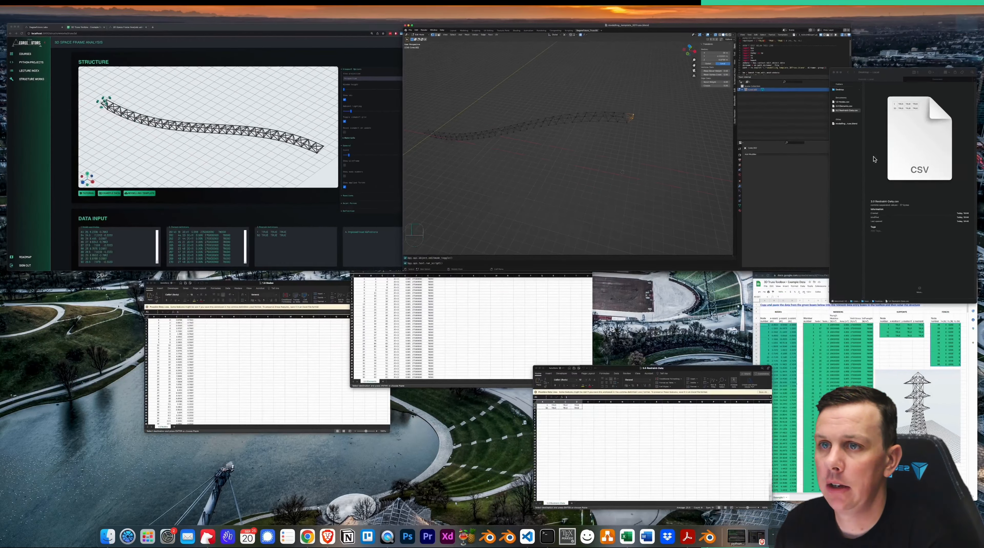
click(716, 106)
key(ctrl+Up)
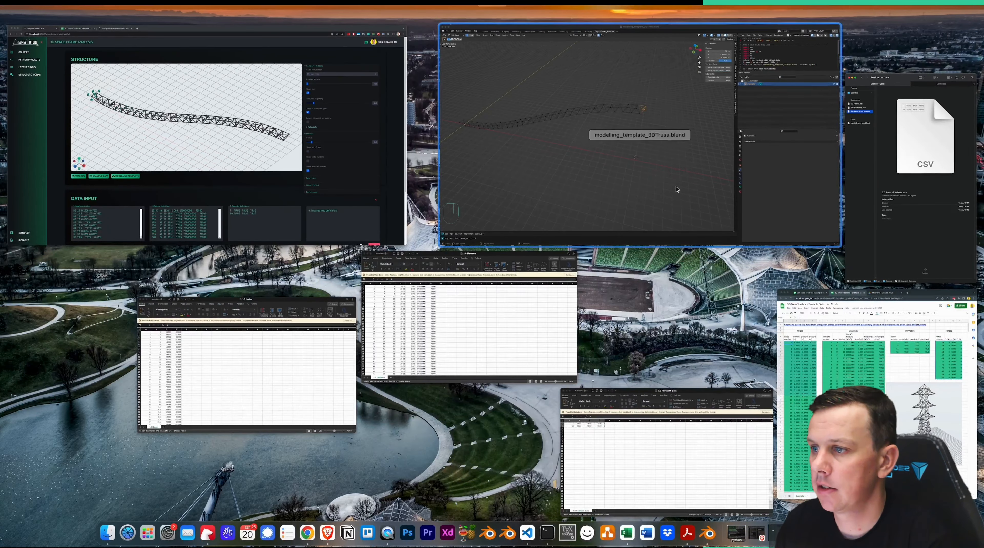
click(244, 413)
click(230, 104)
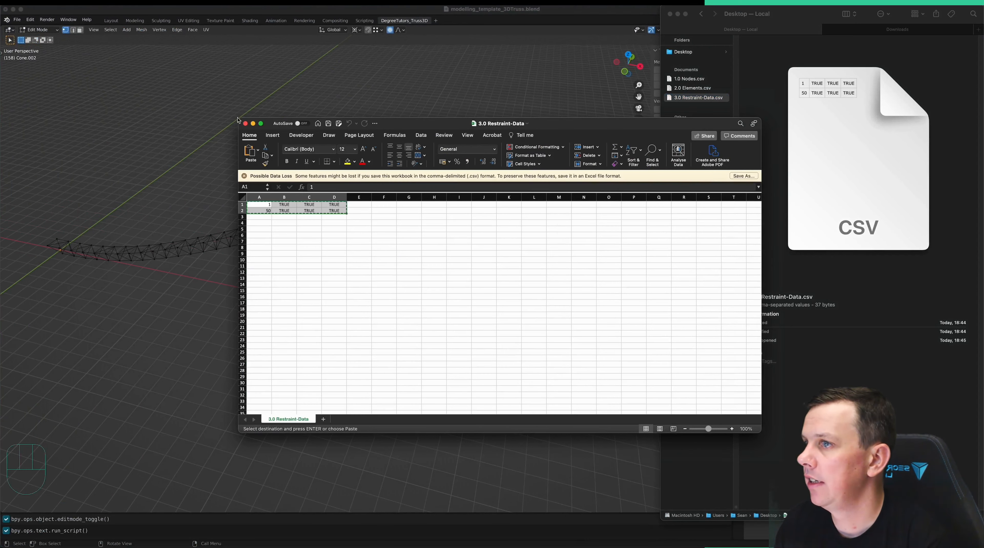
click(245, 123)
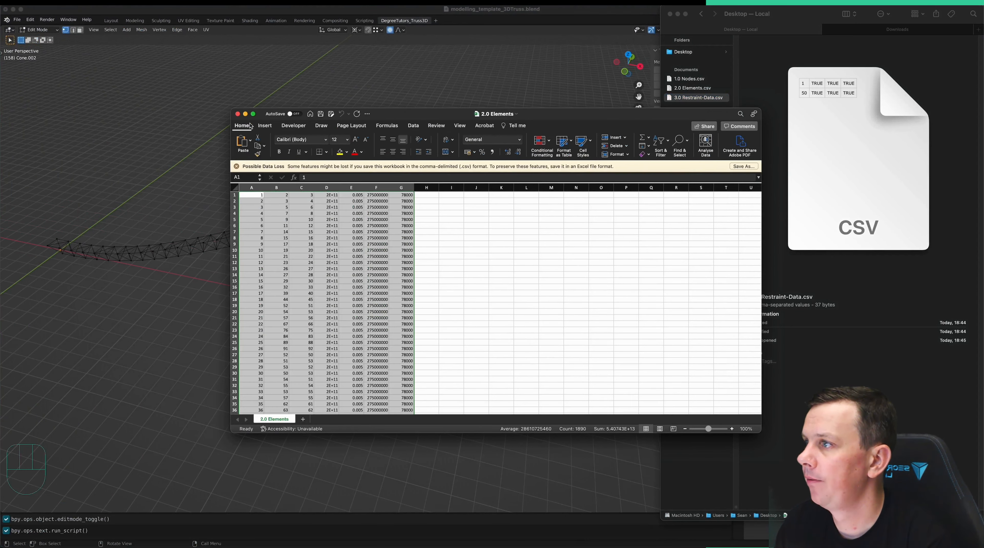
click(238, 115)
- Run 2_restraintExport.py in Blender for the selected far-end vertices, and switch to the Desktop folder
click(569, 13)
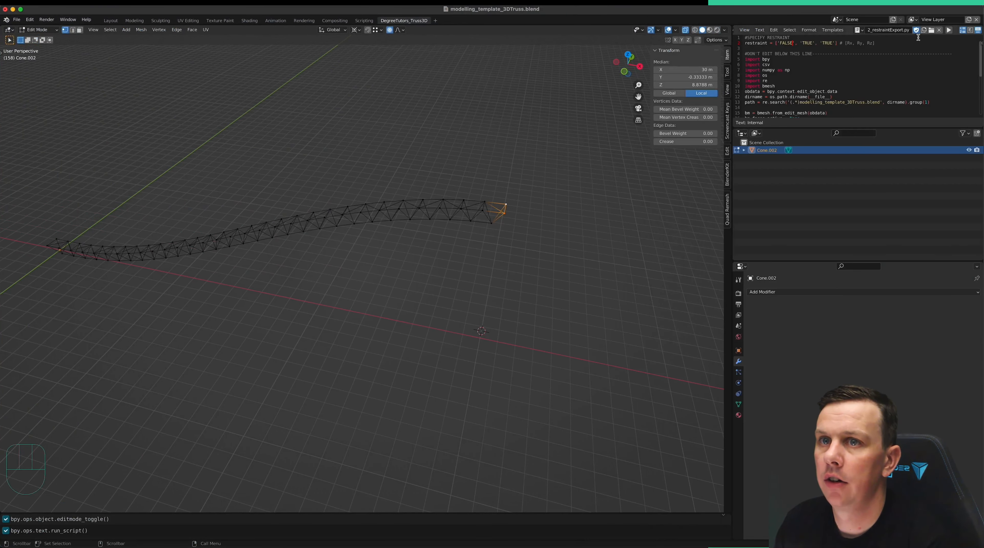
click(949, 30)
key(ctrl+Up)
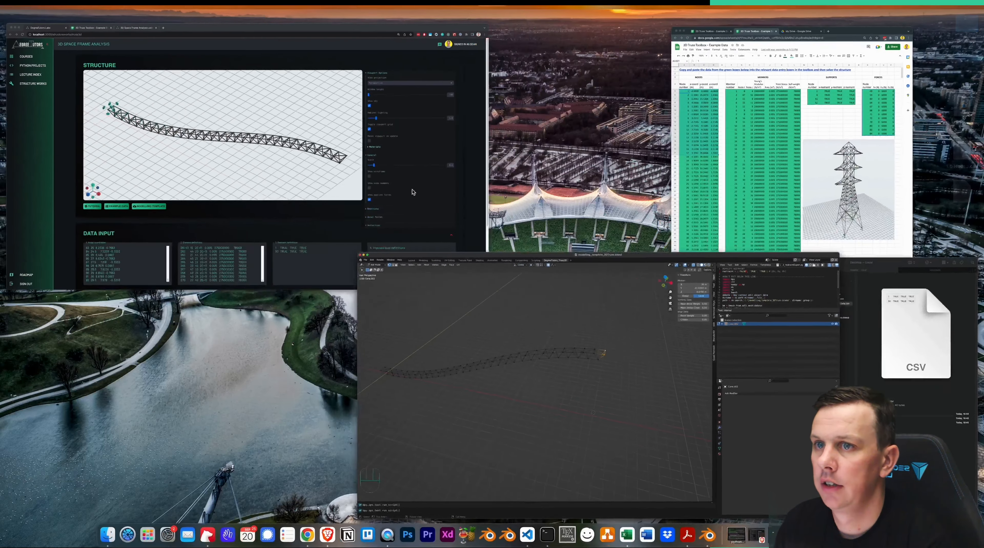
click(896, 358)
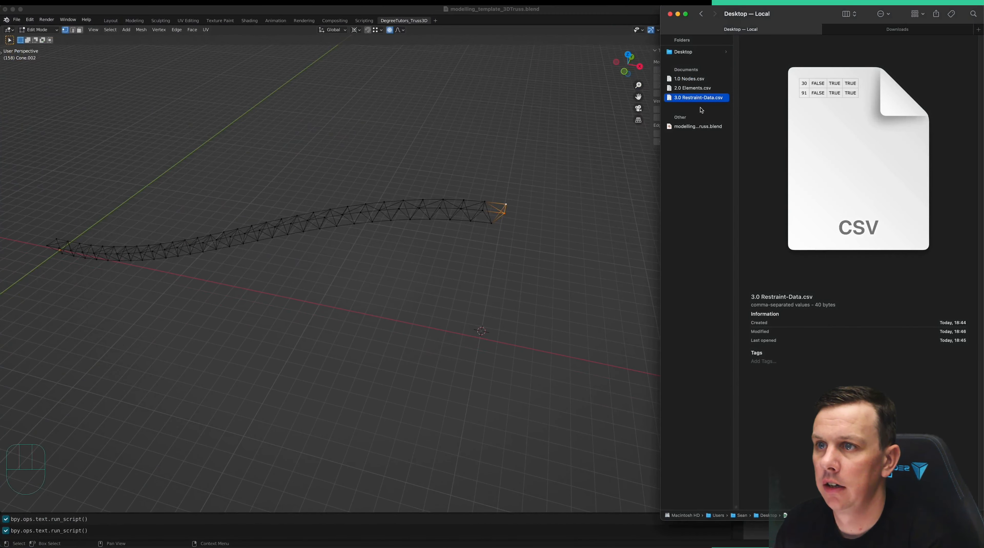
- Open the re-exported 3.0 Restraint-Data.csv in Excel and copy the restraint rows for nodes 30 and 91
click(702, 100)
double_click(701, 100)
key(shift+super+Right)
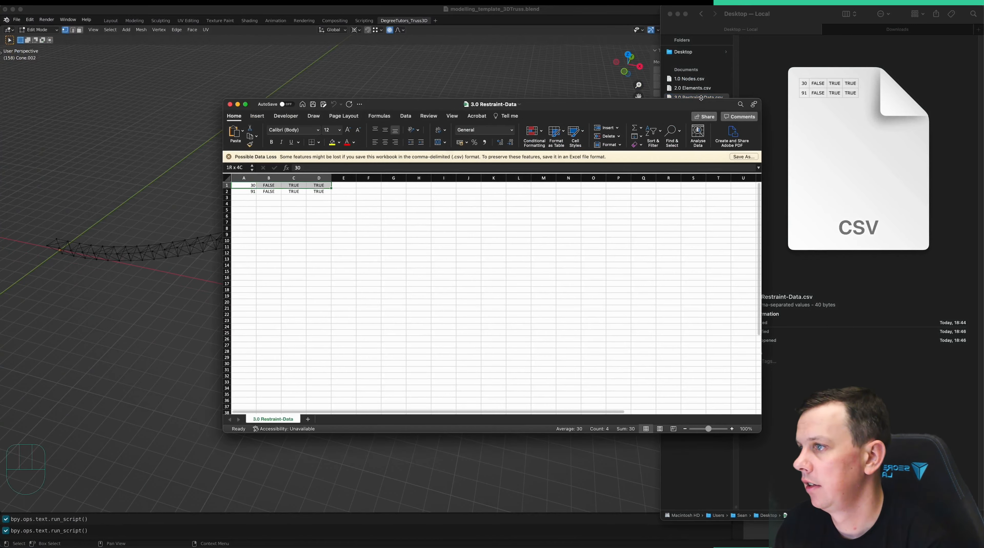
key(shift+super+Down)
key(super+c)
- Append the copied far-end restraints below the existing rows in the analysis page's restraint definitions
key(ctrl+Up)
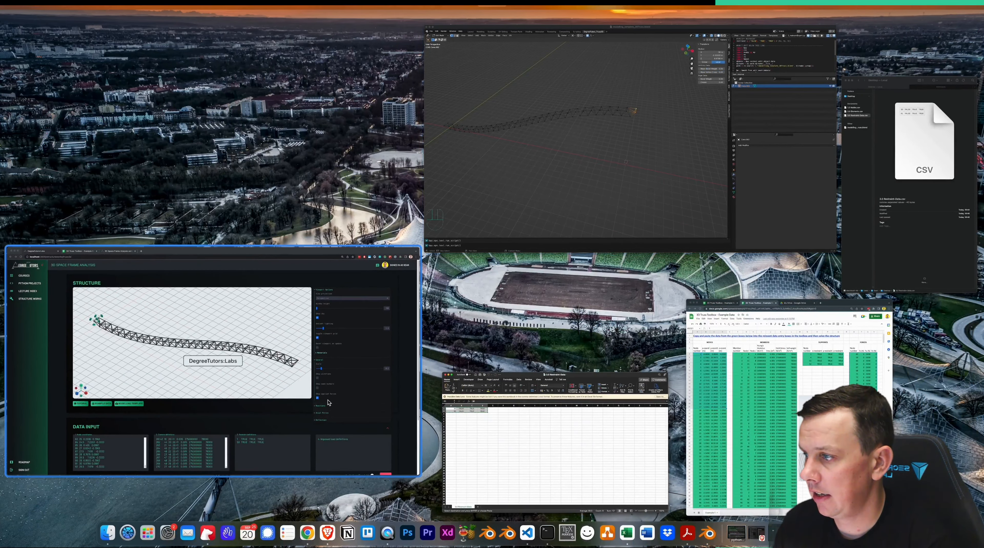
click(301, 380)
click(617, 517)
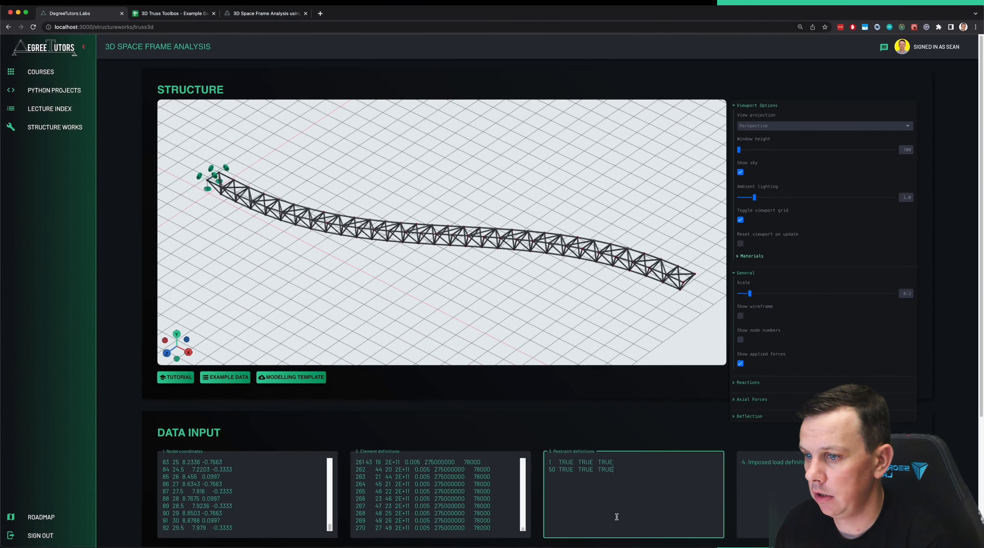
key(super+v)
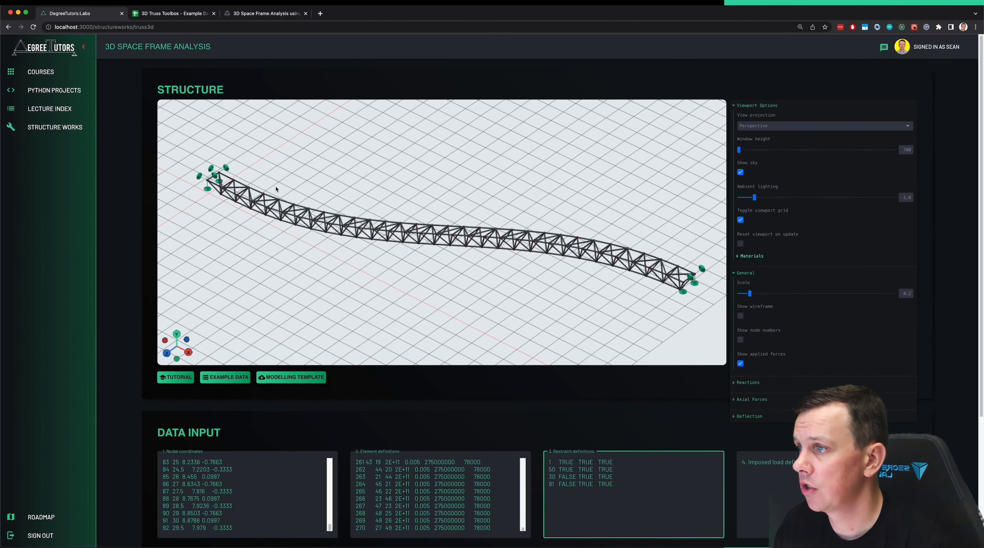
- Switch to Blender and load the 3_forceExport.py script in the text editor
key(ctrl+Up)
click(716, 174)
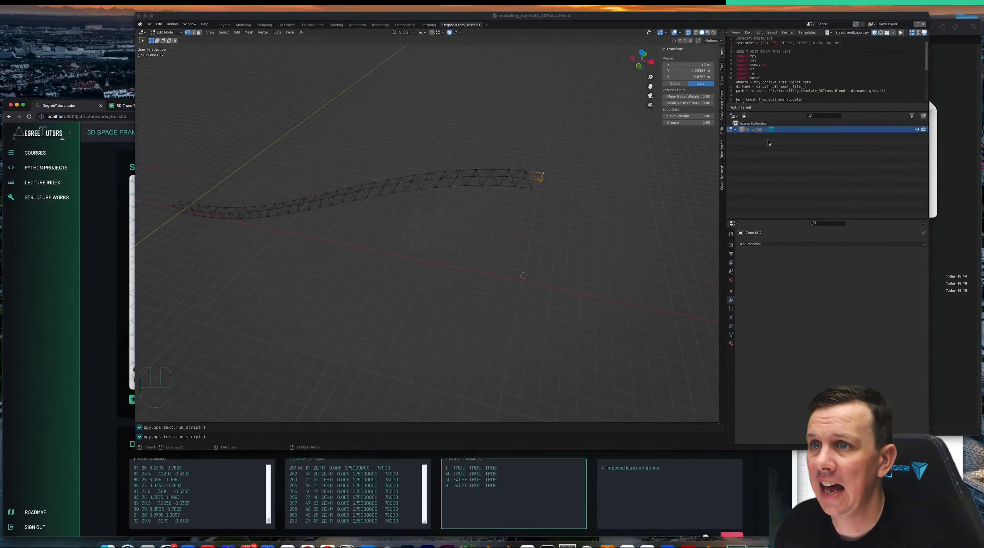
click(861, 30)
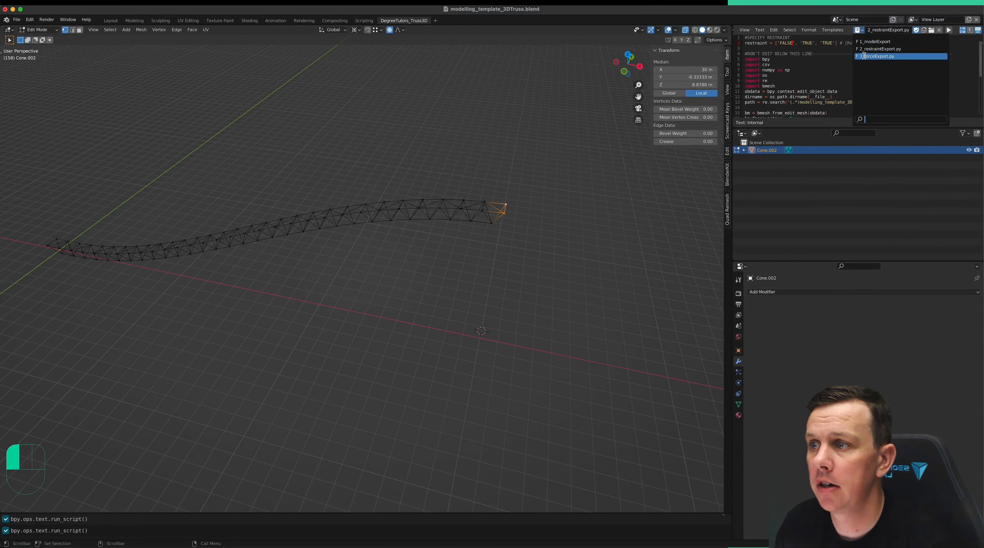
click(883, 55)
- In front view, clear the selection and lasso-select all bottom chord vertices along the full length of the truss
click(490, 222)
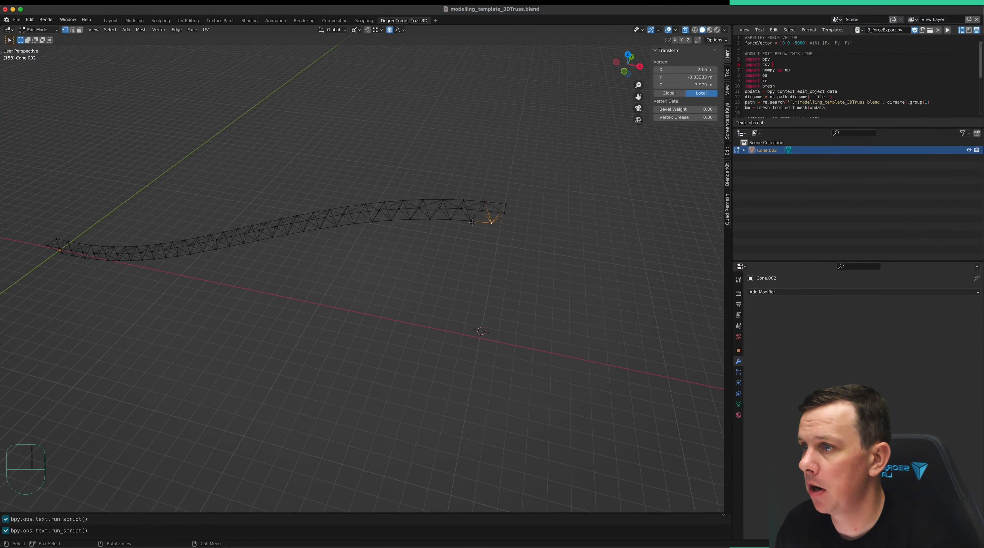
click(453, 221)
key(KP_1)
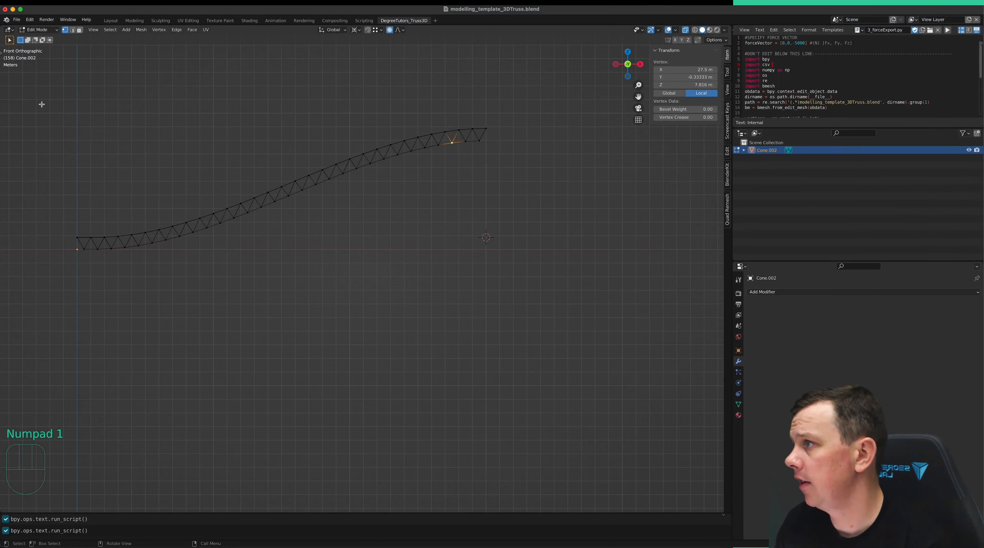
key(n)
key(n)
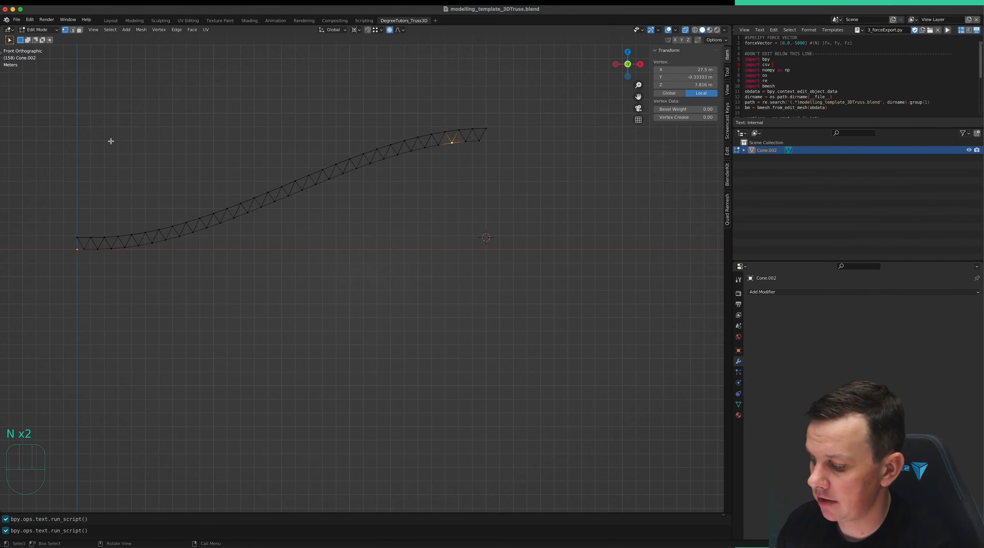
key(t)
mouse_move(10, 56)
mouse_down()
mouse_move(39, 73)
mouse_move(50, 103)
mouse_up()
key(alt+a)
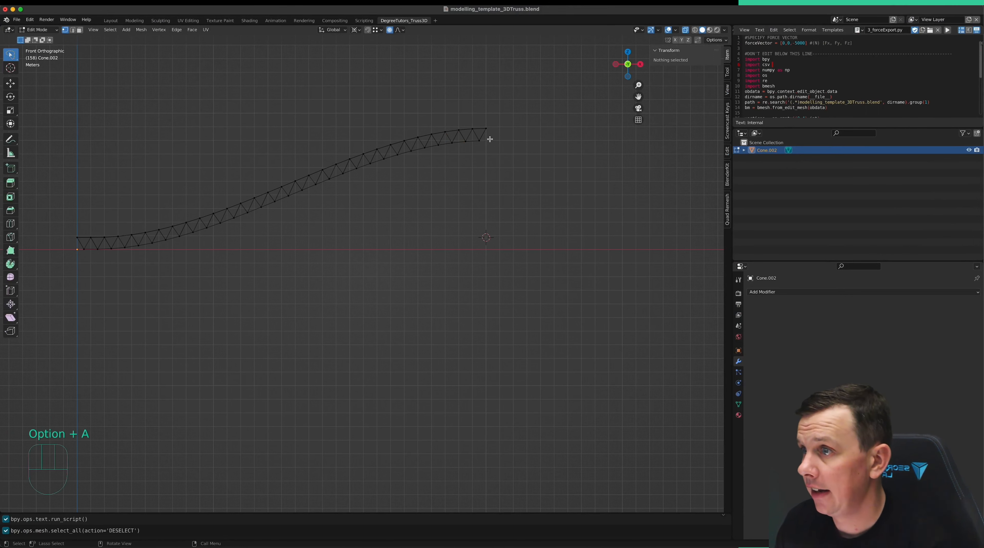
mouse_move(493, 137)
mouse_down()
mouse_move(395, 153)
mouse_move(147, 237)
mouse_move(154, 244)
mouse_up()
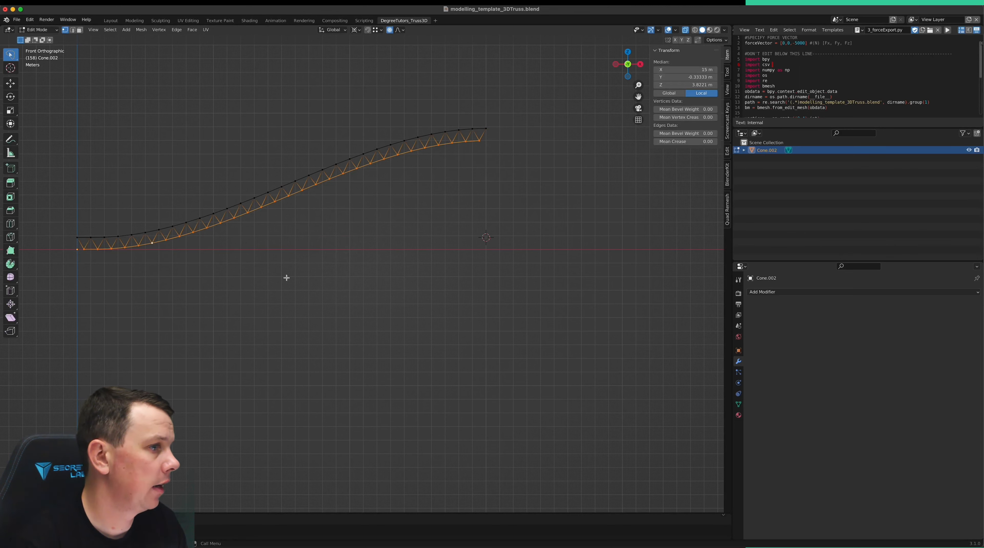
- Set the force vector in the force export script to [0,0,-500]
middle_drag(581, 151, 555, 176)
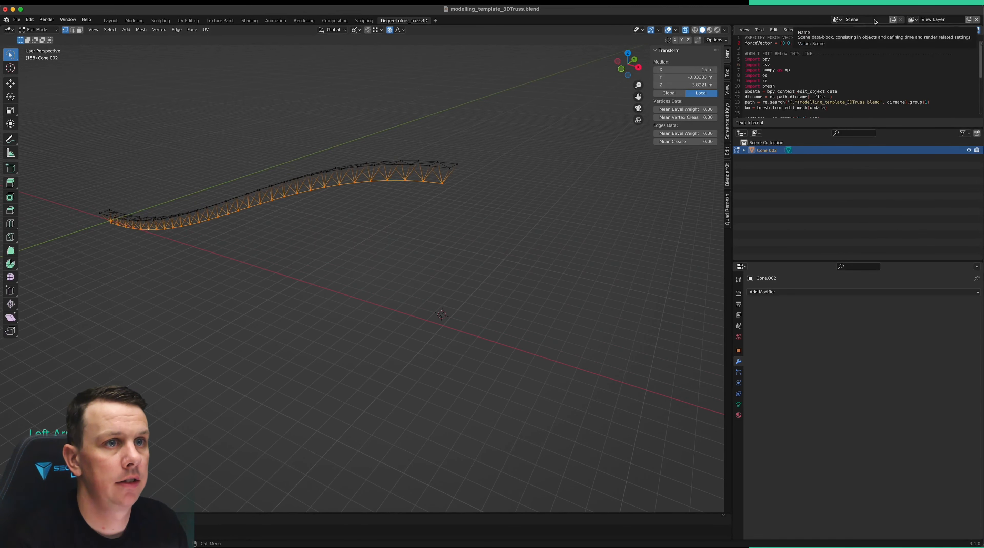
key(Delete)
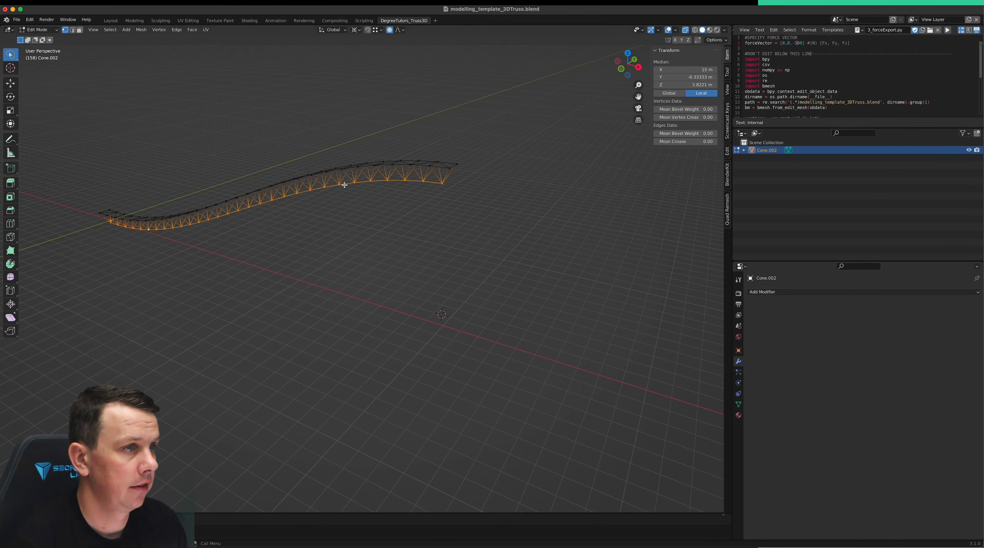
- Switch to the desktop files, open 4.0 Force-Data.csv and copy all its force rows
key(ctrl+Up)
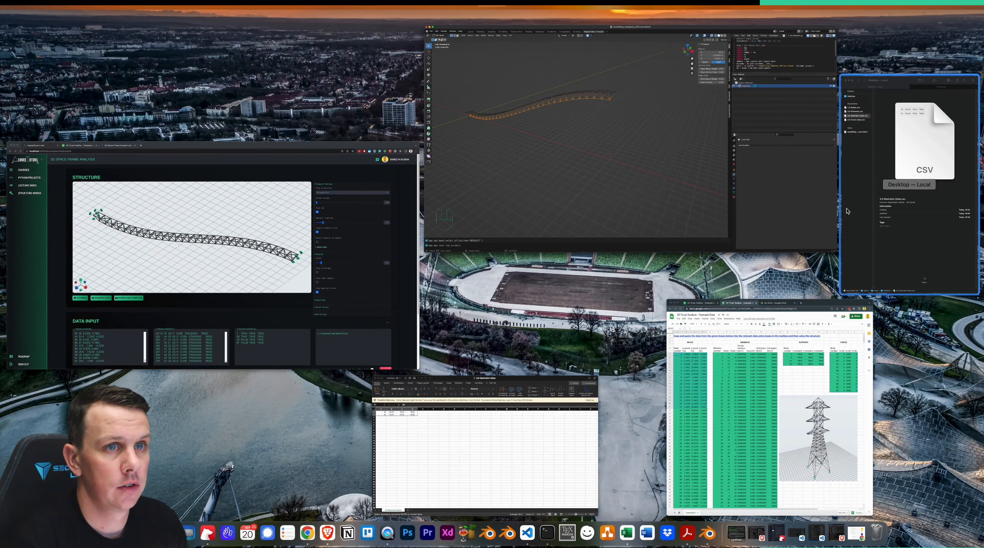
click(848, 211)
double_click(707, 110)
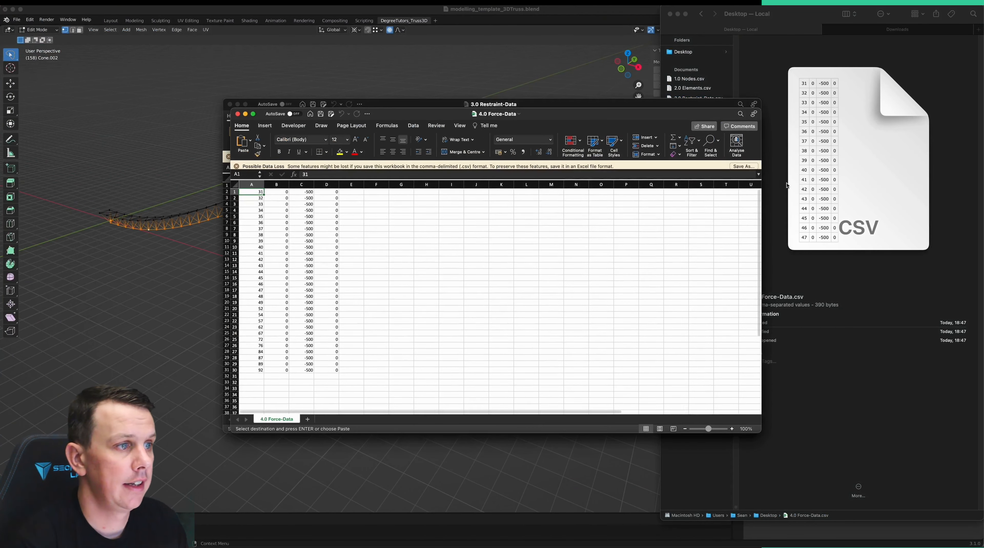
key(super+shift+Right)
key(super+shift+Down)
key(super+c)
- Paste the copied force rows into the imposed load definitions of the 3D space frame analysis page
key(ctrl+Up)
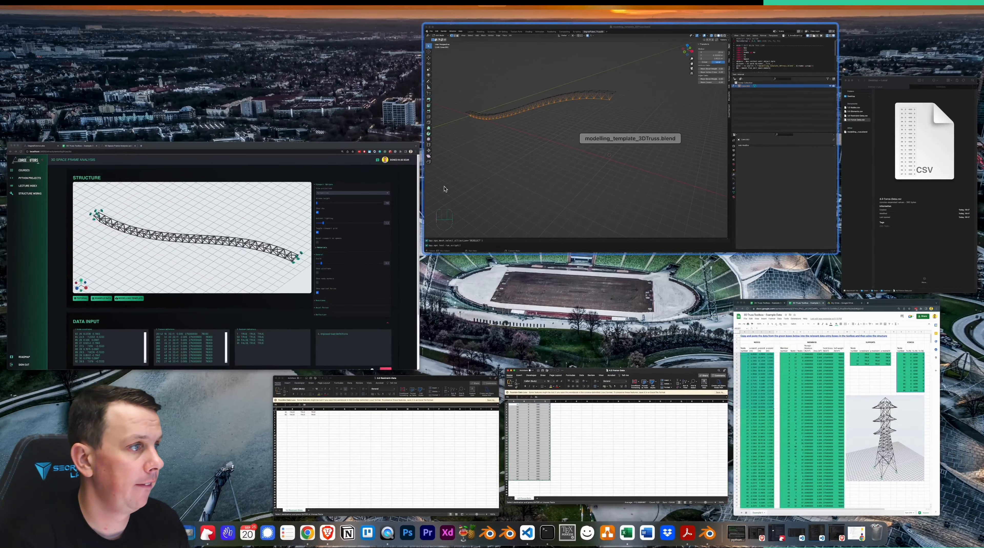
click(400, 192)
click(760, 496)
key(super+v)
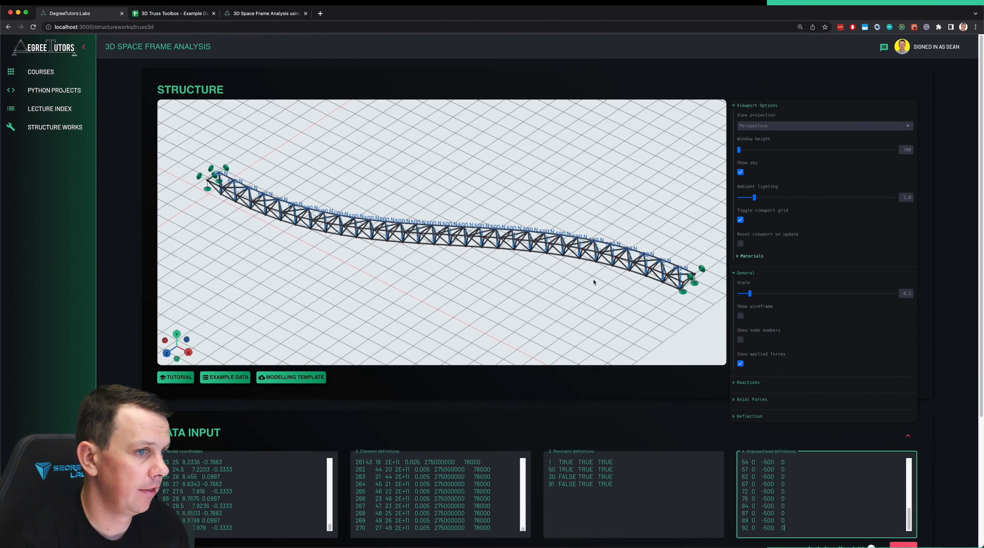
- Inspect the applied forces along the truss and hide them in the structure viewer
drag(593, 282, 615, 260)
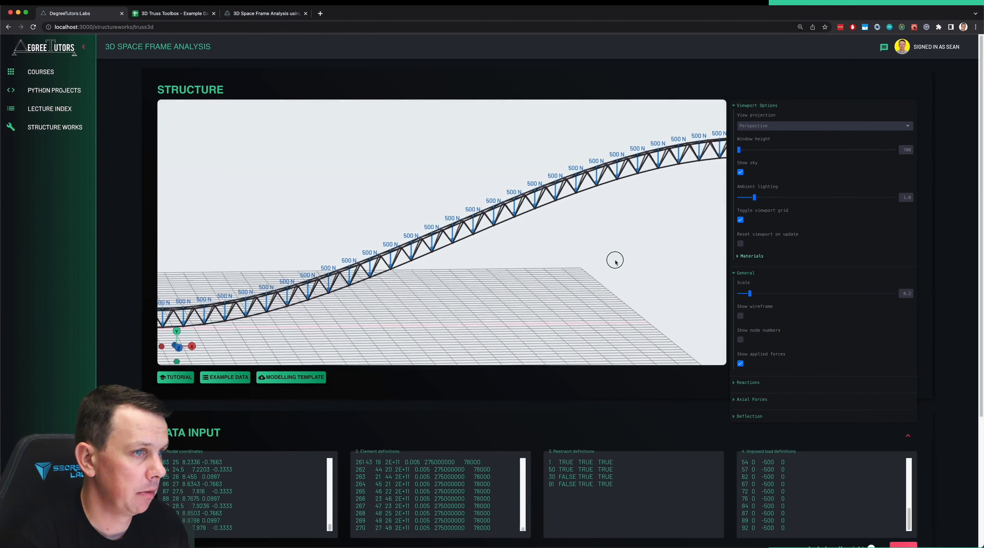
click(740, 363)
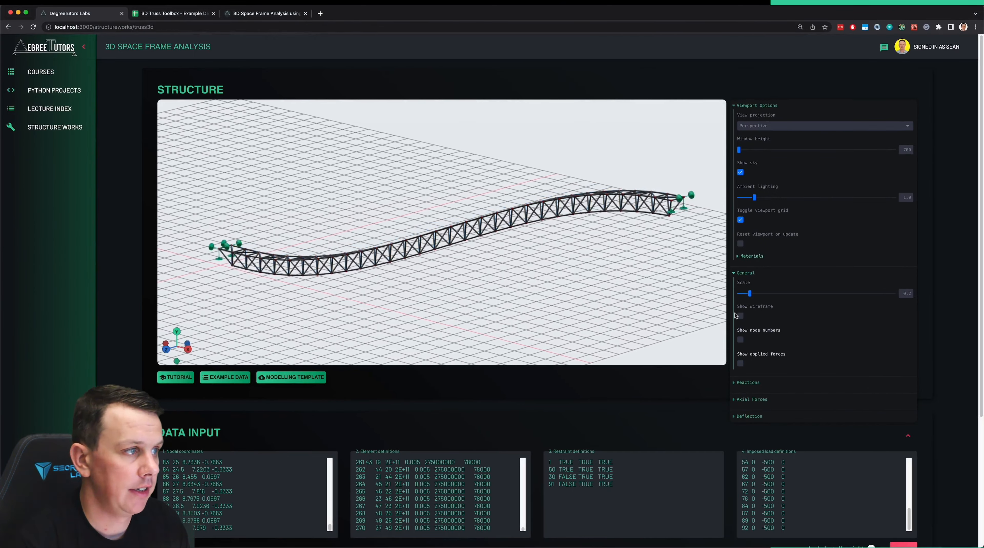
drag(510, 255, 474, 183)
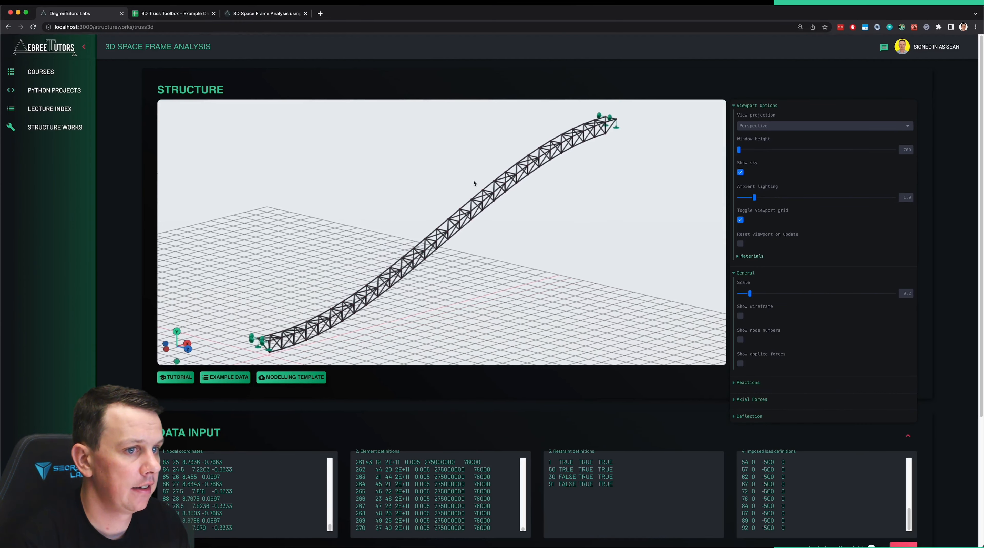
- Solve the truss without including self-weight and review the analysis report
scroll(876, 453, down, 3)
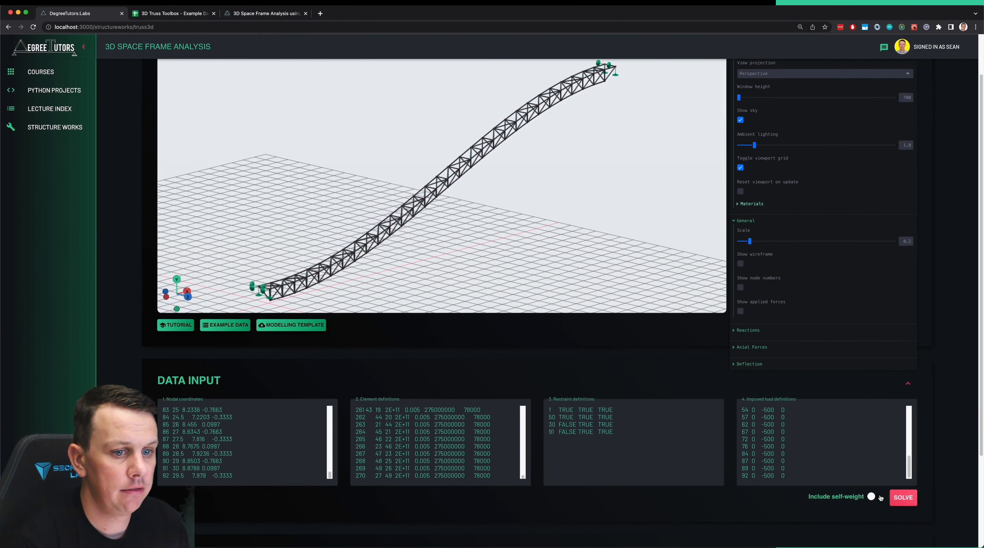
click(904, 498)
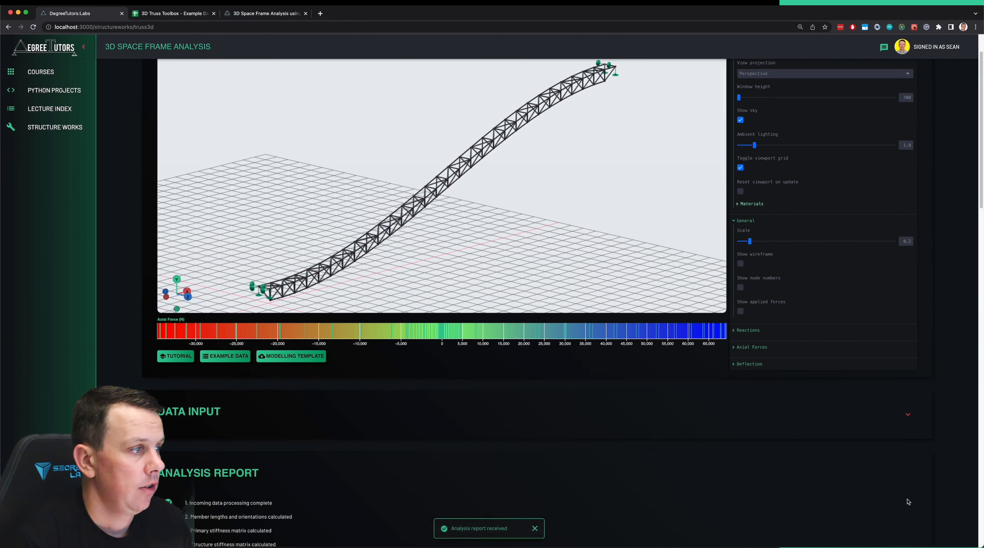
scroll(851, 438, down, 5)
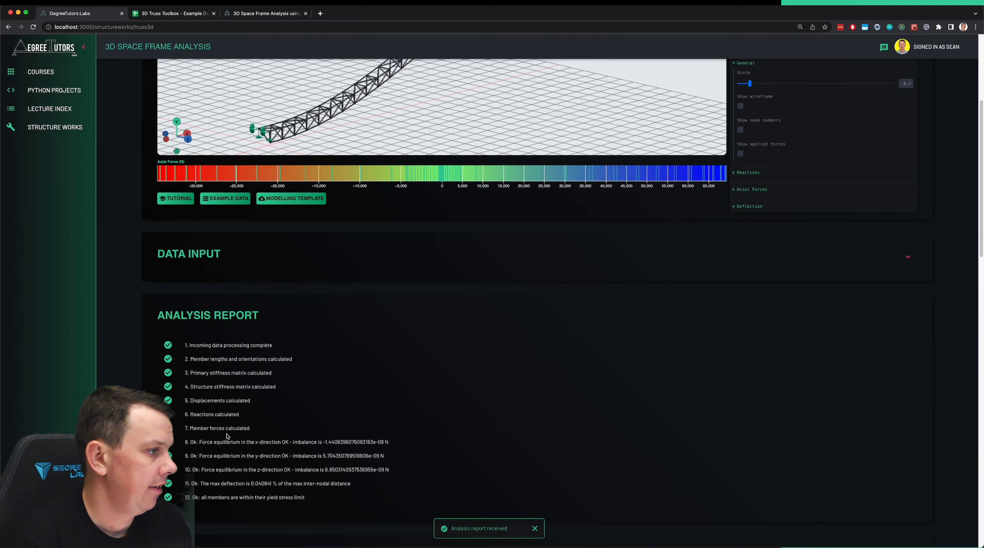
scroll(710, 423, up, 7)
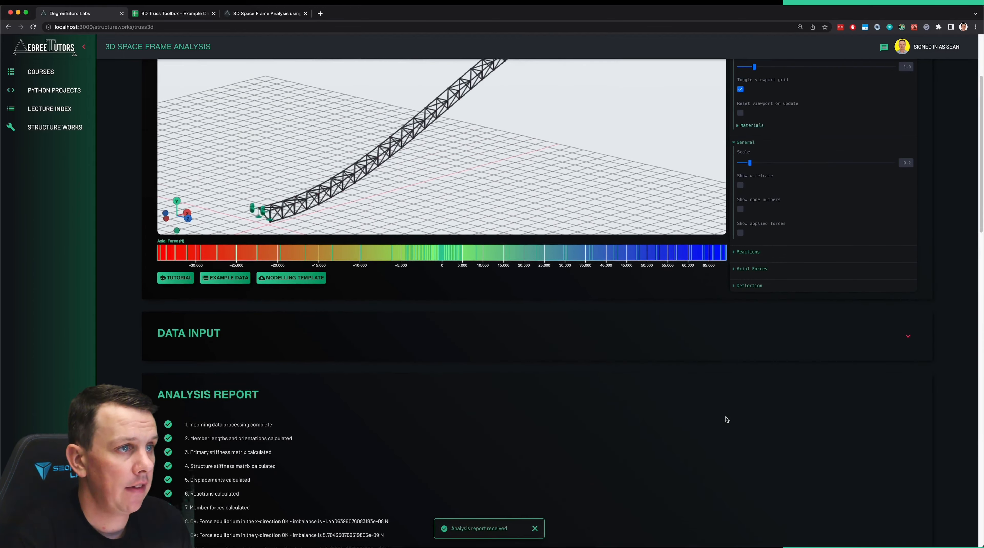
- Show the axial forces on the truss with the continuous force map and inspect the coloured members
drag(579, 274, 533, 283)
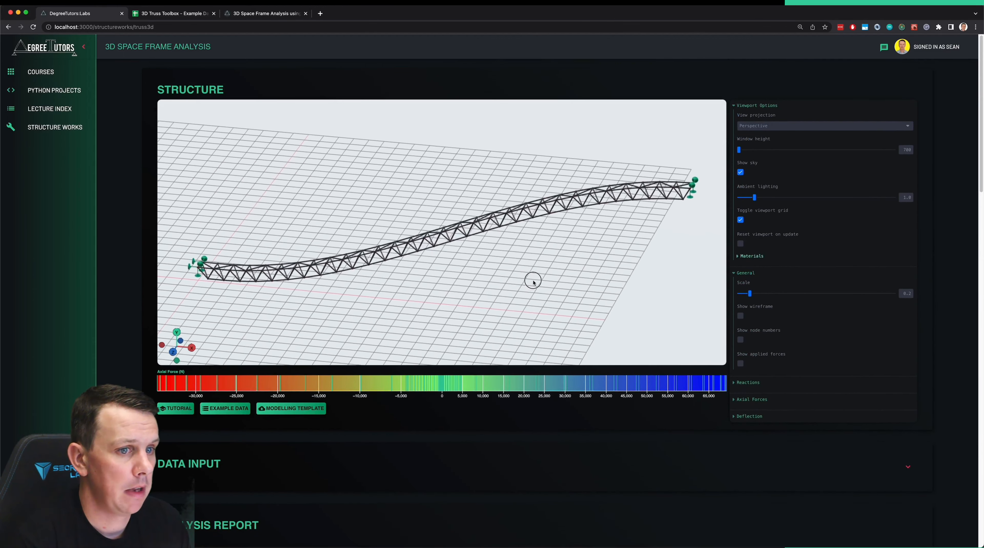
click(736, 401)
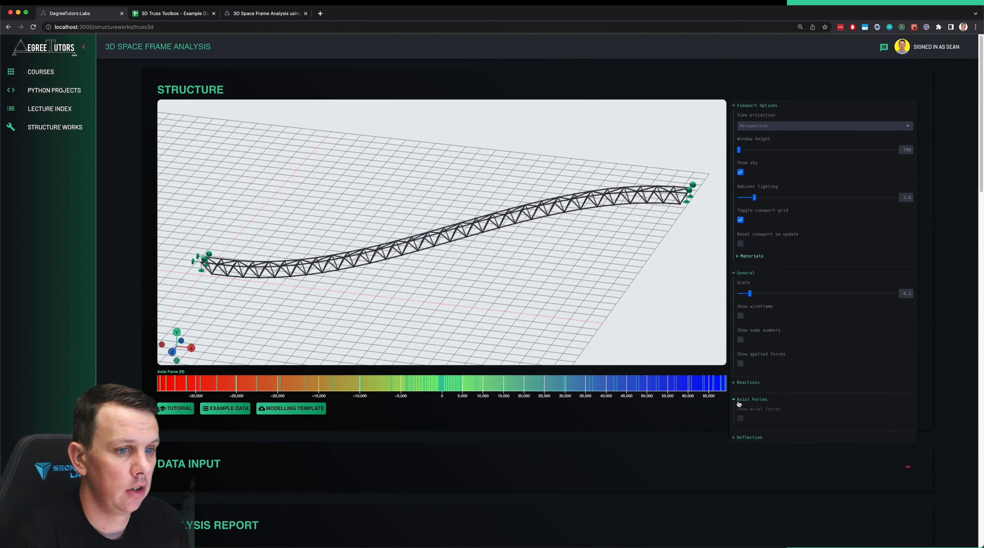
click(740, 419)
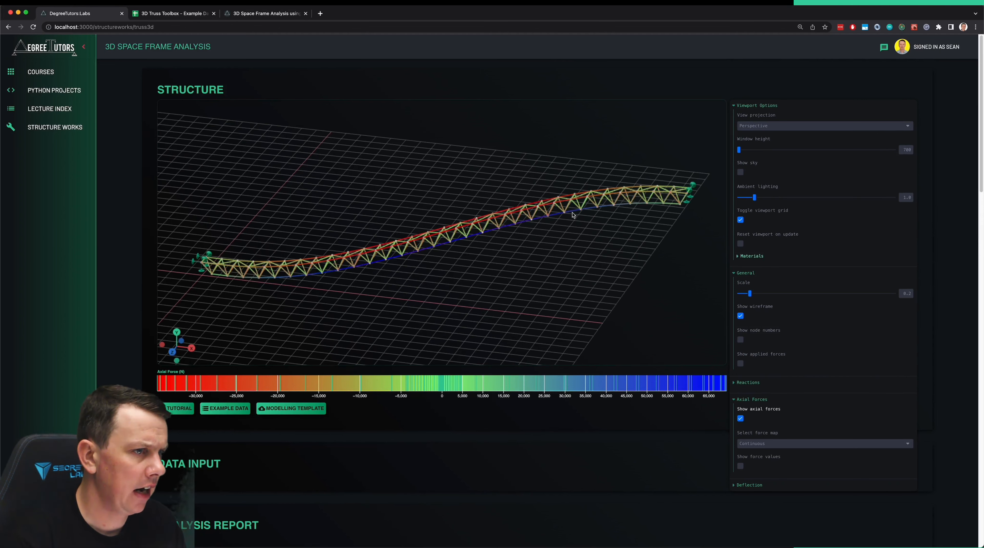
scroll(573, 215, up, 2)
scroll(609, 223, down, 3)
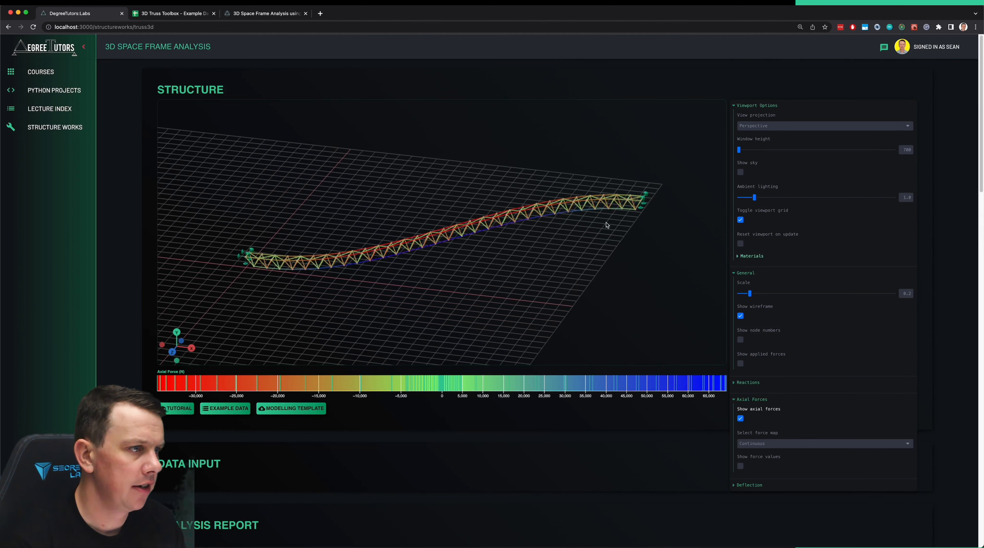
scroll(601, 218, down, 2)
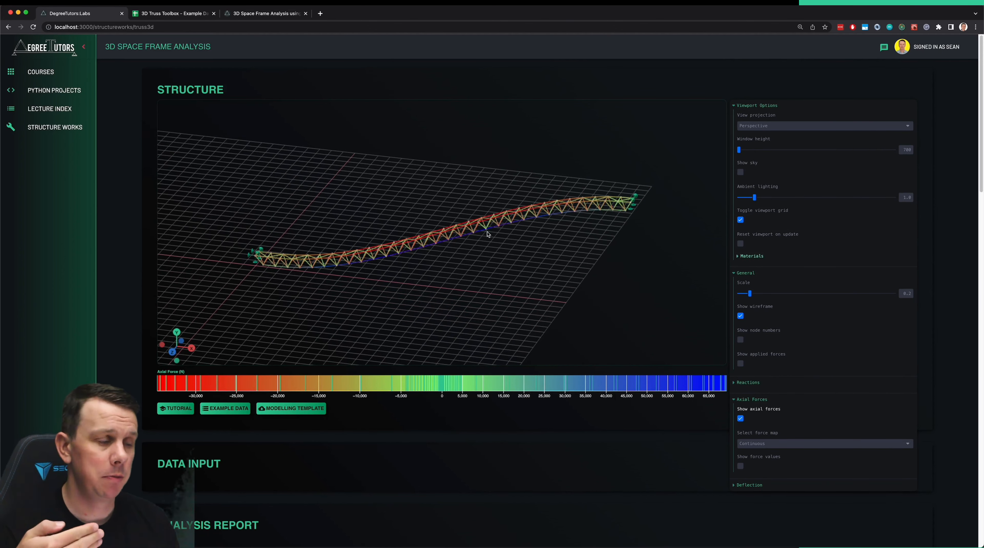
scroll(482, 236, up, 5)
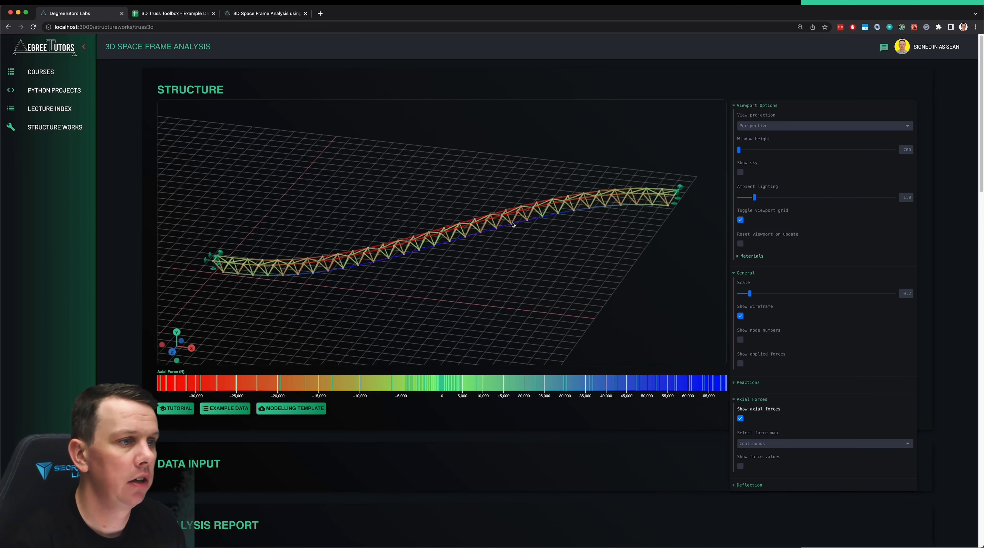
drag(611, 232, 597, 230)
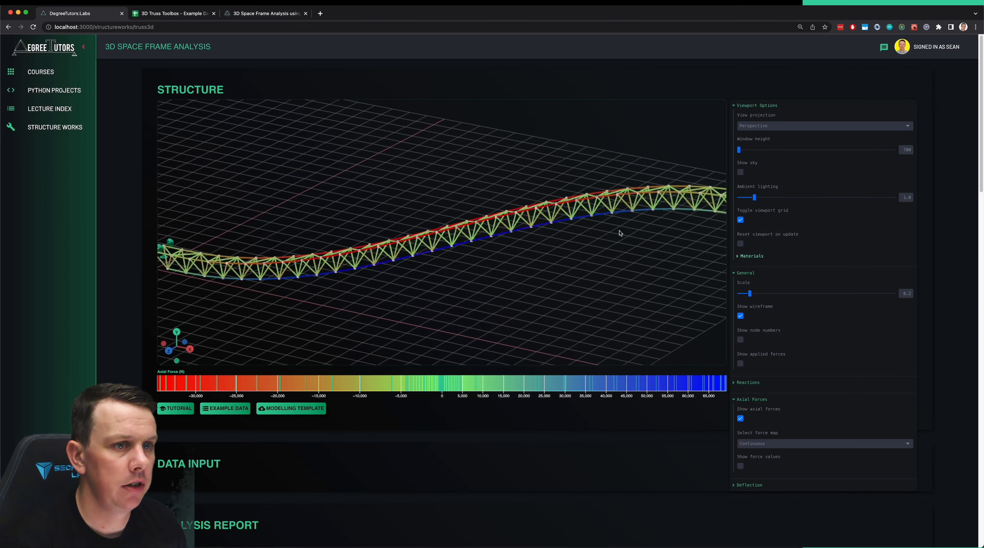
- Set the general display scale of the structure to 0.3 and view the truss from another angle
click(911, 294)
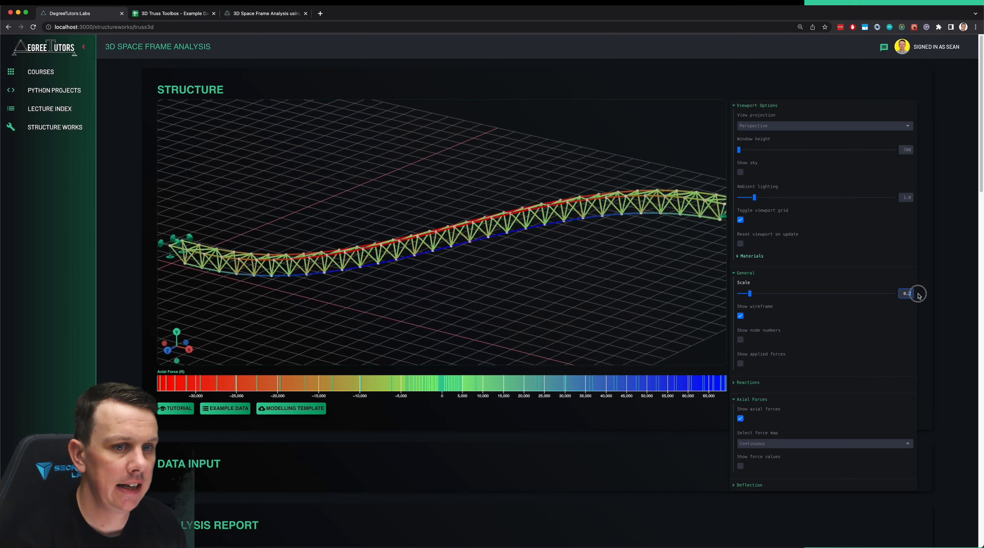
key(BackSpace)
text(3)
key(Return)
drag(649, 253, 489, 255)
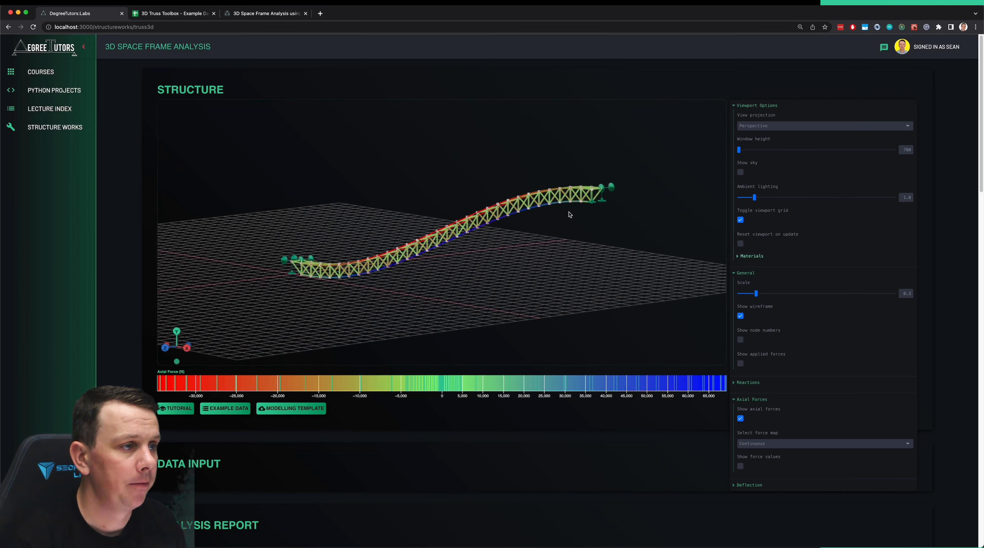
- Sort the axial forces results table by stress utilisation, highest first
scroll(721, 341, down, 15)
scroll(860, 377, down, 14)
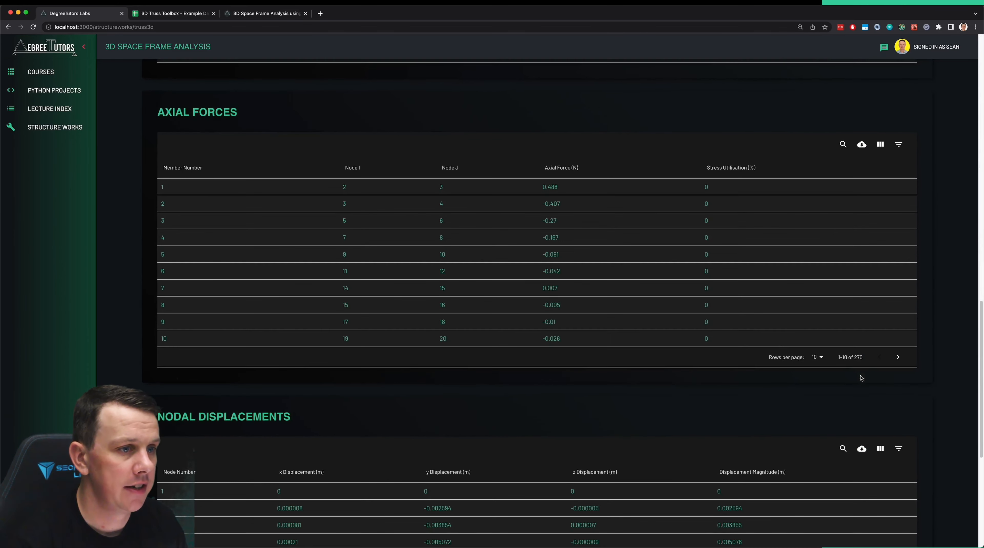
scroll(868, 307, up, 9)
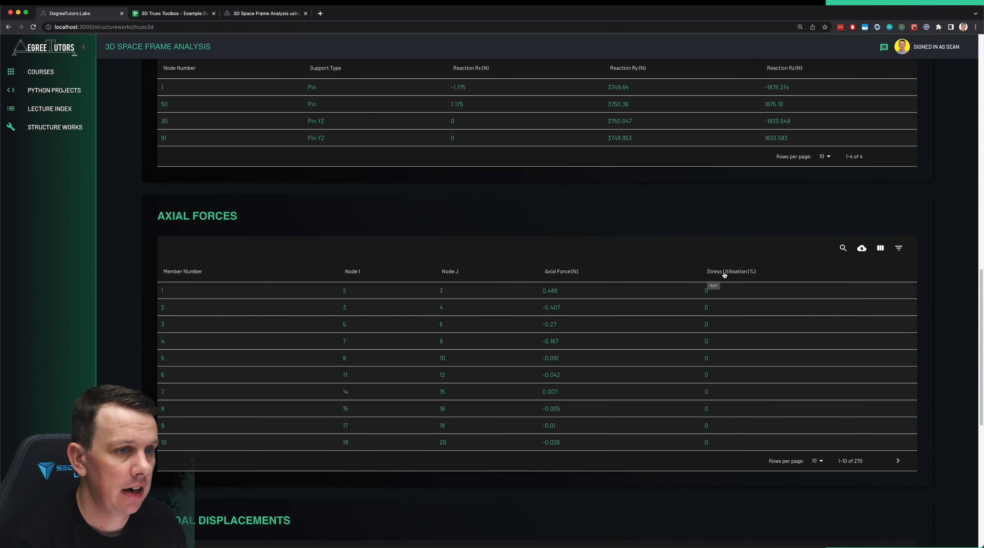
click(724, 273)
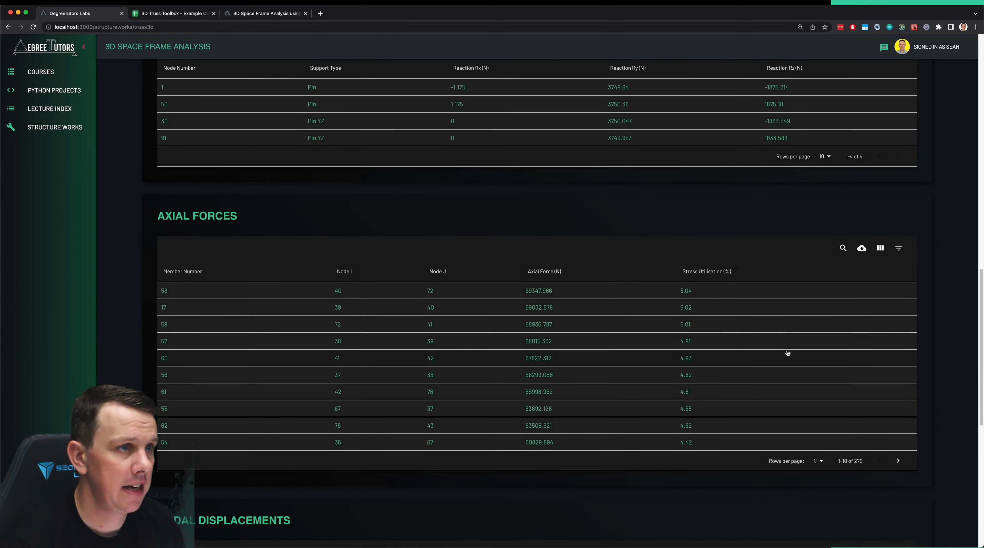
- Show the truss's deflected shape in side view, preview it at a deflection scale of 201, and return the scale to 1
scroll(791, 353, up, 15)
scroll(889, 383, up, 2)
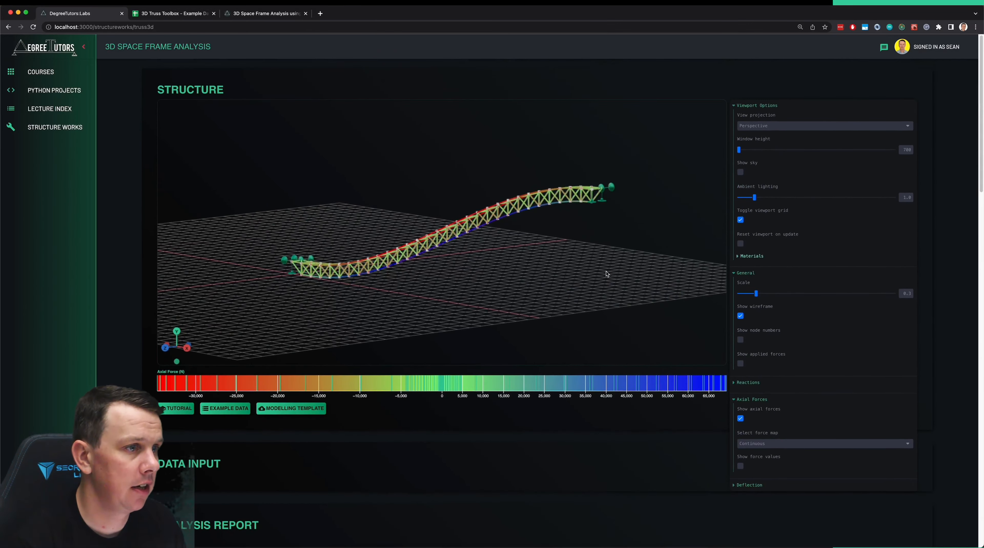
mouse_move(557, 241)
mouse_down()
mouse_move(573, 247)
mouse_move(560, 241)
mouse_up()
scroll(59, 237, down, 3)
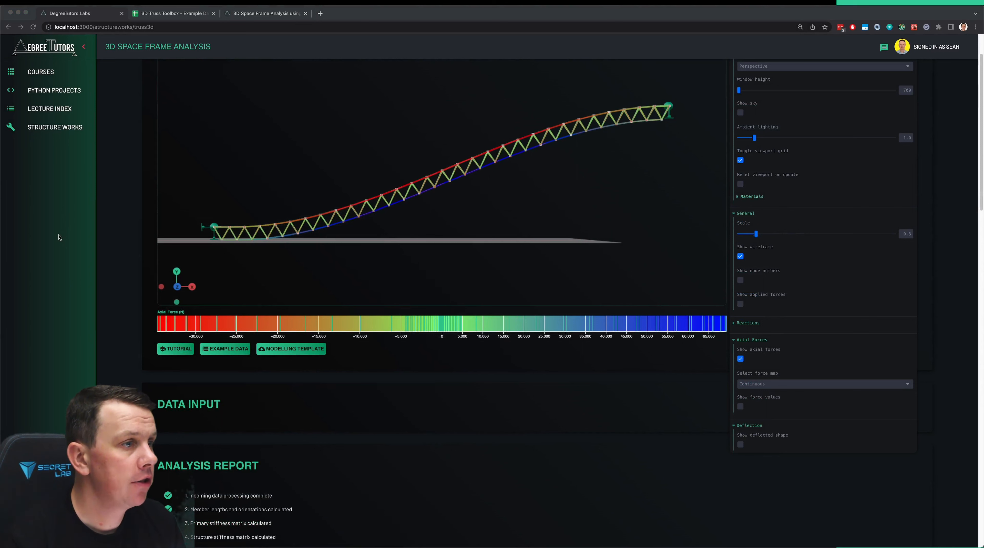
click(741, 445)
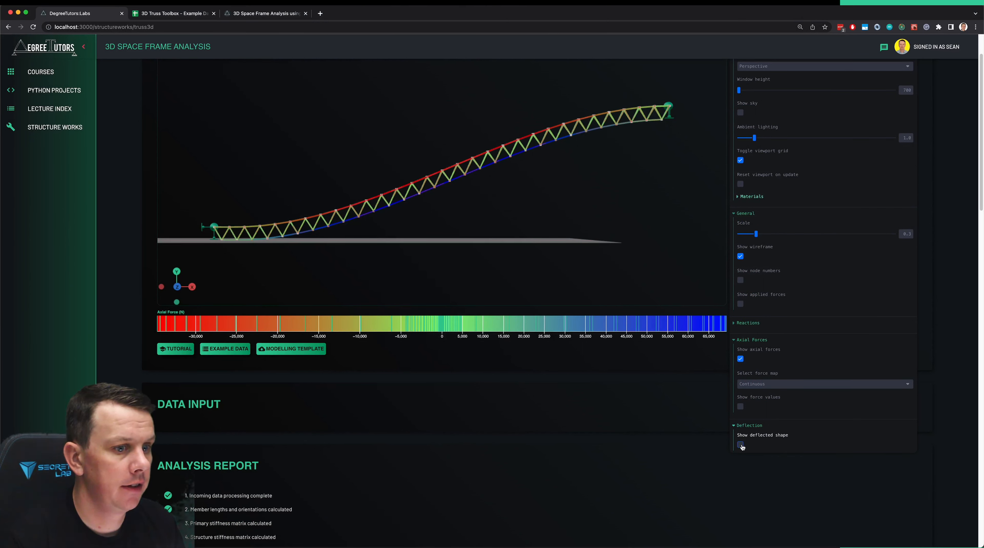
click(741, 445)
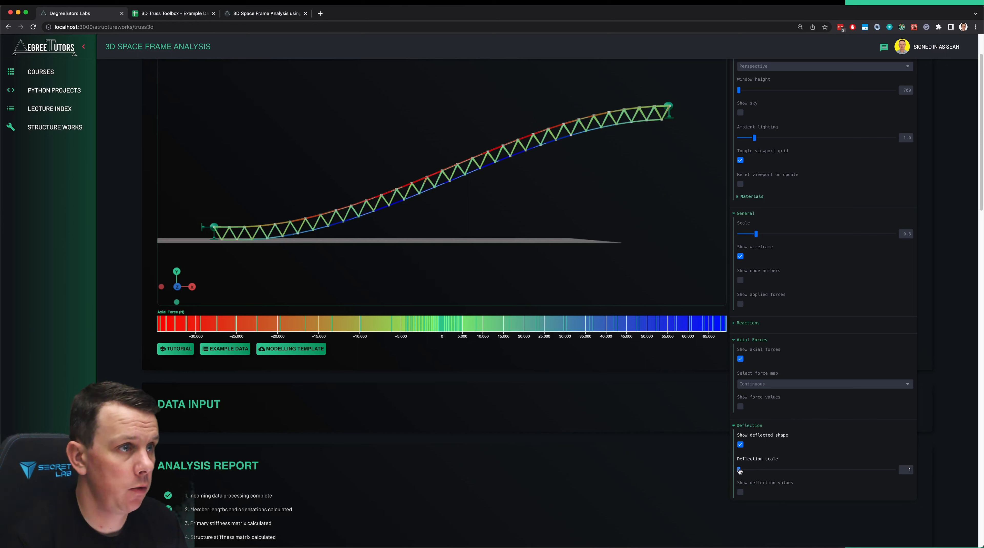
drag(739, 471, 742, 470)
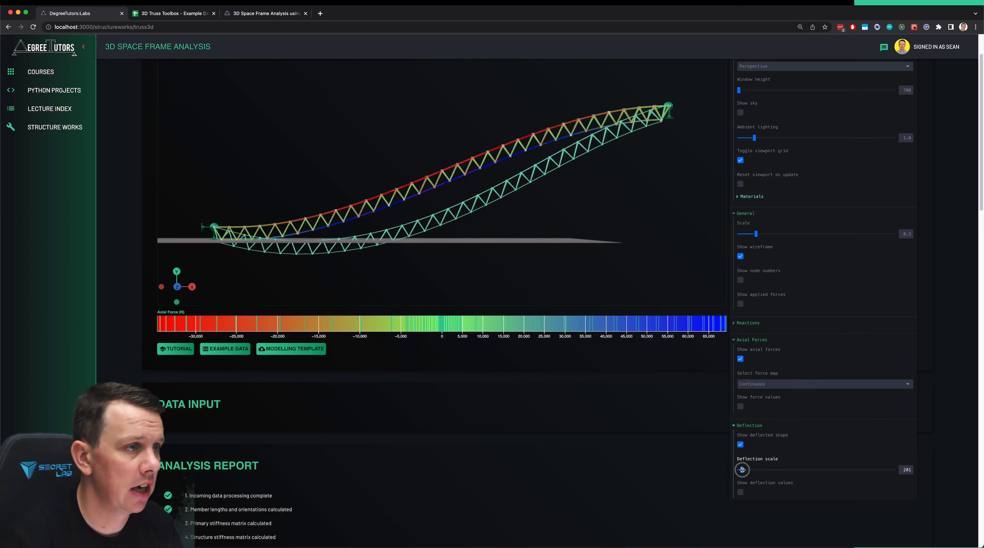
drag(742, 470, 739, 471)
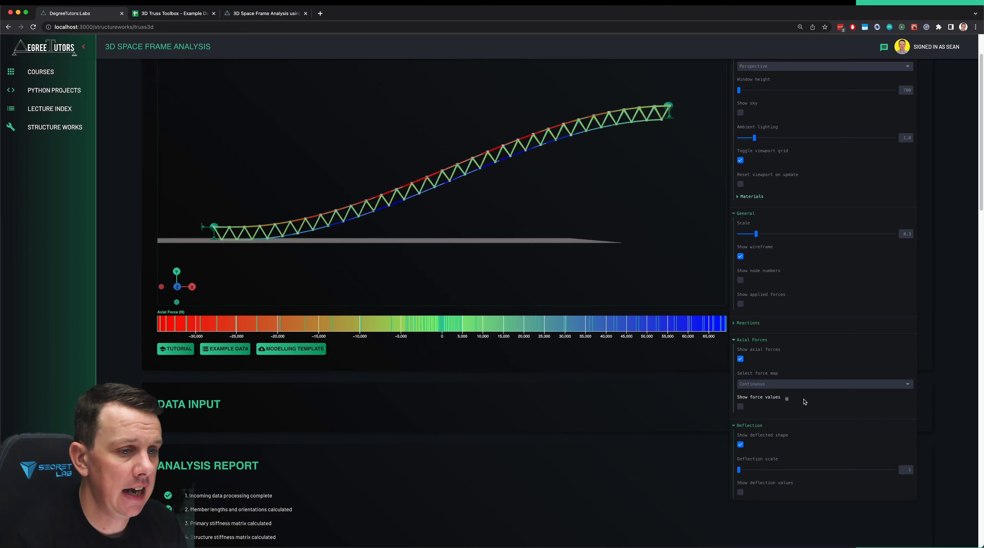
- Hide the axial forces and show the truss as a wireframe in a close-up of several bays
scroll(804, 406, down, 1)
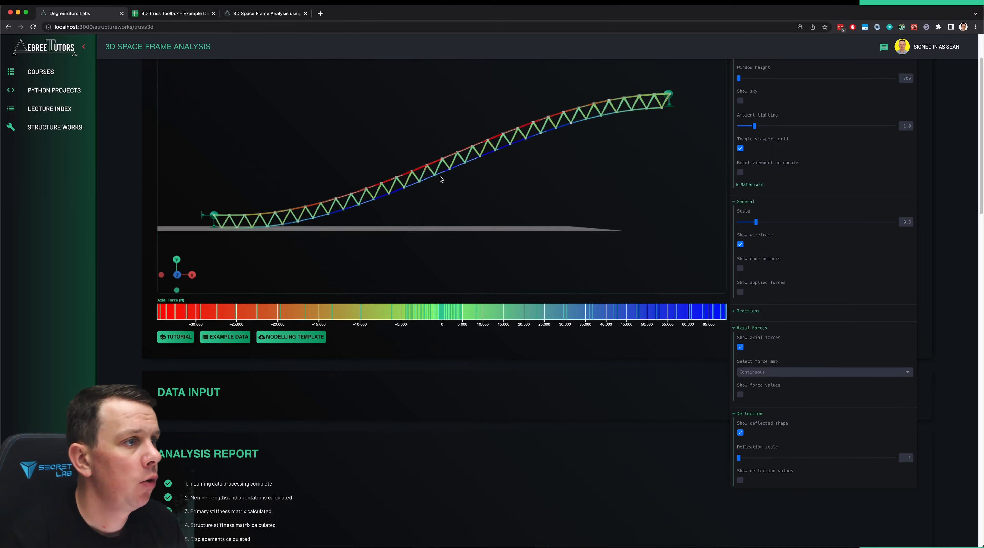
drag(441, 180, 500, 182)
scroll(462, 202, up, 5)
scroll(467, 160, up, 5)
scroll(468, 160, up, 4)
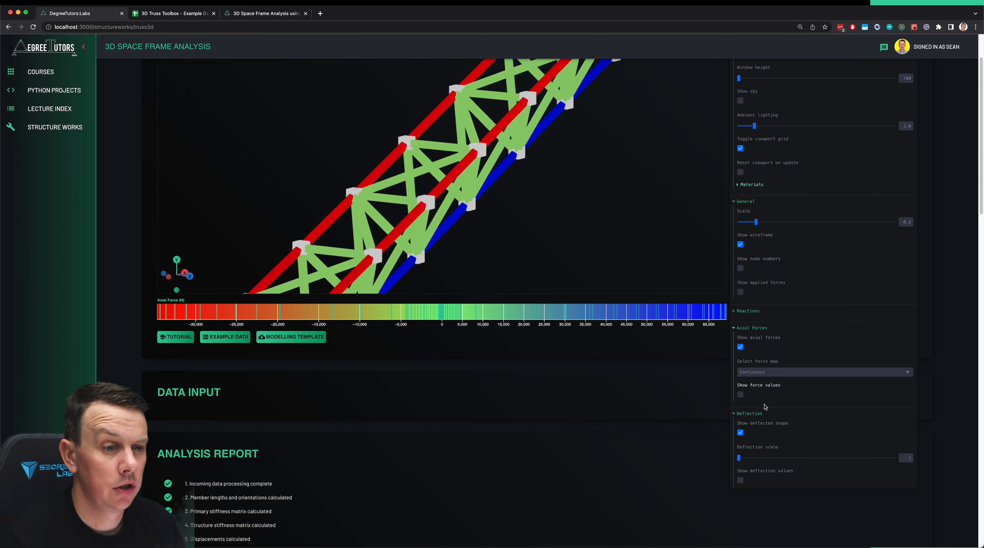
click(740, 348)
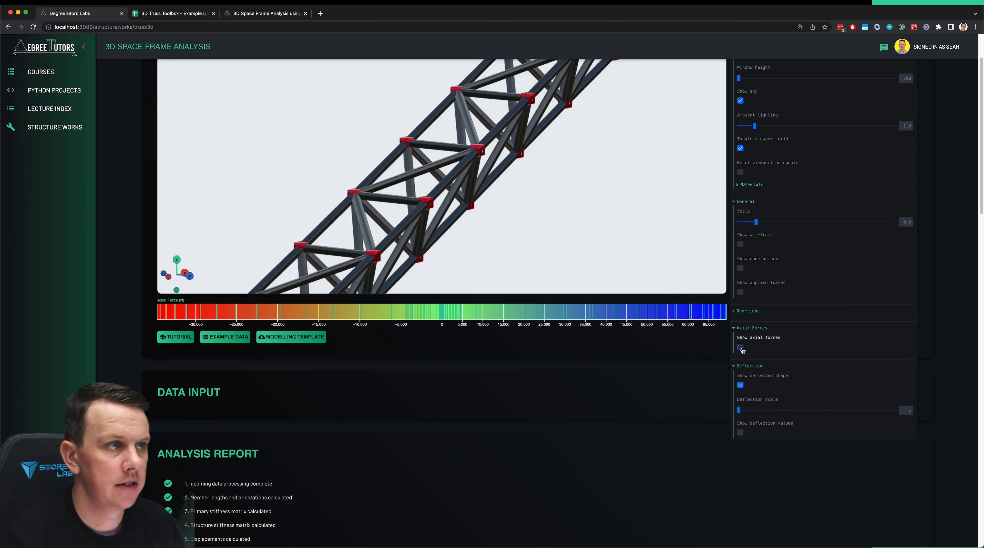
click(740, 245)
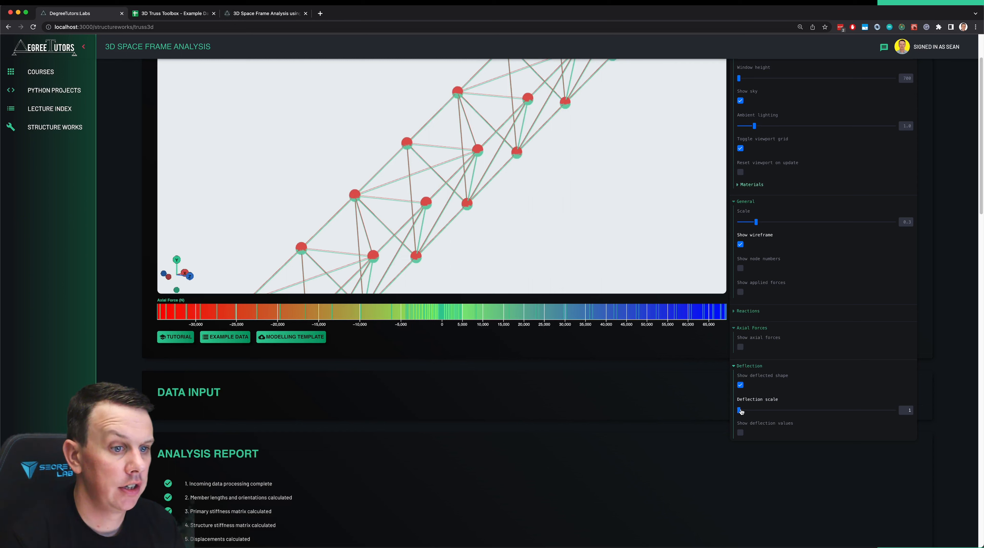
- Set the deflection scale of the deflected shape to 20
drag(741, 411, 742, 411)
click(906, 410)
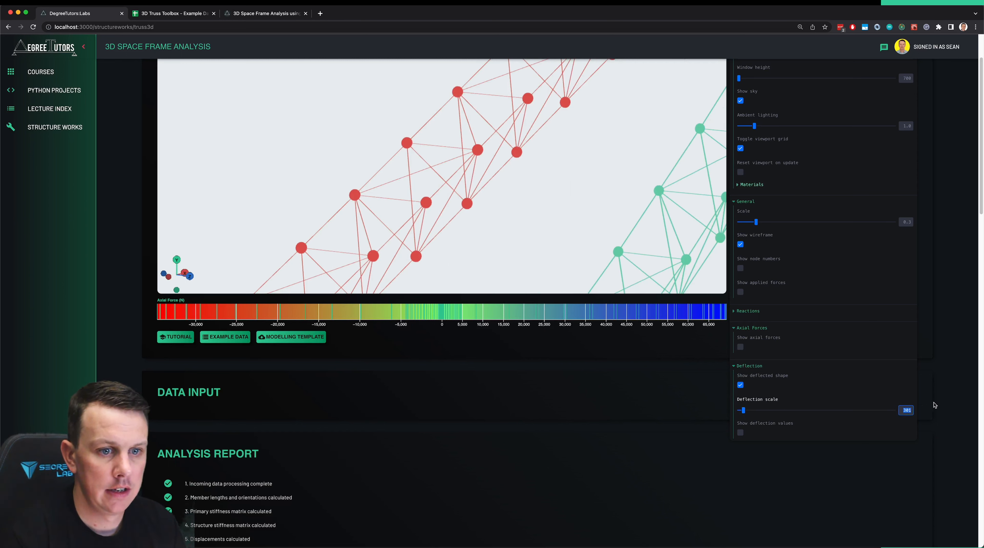
text(20)
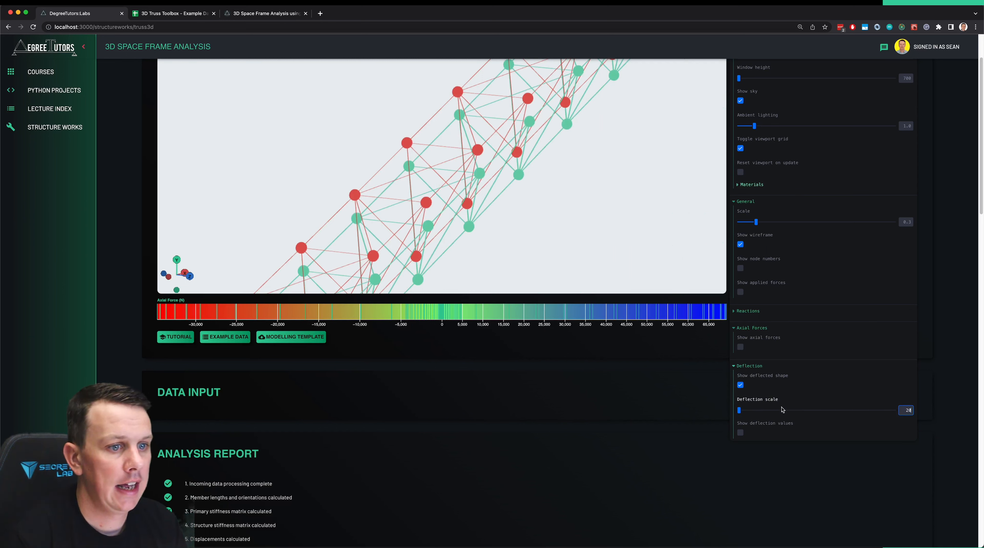
- Show the deflection values at the nodes of the deflected truss and zoom in to read them
click(740, 433)
scroll(530, 211, up, 3)
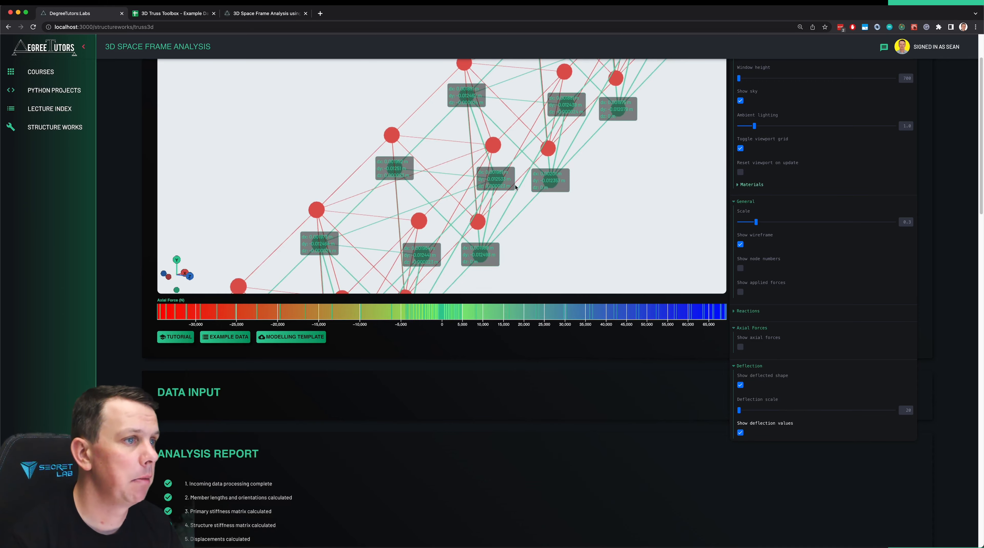
scroll(516, 187, down, 5)
scroll(503, 213, up, 8)
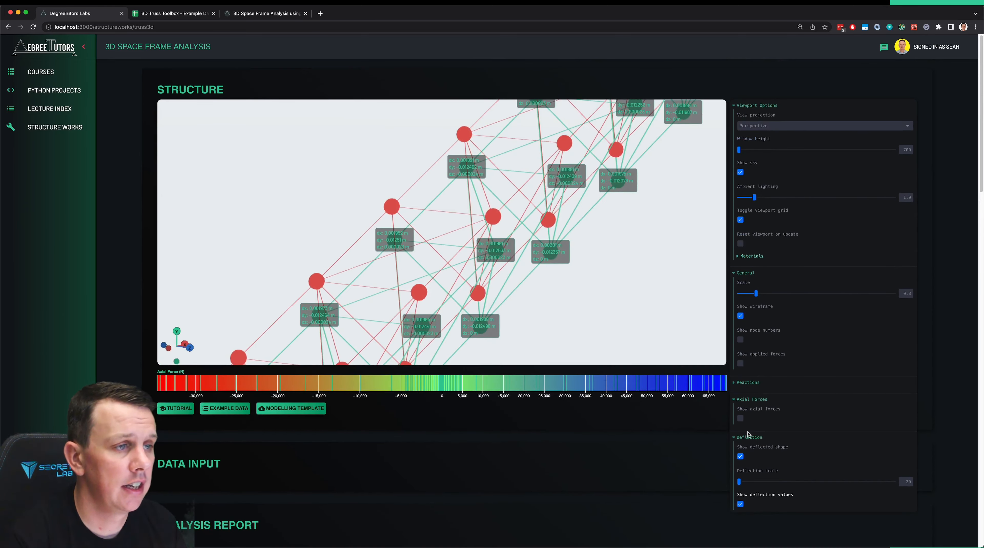
- Review the reactions, axial forces and nodal displacements tables of the solved truss
scroll(747, 435, down, 15)
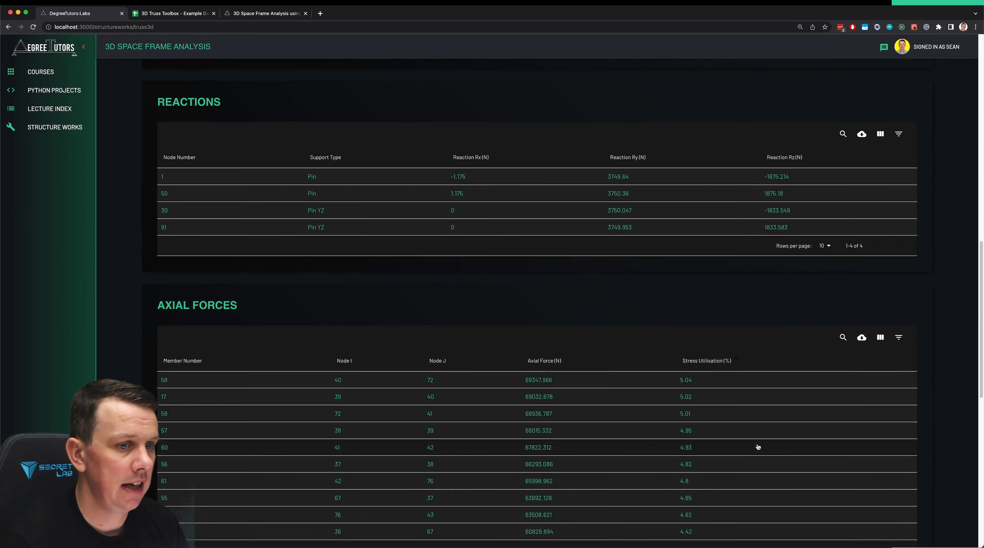
scroll(758, 447, down, 10)
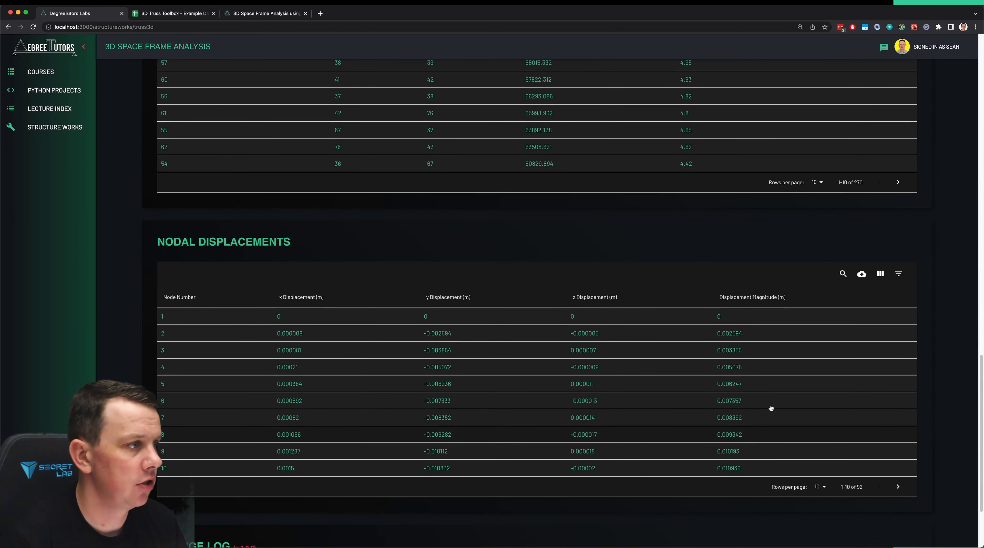
scroll(737, 350, up, 20)
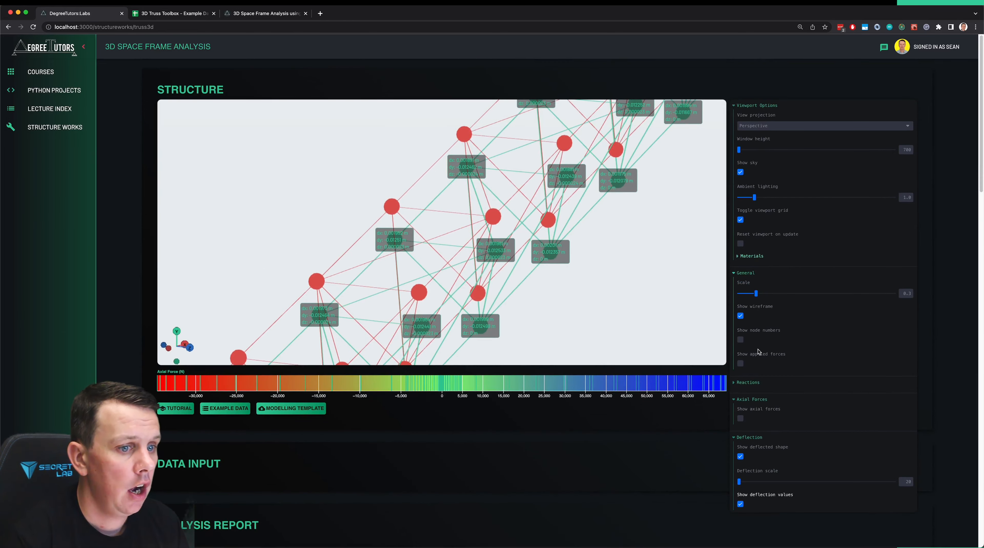
- Hide the deflected shape and turn off the wireframe so the truss is drawn with solid members
click(740, 457)
click(740, 316)
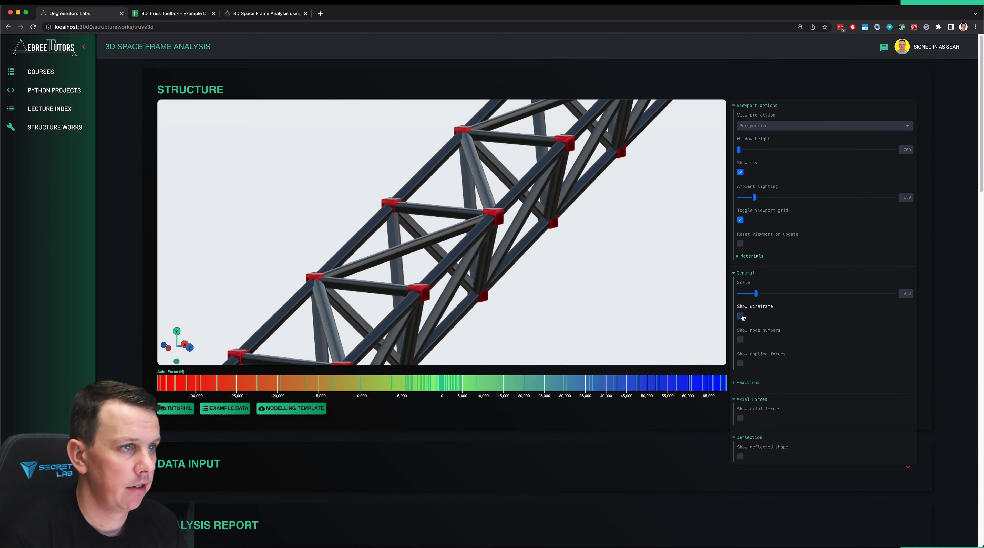
scroll(515, 269, down, 10)
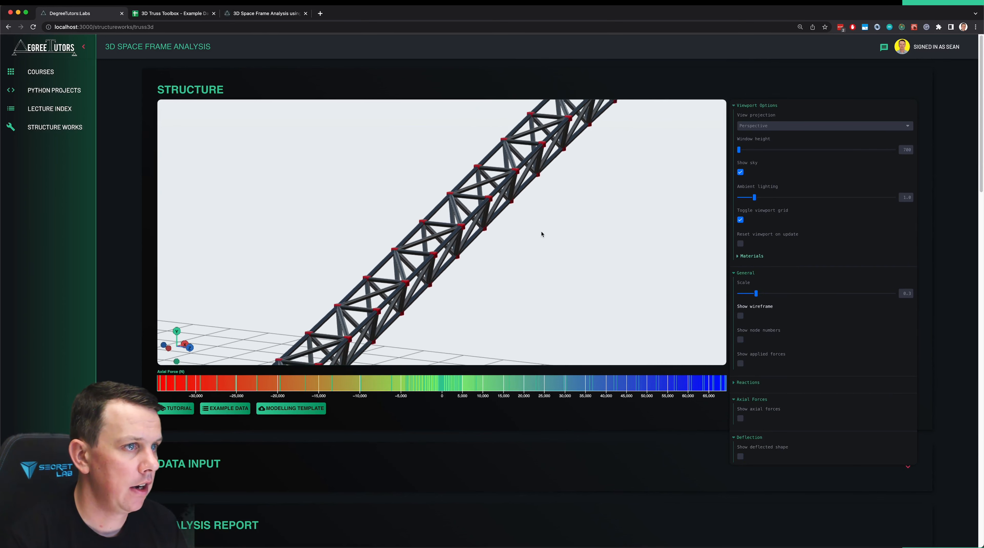
- Increase the viewport's window height to 1004 and inspect the whole truss and its supports from several angles
drag(739, 149, 798, 152)
scroll(527, 281, down, 10)
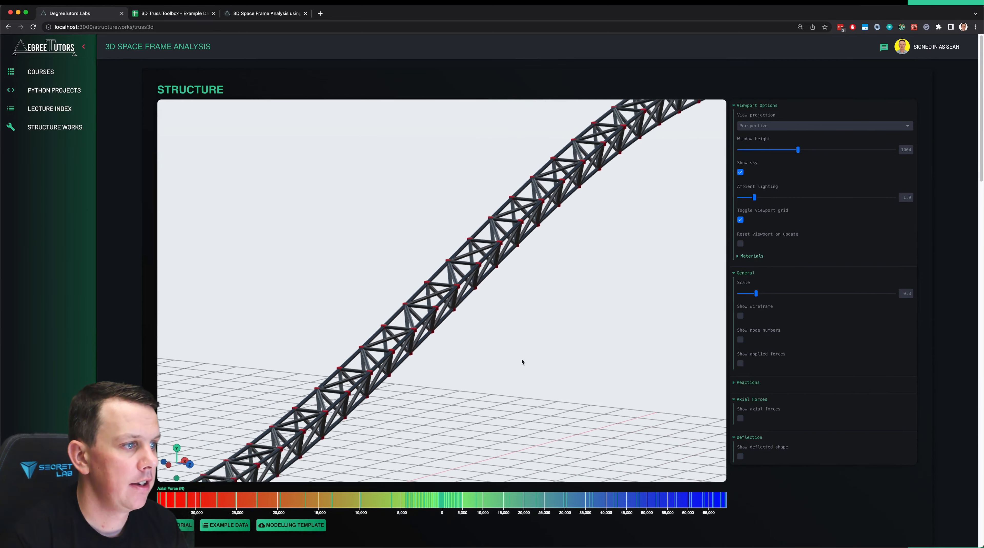
drag(625, 323, 575, 259)
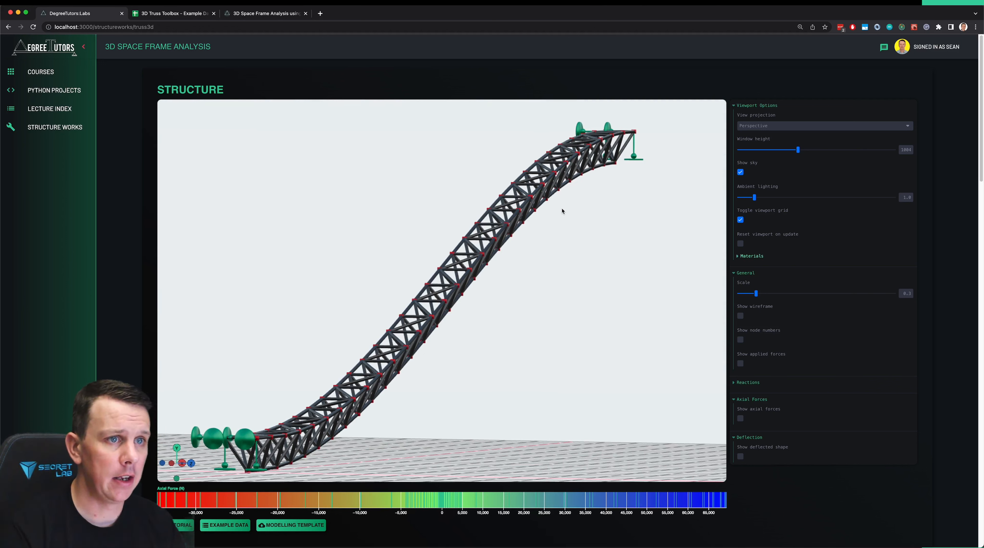
scroll(599, 253, up, 5)
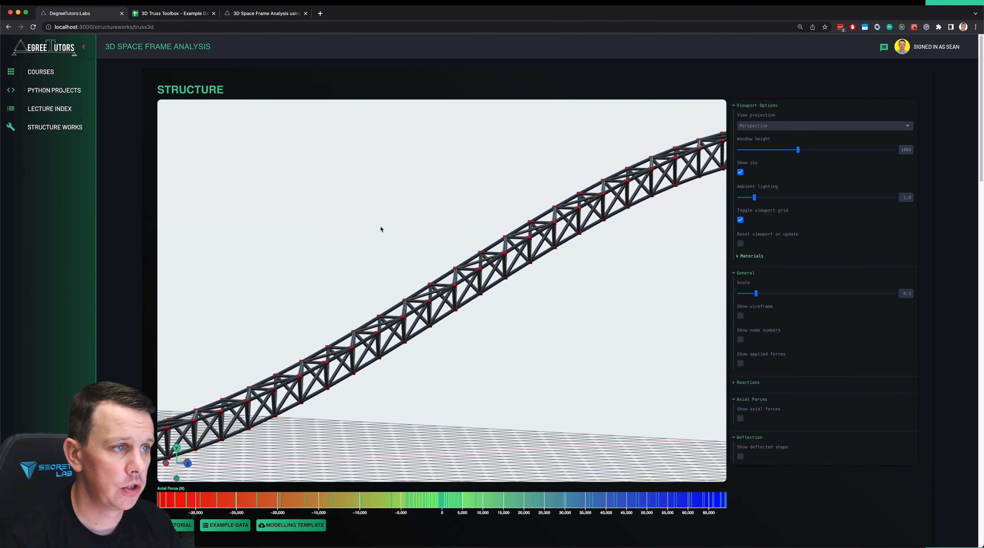
drag(376, 251, 342, 279)
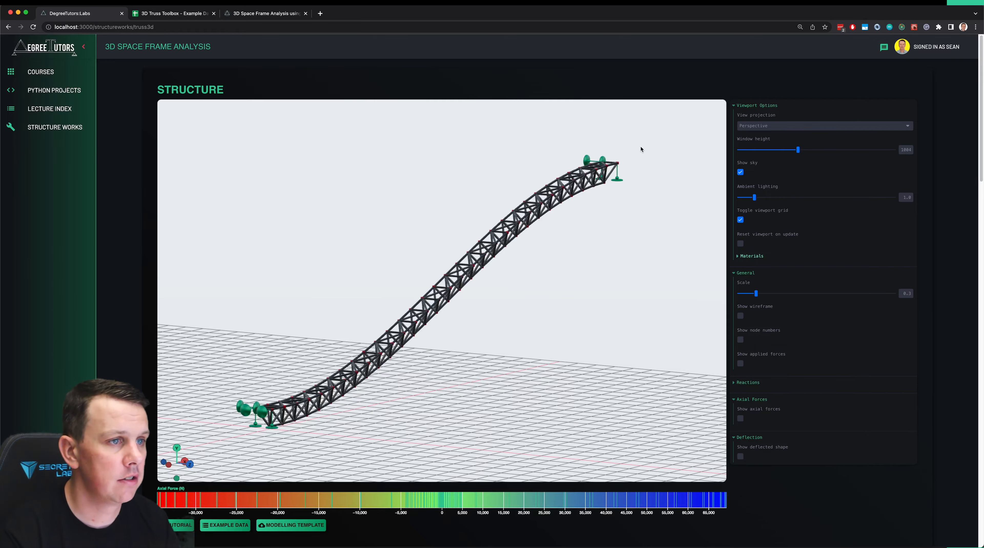
drag(527, 312, 446, 303)
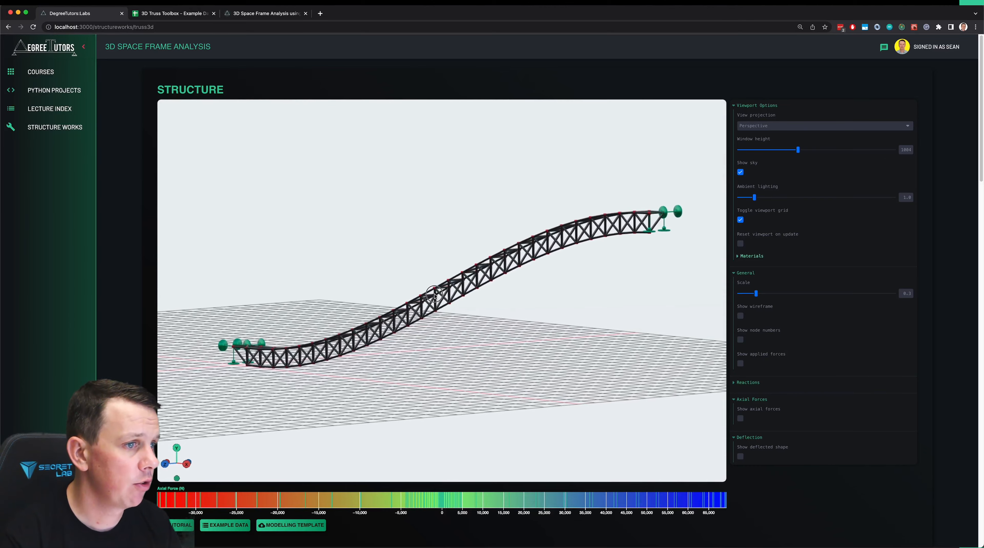
drag(543, 319, 495, 322)
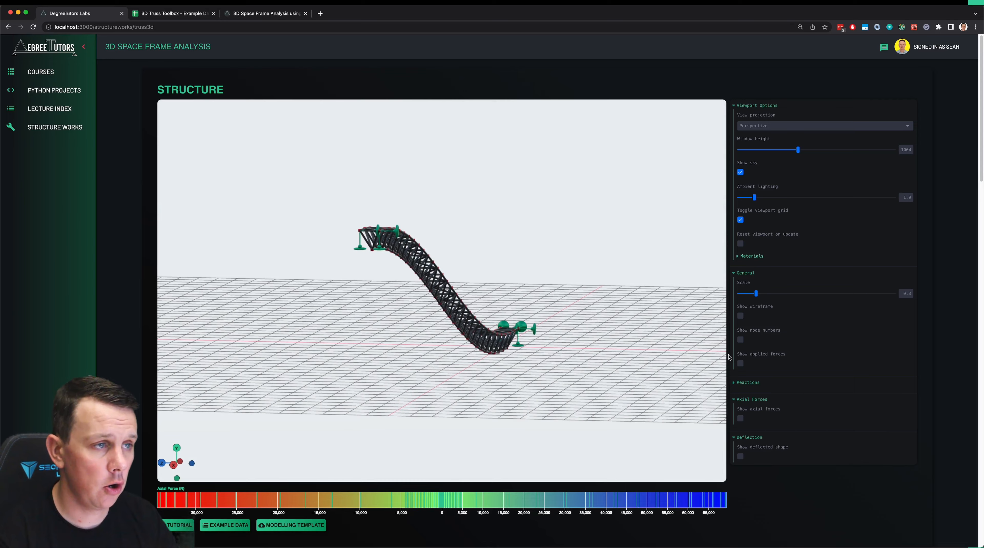
scroll(730, 358, down, 3)
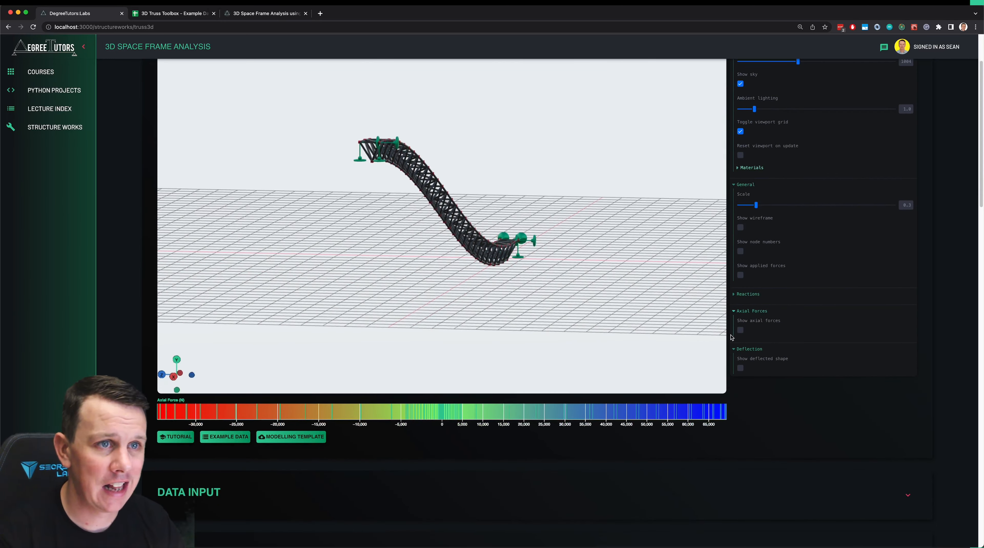
scroll(731, 337, up, 3)
- View the 3D Space Frame Analysis using Python and Blender course page, and return to the space frame analysis tool
click(275, 16)
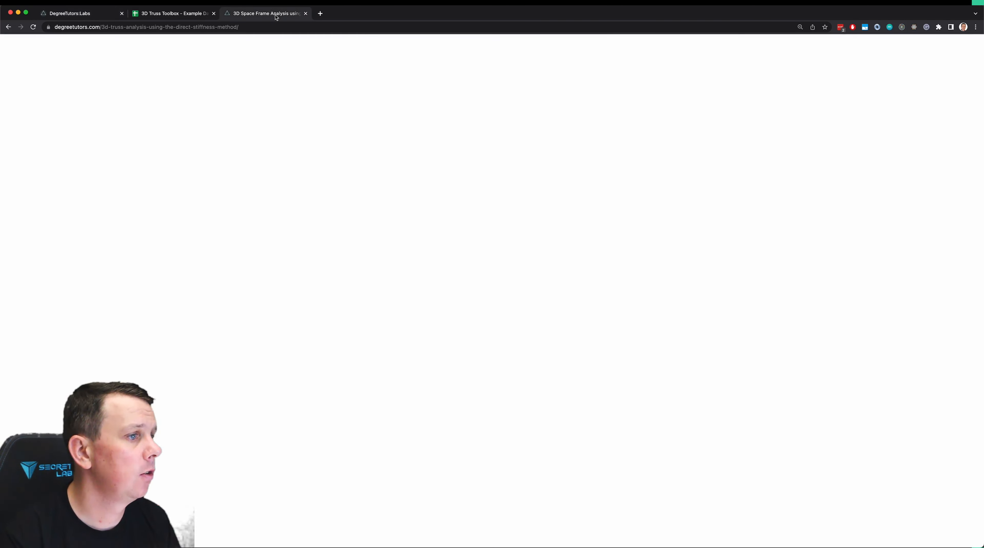
scroll(847, 292, up, 5)
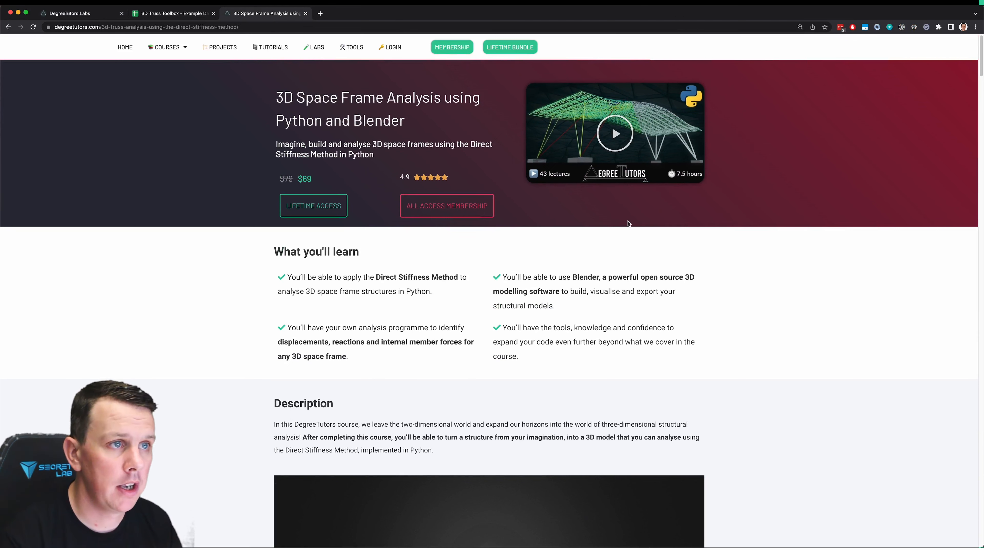
click(95, 15)
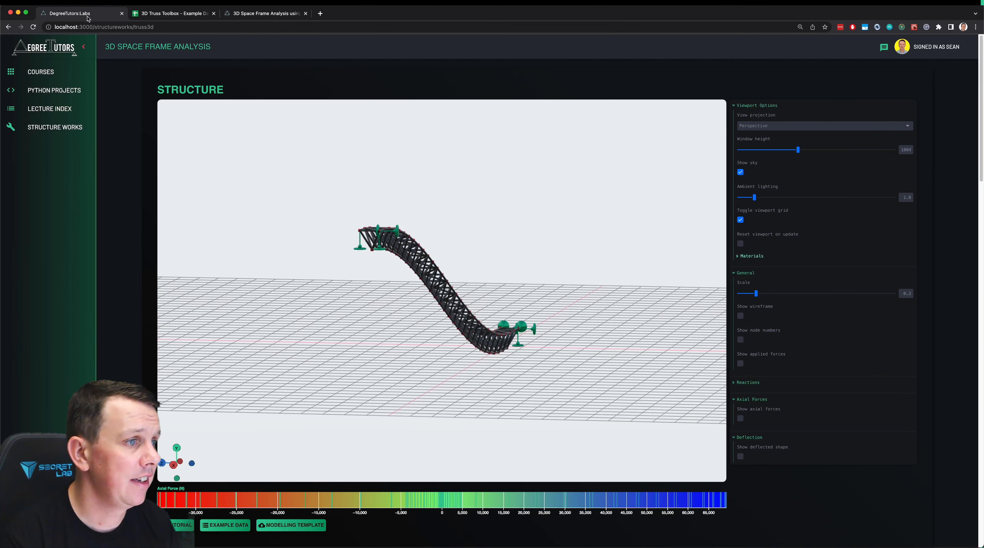